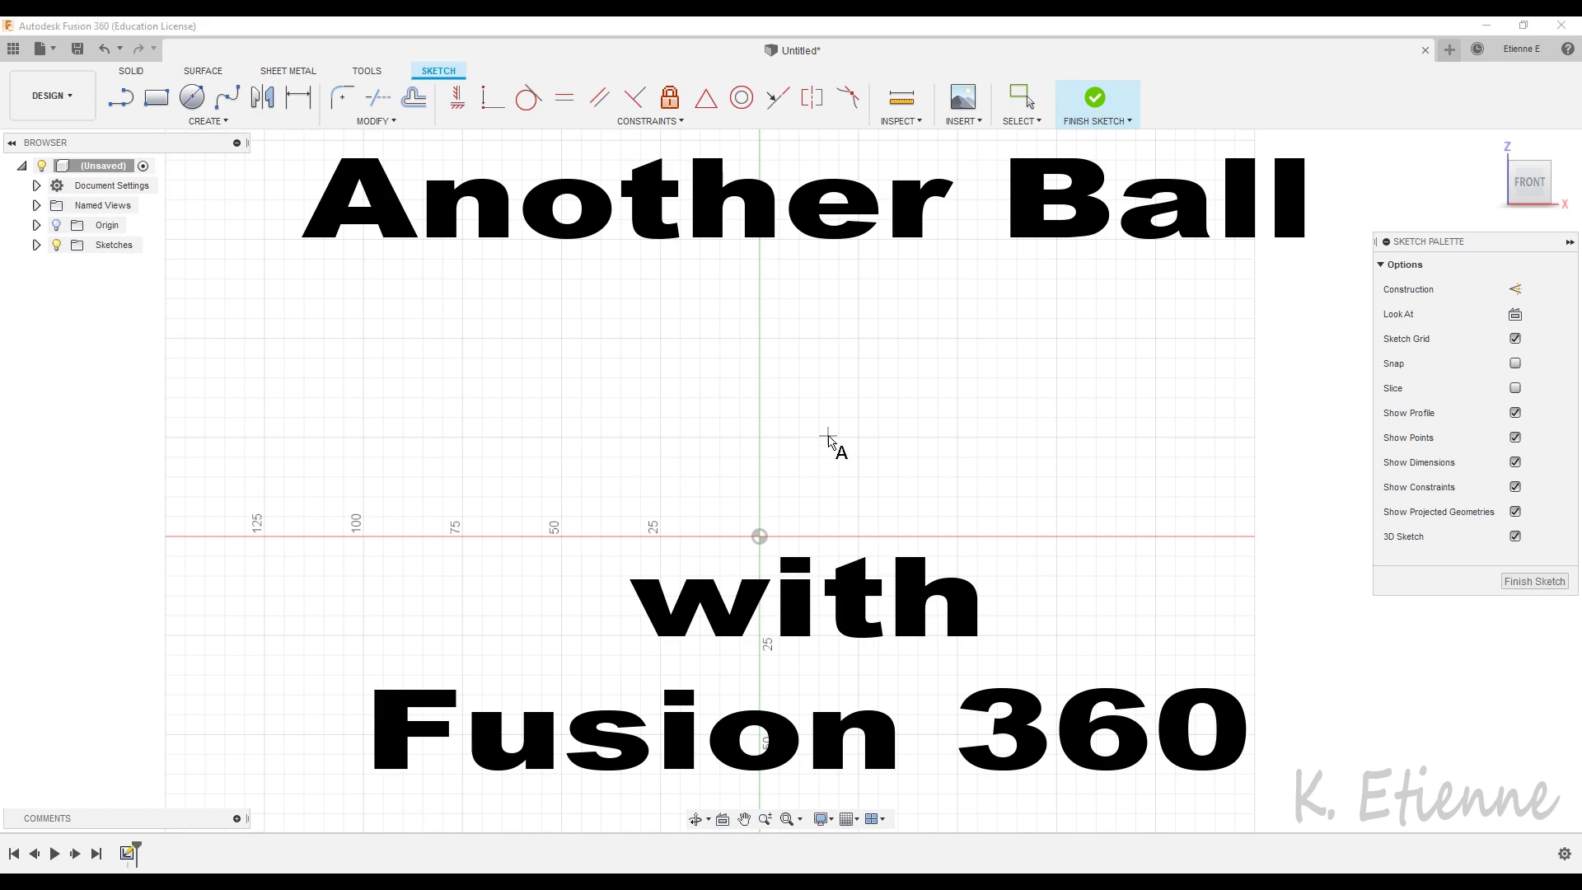
Place the sketch text "Fusion 360" above the origin on the front plane, 40 mm high and bold in Arial.
{"action": "left_click", "coordinate": [828, 435]}
{"action": "type", "text": "Fusion 36"}
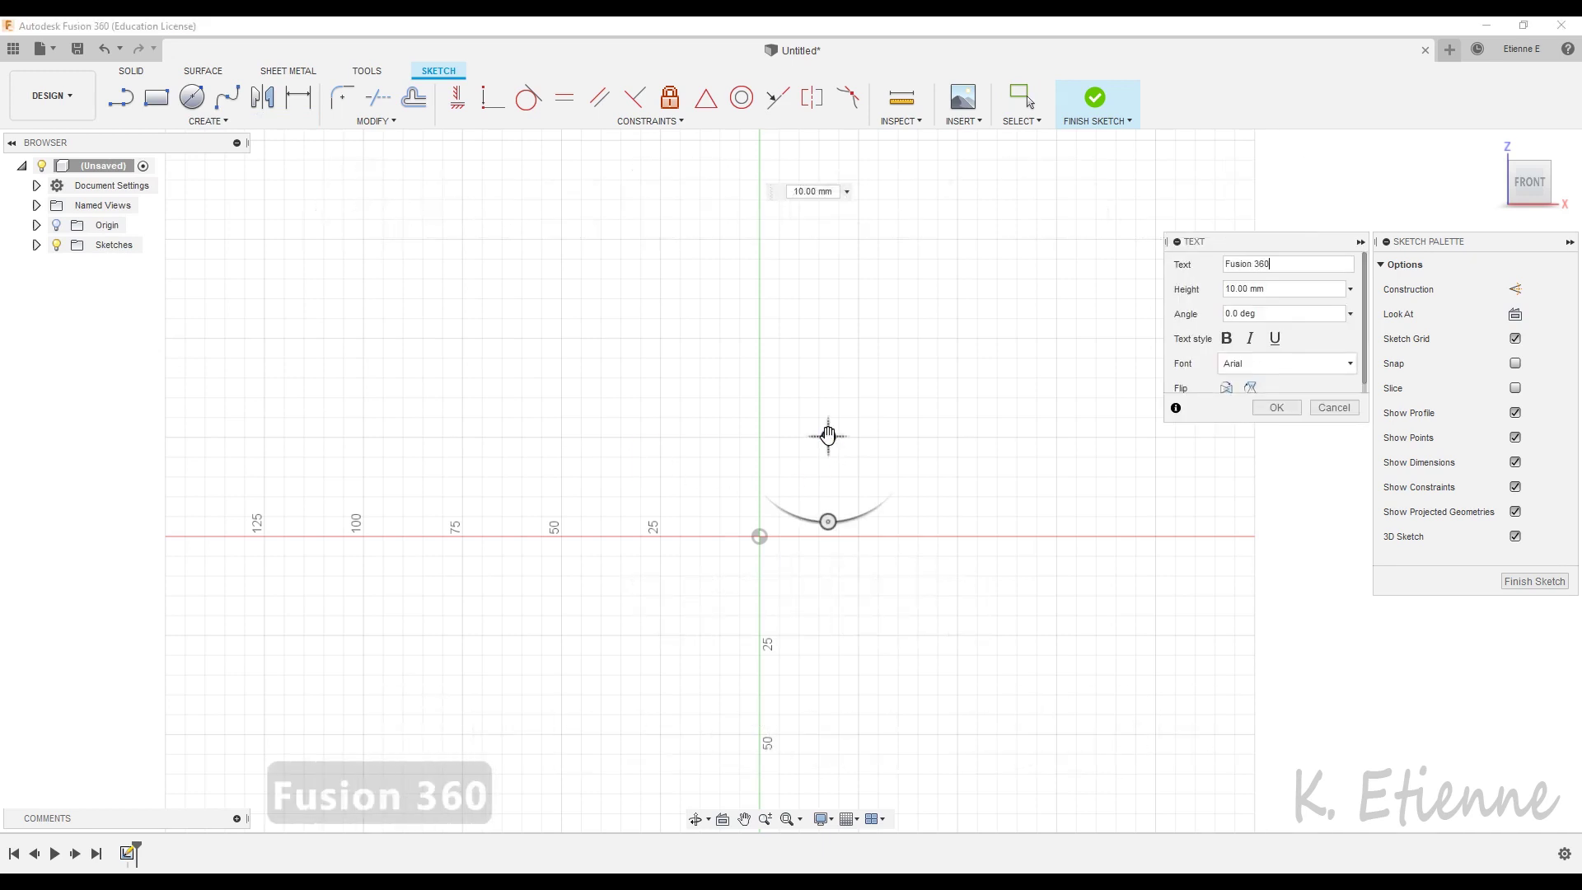
{"action": "type", "text": "0"}
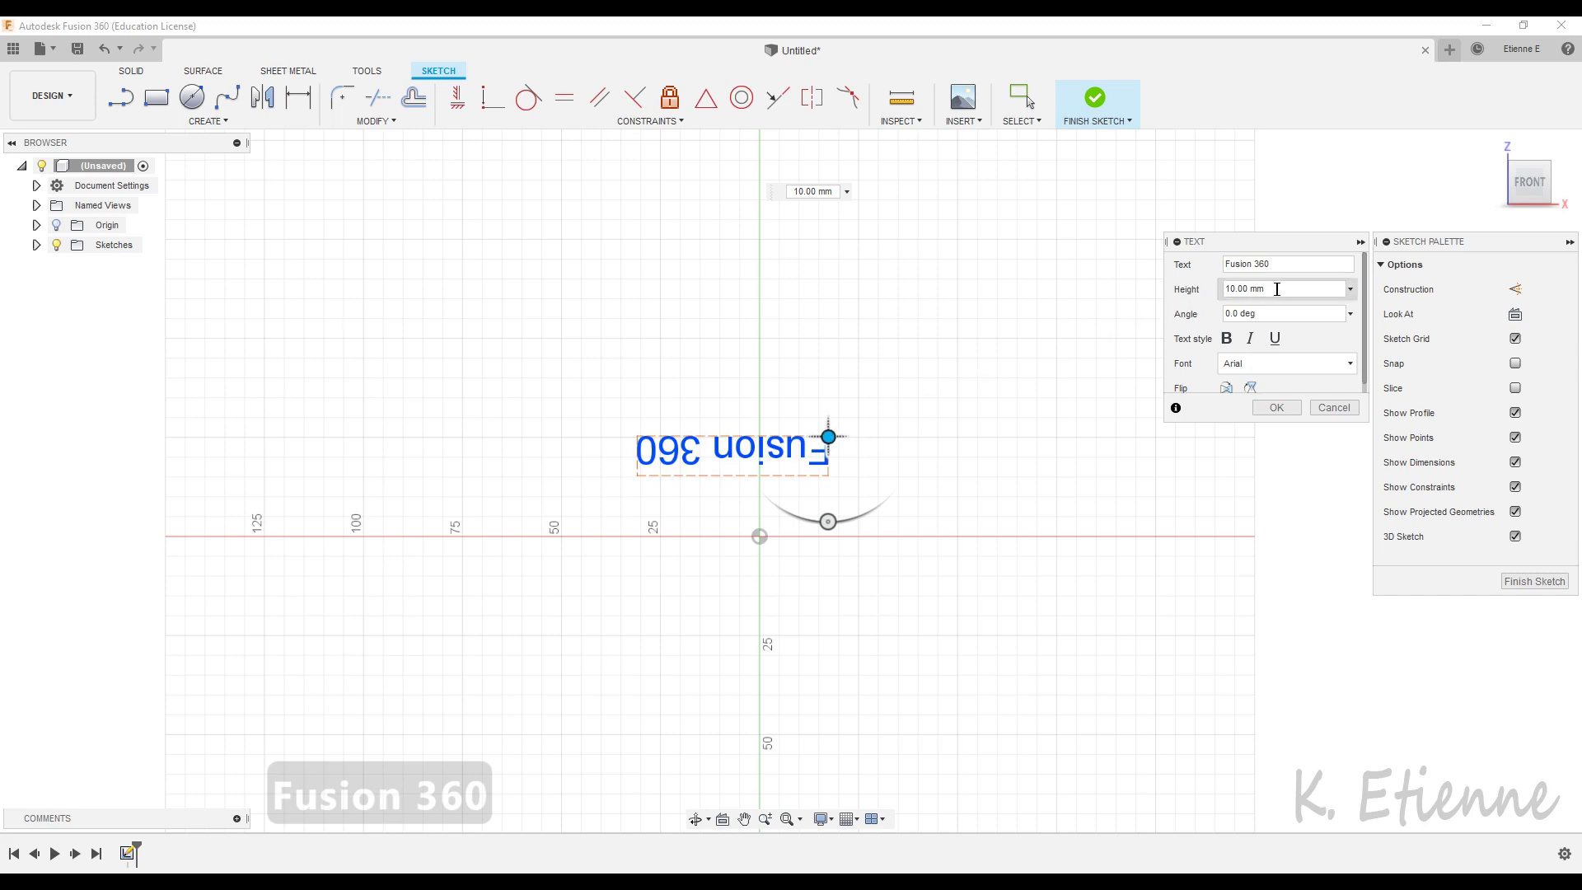
{"action": "left_click_drag", "start_coordinate": [1224, 288], "coordinate": [1266, 290]}
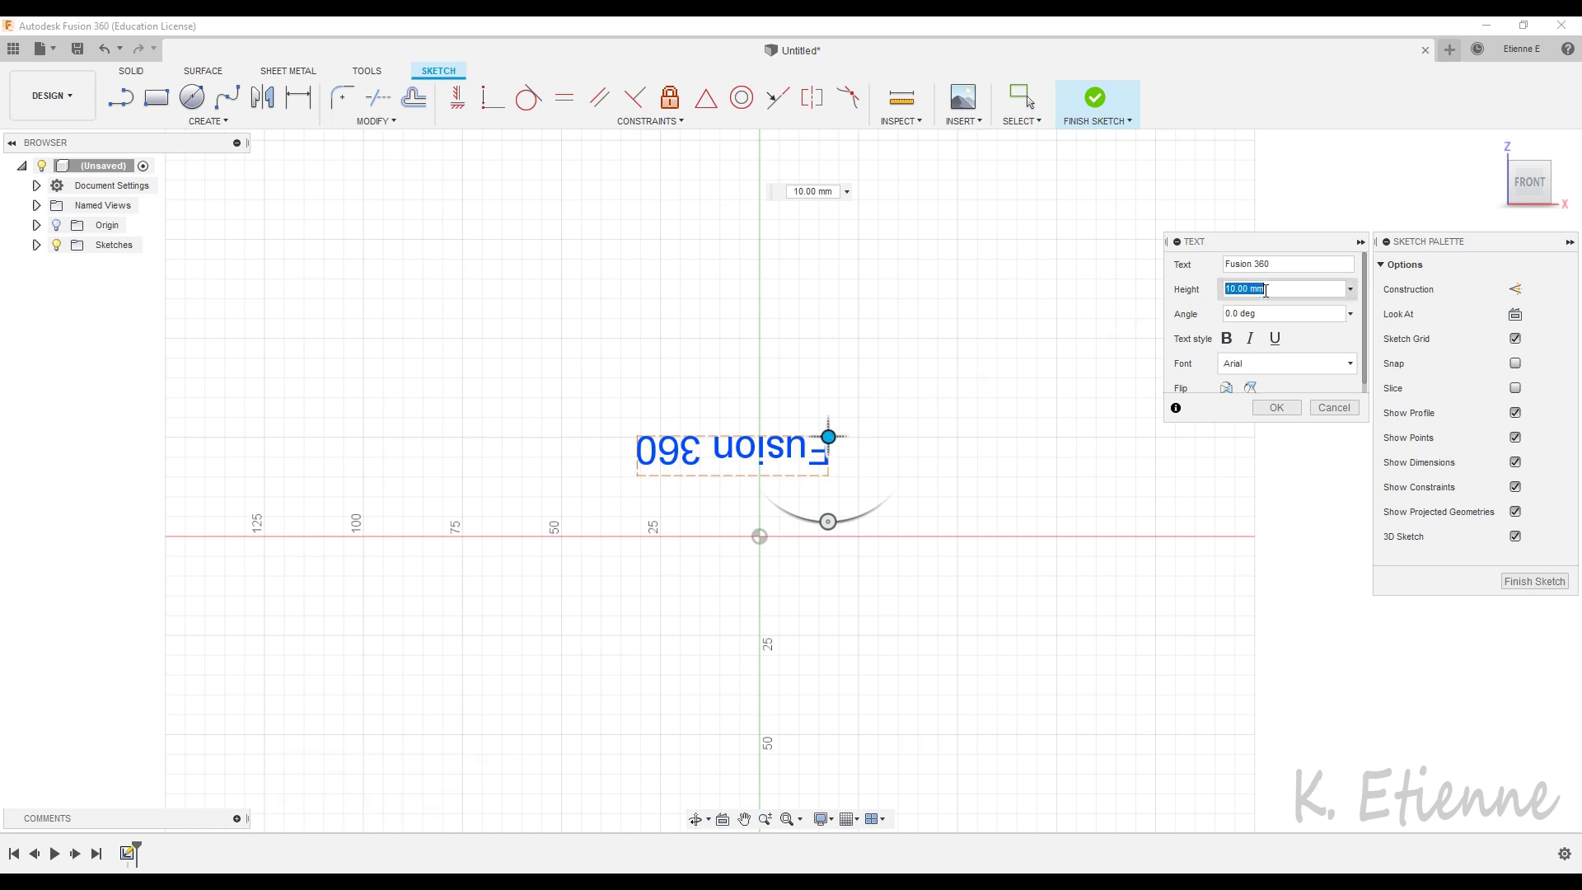
{"action": "type", "text": "40"}
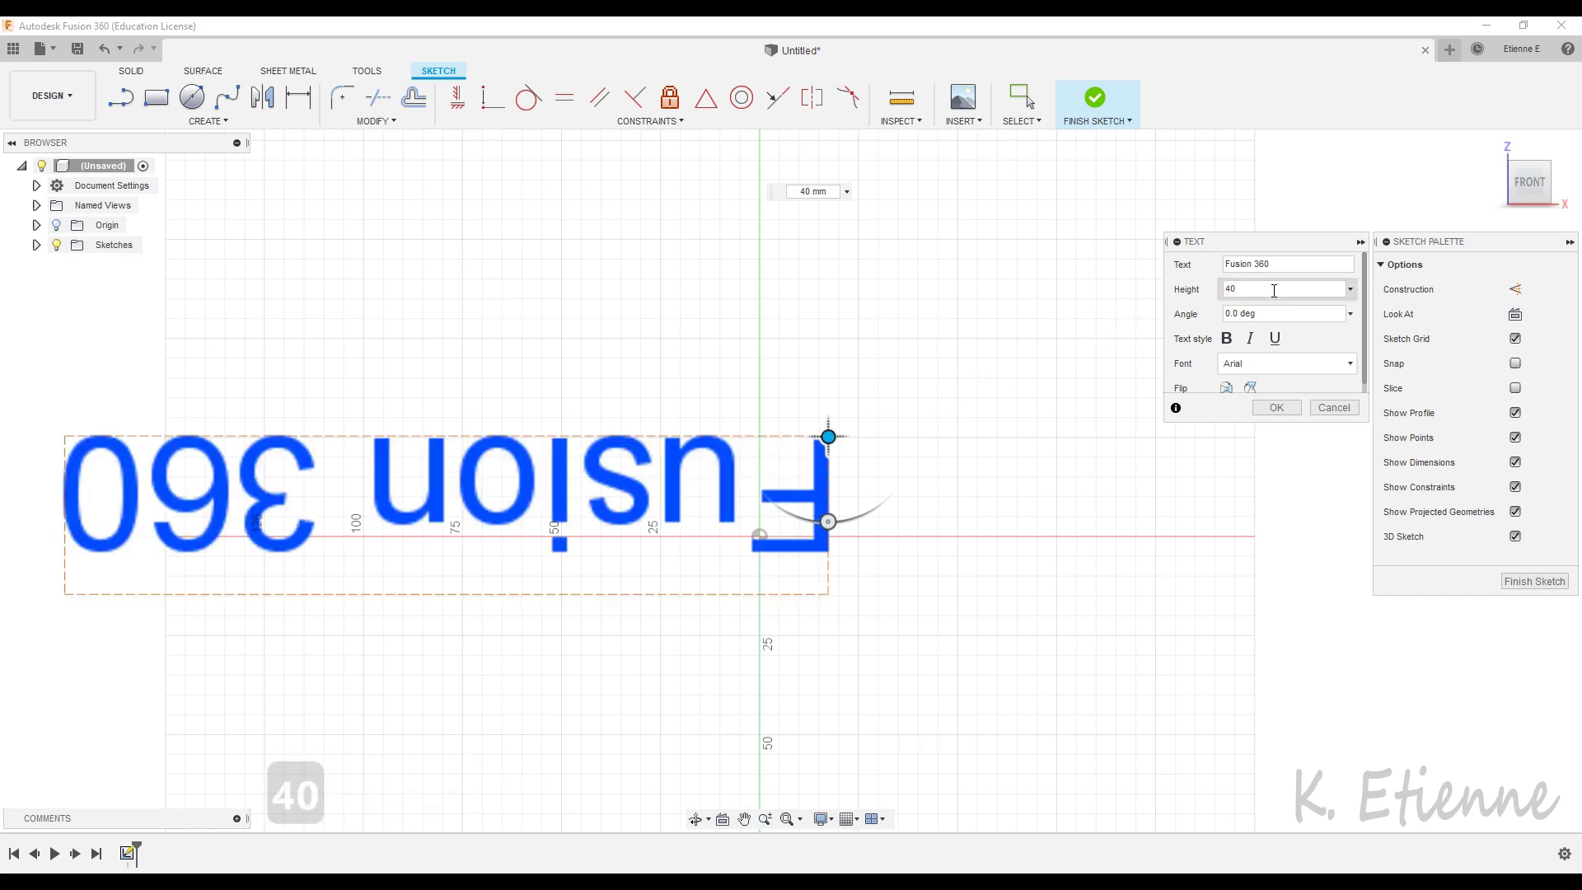
{"action": "left_click", "coordinate": [1226, 338]}
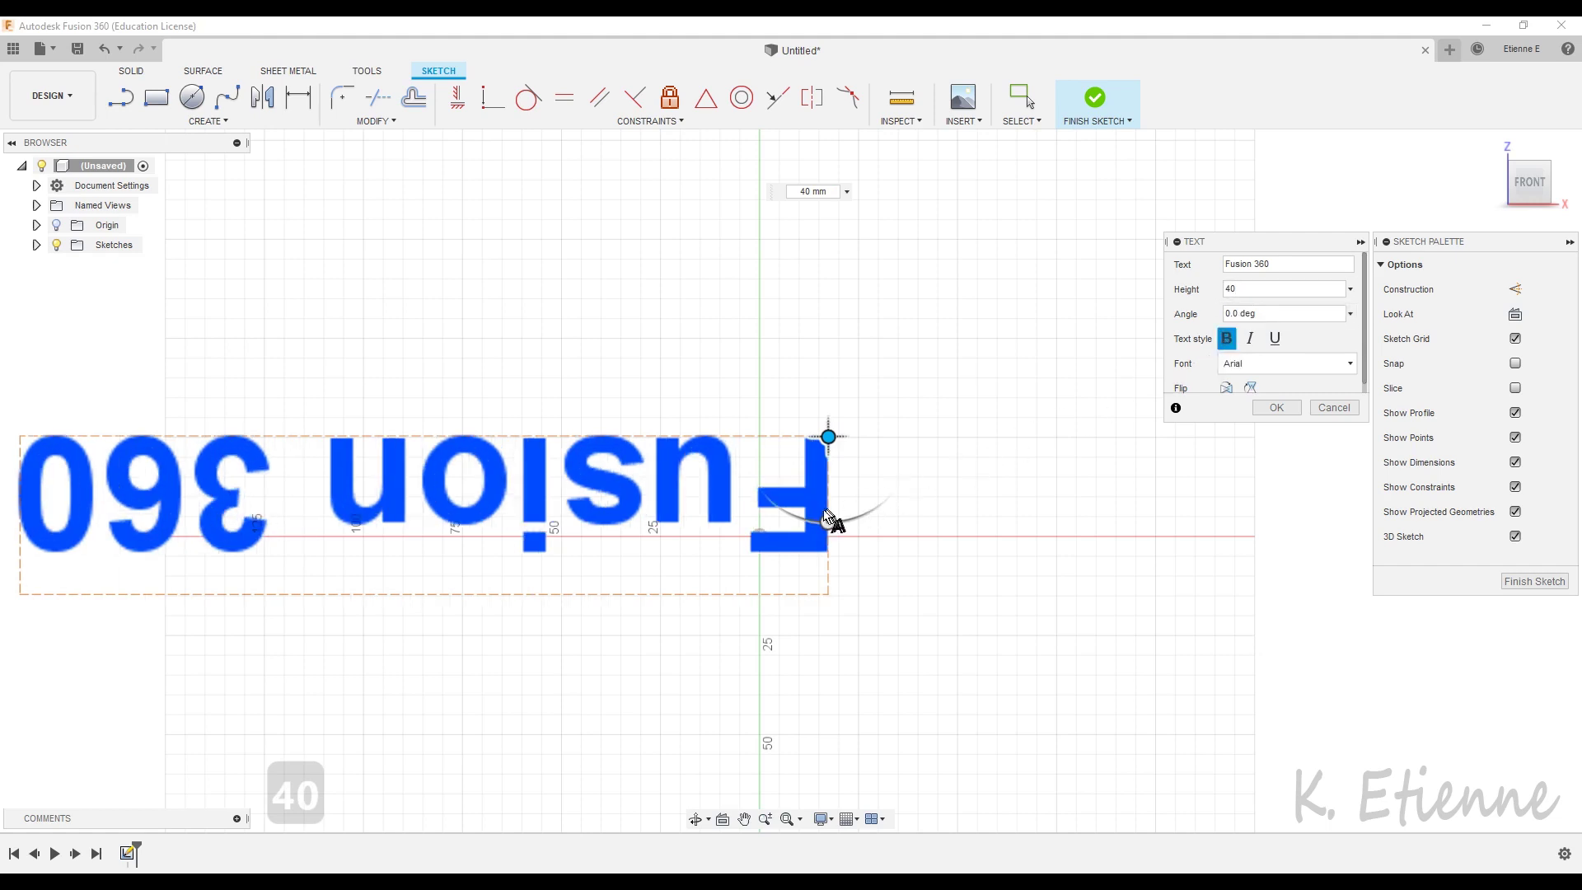
Rotate the "Fusion 360" text to -90 degrees, move its start point about 250 mm above the origin beside the vertical axis, and finish the sketch.
{"action": "left_click_drag", "start_coordinate": [824, 518], "coordinate": [960, 435]}
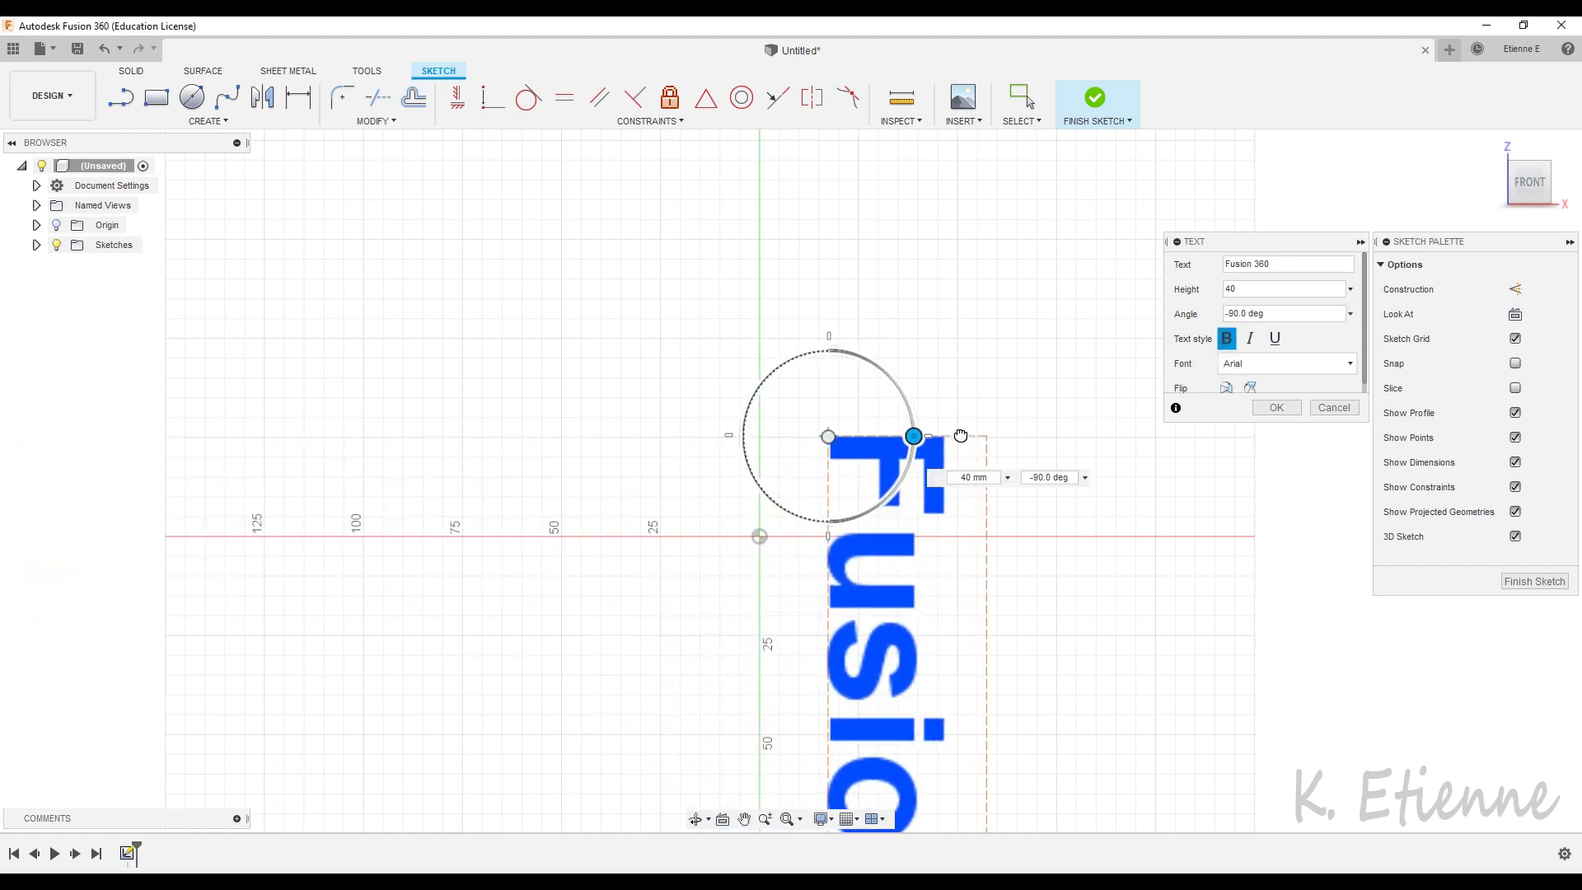
{"action": "scroll", "coordinate": [756, 544], "scroll_direction": "down", "scroll_amount": 6}
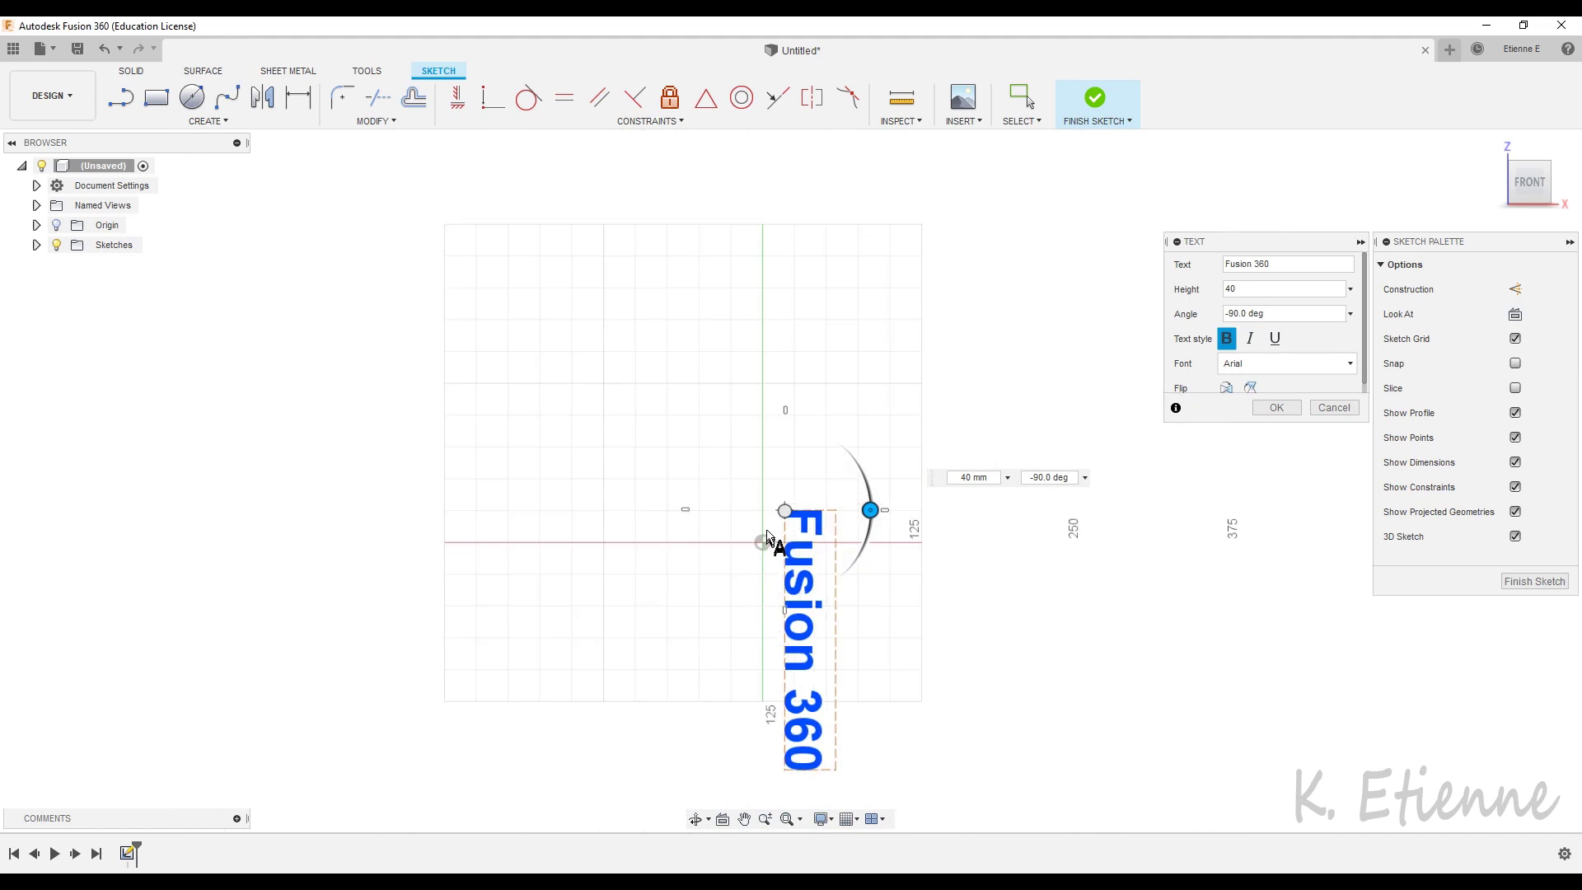
{"action": "mouse_move", "coordinate": [782, 513]}
{"action": "left_mouse_down"}
{"action": "mouse_move", "coordinate": [848, 251]}
{"action": "mouse_move", "coordinate": [821, 225]}
{"action": "left_mouse_up"}
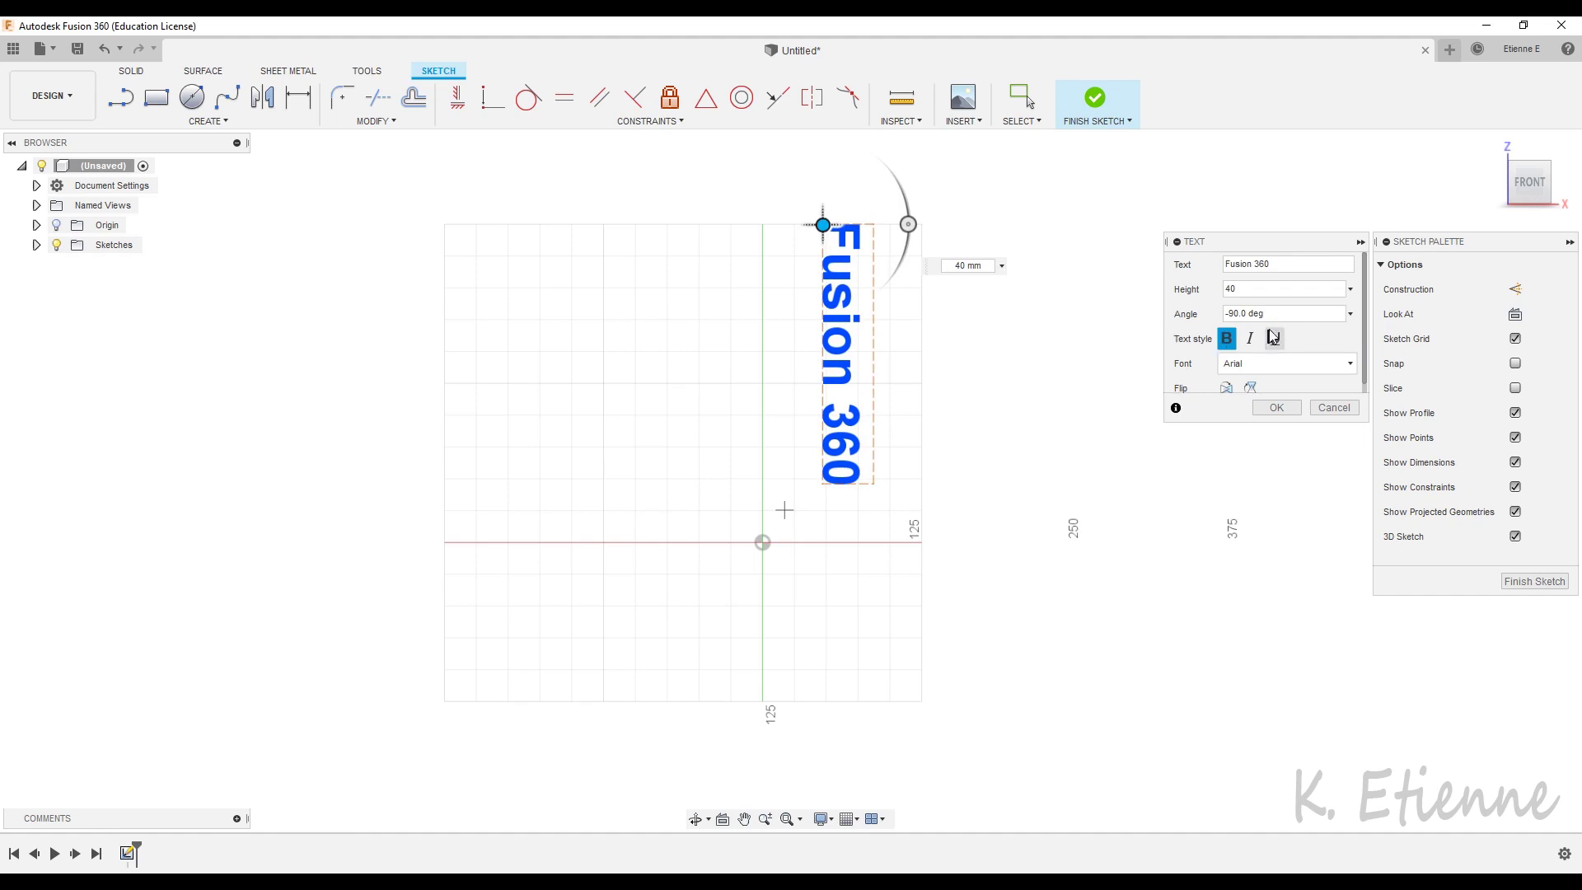
{"action": "left_click", "coordinate": [1276, 407]}
{"action": "mouse_move", "coordinate": [1127, 338]}
{"action": "middle_mouse_down"}
{"action": "mouse_move", "coordinate": [1077, 367]}
{"action": "mouse_move", "coordinate": [1035, 423]}
{"action": "middle_mouse_up"}
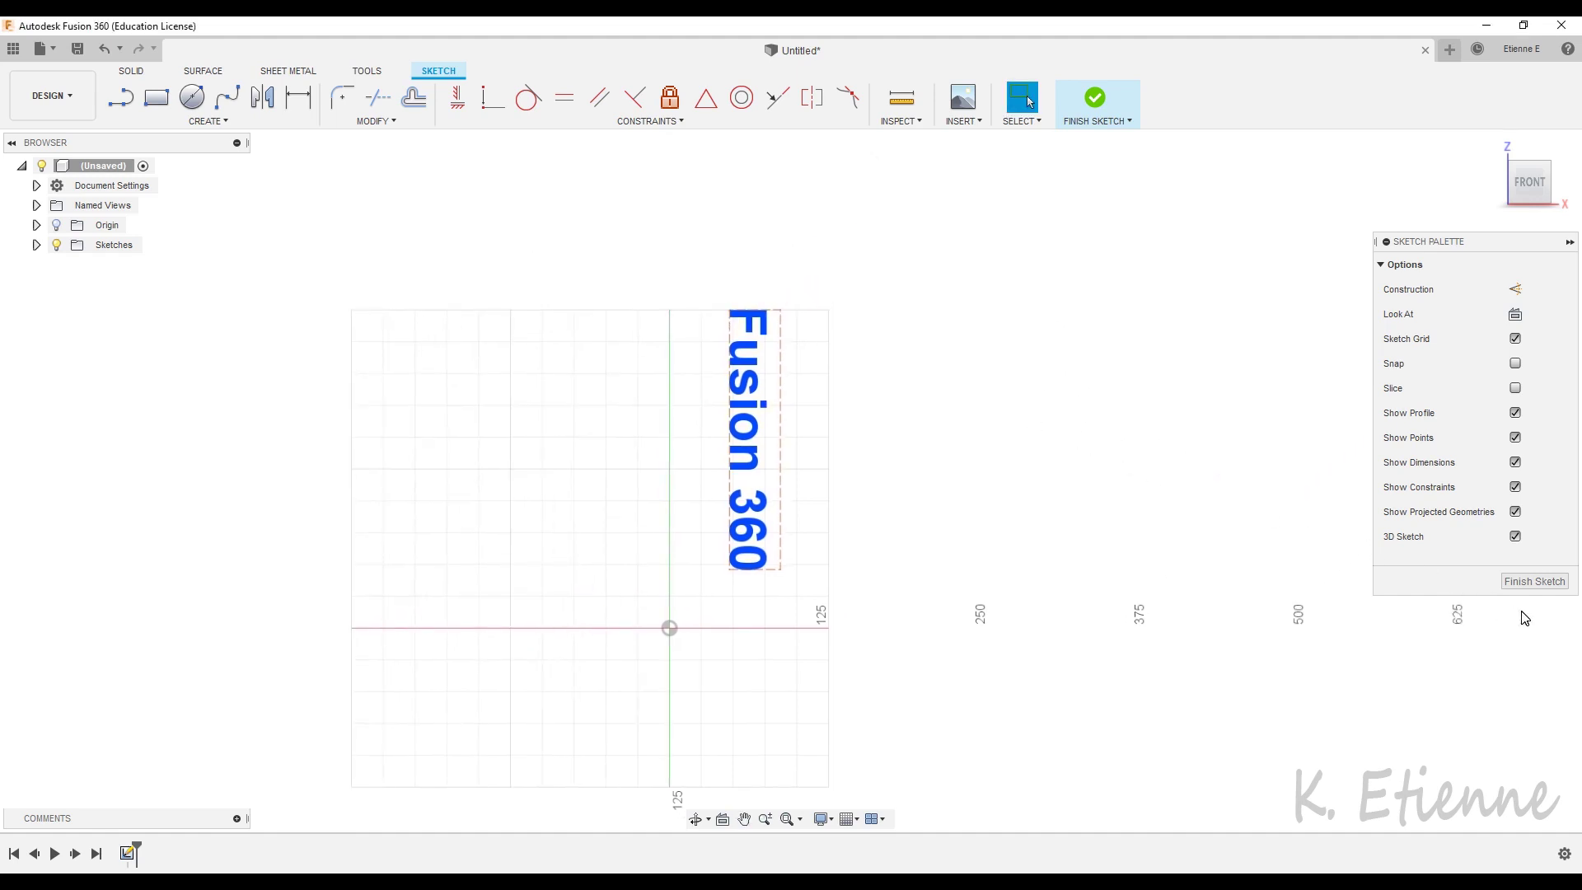
{"action": "left_click", "coordinate": [1531, 584]}
Start a second sketch on the front plane and place the bold text "Autodesk" with a height of 40 mm.
{"action": "left_click", "coordinate": [124, 103]}
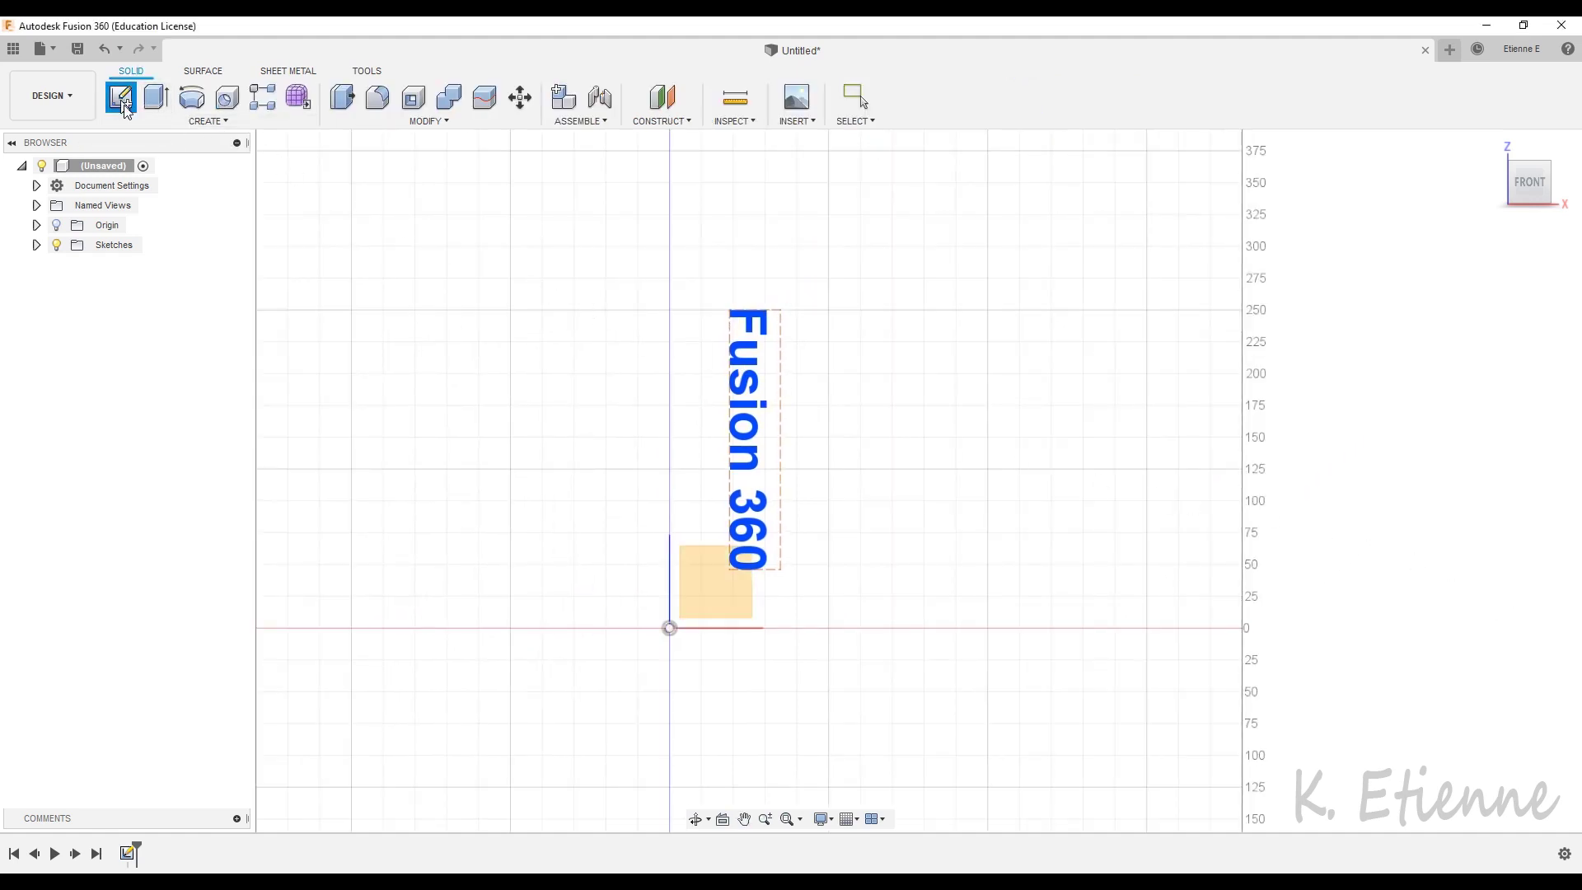
{"action": "left_click", "coordinate": [699, 597]}
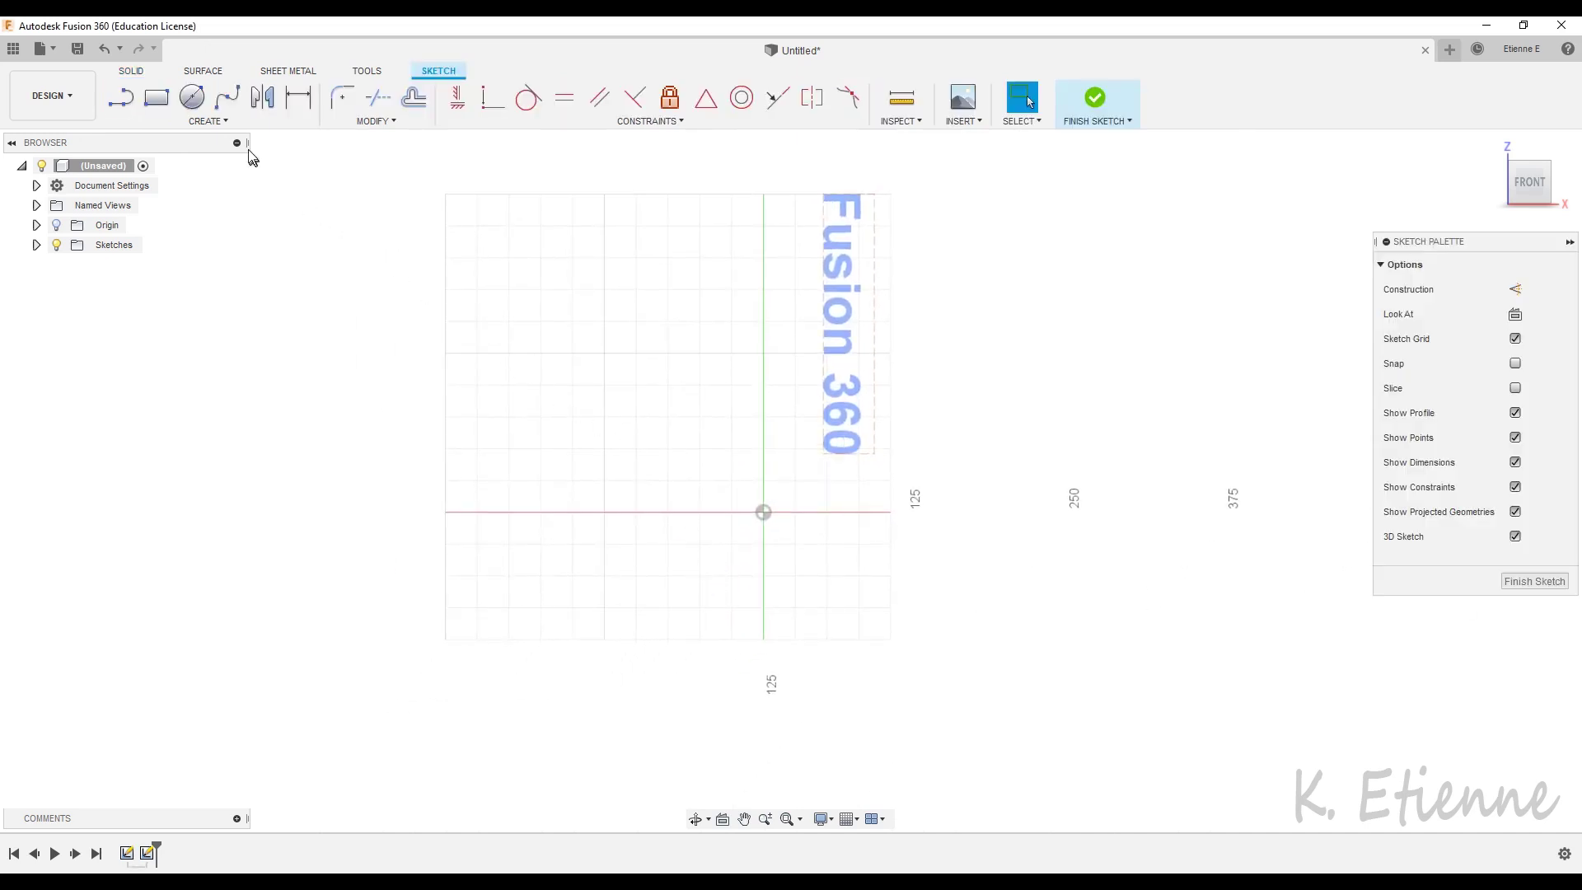
{"action": "left_click", "coordinate": [208, 121]}
{"action": "left_click", "coordinate": [140, 322]}
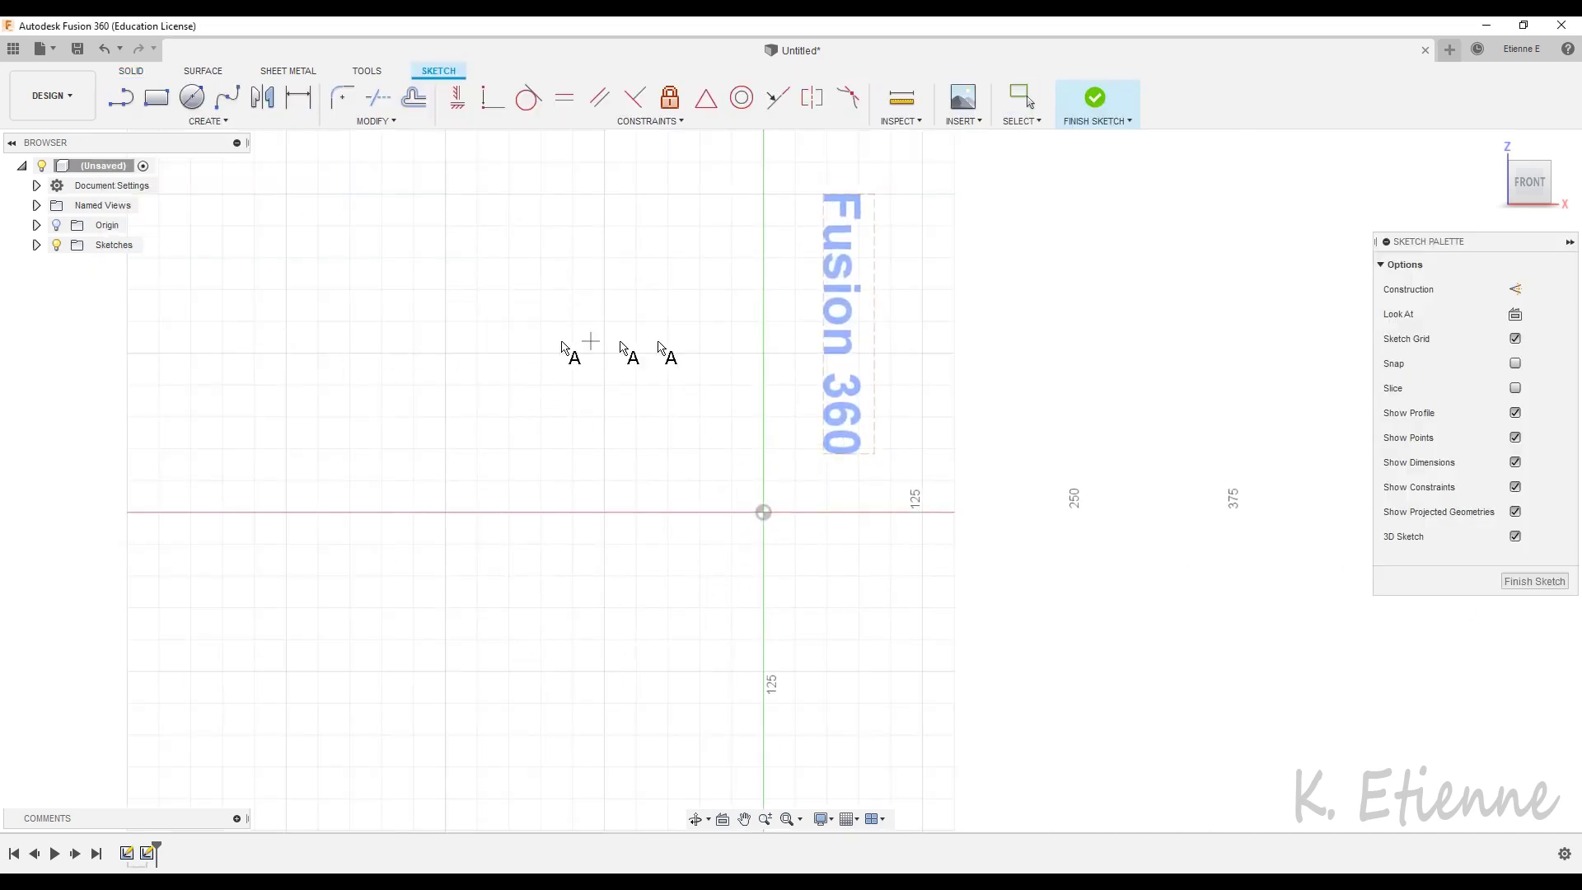
{"action": "left_click", "coordinate": [923, 307]}
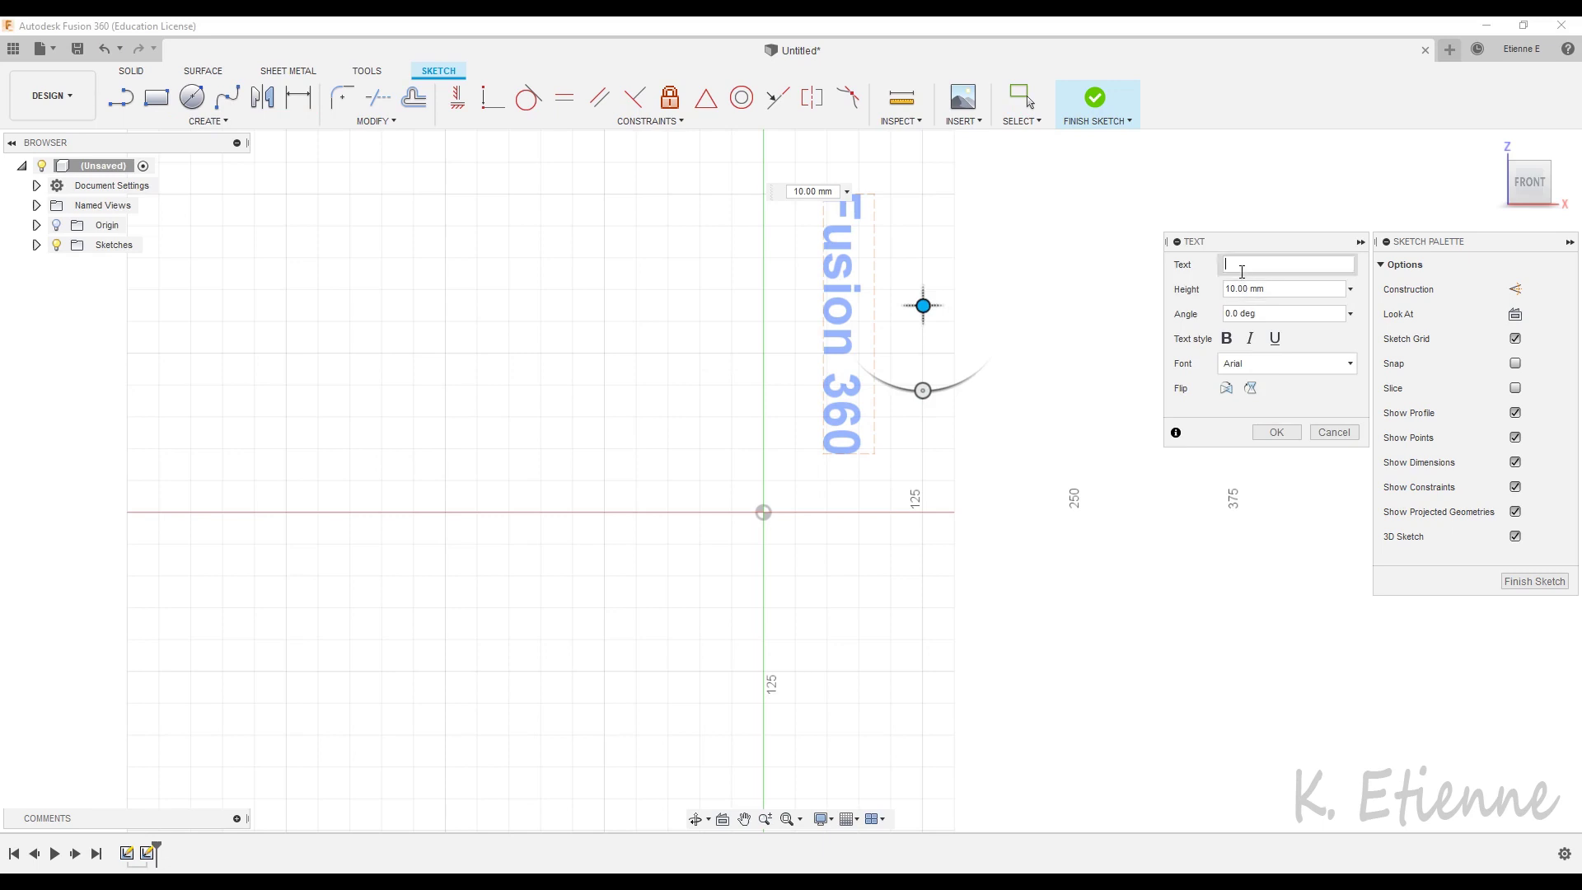
{"action": "type", "text": "Autodesk"}
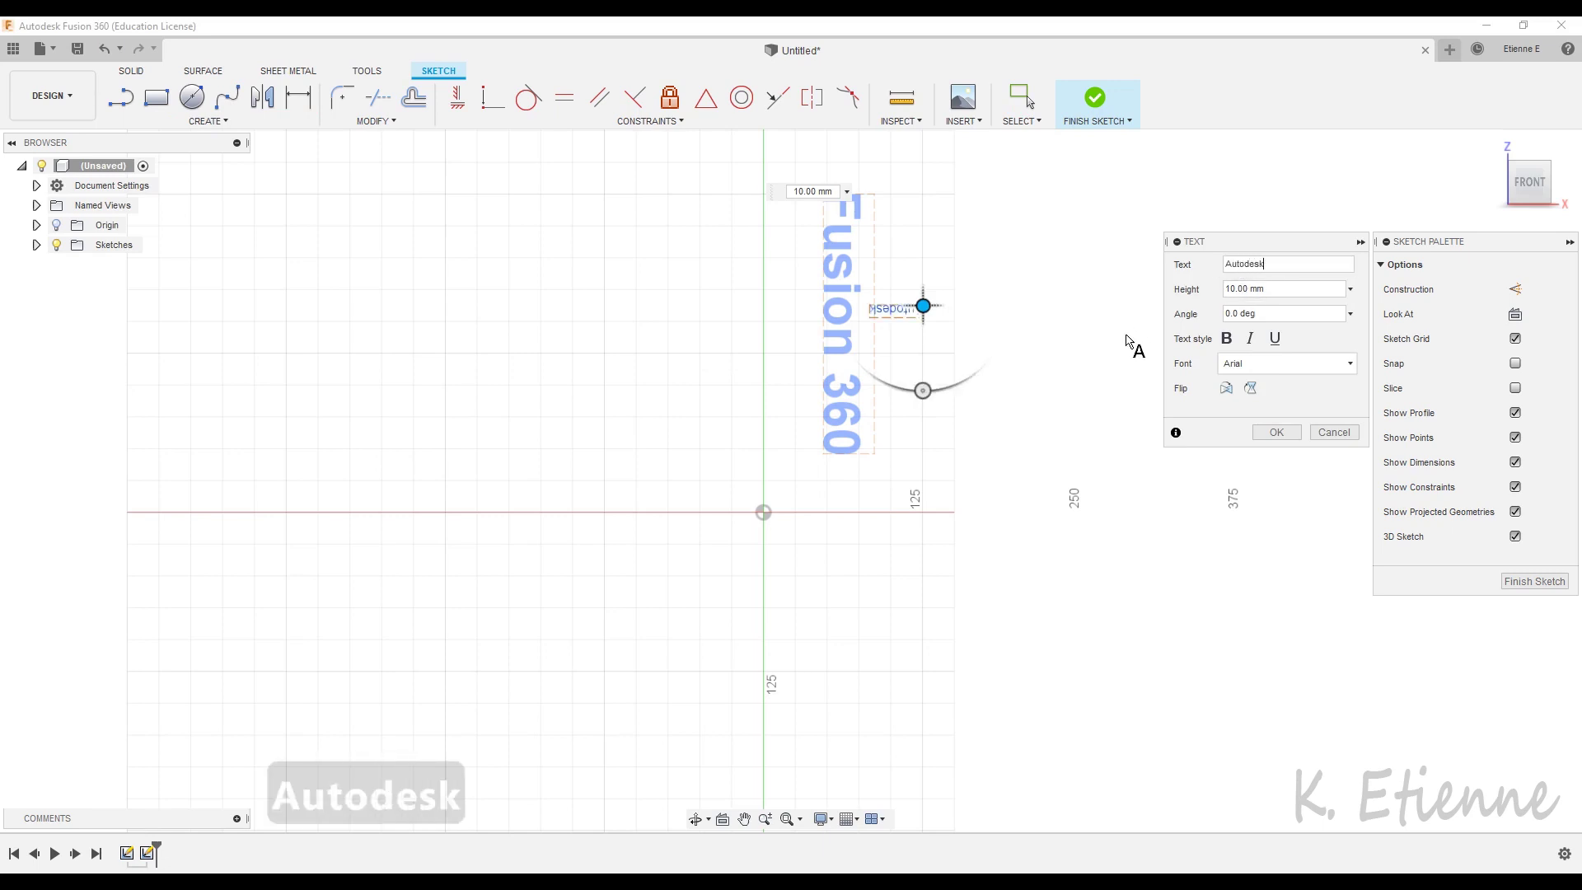
{"action": "left_click_drag", "start_coordinate": [1272, 290], "coordinate": [1195, 299]}
{"action": "type", "text": "40"}
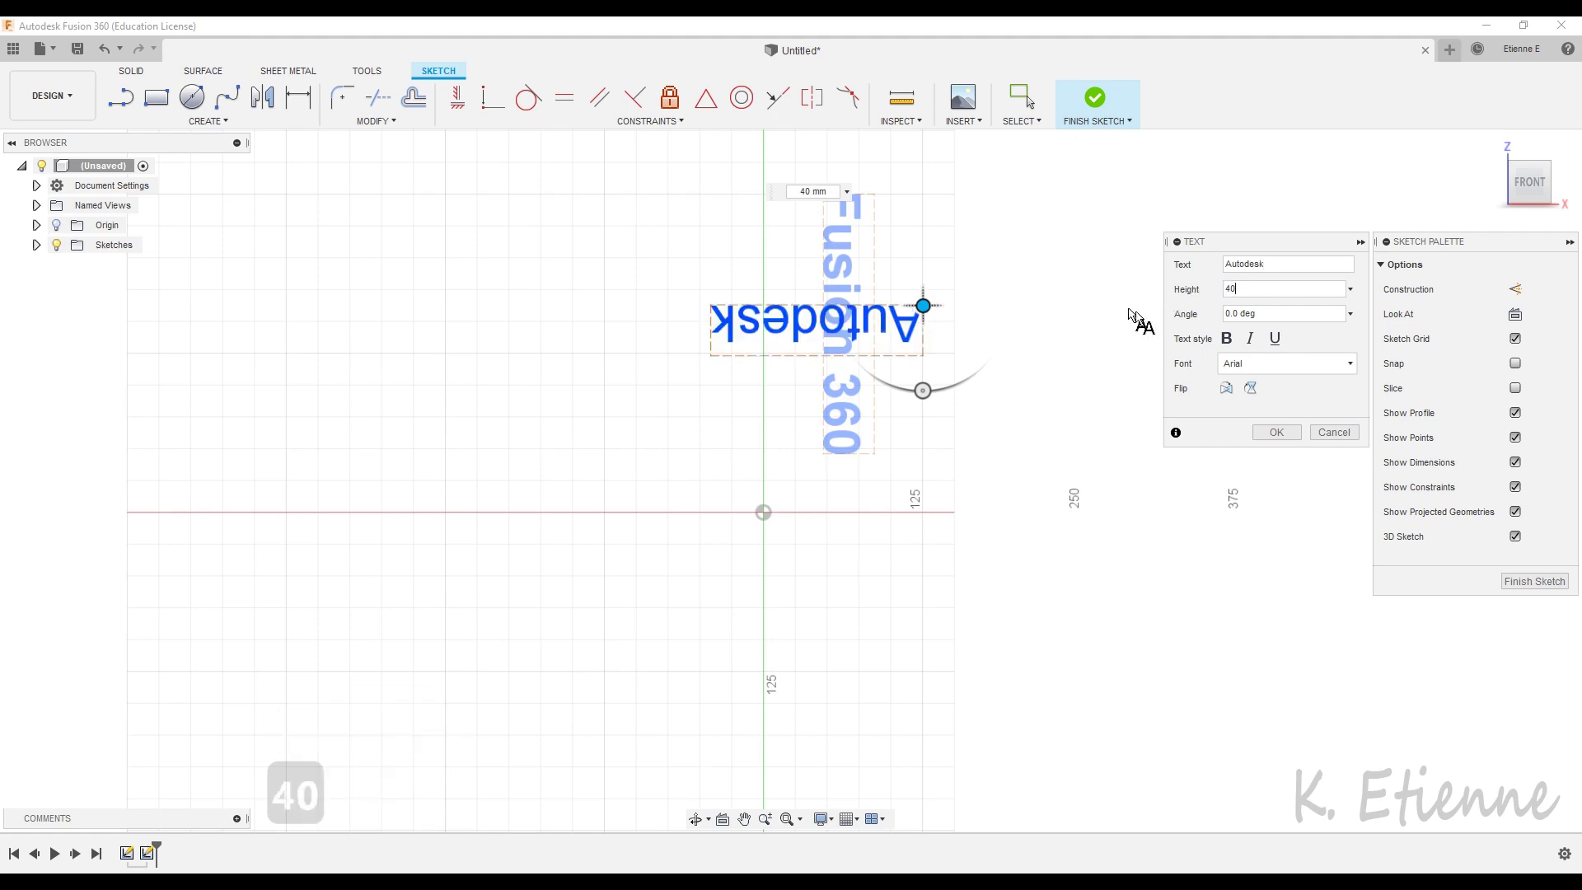
{"action": "left_click", "coordinate": [1226, 339]}
Rotate the "Autodesk" text to -90 degrees and align its start corner with that of the "Fusion 360" text.
{"action": "left_click_drag", "start_coordinate": [933, 398], "coordinate": [1089, 303]}
{"action": "middle_click_drag", "start_coordinate": [1051, 228], "coordinate": [889, 357]}
{"action": "scroll", "coordinate": [768, 420], "scroll_direction": "up", "scroll_amount": 3}
{"action": "scroll", "coordinate": [692, 428], "scroll_direction": "up", "scroll_amount": 3}
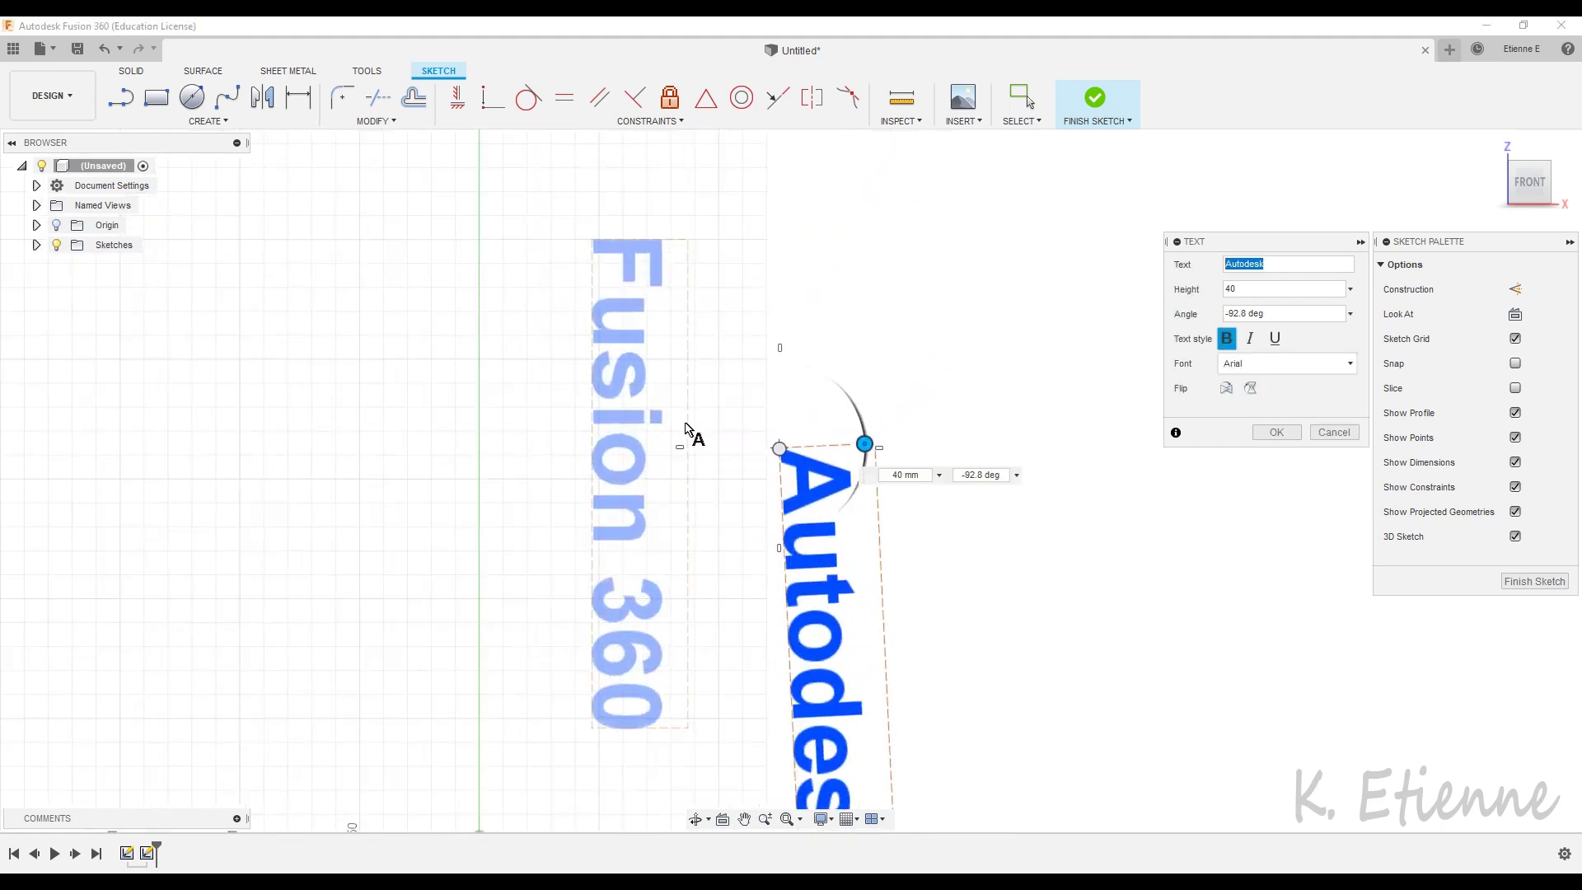
{"action": "mouse_move", "coordinate": [791, 449]}
{"action": "left_mouse_down"}
{"action": "mouse_move", "coordinate": [581, 214]}
{"action": "mouse_move", "coordinate": [887, 219]}
{"action": "left_mouse_up"}
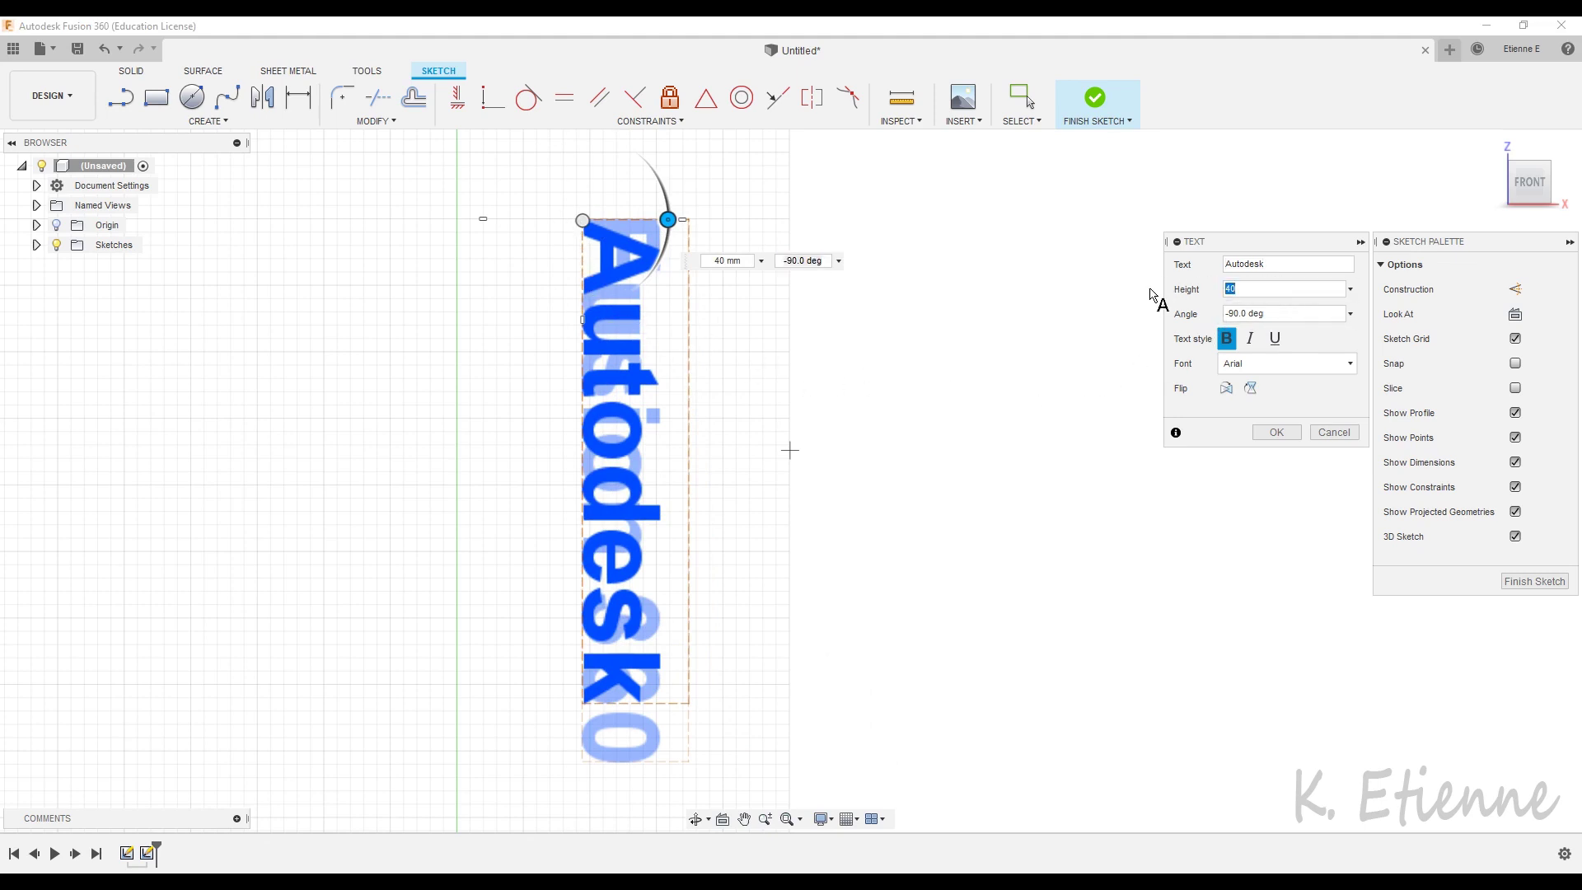
Set the "Autodesk" text height to 45 mm and finish the sketch.
{"action": "type", "text": "4"}
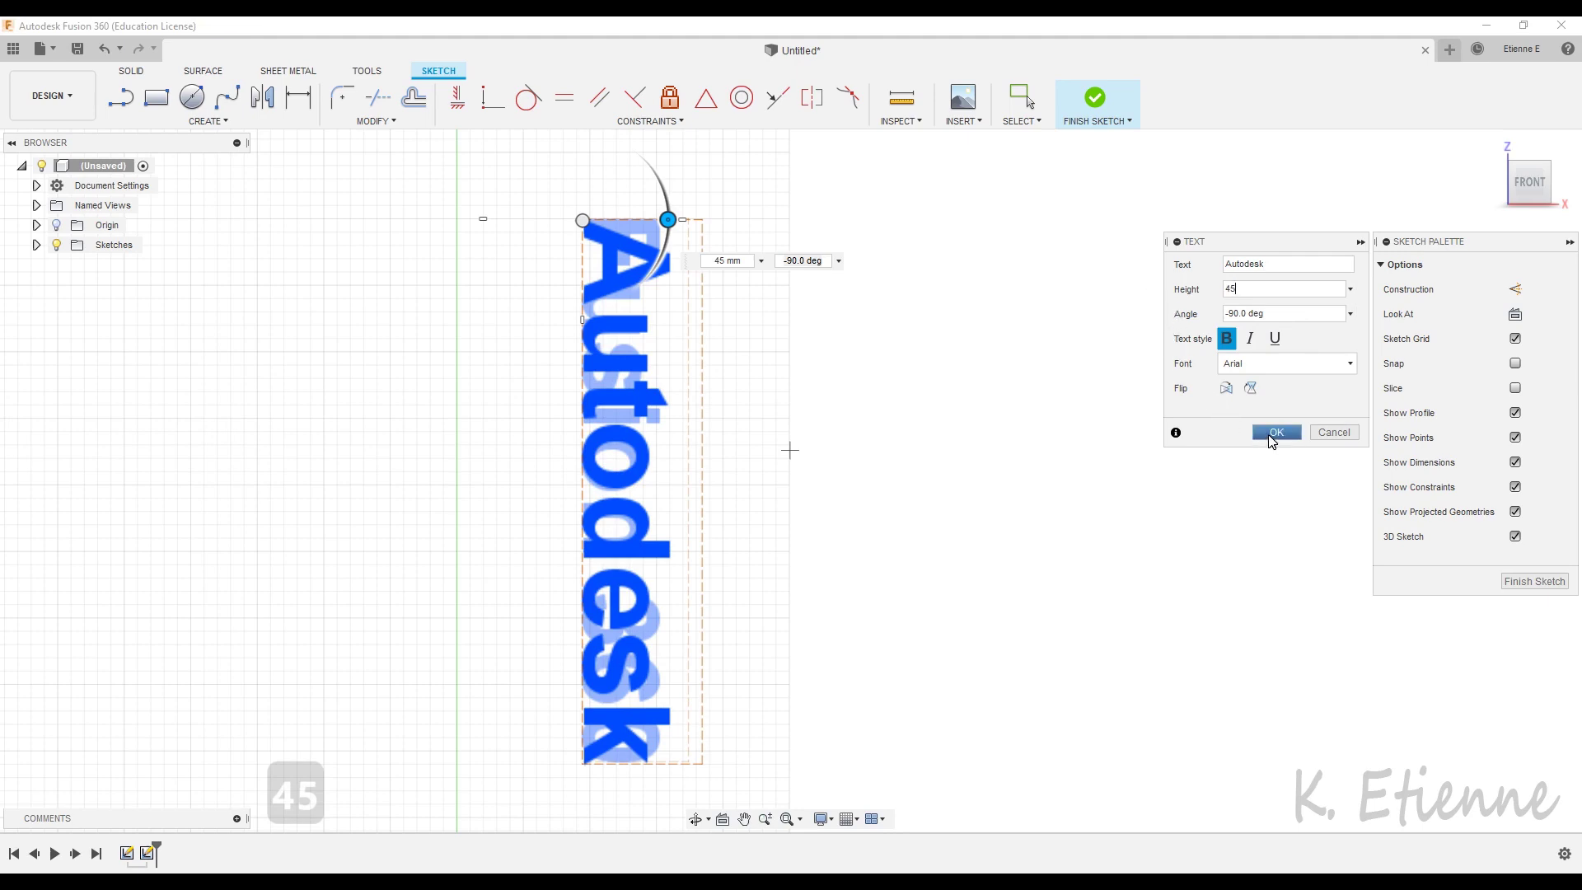
{"action": "left_click", "coordinate": [1274, 432]}
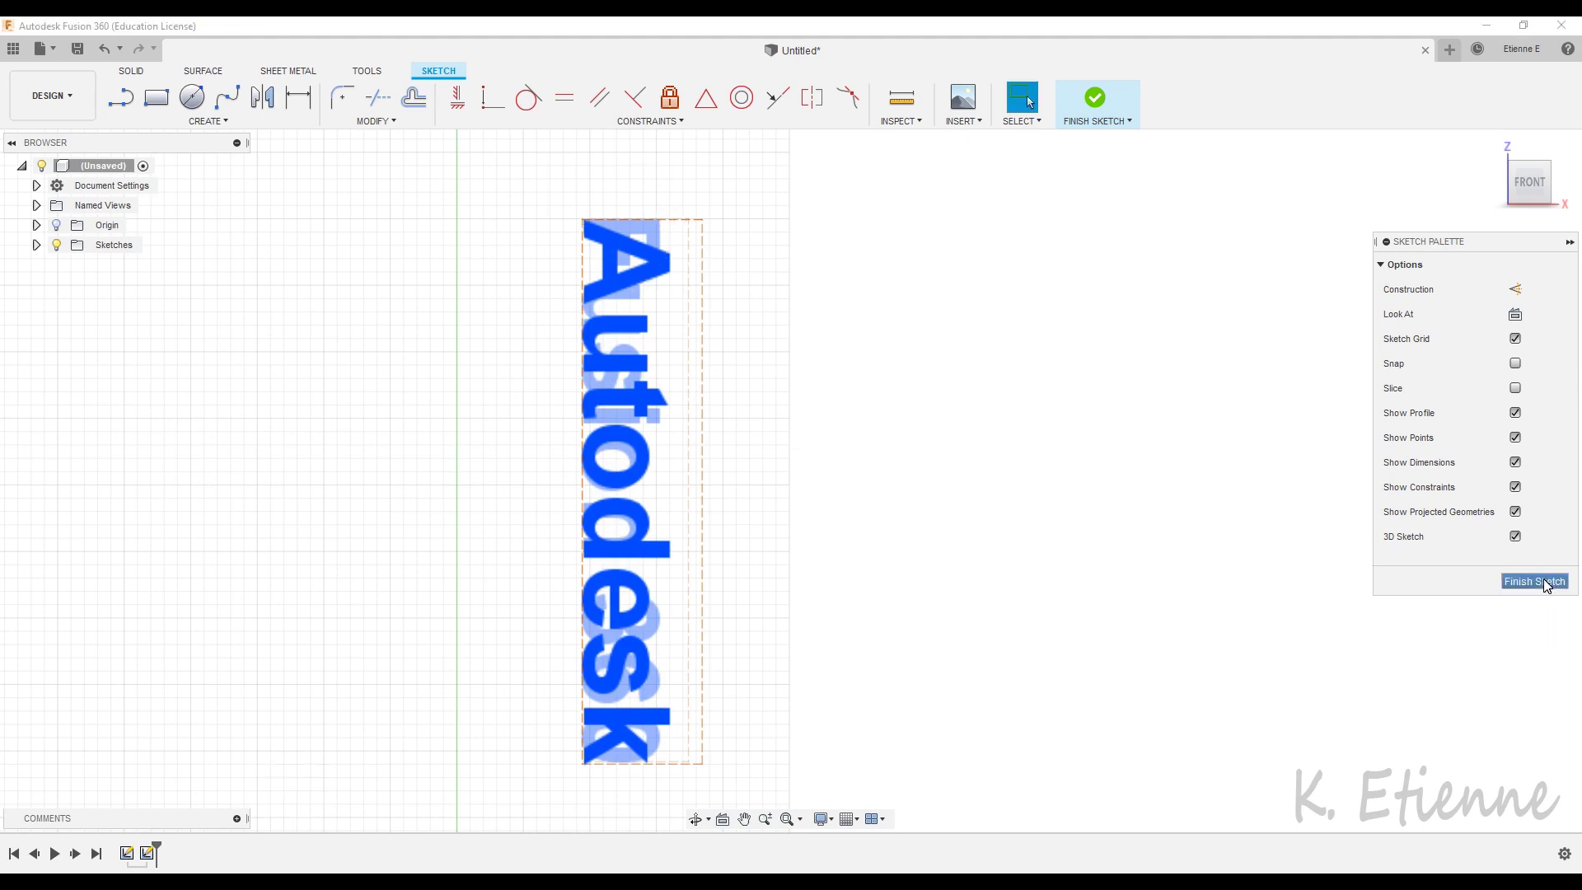
{"action": "left_click", "coordinate": [1536, 581]}
Sketch a vertical 300 mm line upward from the origin in a new front-plane sketch, and finish the sketch.
{"action": "scroll", "coordinate": [1021, 531], "scroll_direction": "down", "scroll_amount": 2}
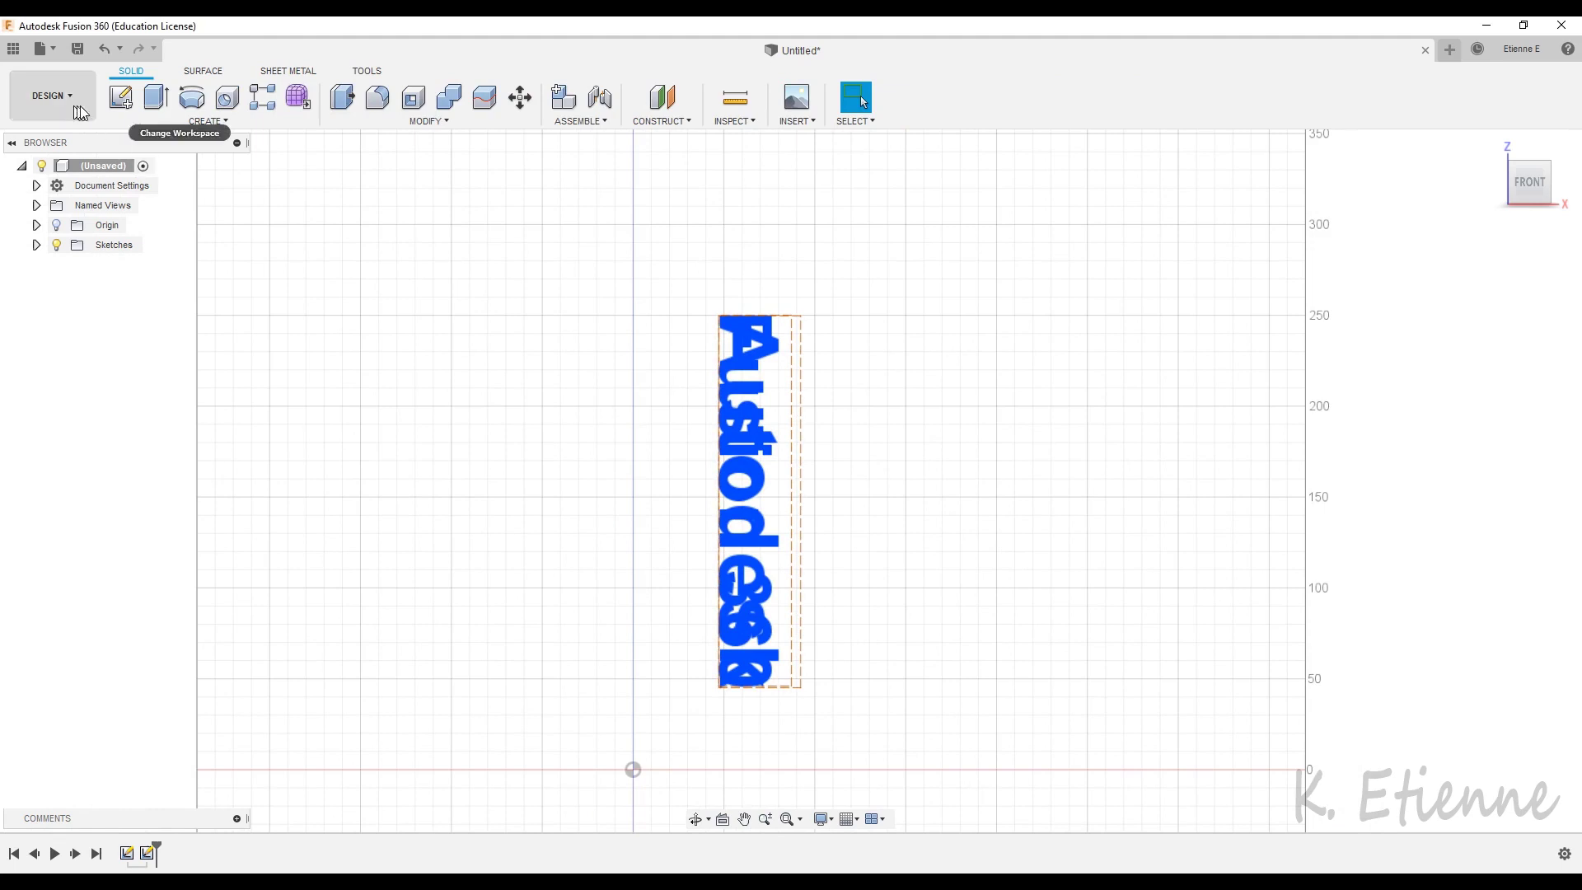
{"action": "left_click", "coordinate": [121, 98]}
{"action": "left_click", "coordinate": [696, 730]}
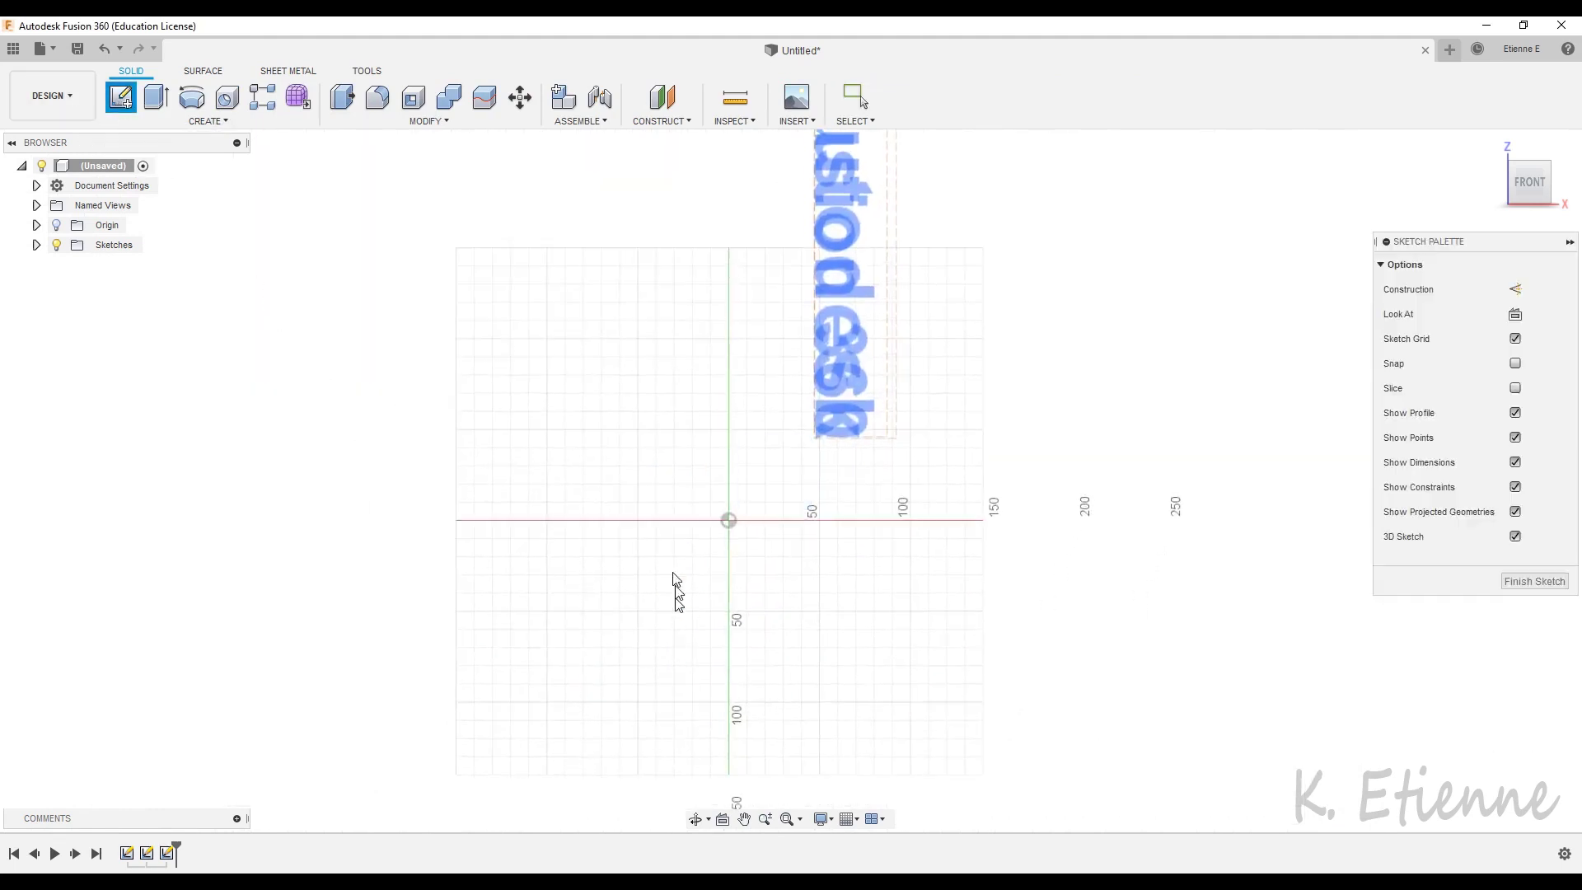
{"action": "middle_click_drag", "start_coordinate": [628, 360], "coordinate": [500, 559]}
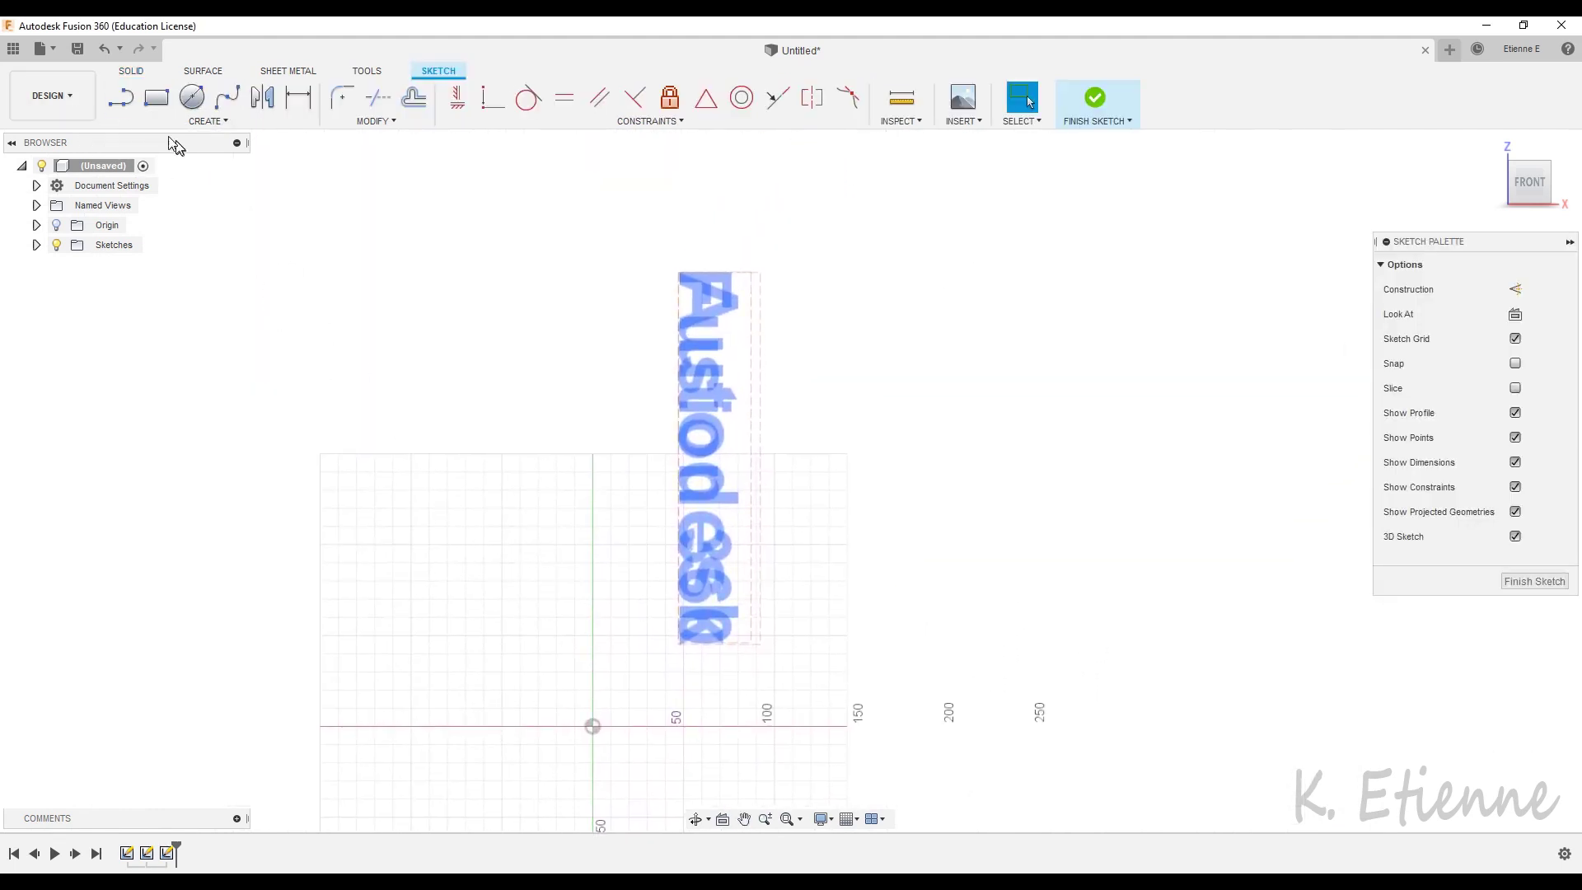
{"action": "left_click", "coordinate": [118, 97]}
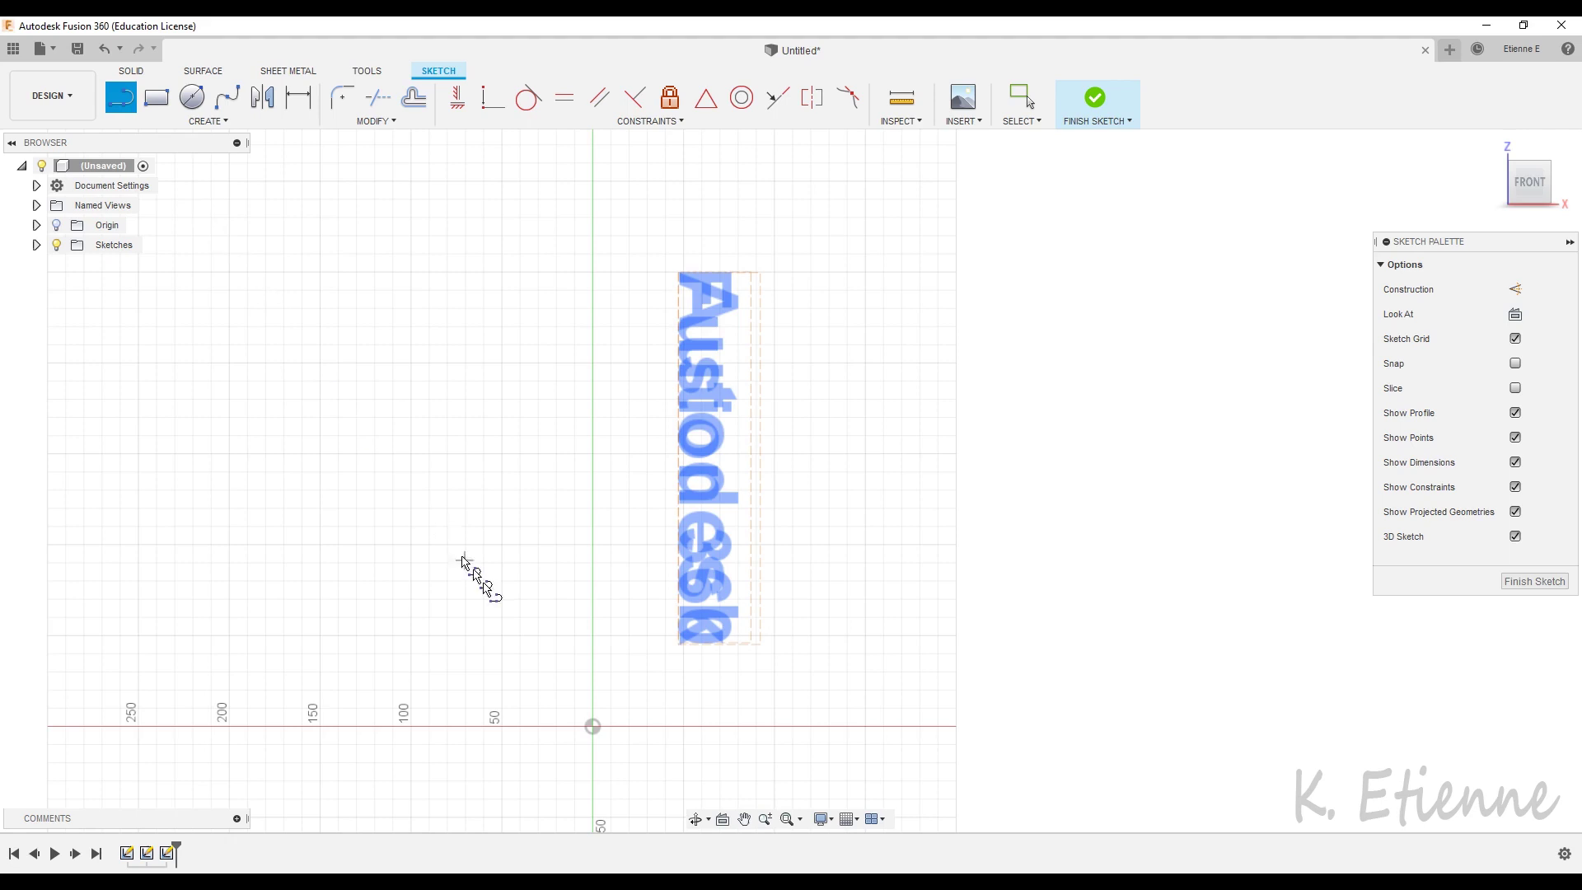
{"action": "left_click", "coordinate": [593, 725]}
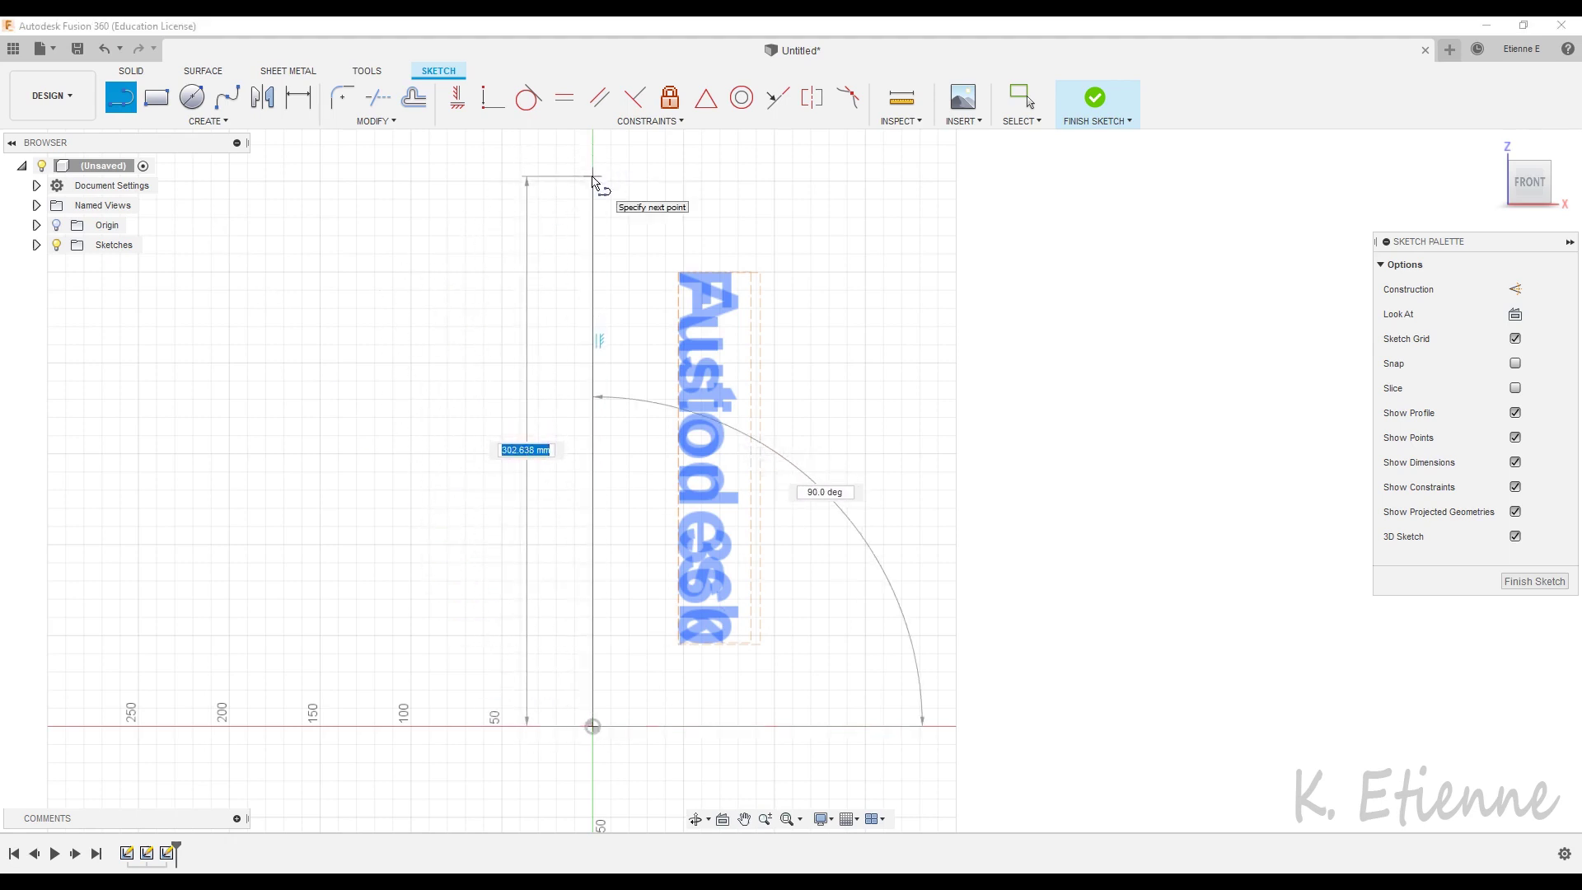
{"action": "type", "text": "300"}
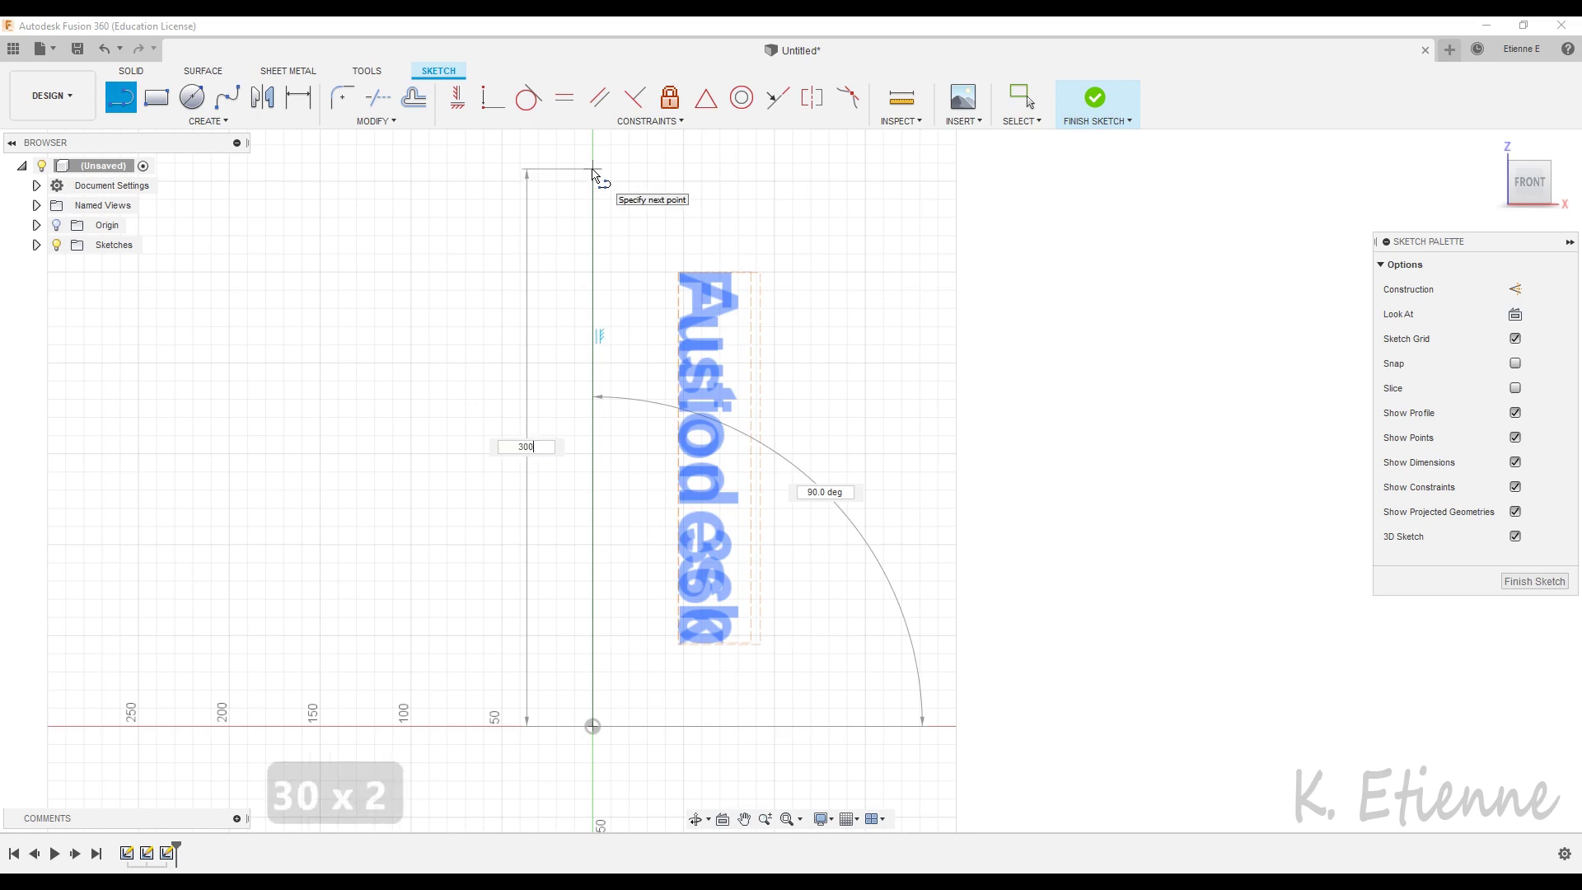
{"action": "key", "text": "Return"}
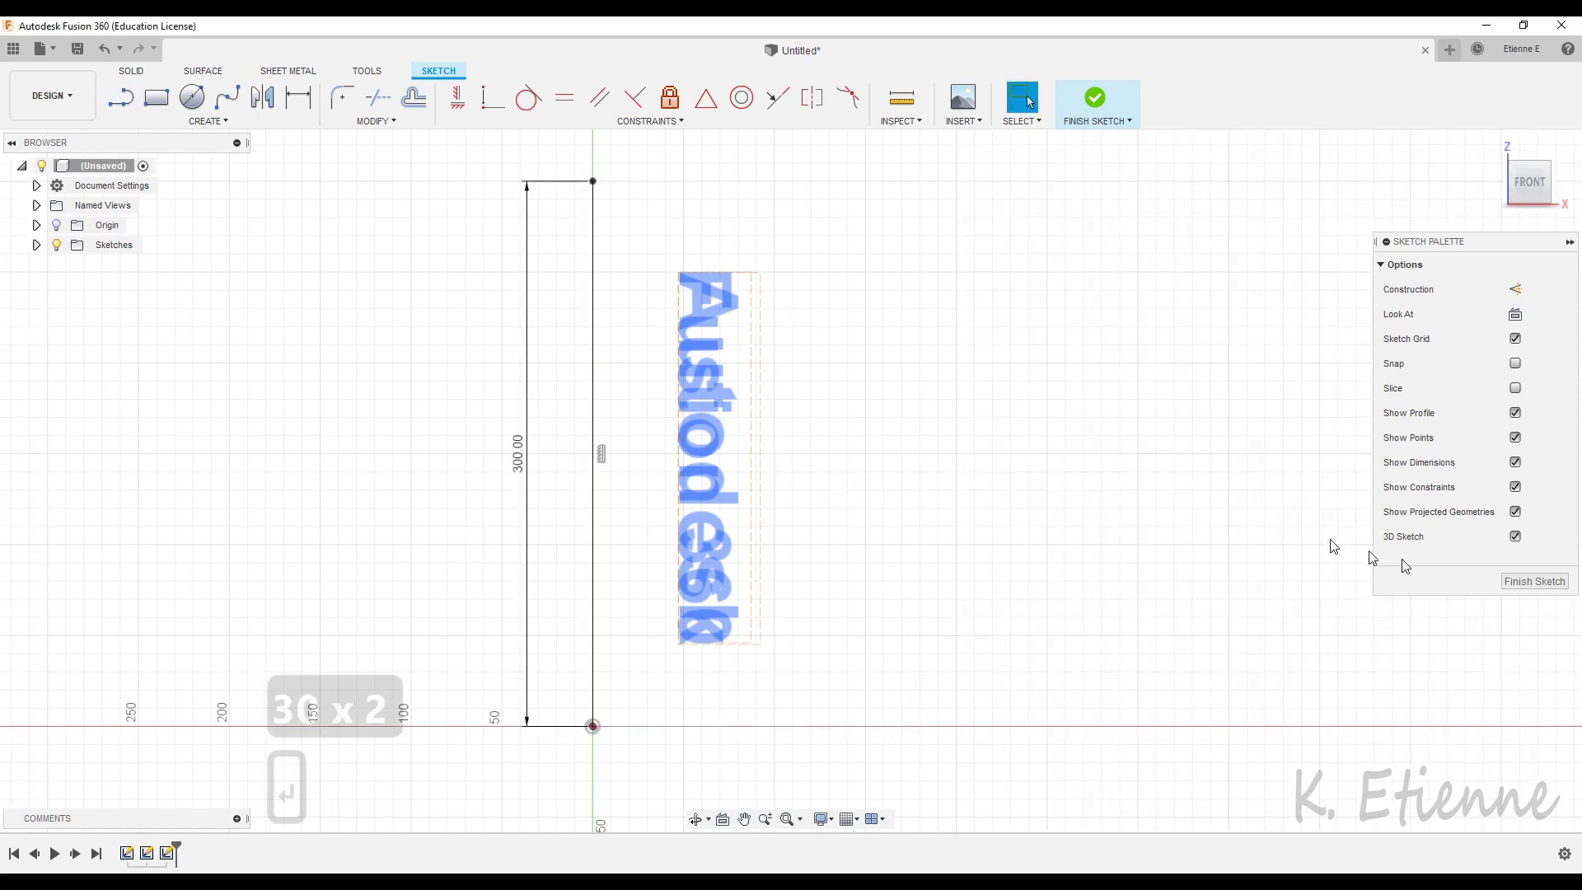
{"action": "left_click", "coordinate": [1517, 584]}
Sketch a 4 mm wide, about 365 mm long rectangle near the origin in a new sketch on the horizontal top plane.
{"action": "scroll", "coordinate": [840, 437], "scroll_direction": "down", "scroll_amount": 3}
{"action": "mouse_move", "coordinate": [1022, 433]}
{"action": "middle_mouse_down", "text": "shift"}
{"action": "mouse_move", "coordinate": [1012, 468]}
{"action": "mouse_move", "coordinate": [439, 336]}
{"action": "middle_mouse_up", "text": "shift"}
{"action": "left_click", "coordinate": [135, 100]}
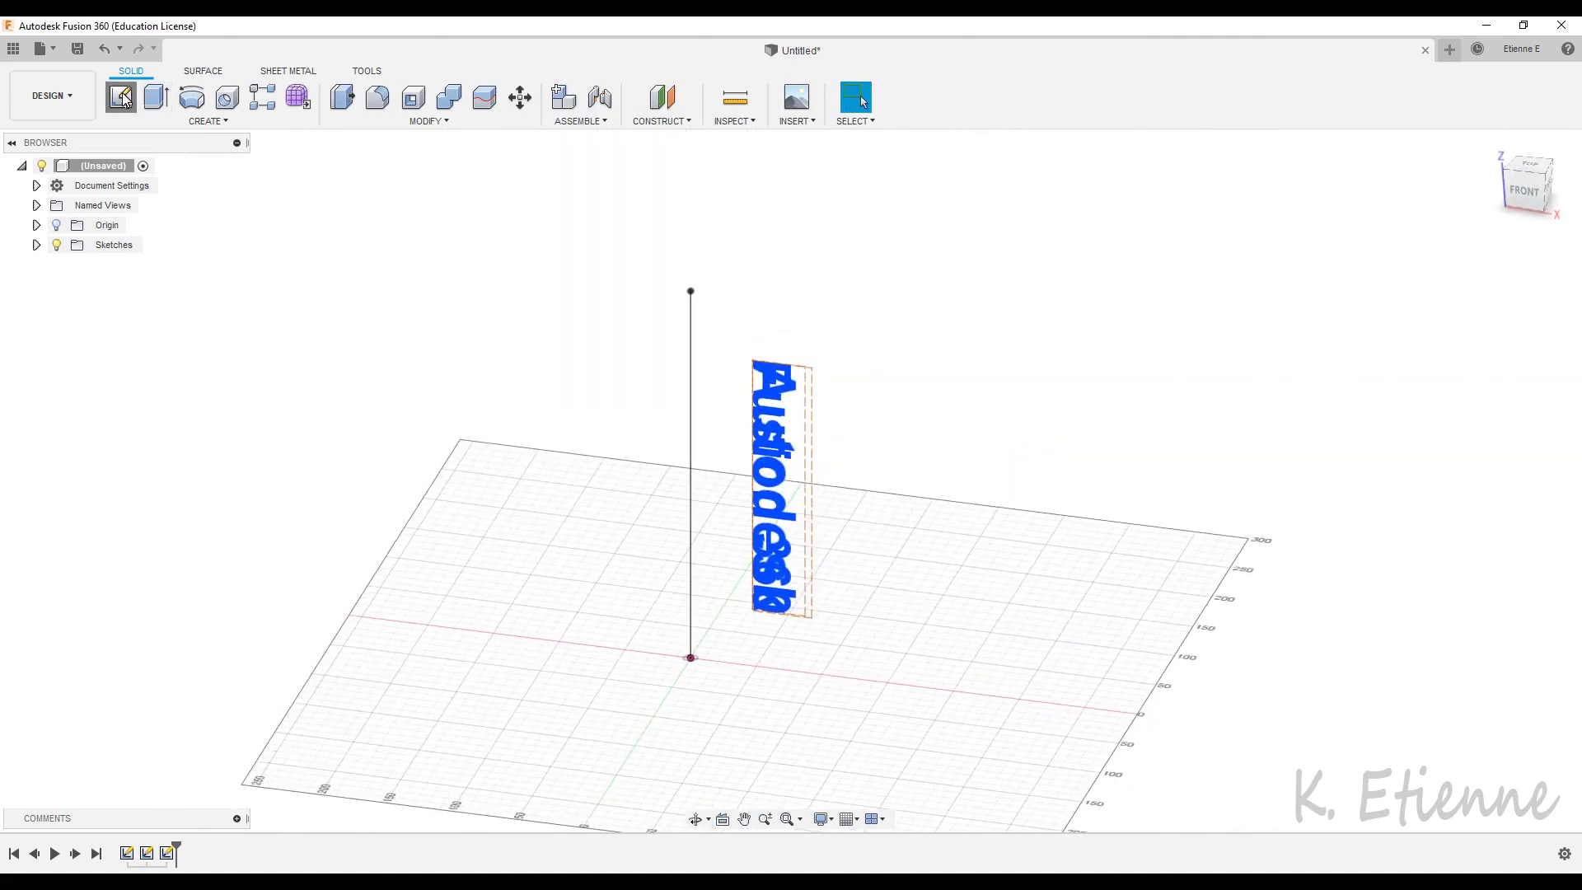
{"action": "left_click", "coordinate": [791, 650]}
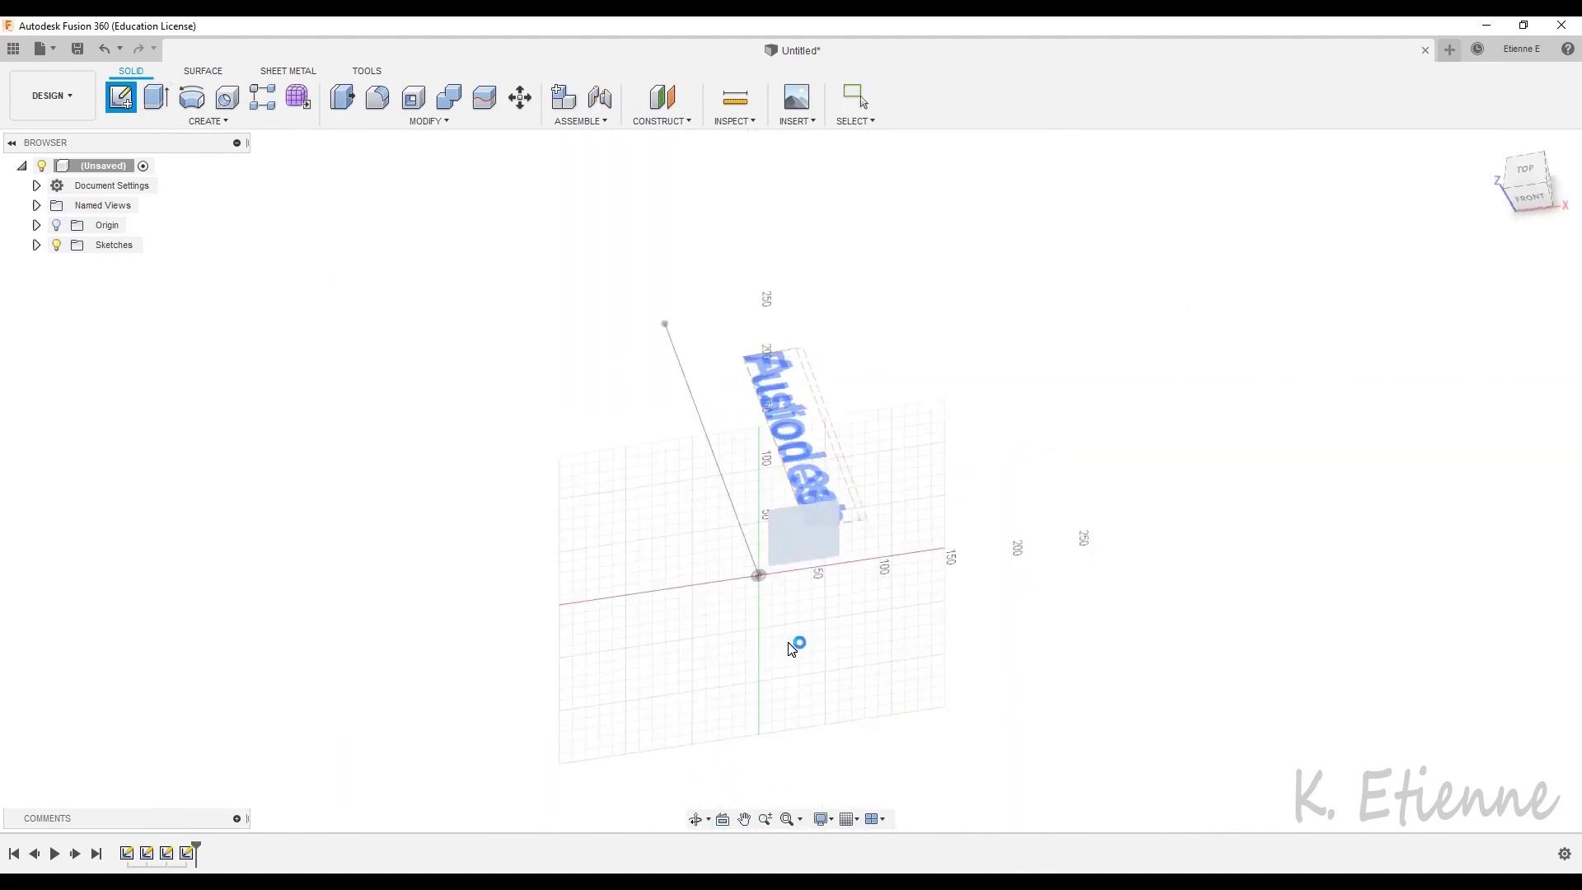
{"action": "left_click", "coordinate": [160, 107]}
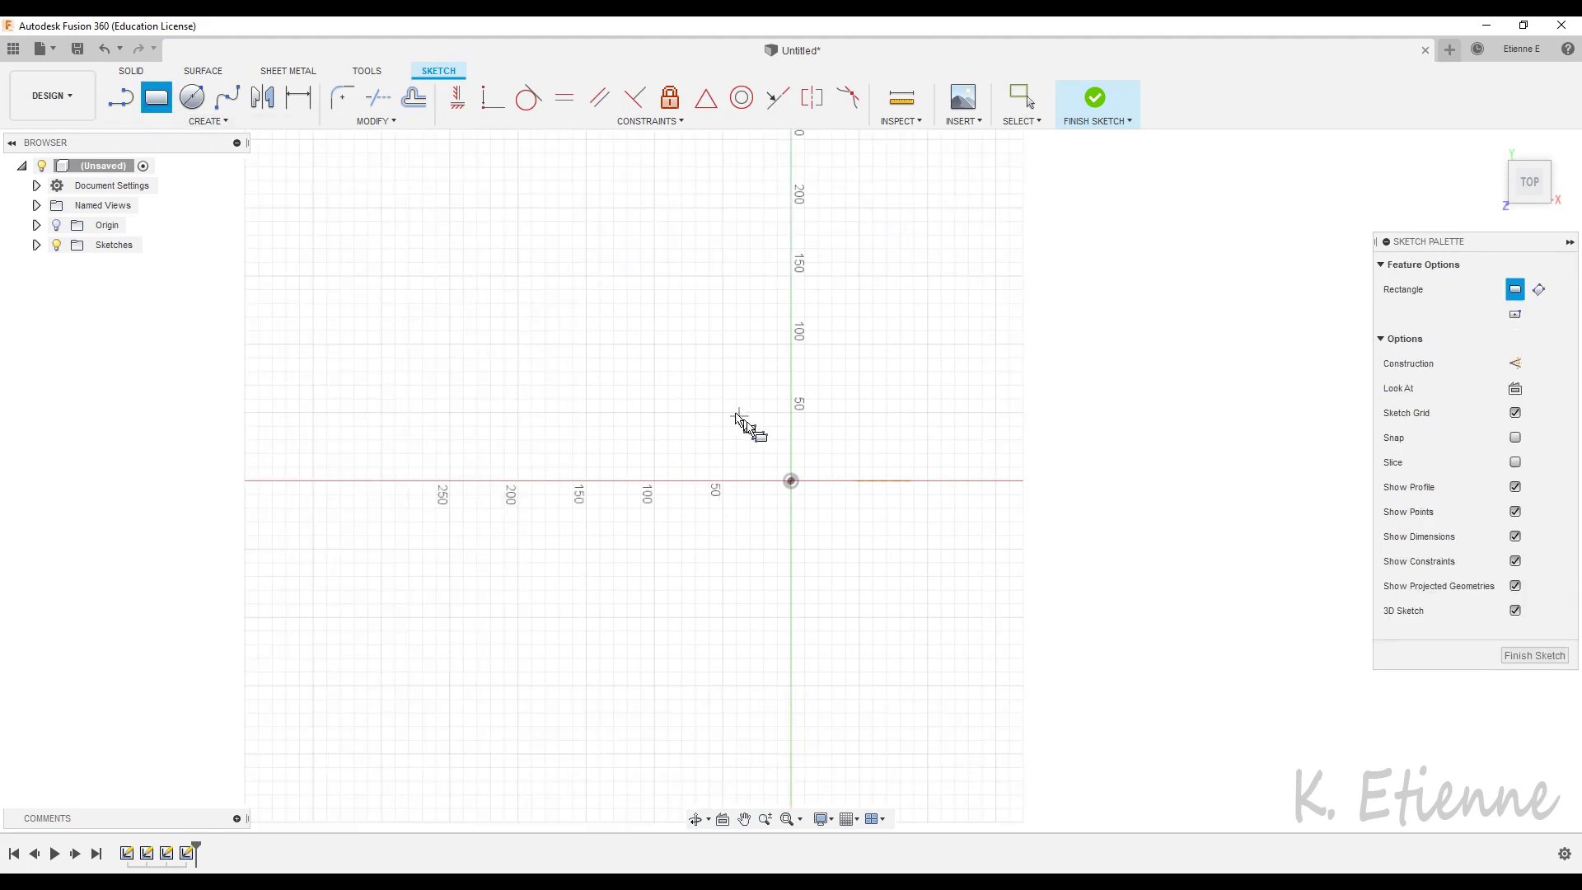
{"action": "left_click", "coordinate": [808, 461]}
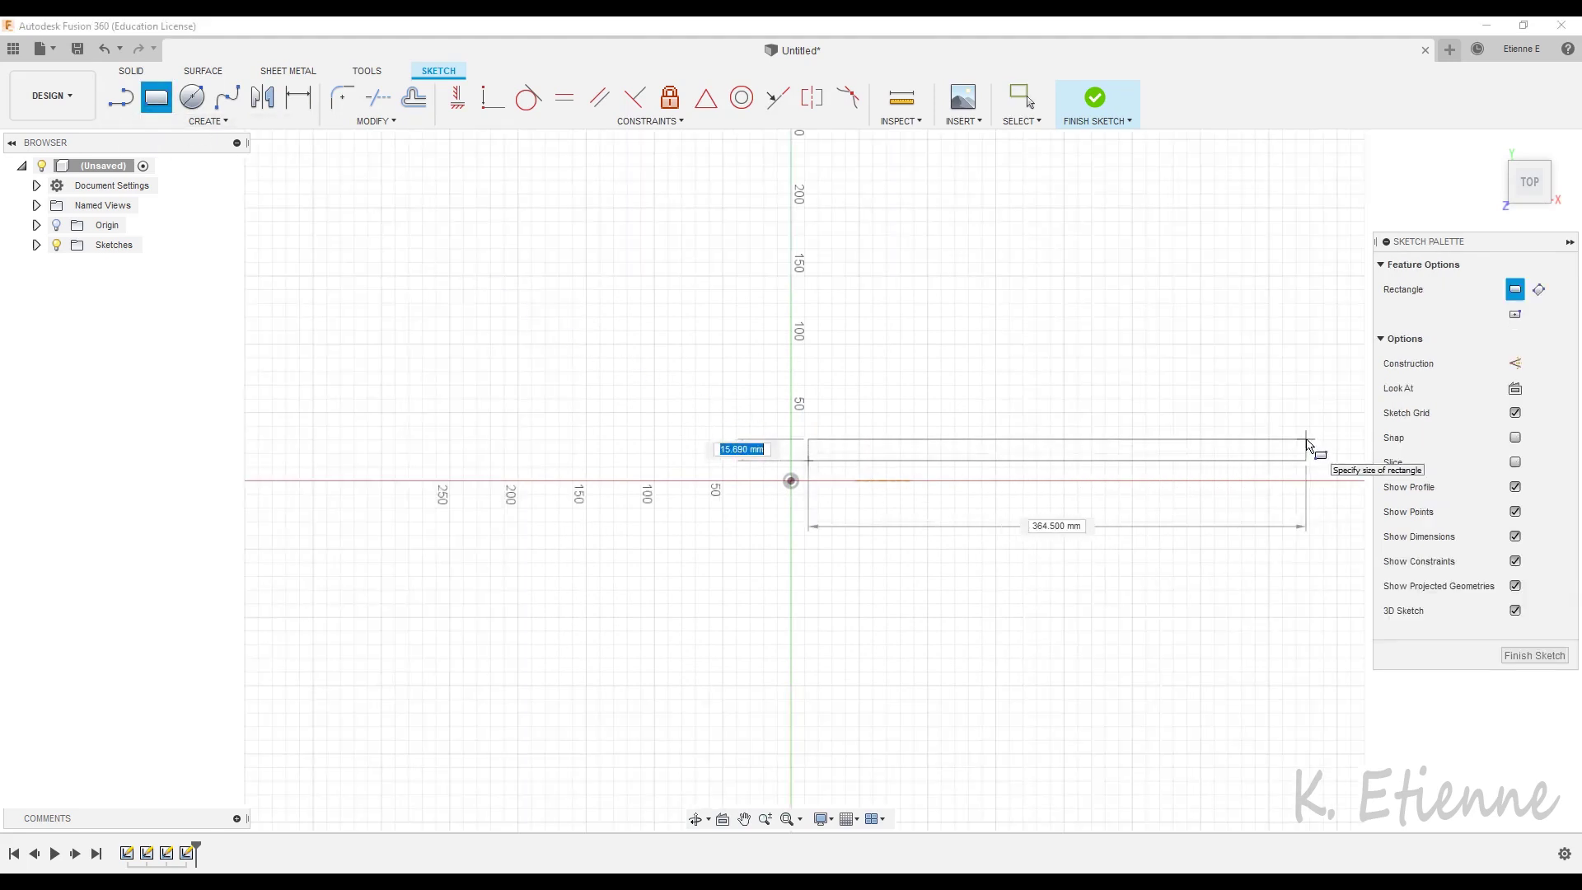
{"action": "type", "text": "4"}
{"action": "key", "text": "Tab"}
{"action": "left_click", "coordinate": [1307, 445]}
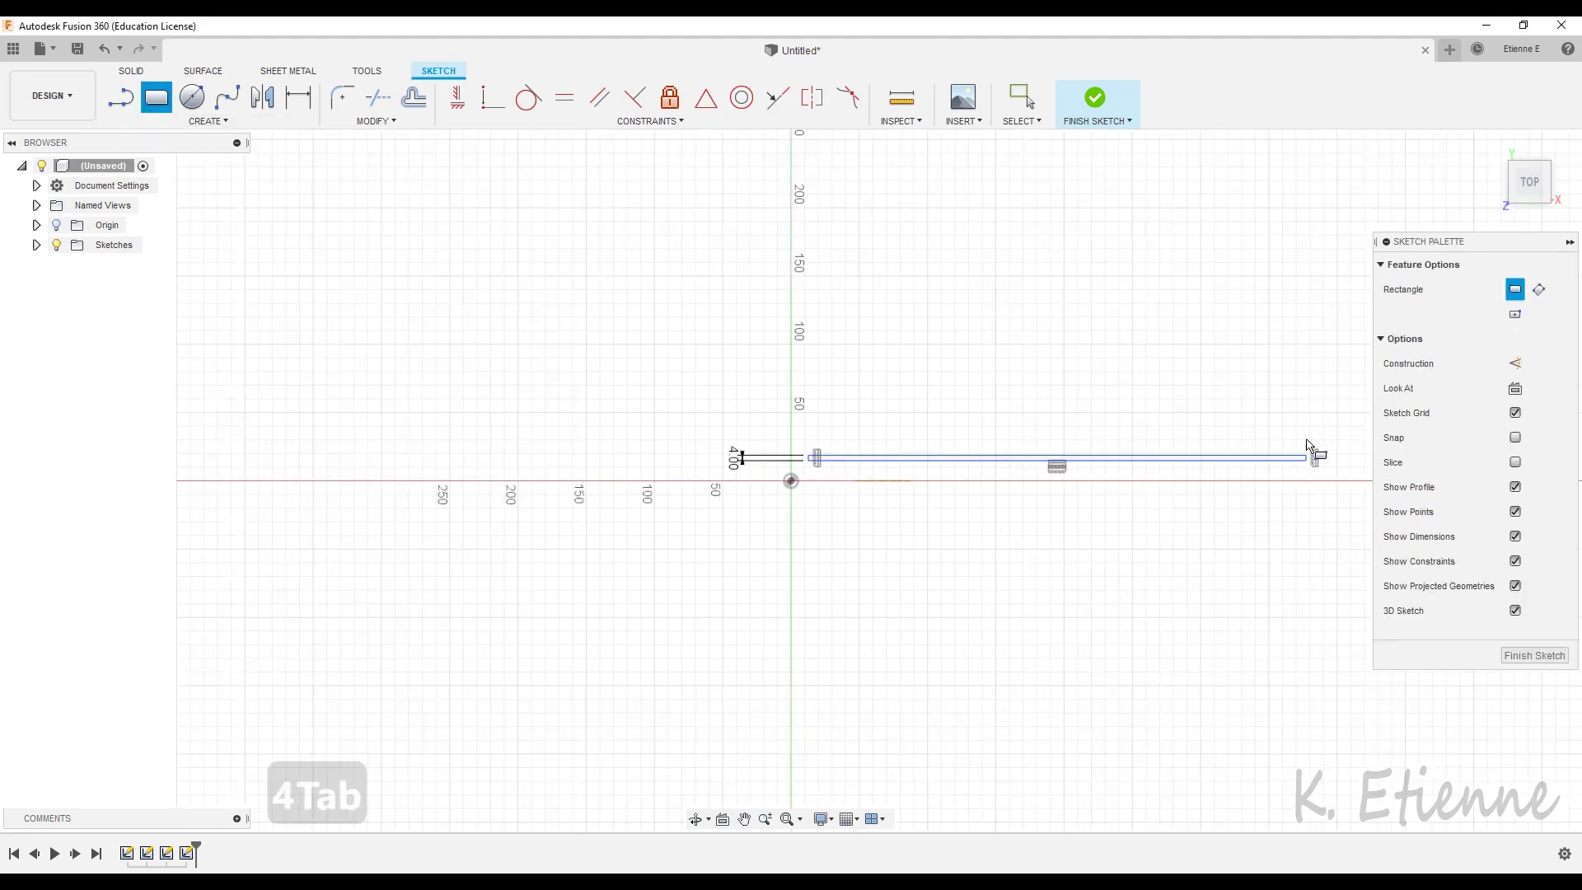
Add a sketch point at the midpoint of the rectangle's short edge nearest the origin.
{"action": "scroll", "coordinate": [1059, 448], "scroll_direction": "down", "scroll_amount": 5}
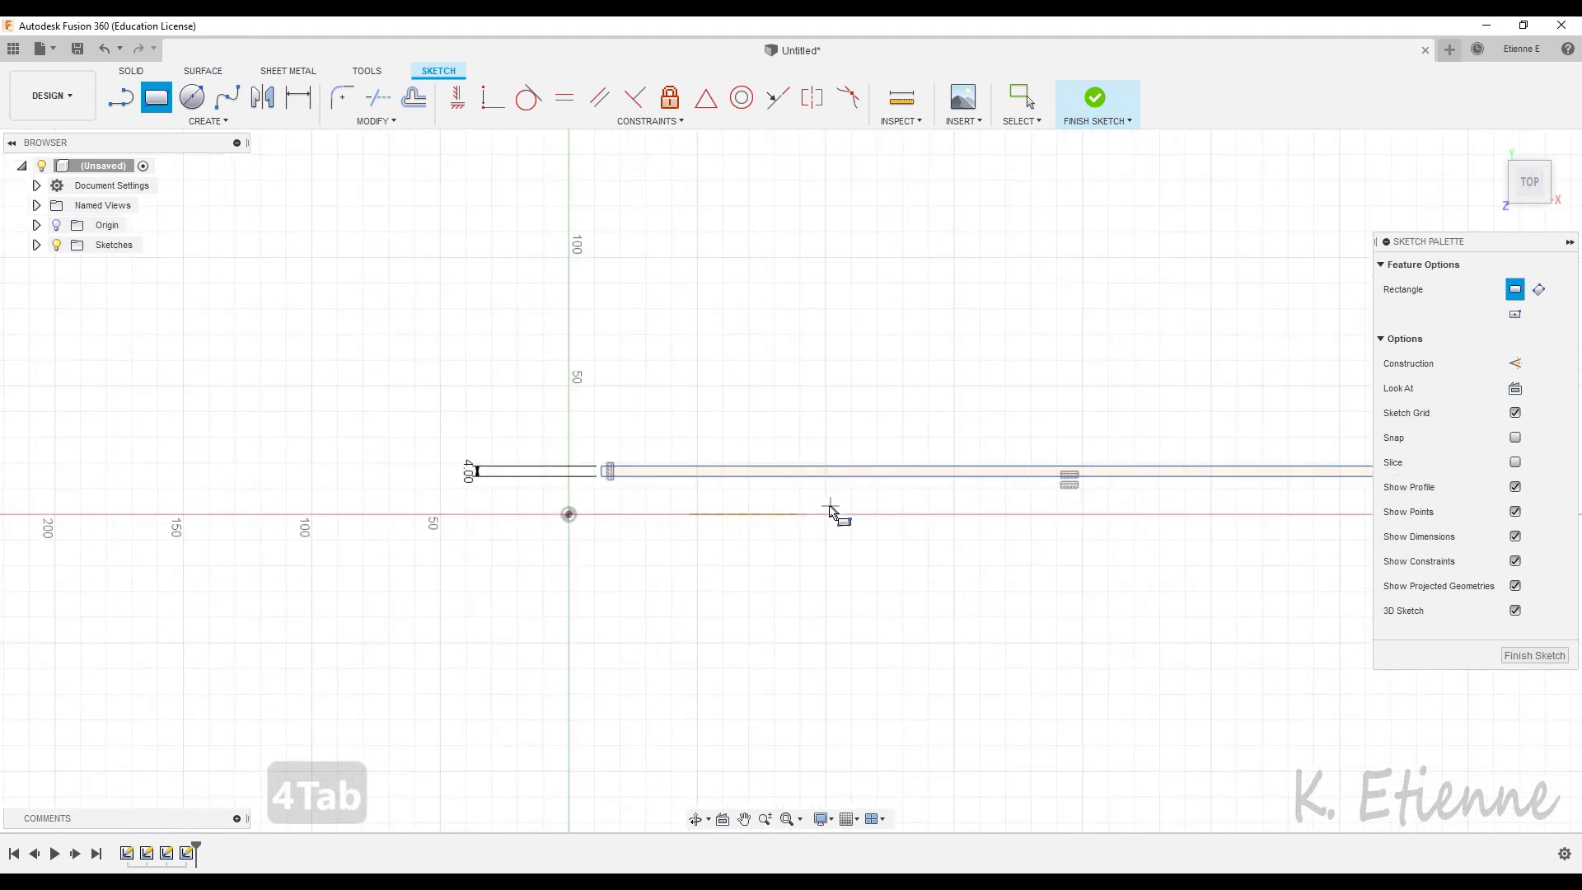
{"action": "mouse_move", "coordinate": [831, 509]}
{"action": "middle_mouse_down"}
{"action": "mouse_move", "coordinate": [784, 448]}
{"action": "mouse_move", "coordinate": [703, 572]}
{"action": "mouse_move", "coordinate": [636, 448]}
{"action": "middle_mouse_up"}
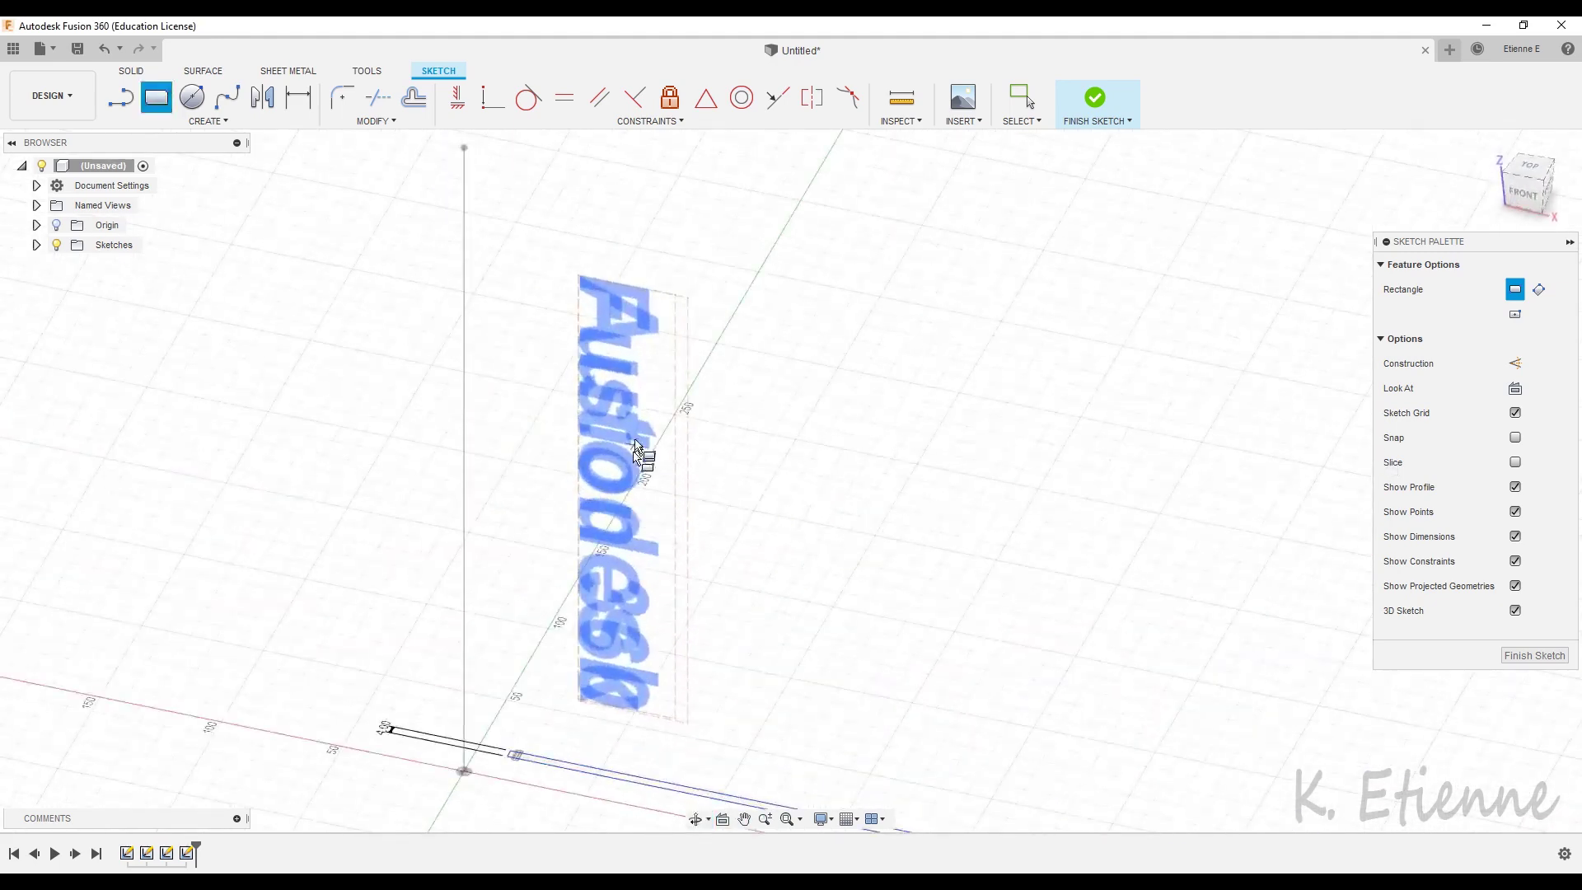
{"action": "scroll", "coordinate": [636, 447], "scroll_direction": "up", "scroll_amount": 2}
{"action": "scroll", "coordinate": [514, 660], "scroll_direction": "down", "scroll_amount": 10}
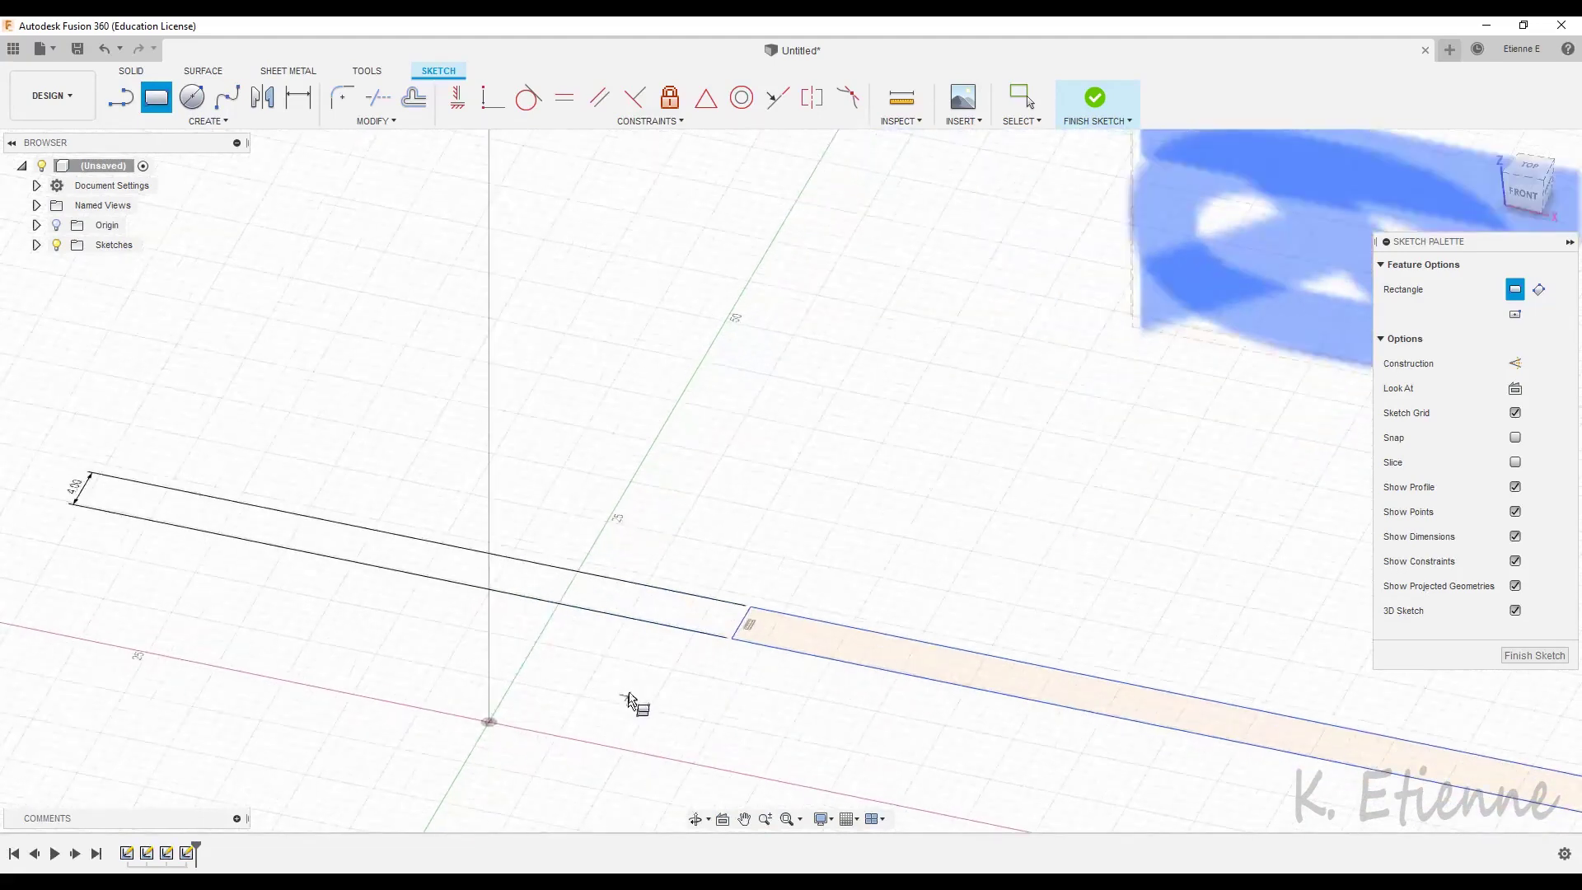
{"action": "left_click", "coordinate": [208, 121]}
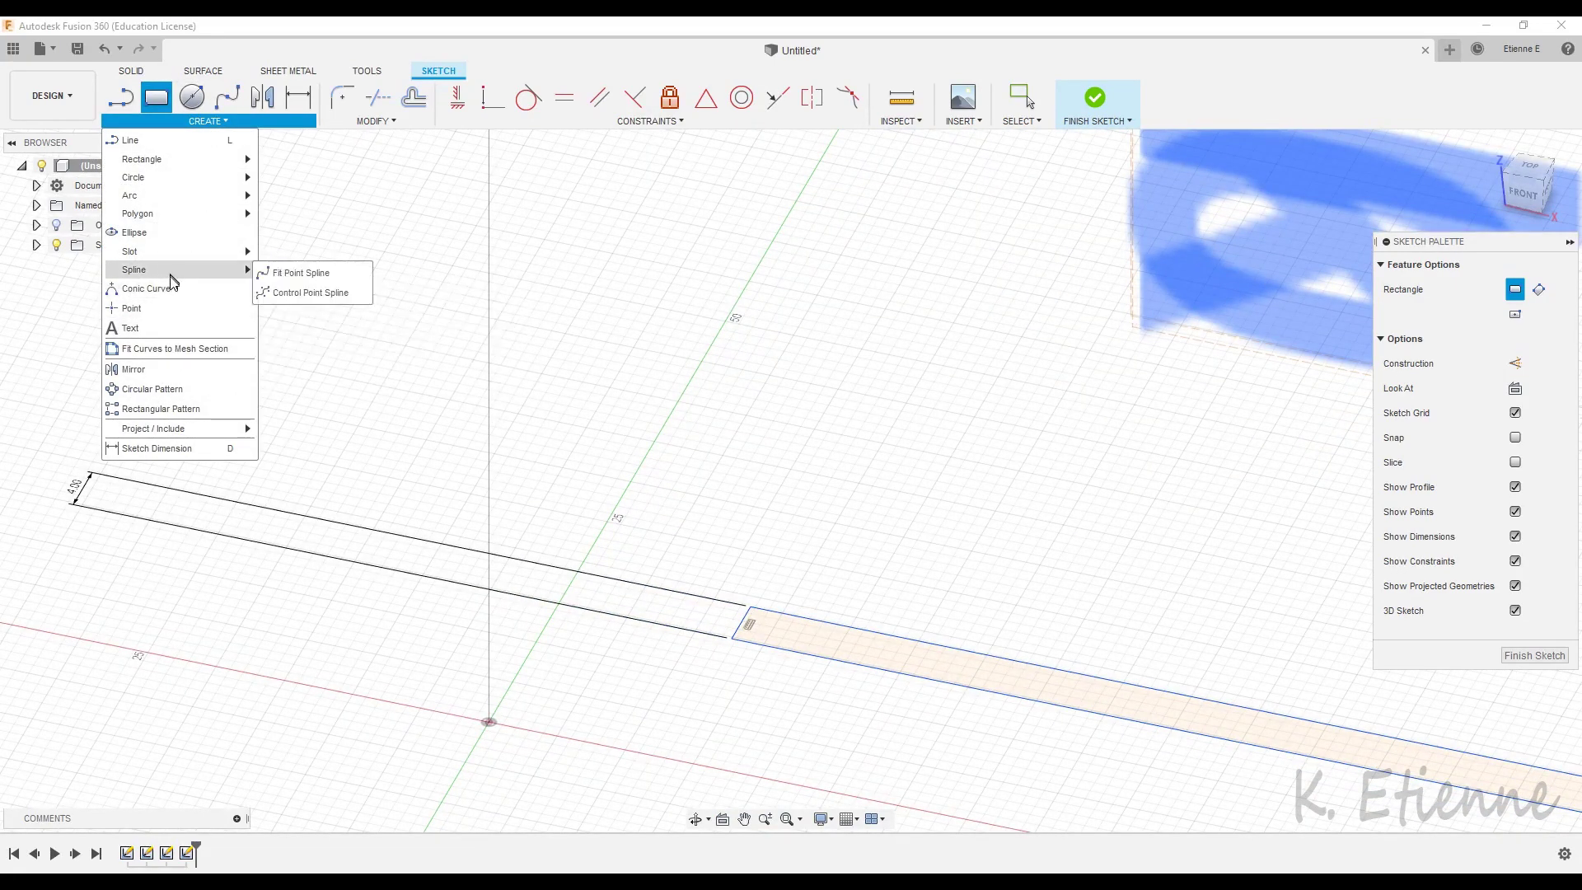
{"action": "left_click", "coordinate": [156, 309]}
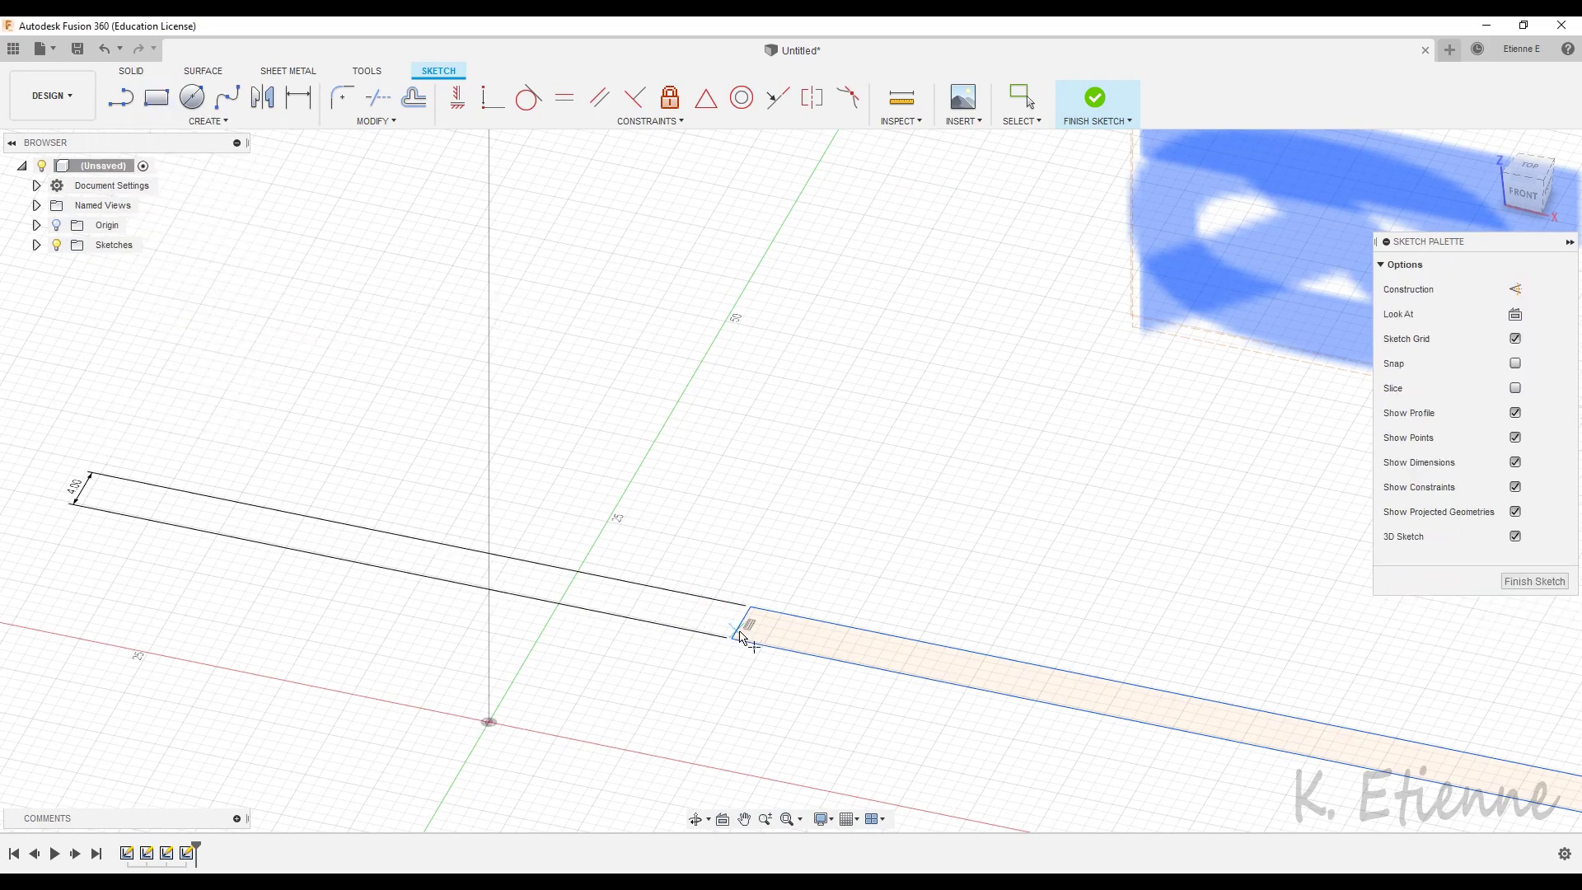
{"action": "mouse_move", "coordinate": [1195, 599]}
{"action": "middle_mouse_down", "text": "shift"}
{"action": "mouse_move", "coordinate": [688, 540]}
{"action": "mouse_move", "coordinate": [607, 582]}
{"action": "mouse_move", "coordinate": [619, 594]}
{"action": "mouse_move", "coordinate": [643, 554]}
{"action": "mouse_move", "coordinate": [629, 554]}
{"action": "middle_mouse_up", "text": "shift"}
{"action": "key", "text": "Escape"}
Move the whole rectangle point to point so its short edge's midpoint lies on the origin, and finish the sketch.
{"action": "left_click_drag", "start_coordinate": [519, 641], "coordinate": [1330, 728]}
{"action": "scroll", "coordinate": [647, 697], "scroll_direction": "up", "scroll_amount": 3}
{"action": "mouse_move", "coordinate": [646, 664]}
{"action": "middle_mouse_down", "text": "shift"}
{"action": "mouse_move", "coordinate": [640, 618]}
{"action": "mouse_move", "coordinate": [621, 650]}
{"action": "middle_mouse_up", "text": "shift"}
{"action": "left_click", "coordinate": [376, 121]}
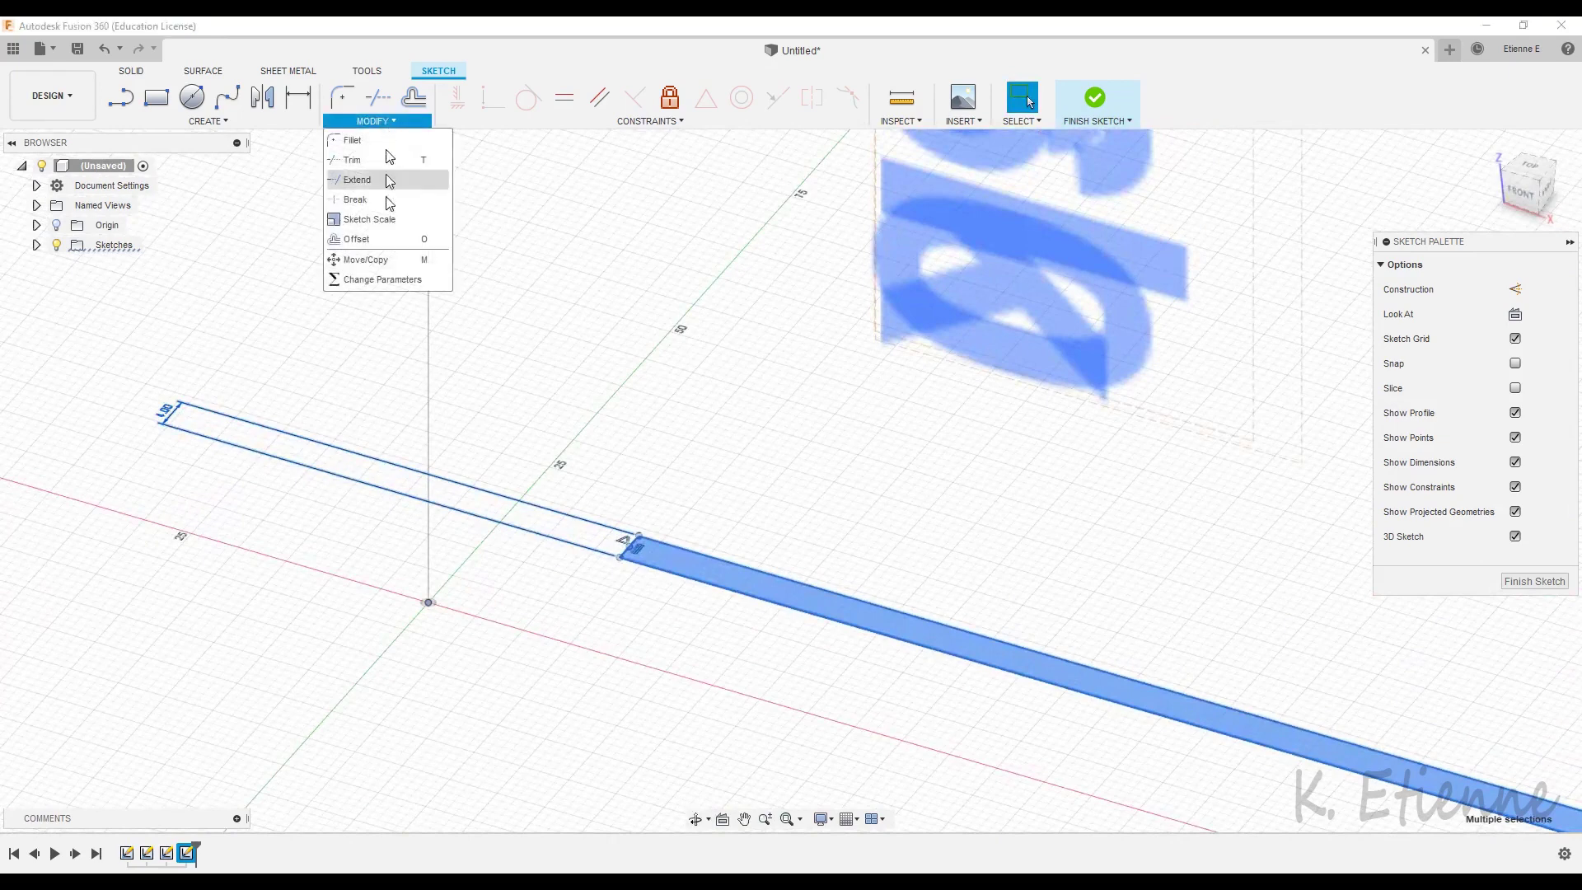
{"action": "left_click", "coordinate": [372, 260]}
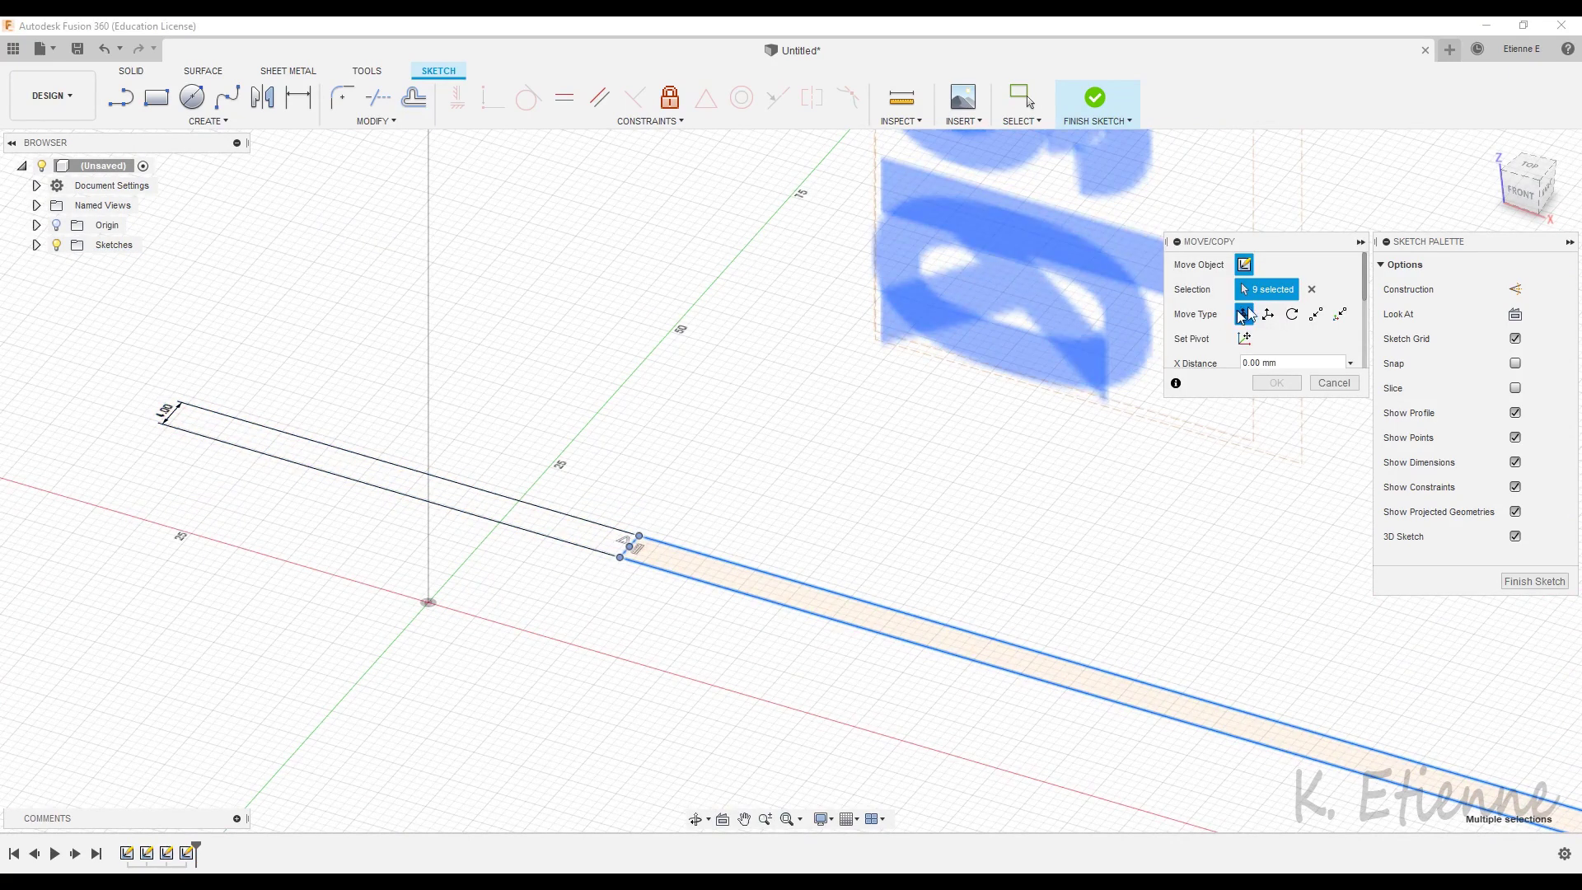
{"action": "left_click", "coordinate": [1316, 314]}
{"action": "left_click", "coordinate": [629, 548]}
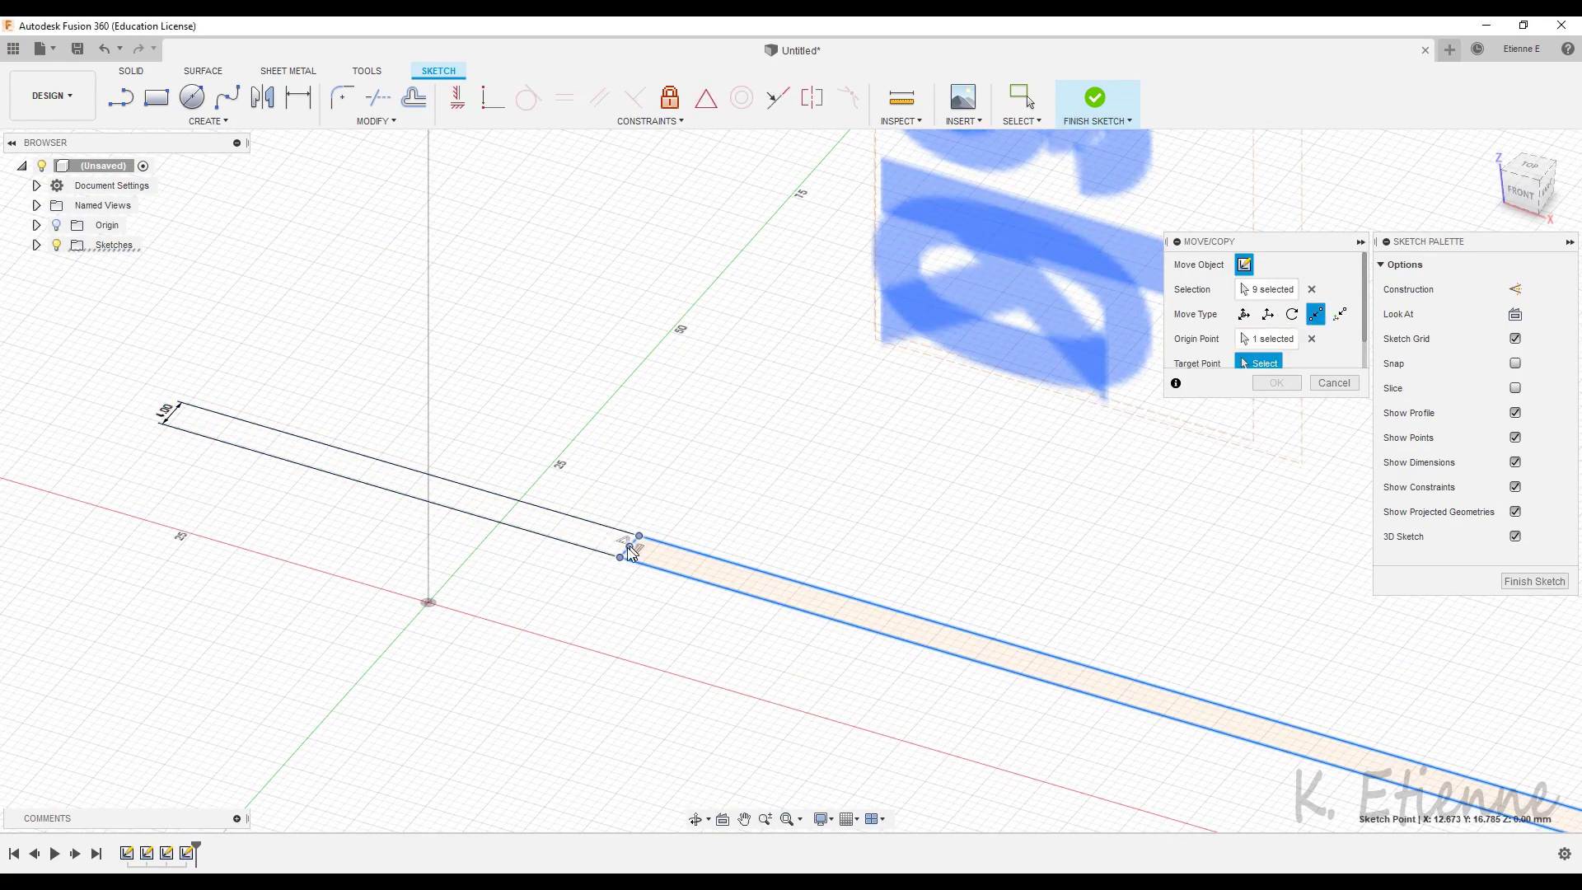
{"action": "left_click", "coordinate": [428, 603]}
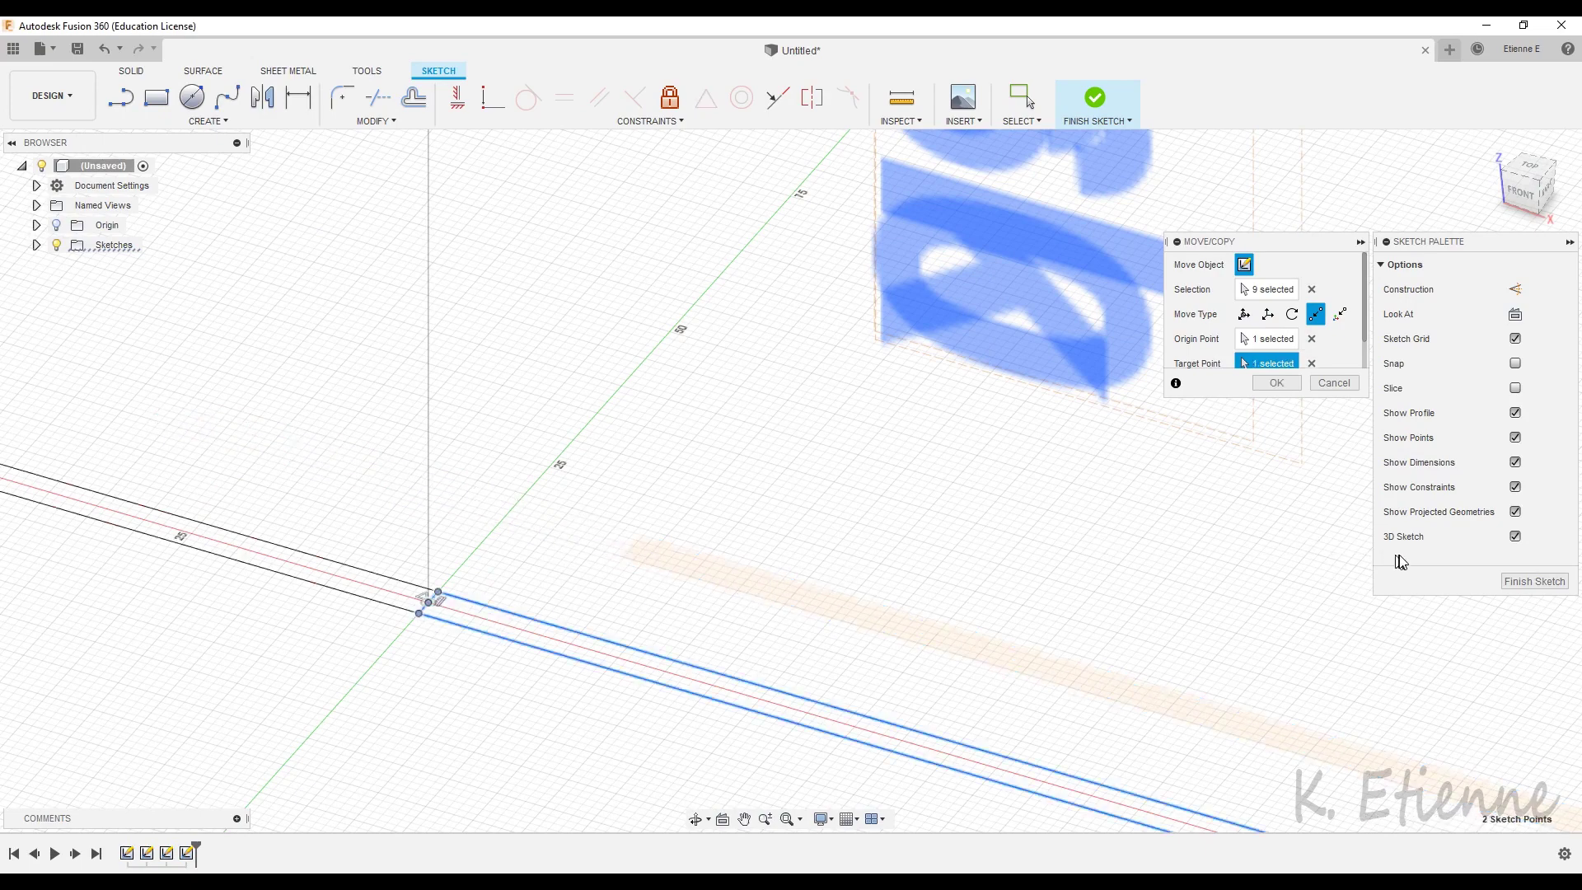
{"action": "left_click", "coordinate": [1276, 383]}
{"action": "left_click", "coordinate": [1522, 581]}
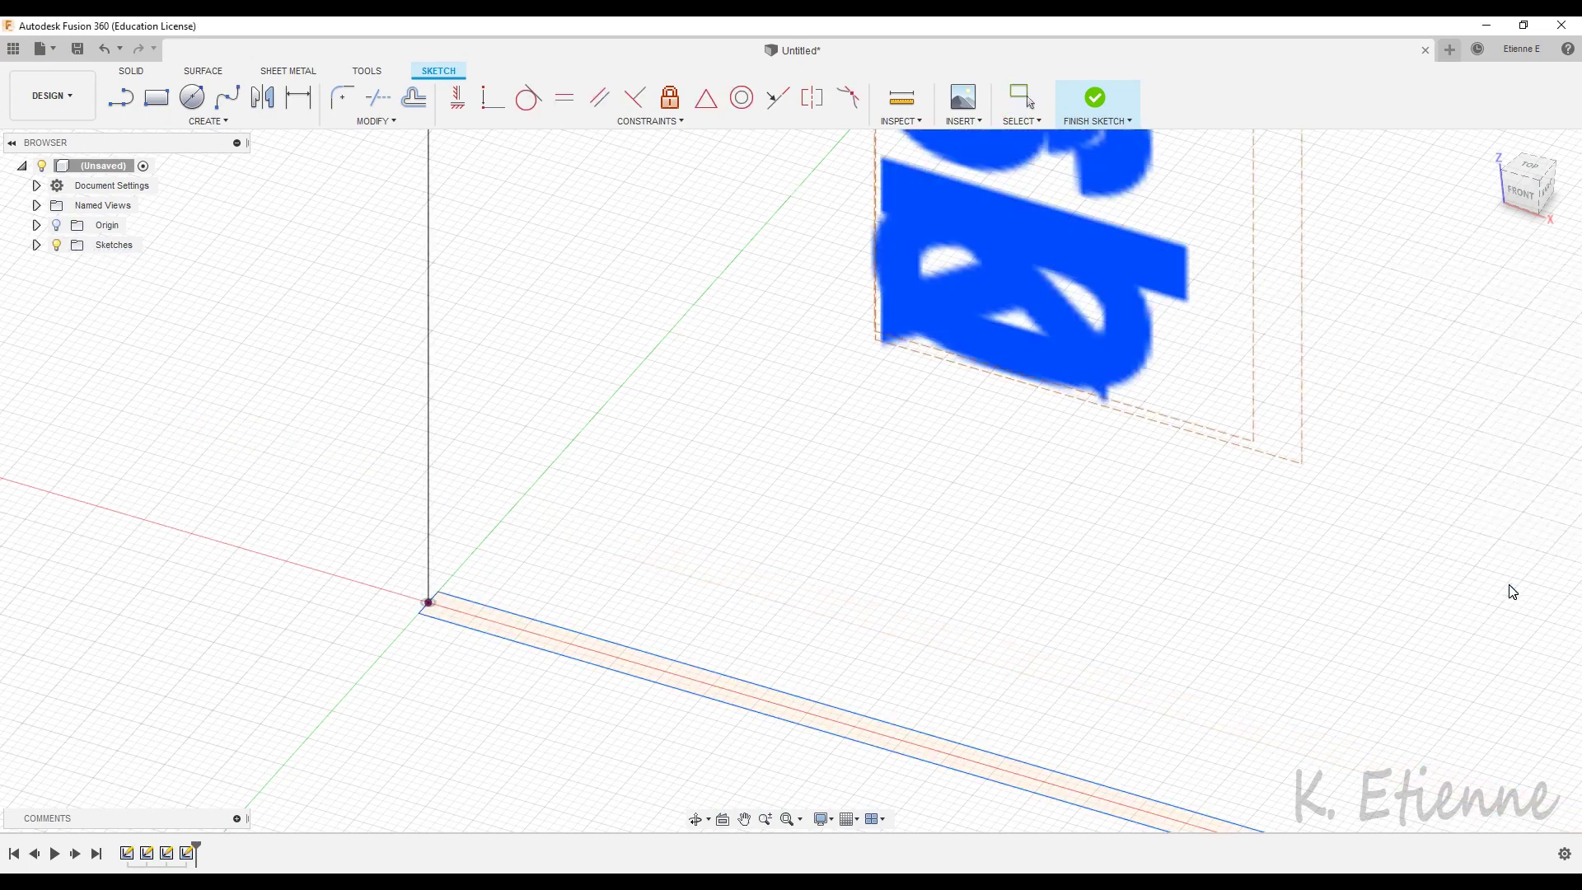
Sweep the rectangle along the vertical line as a new body with a 270-degree twist angle.
{"action": "left_click", "coordinate": [210, 122]}
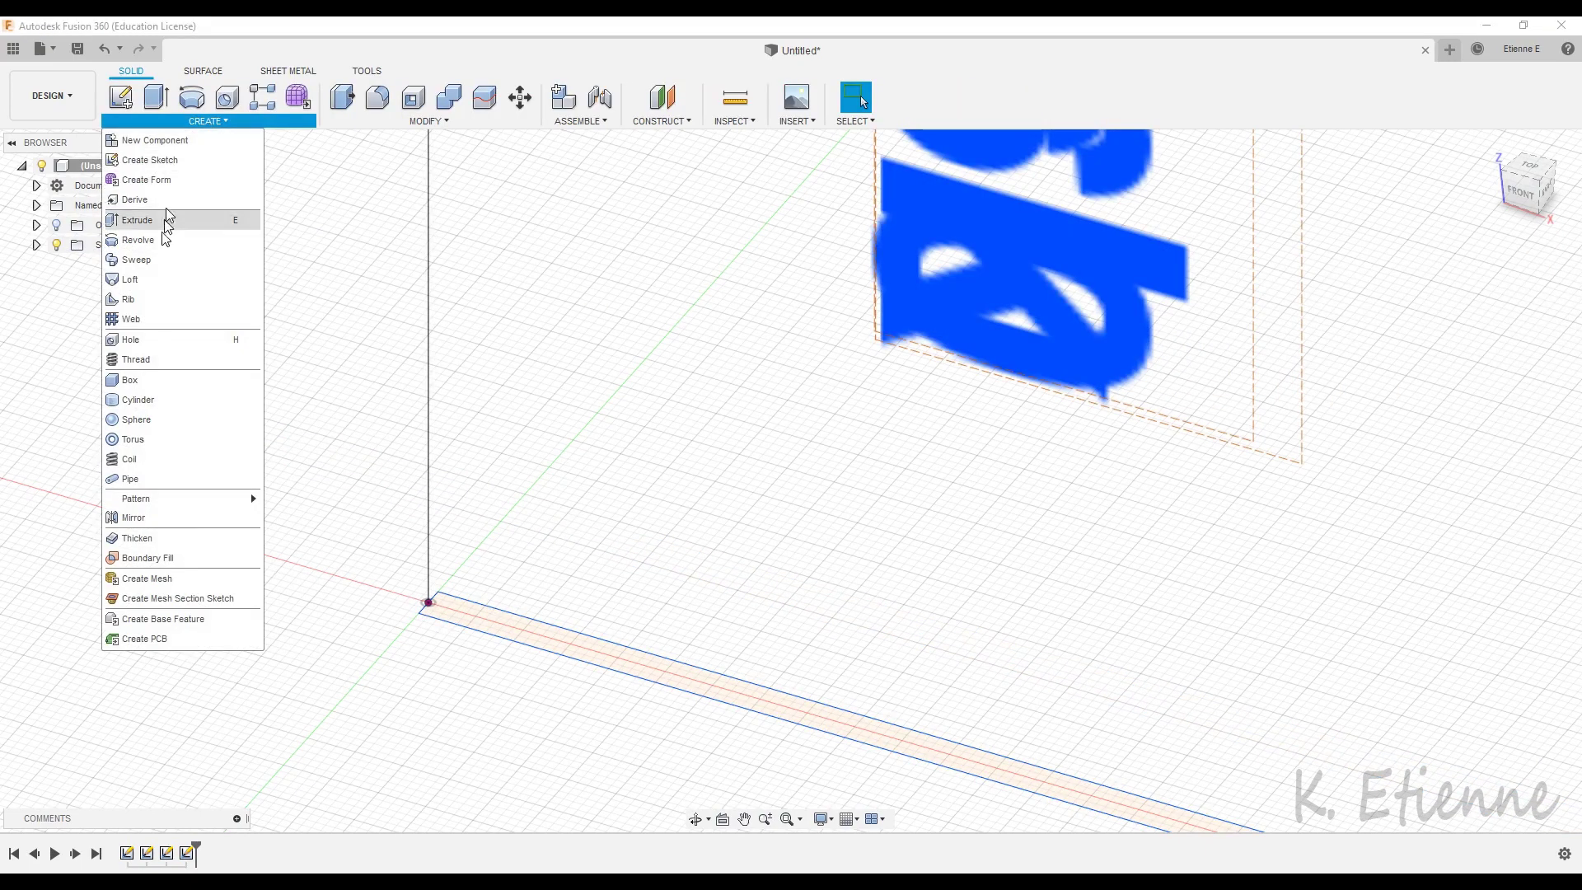
{"action": "left_click", "coordinate": [136, 260]}
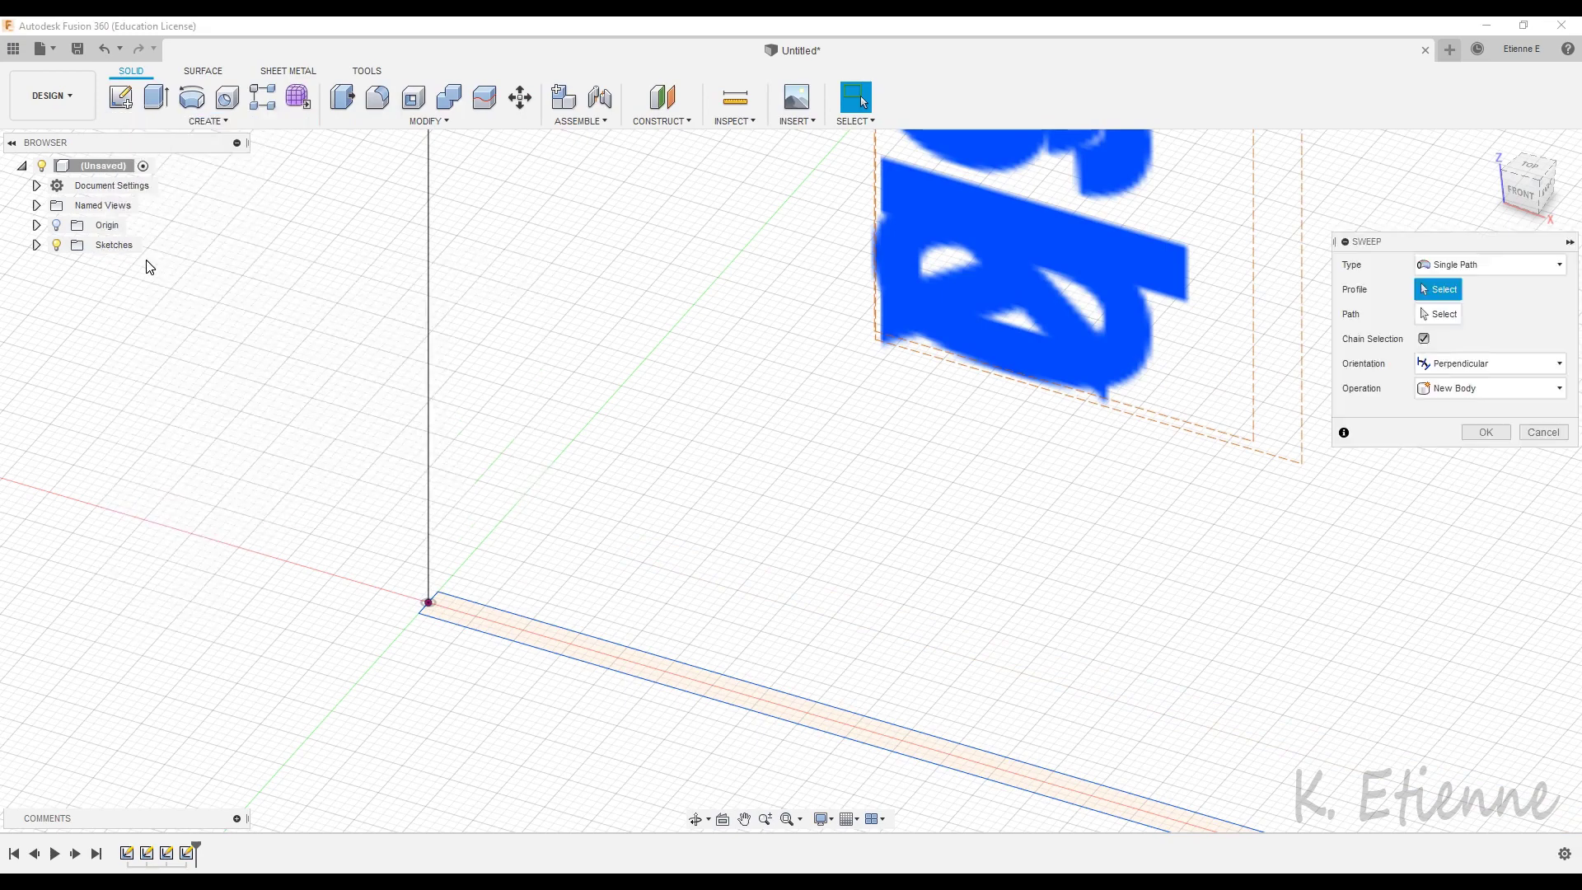
{"action": "left_click", "coordinate": [567, 640]}
{"action": "left_click", "coordinate": [1438, 314]}
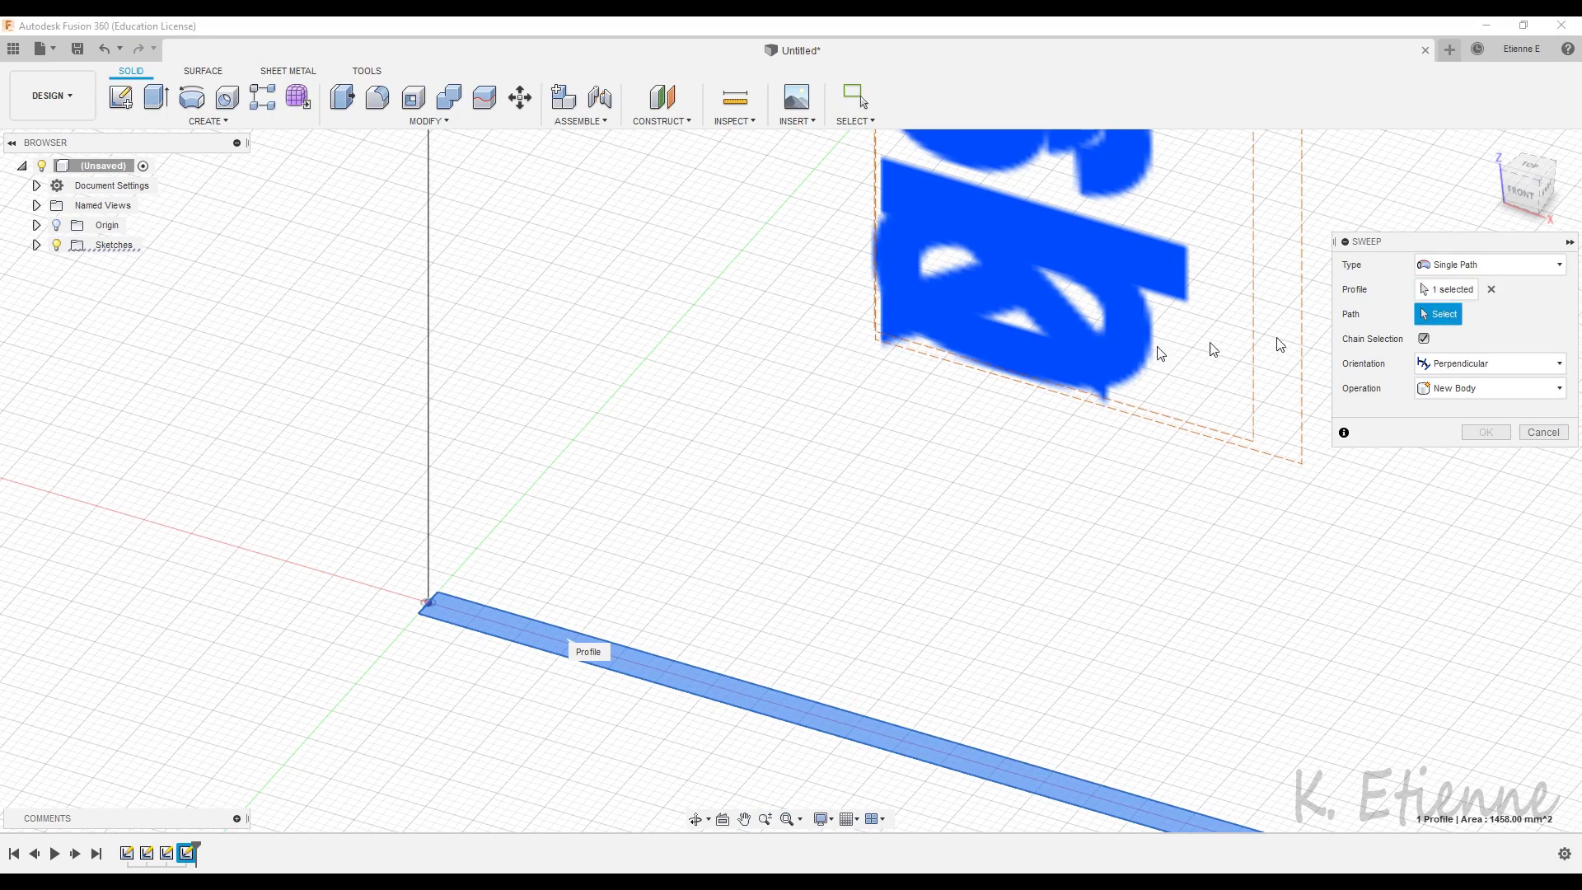
{"action": "left_click", "coordinate": [429, 377]}
{"action": "scroll", "coordinate": [373, 519], "scroll_direction": "down", "scroll_amount": 7}
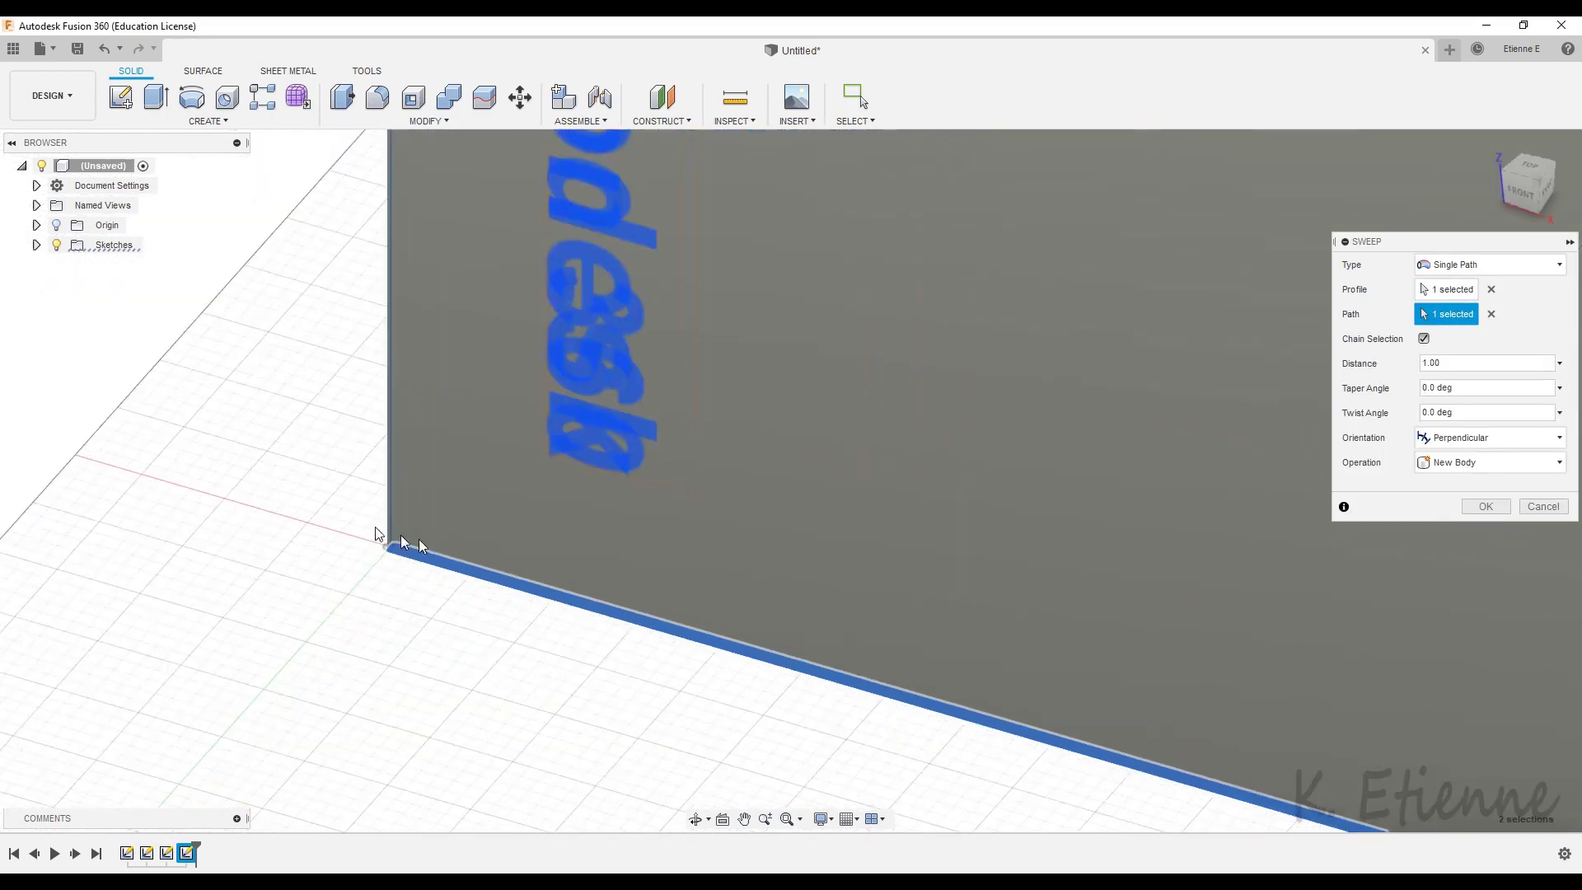
{"action": "middle_click_drag", "start_coordinate": [449, 568], "coordinate": [582, 581]}
{"action": "scroll", "coordinate": [583, 581], "scroll_direction": "down", "scroll_amount": 3}
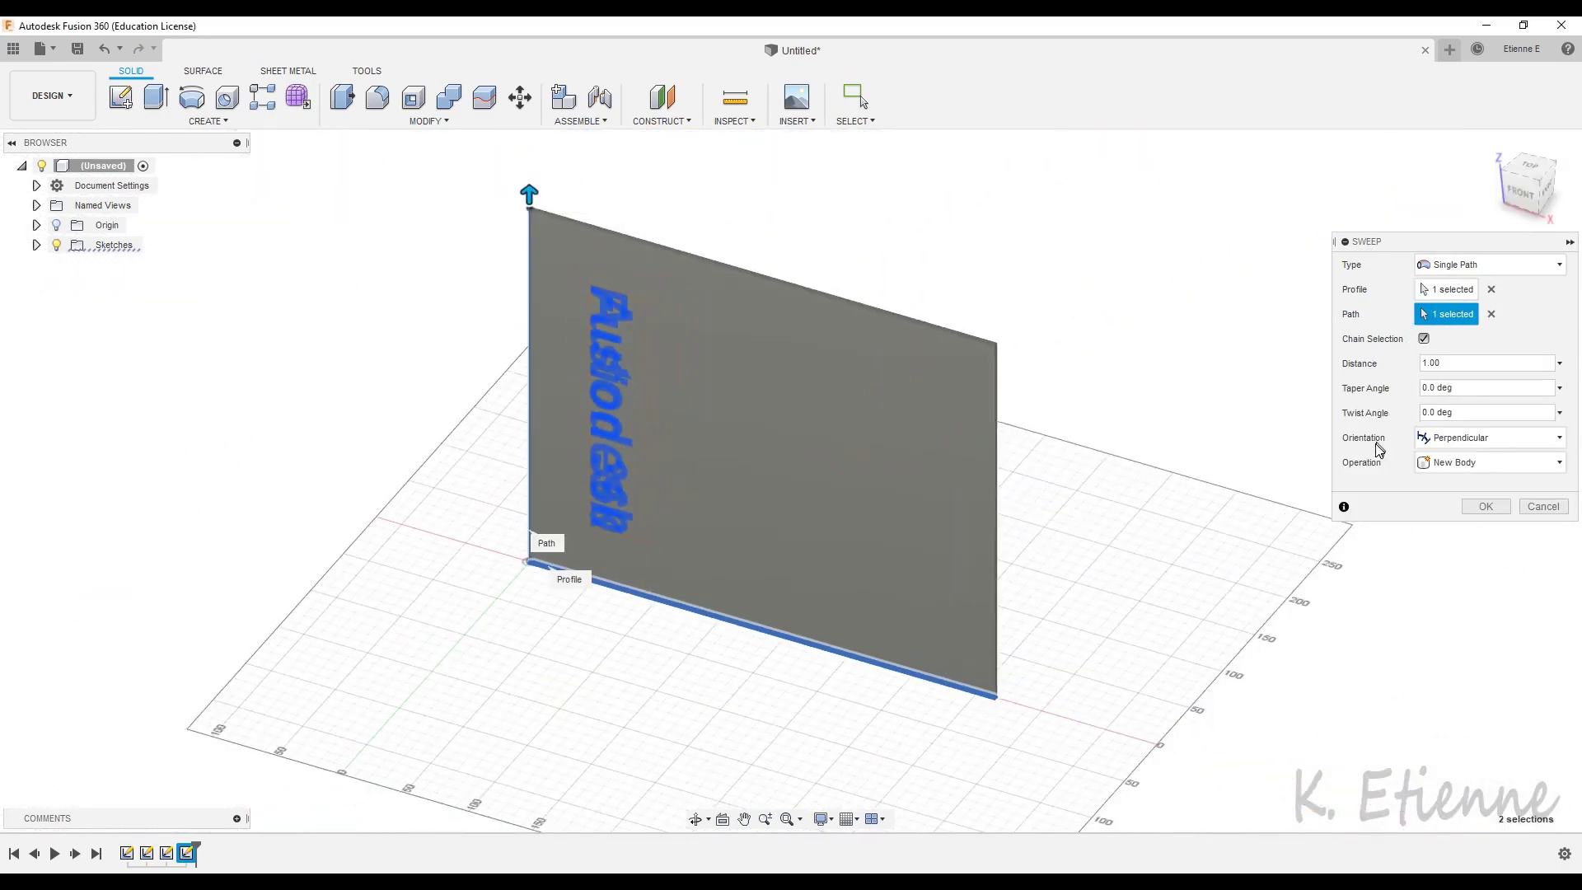
{"action": "left_click_drag", "start_coordinate": [1470, 413], "coordinate": [1367, 412]}
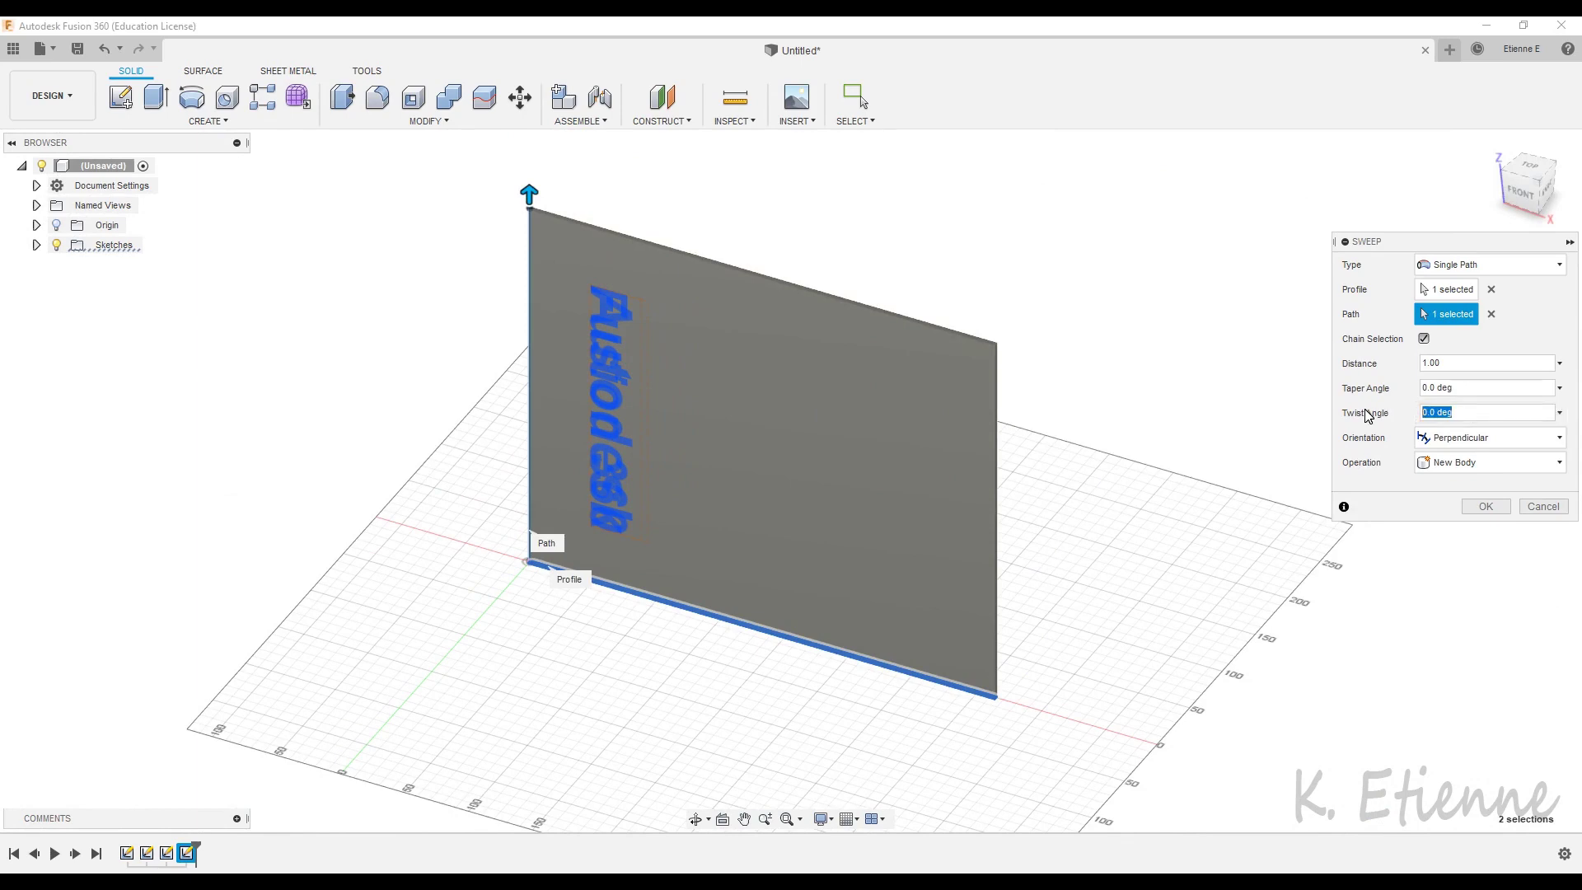
{"action": "type", "text": "270"}
{"action": "scroll", "coordinate": [1167, 585], "scroll_direction": "down", "scroll_amount": 1}
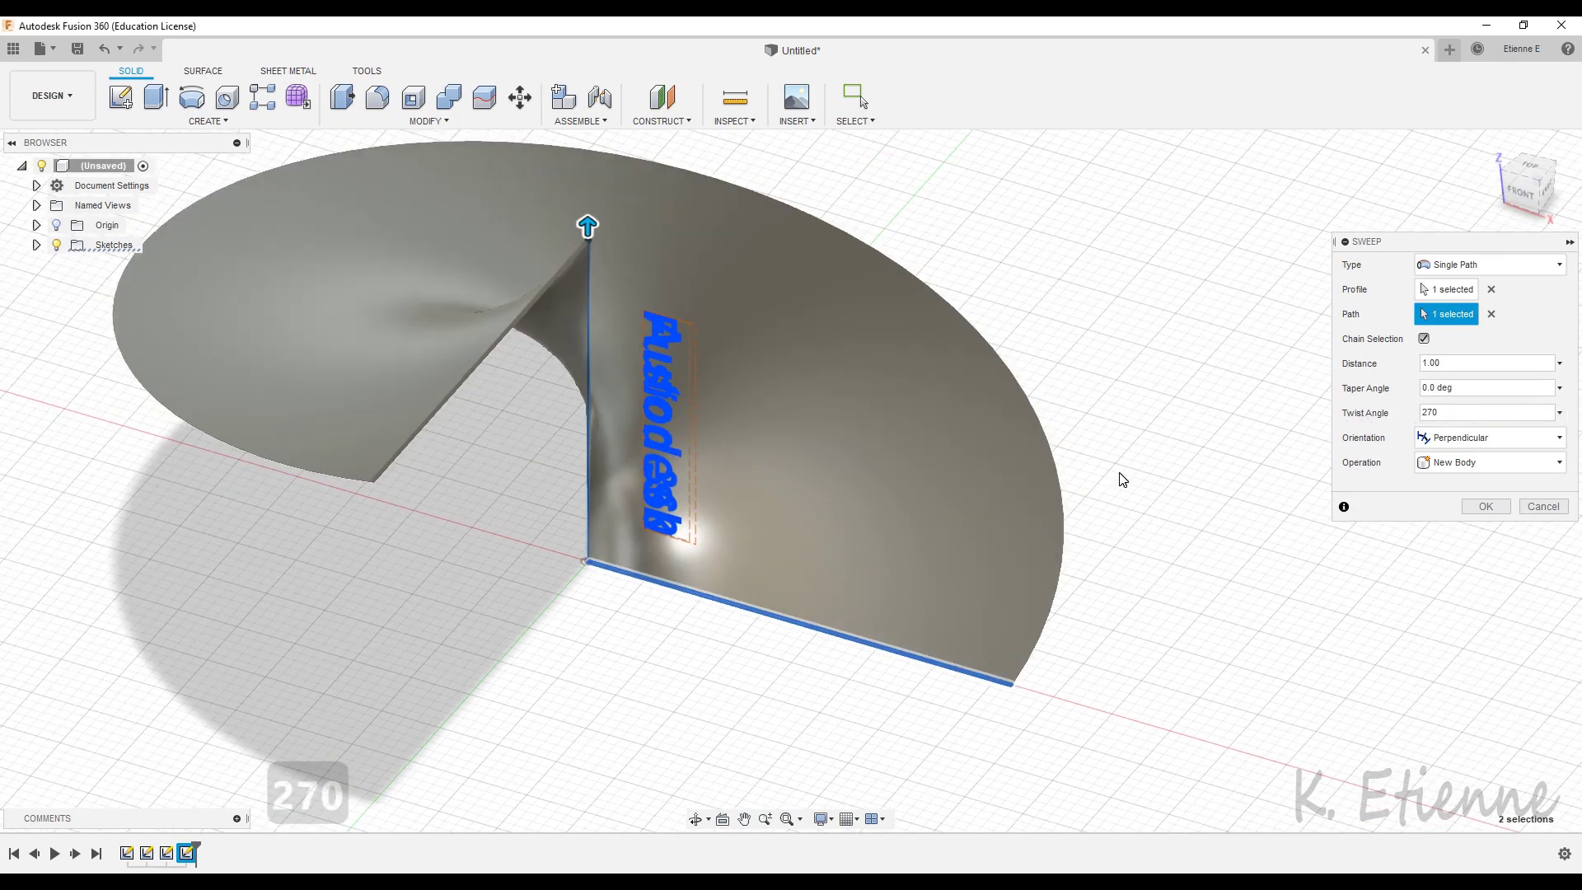
{"action": "left_click", "coordinate": [1485, 506]}
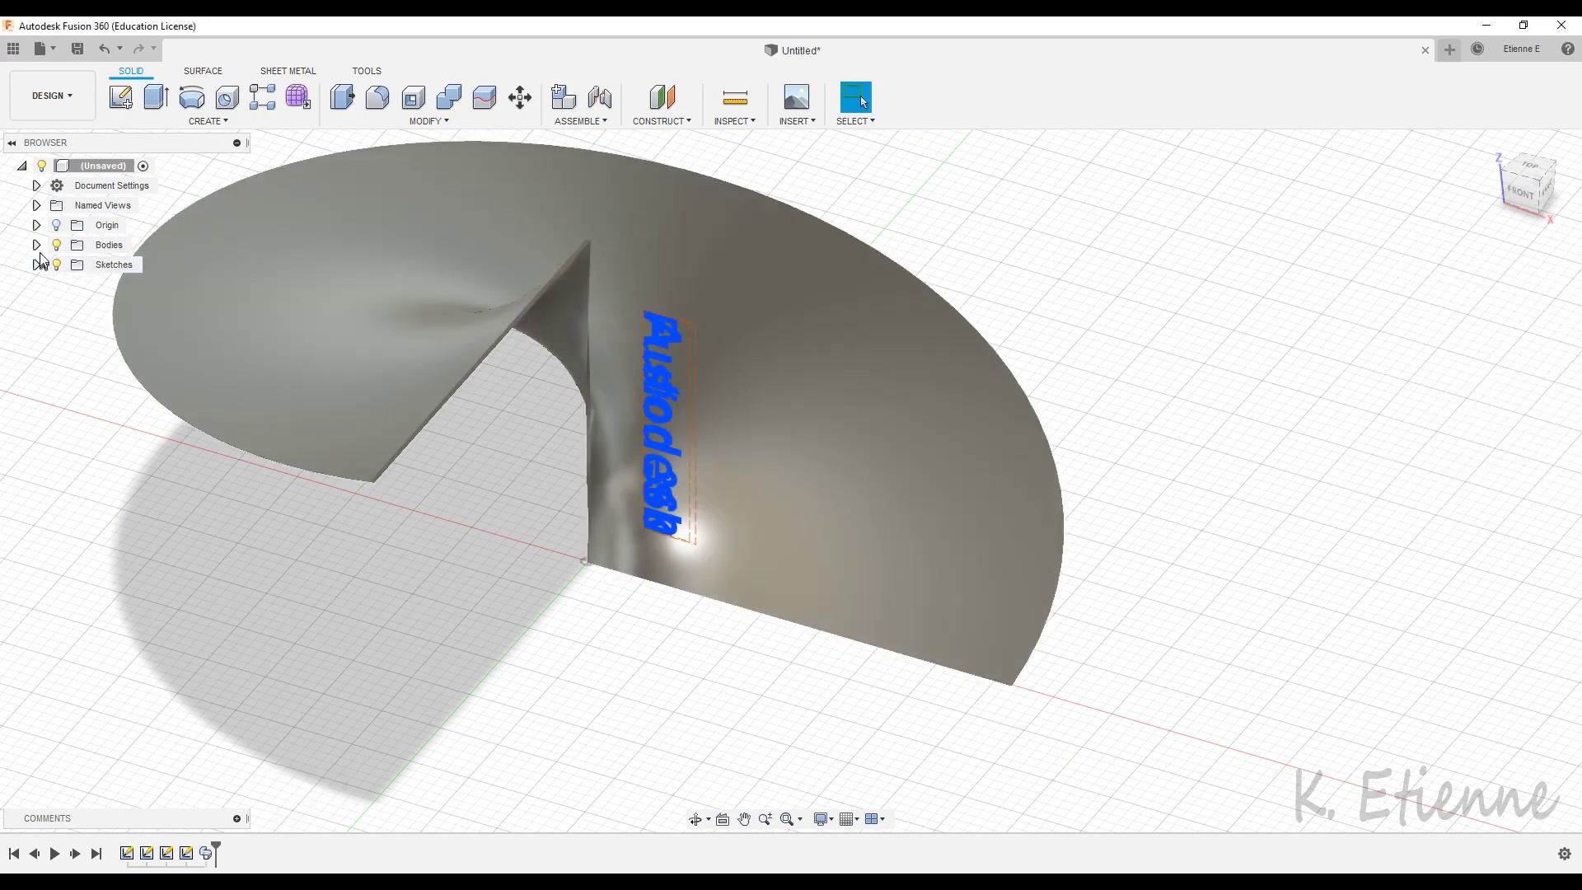
Start a Move/Copy of the twisted body and place its pivot at the bottom of the vertical axis, on the origin.
{"action": "left_click", "coordinate": [37, 245]}
{"action": "left_click", "coordinate": [119, 265]}
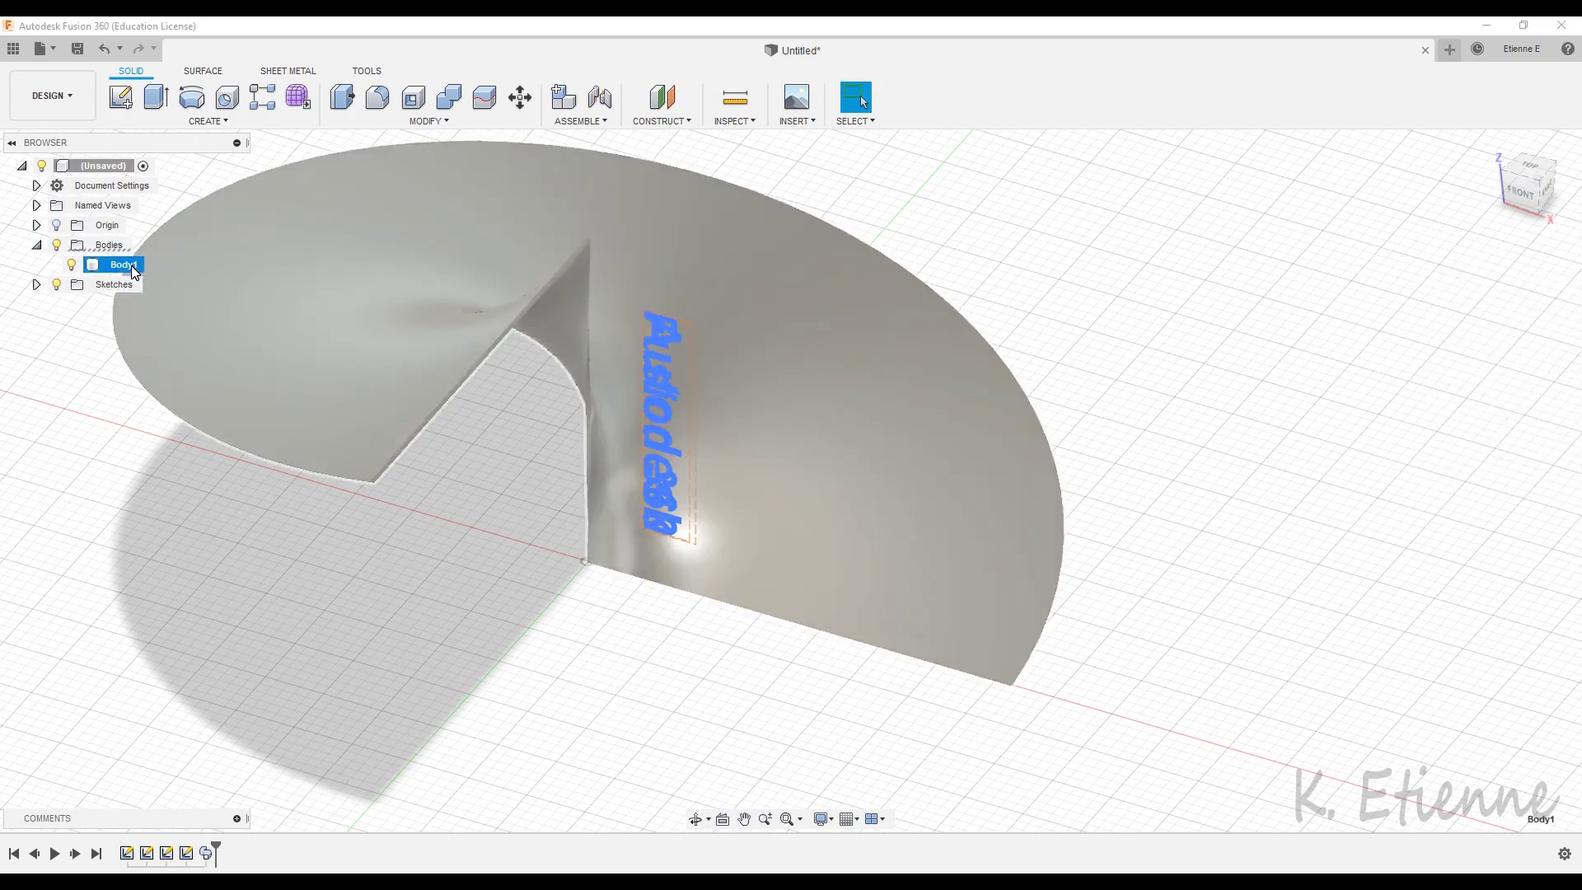
{"action": "left_click", "coordinate": [424, 122]}
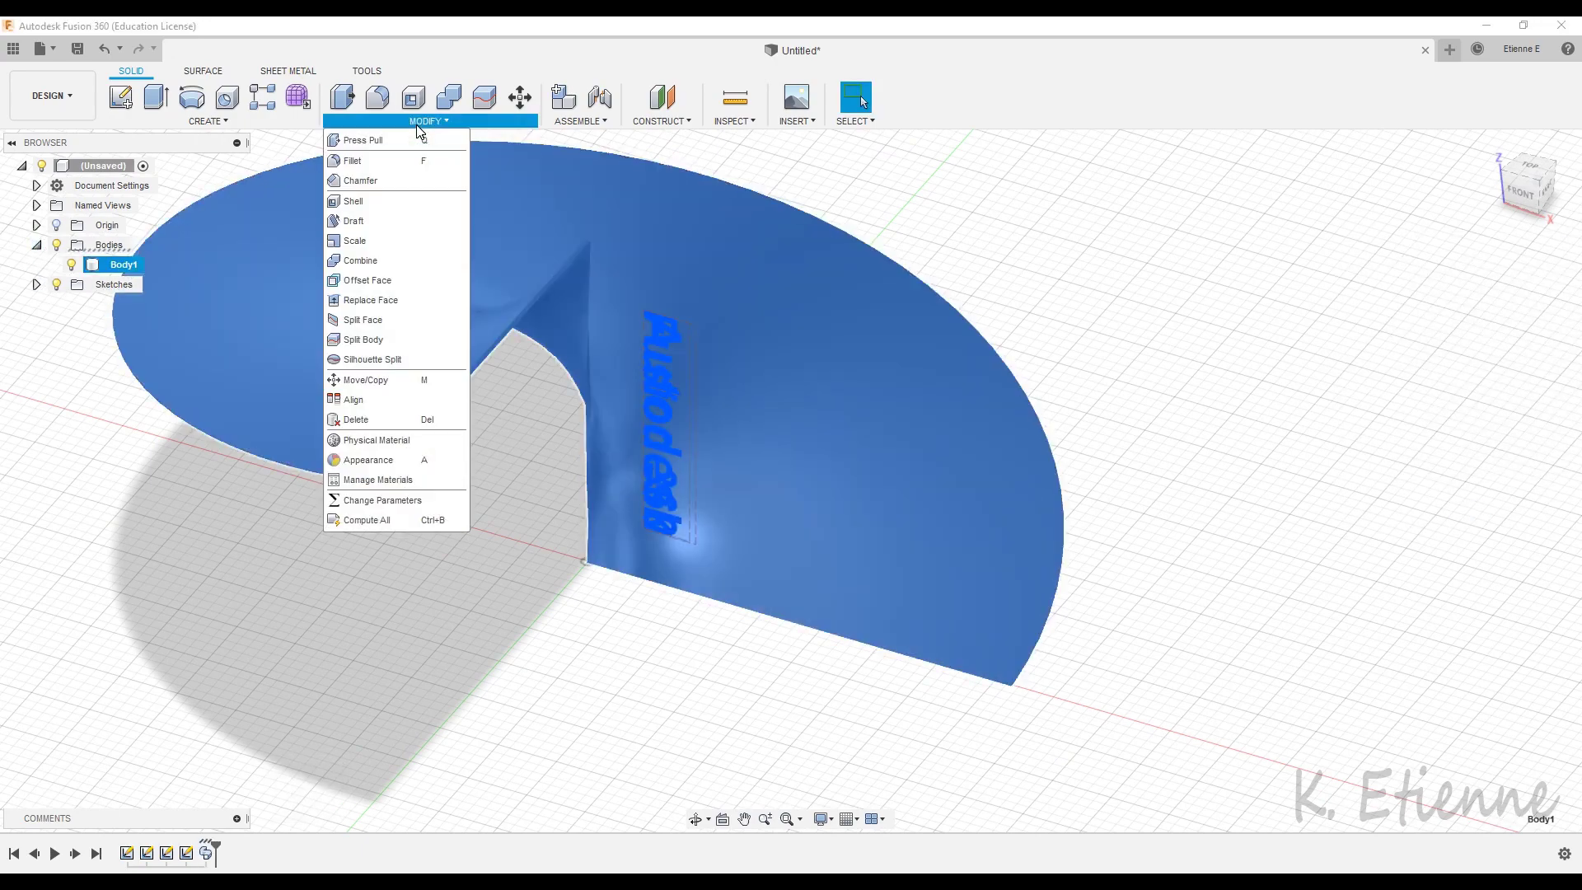
{"action": "left_click", "coordinate": [380, 385]}
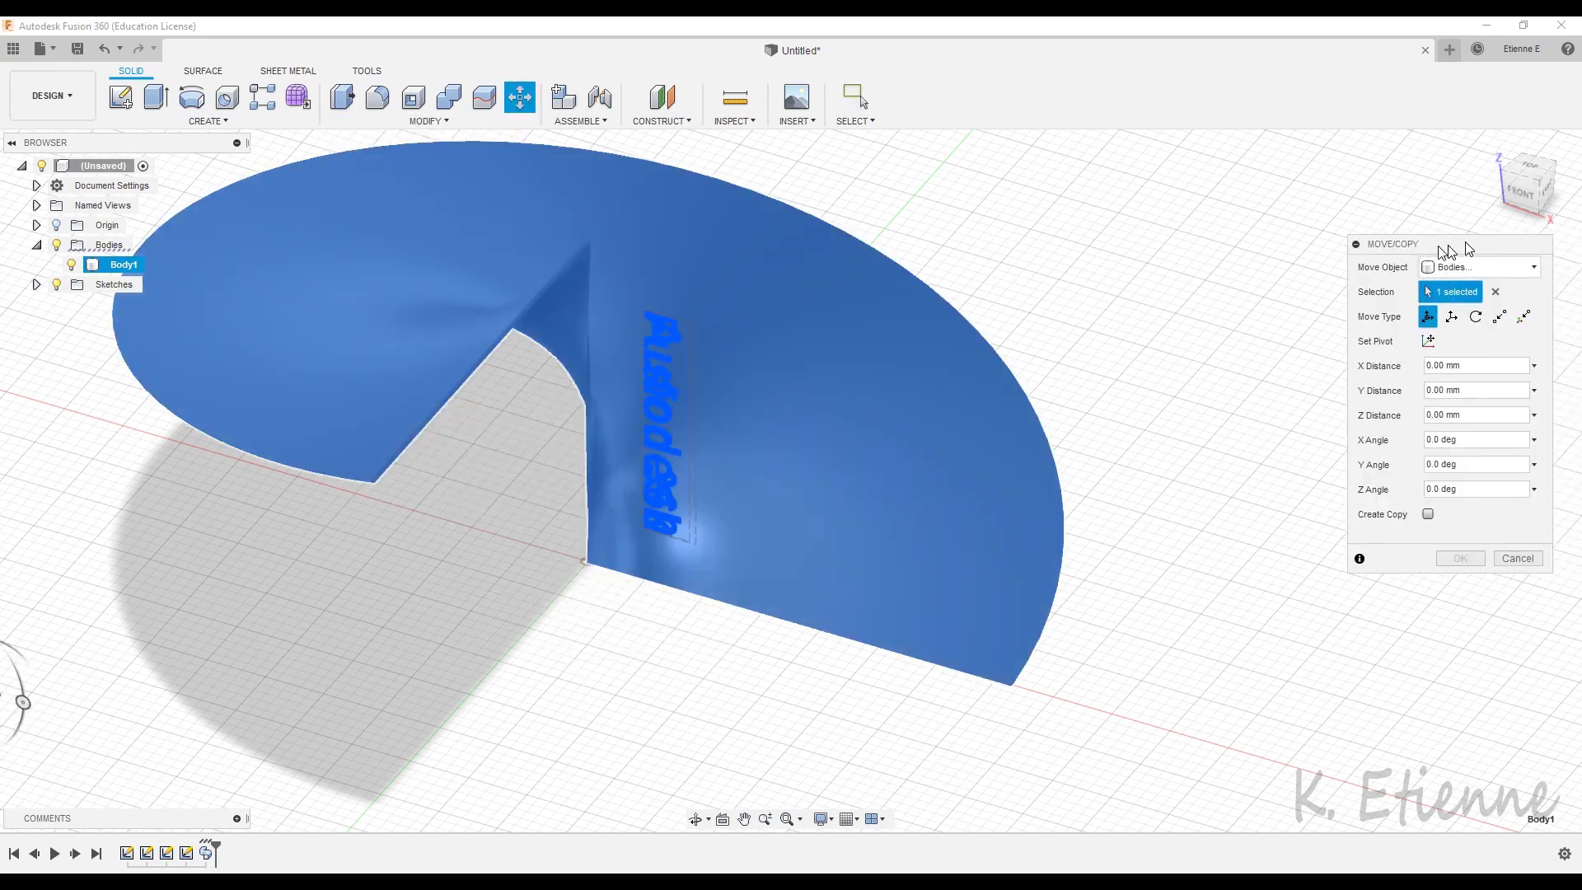
{"action": "left_click", "coordinate": [1367, 352]}
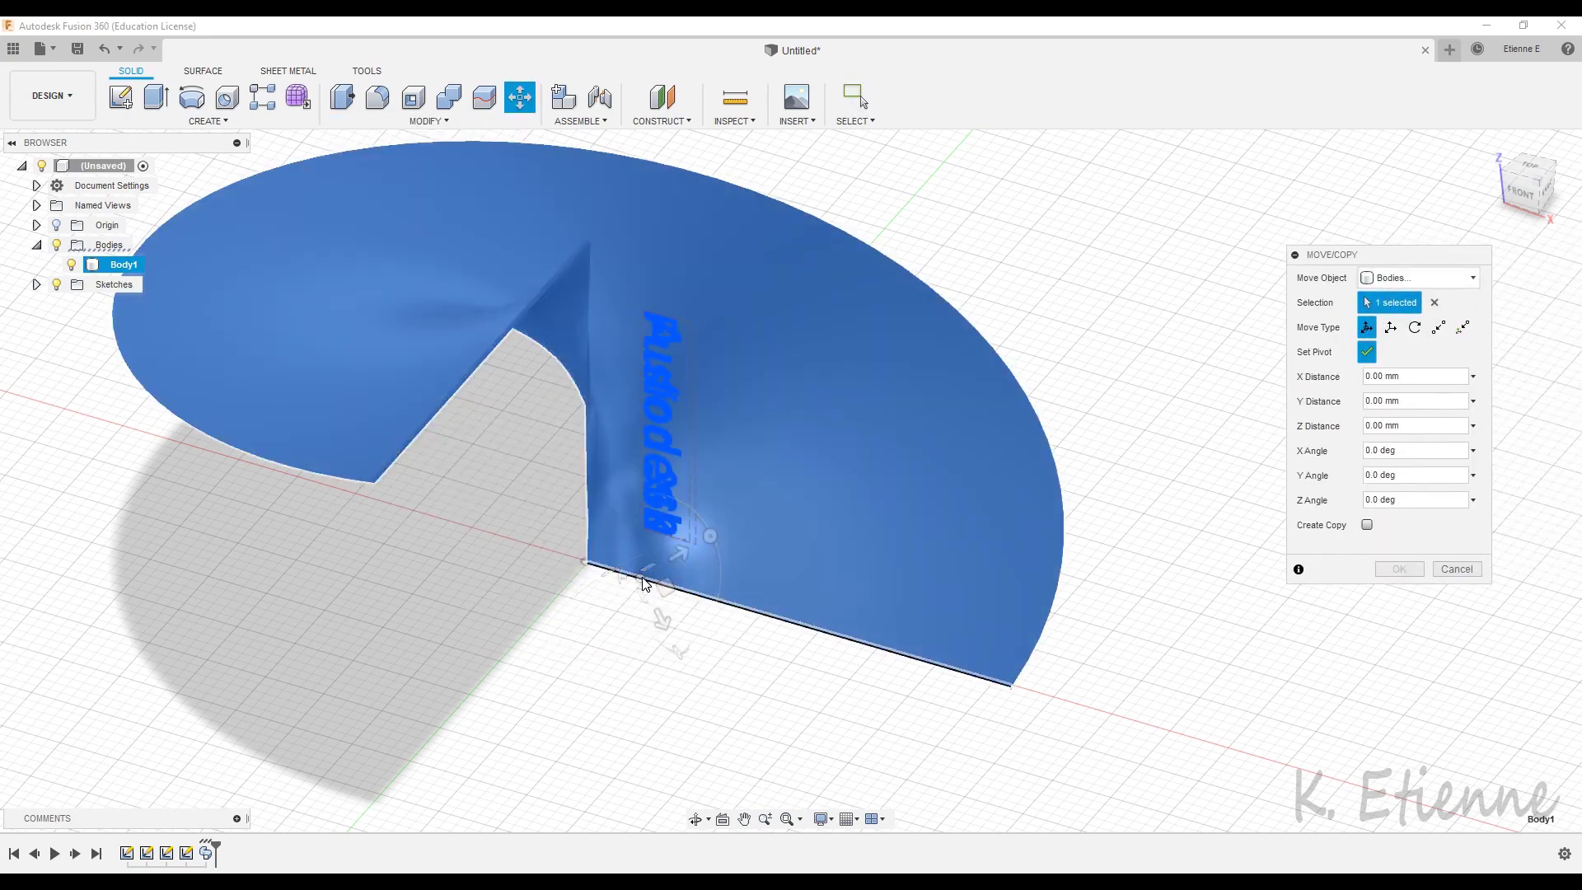
{"action": "middle_click_drag", "start_coordinate": [644, 580], "coordinate": [752, 562], "text": "shift"}
{"action": "scroll", "coordinate": [625, 610], "scroll_direction": "up", "scroll_amount": 3}
{"action": "scroll", "coordinate": [626, 610], "scroll_direction": "up", "scroll_amount": 5}
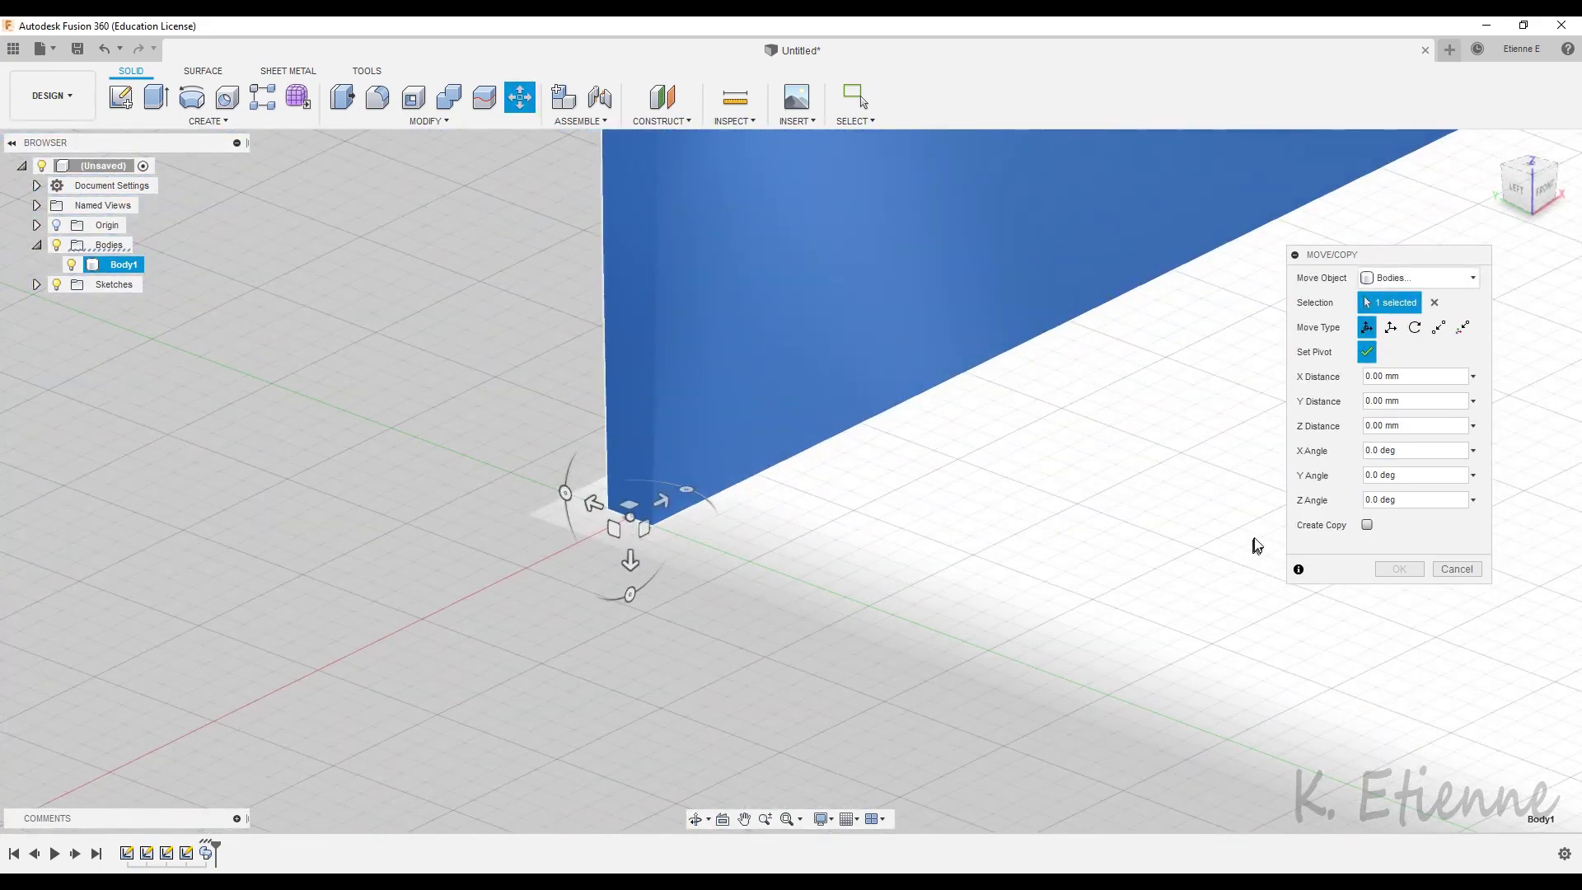
Create a copy of the twisted body rotated 180 degrees about the vertical axis.
{"action": "left_click", "coordinate": [1367, 525]}
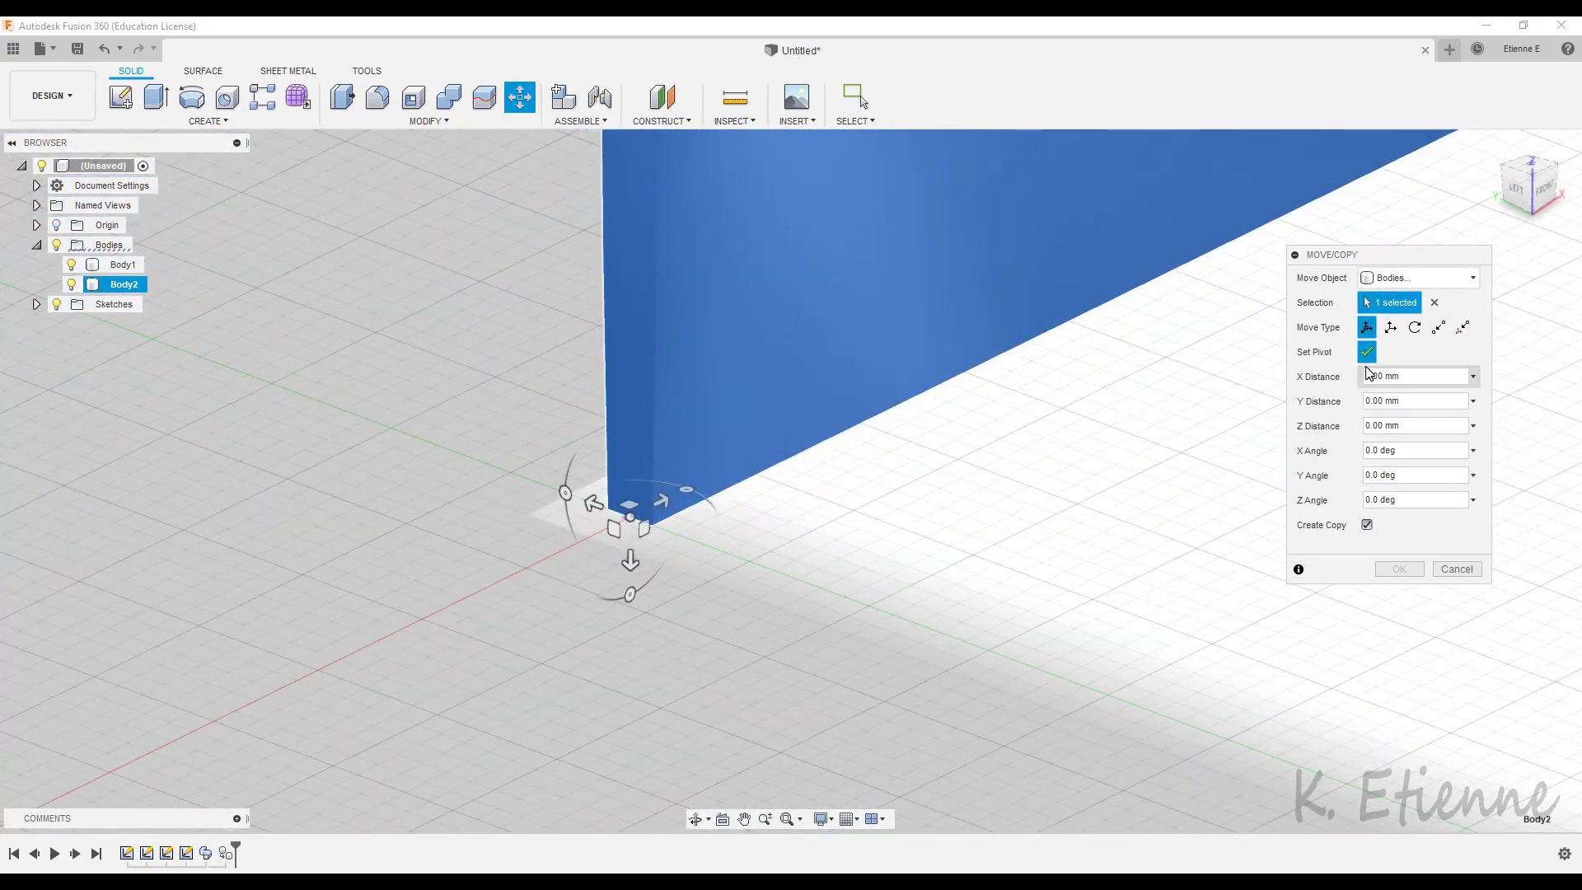
{"action": "middle_click_drag", "start_coordinate": [1021, 581], "coordinate": [760, 573], "text": "shift"}
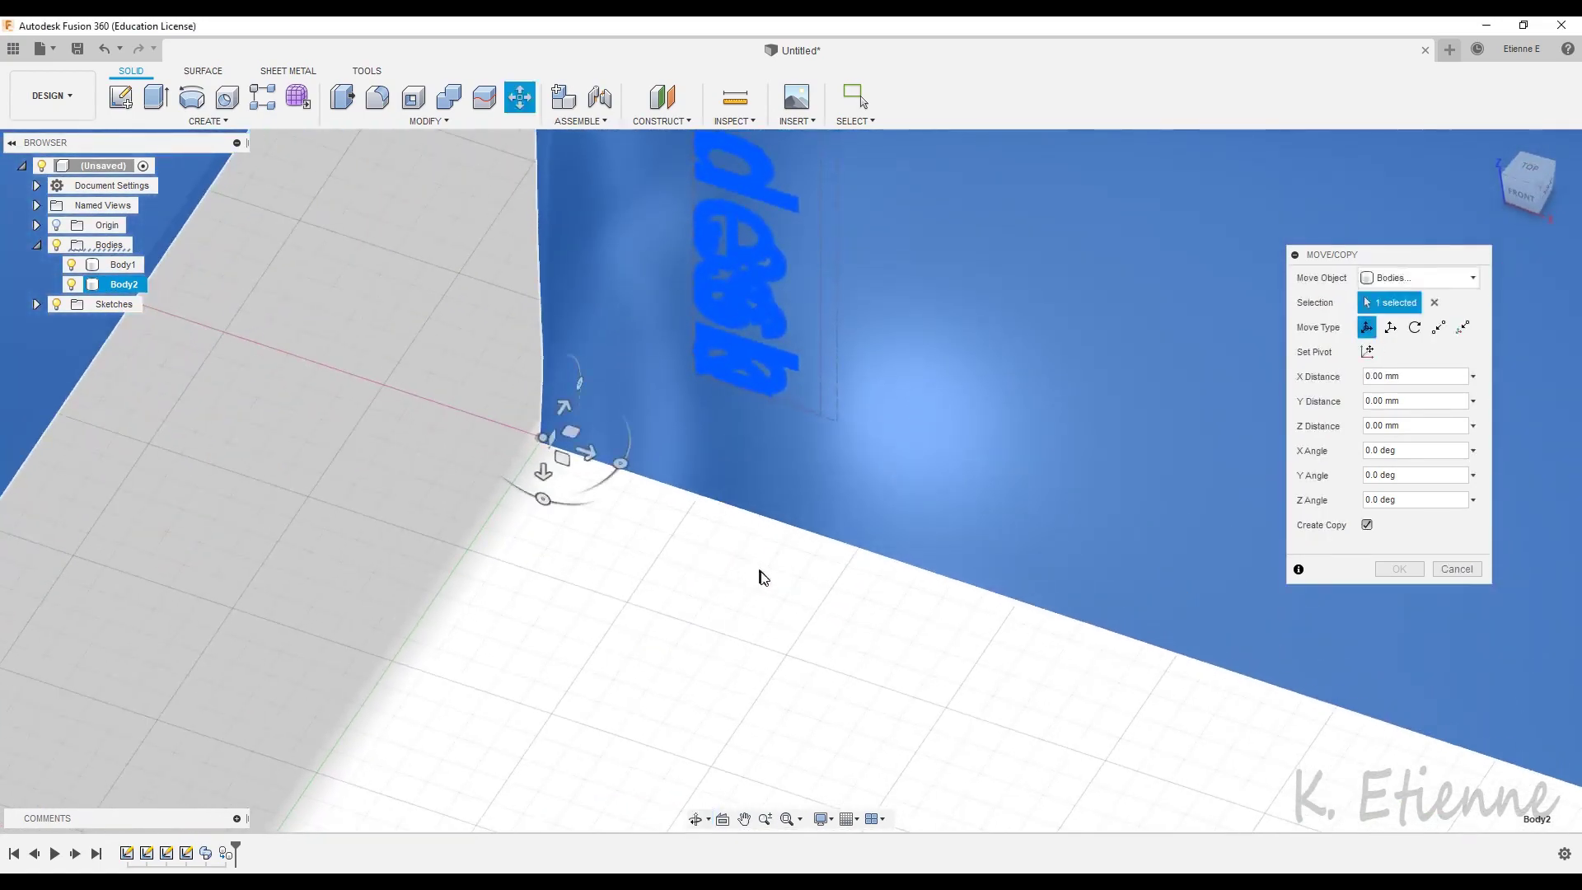
{"action": "scroll", "coordinate": [761, 573], "scroll_direction": "down", "scroll_amount": 4}
{"action": "left_click_drag", "start_coordinate": [736, 529], "coordinate": [523, 467]}
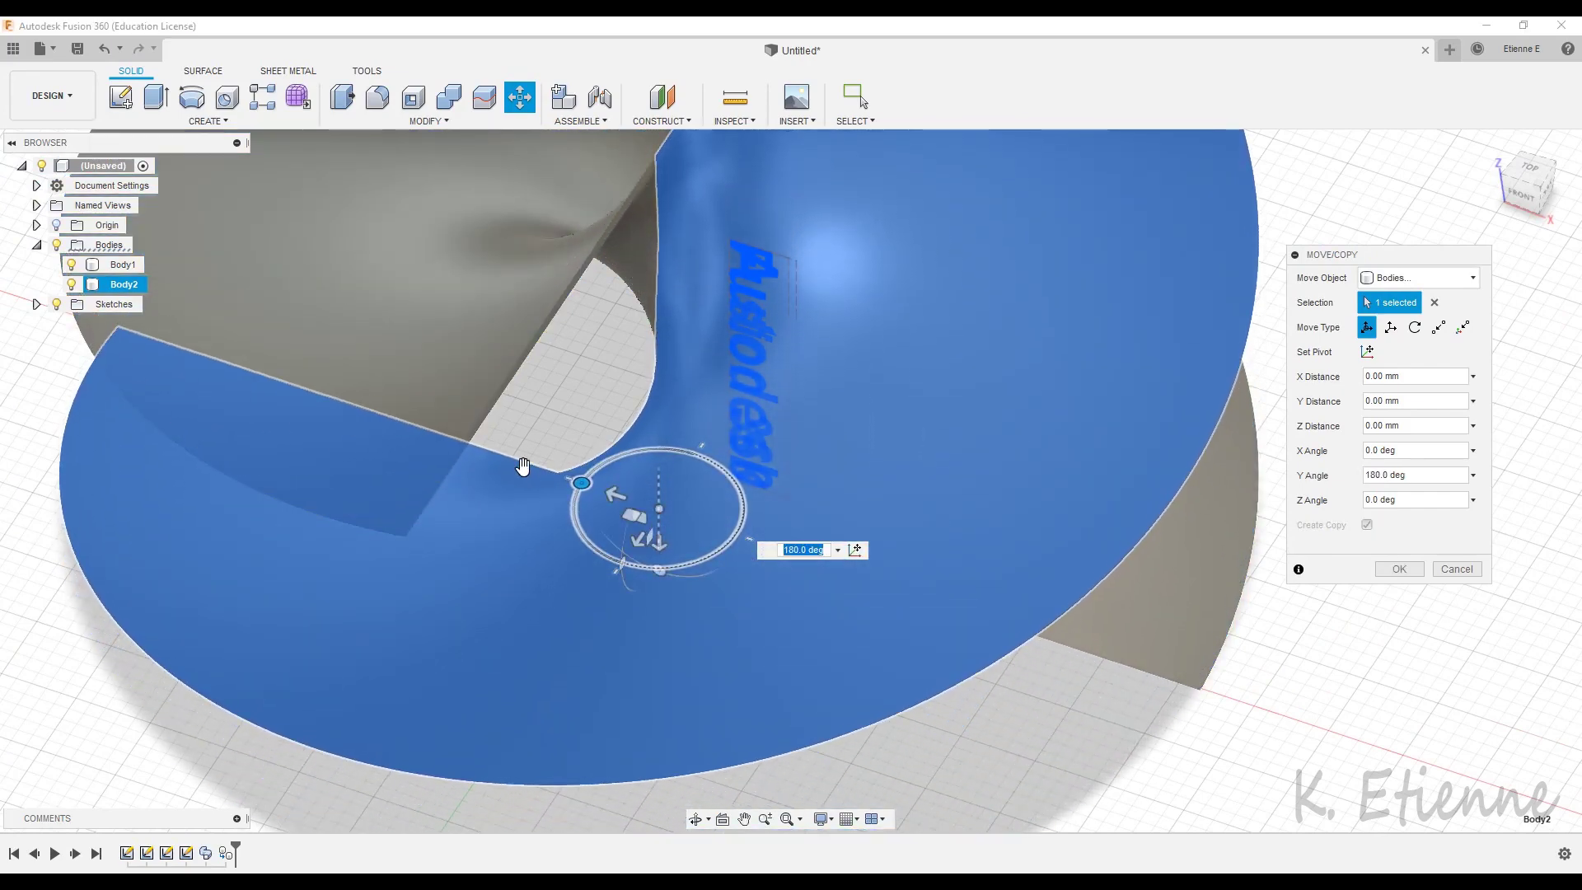
{"action": "scroll", "coordinate": [785, 599], "scroll_direction": "down", "scroll_amount": 5}
{"action": "middle_click_drag", "start_coordinate": [894, 684], "coordinate": [865, 652], "text": "shift"}
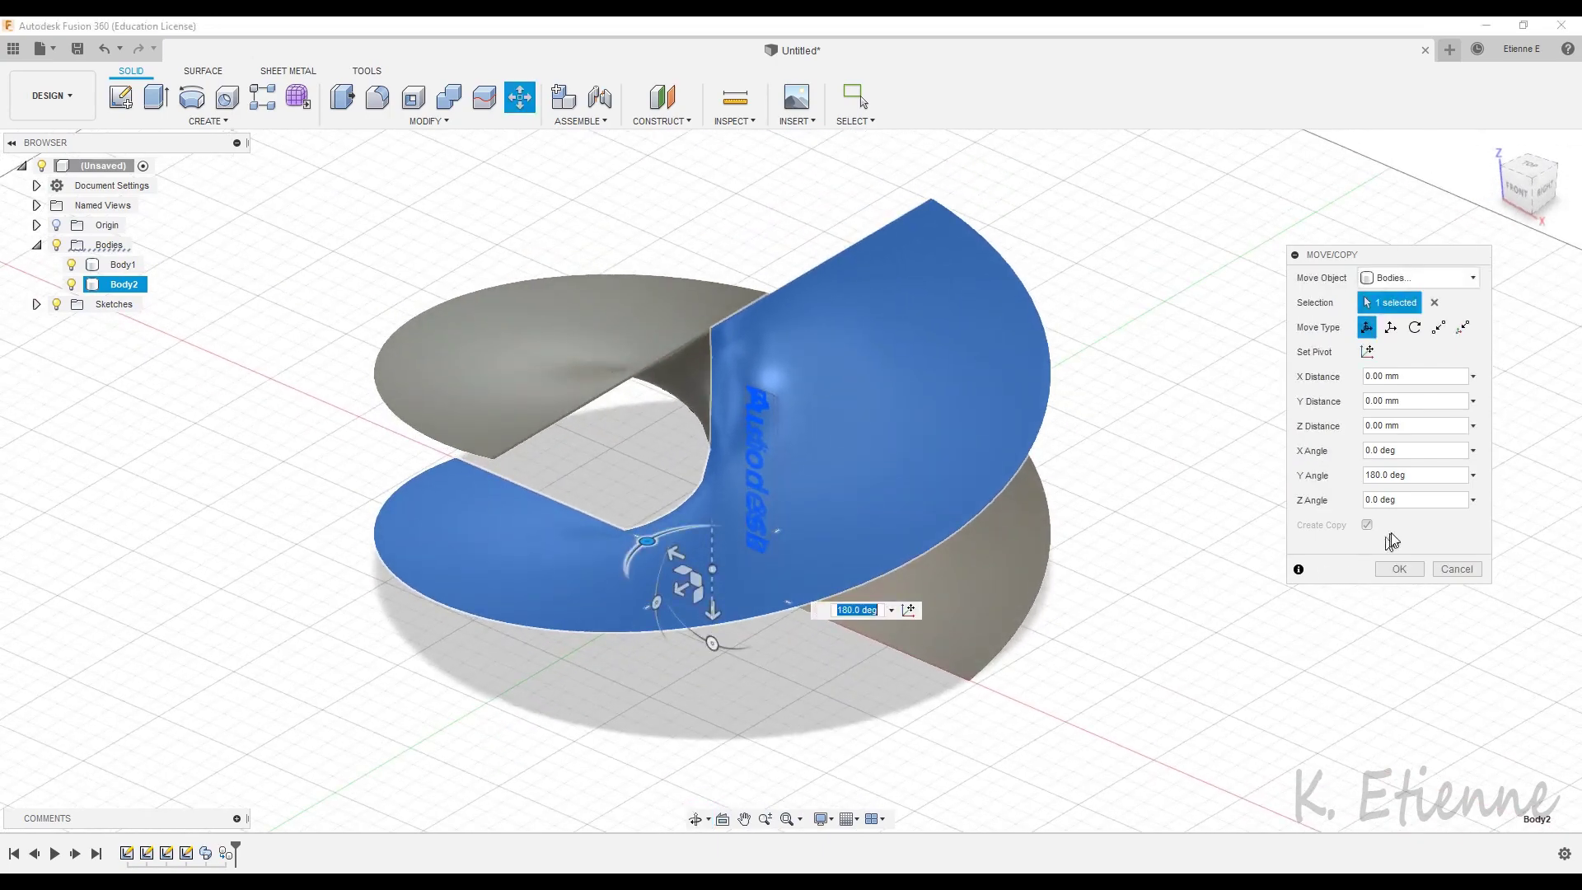
{"action": "left_click", "coordinate": [1401, 569]}
Hide the "Autodesk" text sketch and the rotated copy, leaving the original twisted body and the "Fusion 360" text shown.
{"action": "middle_click_drag", "start_coordinate": [1303, 604], "coordinate": [1248, 600], "text": "shift"}
{"action": "left_click", "coordinate": [899, 582]}
{"action": "scroll", "coordinate": [847, 582], "scroll_direction": "up", "scroll_amount": 4}
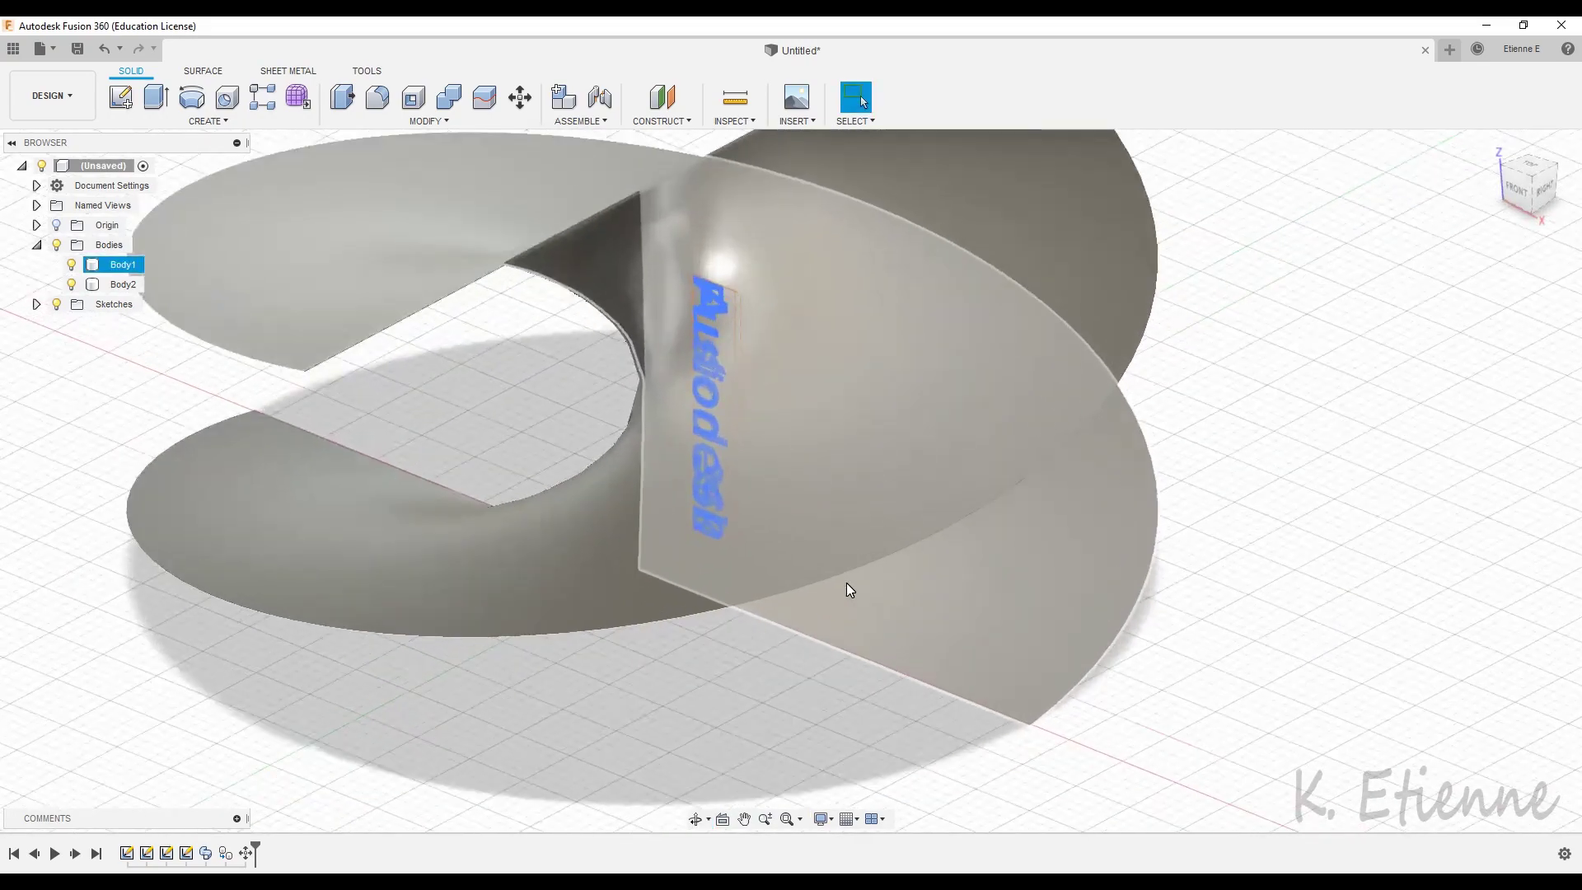
{"action": "middle_click_drag", "start_coordinate": [862, 457], "coordinate": [895, 376], "text": "shift"}
{"action": "scroll", "coordinate": [851, 435], "scroll_direction": "up", "scroll_amount": 3}
{"action": "middle_click_drag", "start_coordinate": [851, 434], "coordinate": [869, 376]}
{"action": "key", "text": "Escape"}
{"action": "key", "text": "Escape"}
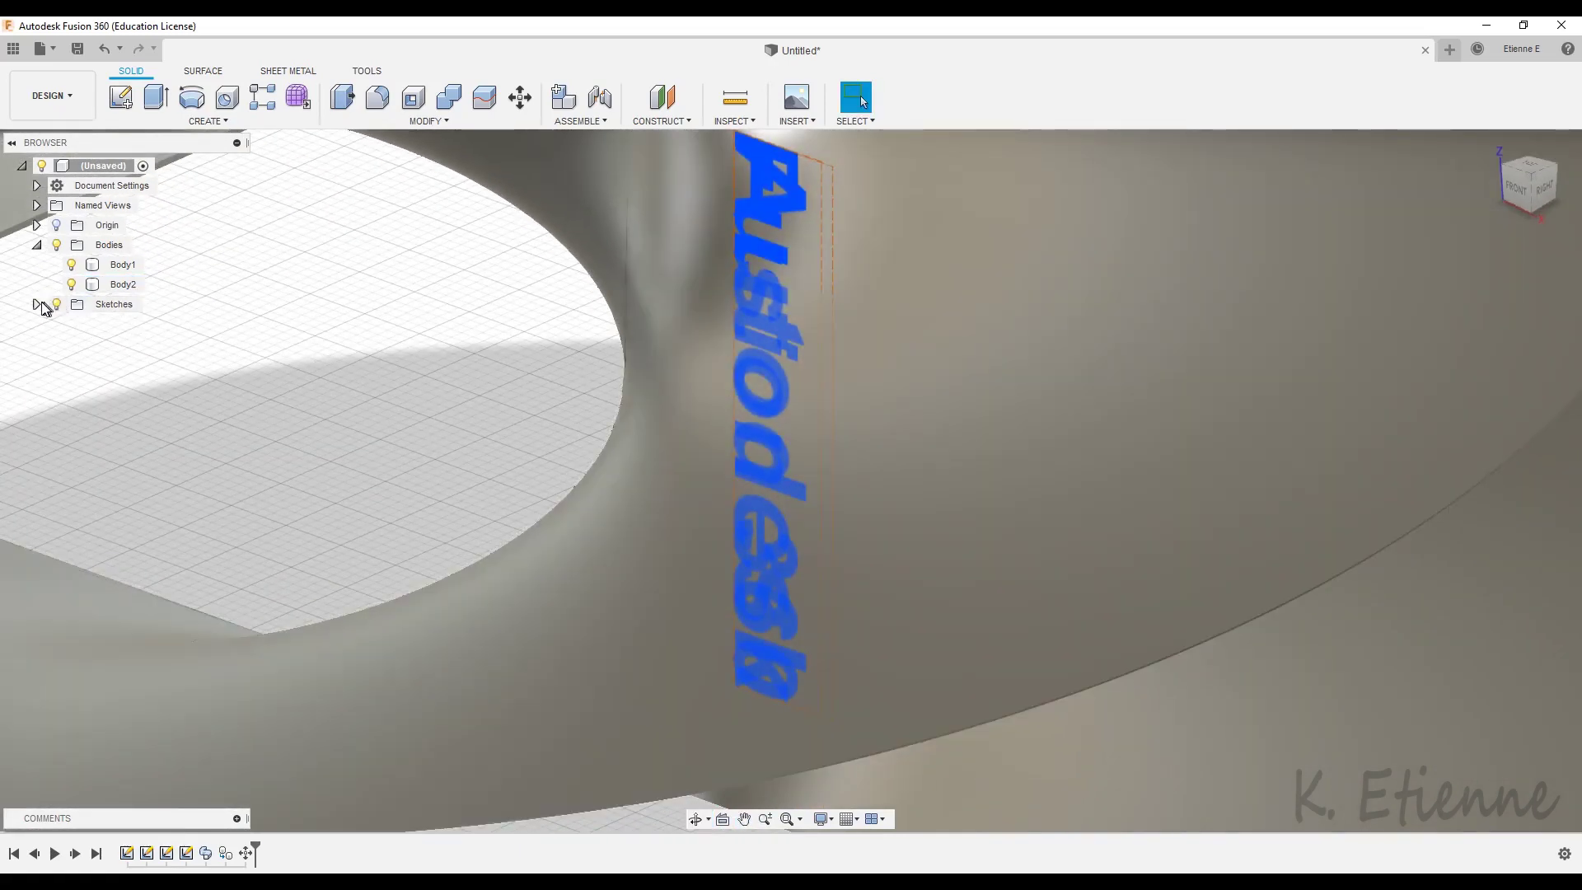
{"action": "left_click", "coordinate": [37, 305]}
{"action": "left_click", "coordinate": [71, 343]}
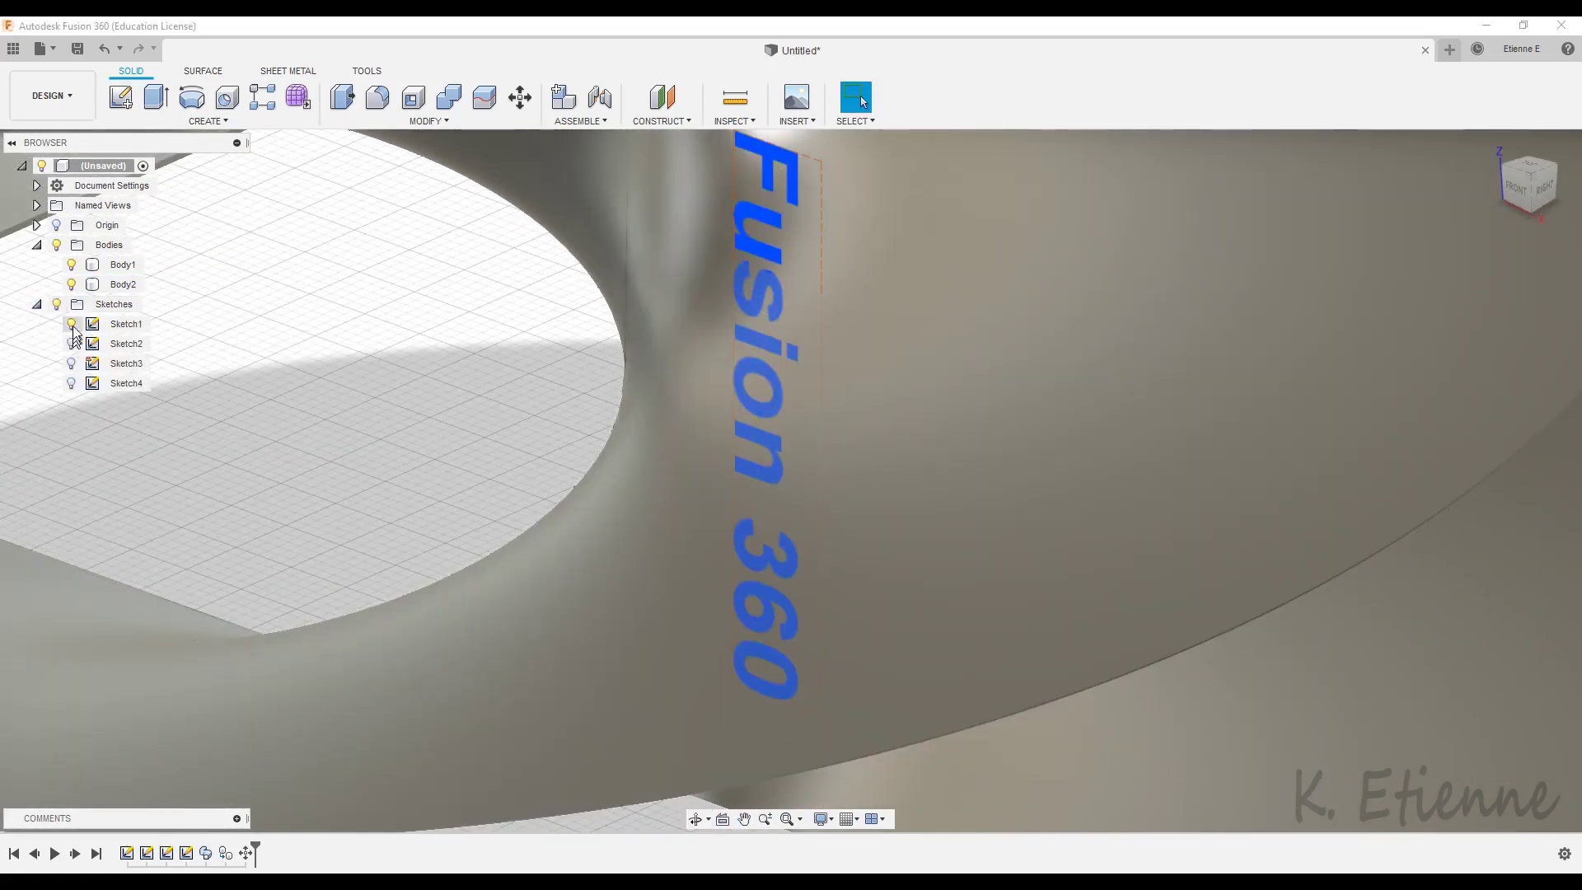
{"action": "left_click", "coordinate": [70, 284]}
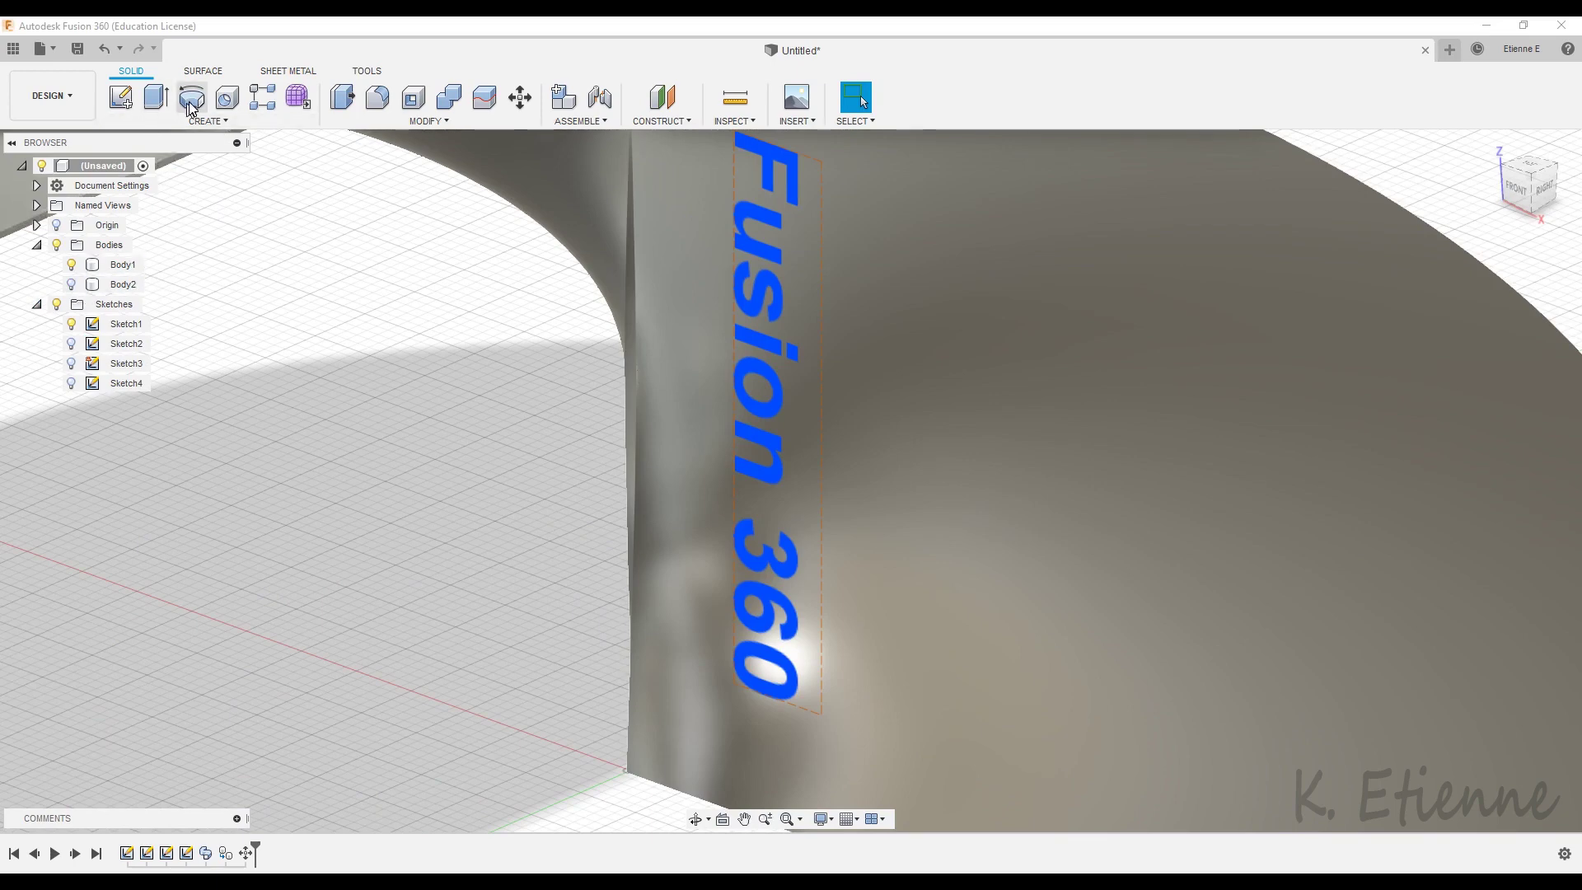
Revolve the "Fusion 360" text 360 degrees about the vertical axis as a cut through the original twisted body.
{"action": "left_click", "coordinate": [194, 102]}
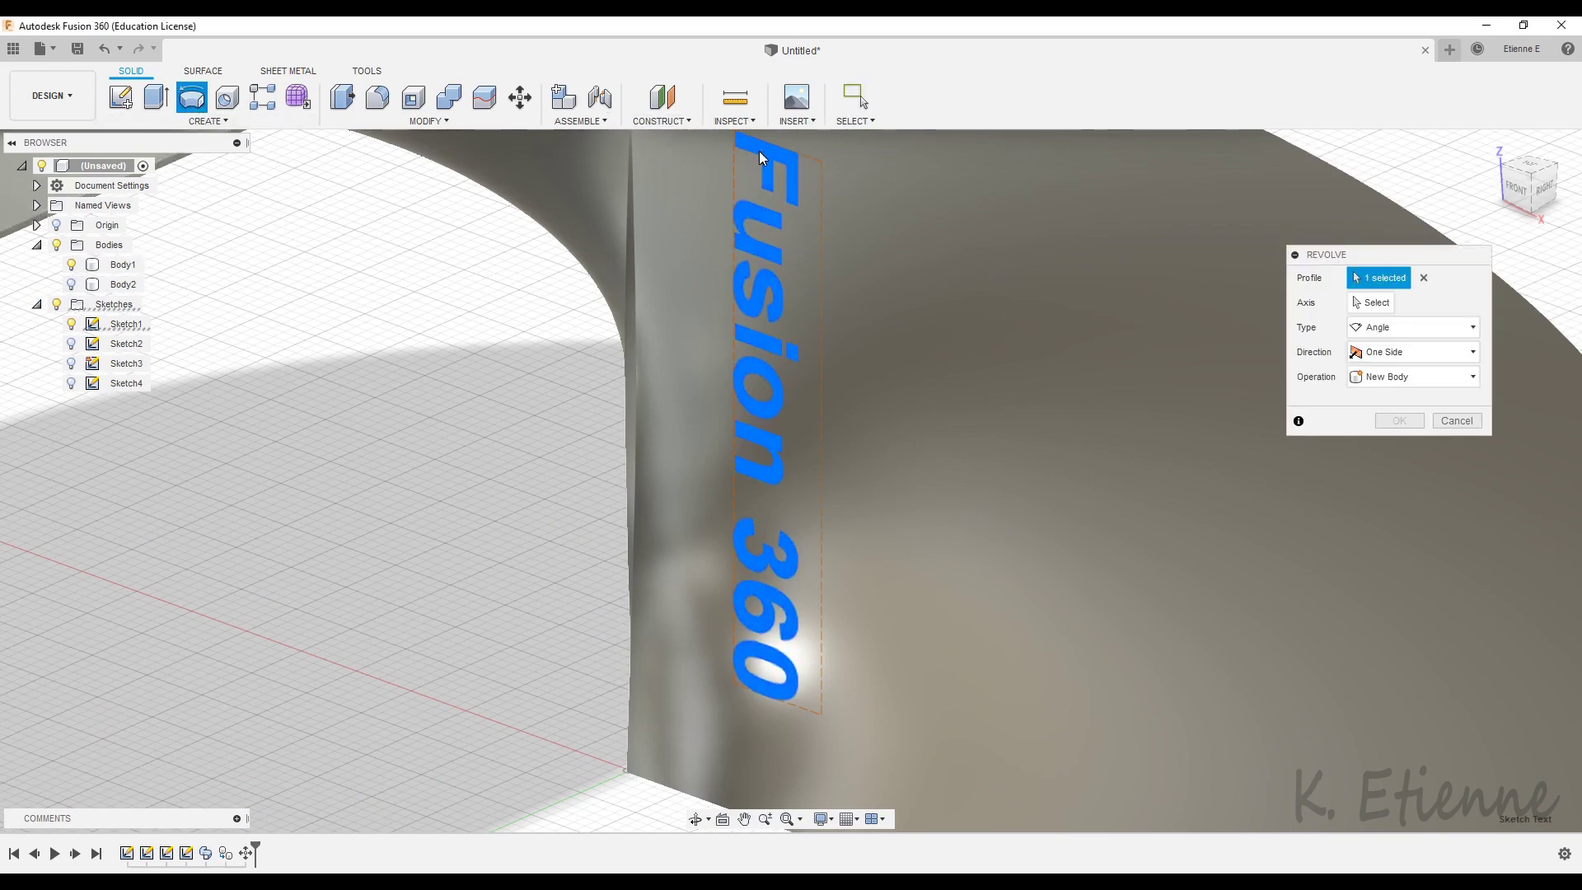
{"action": "left_click", "coordinate": [1368, 302]}
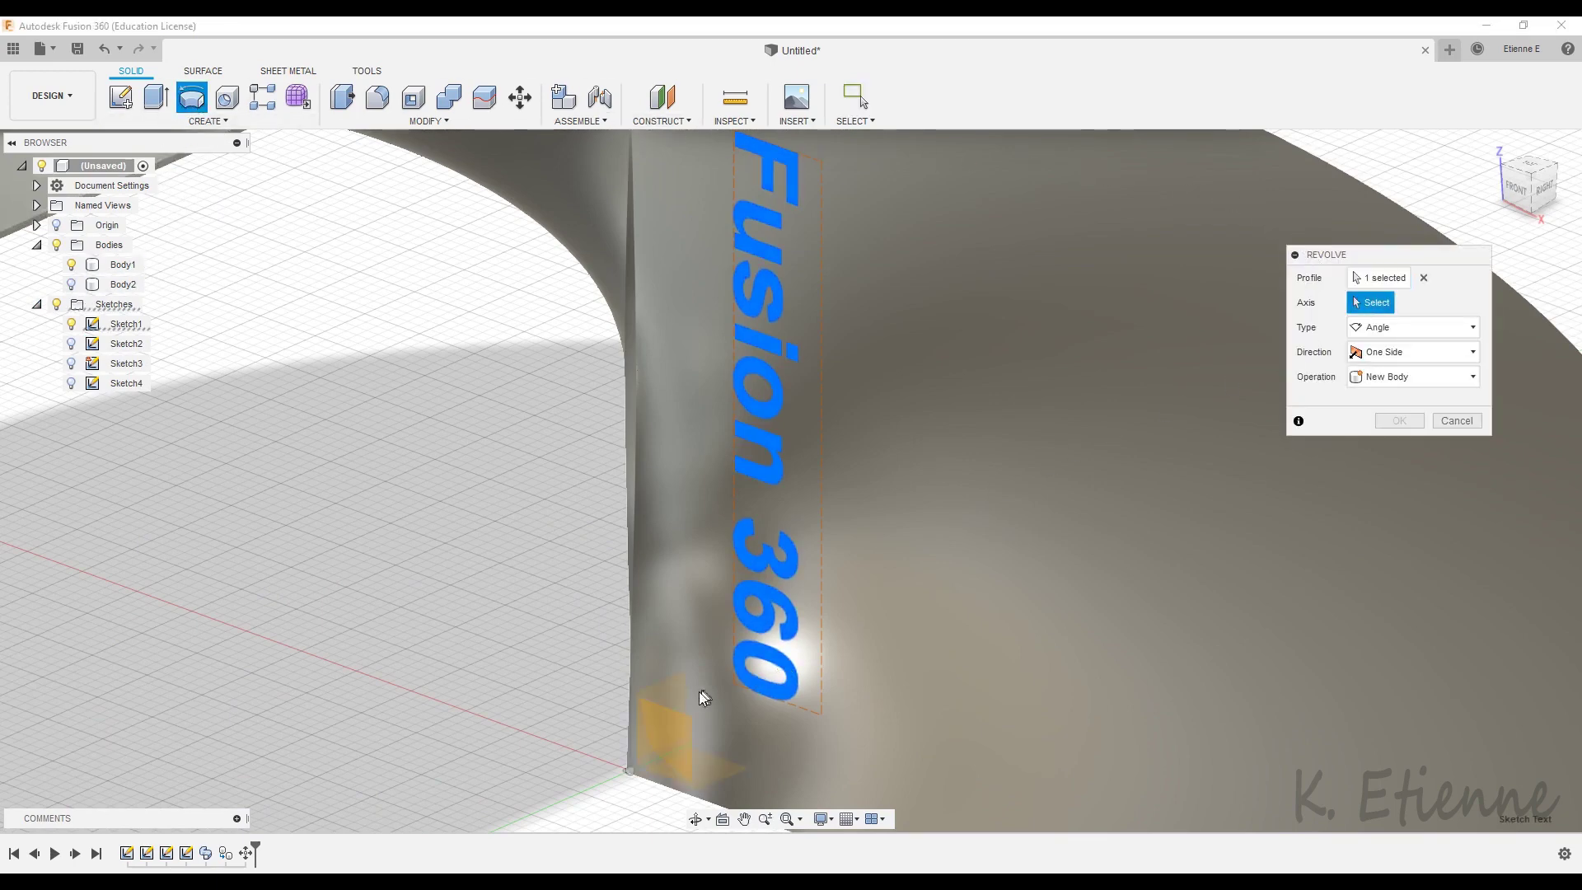
{"action": "left_click", "coordinate": [629, 729]}
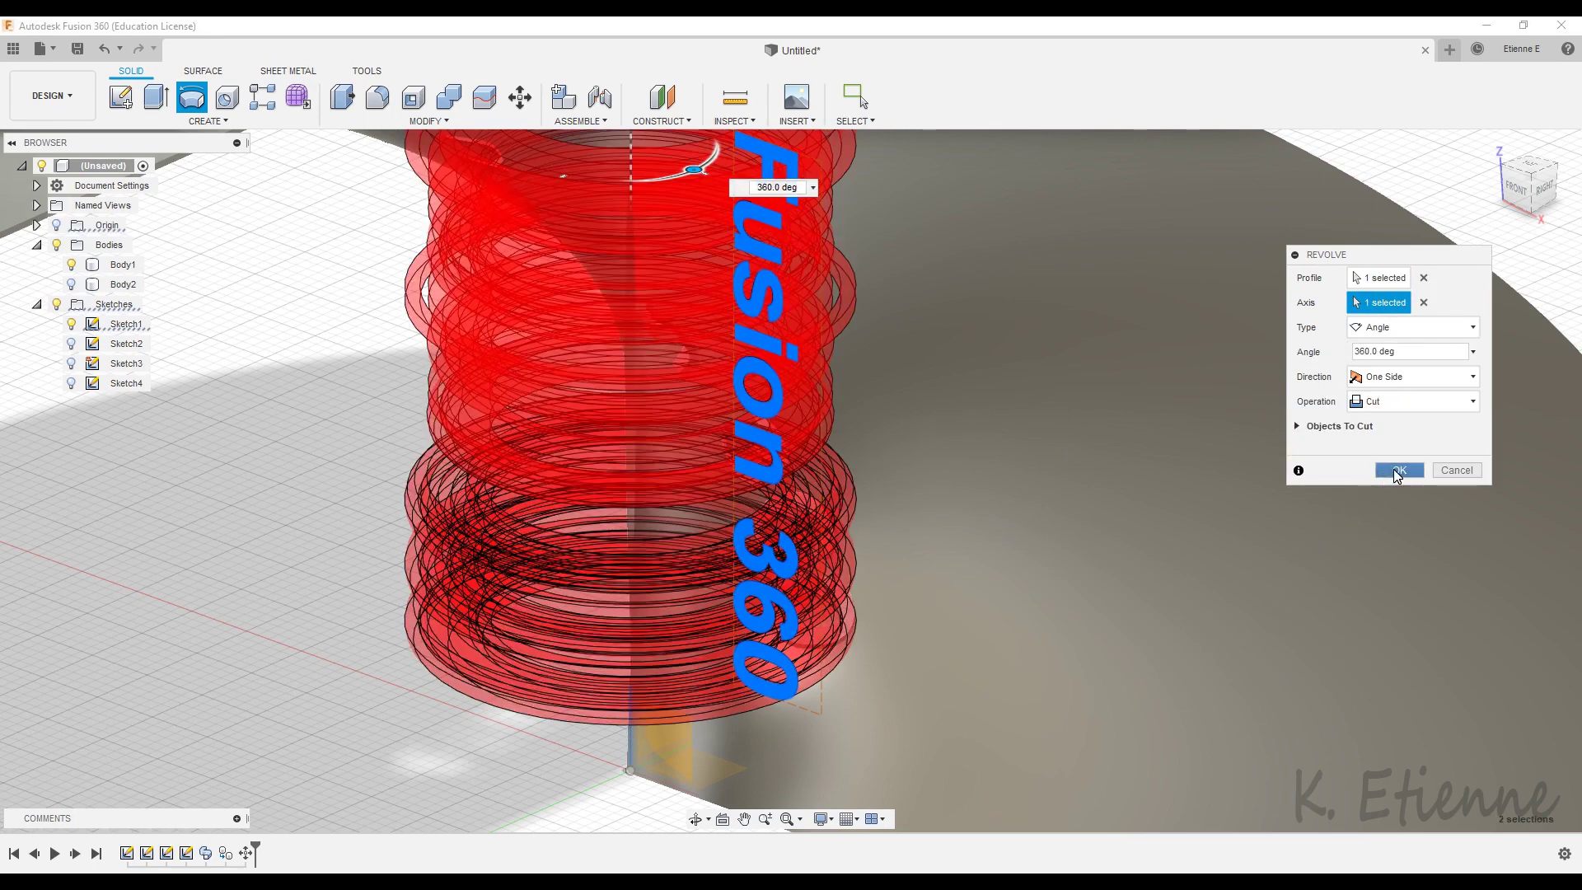
{"action": "left_click", "coordinate": [1397, 471]}
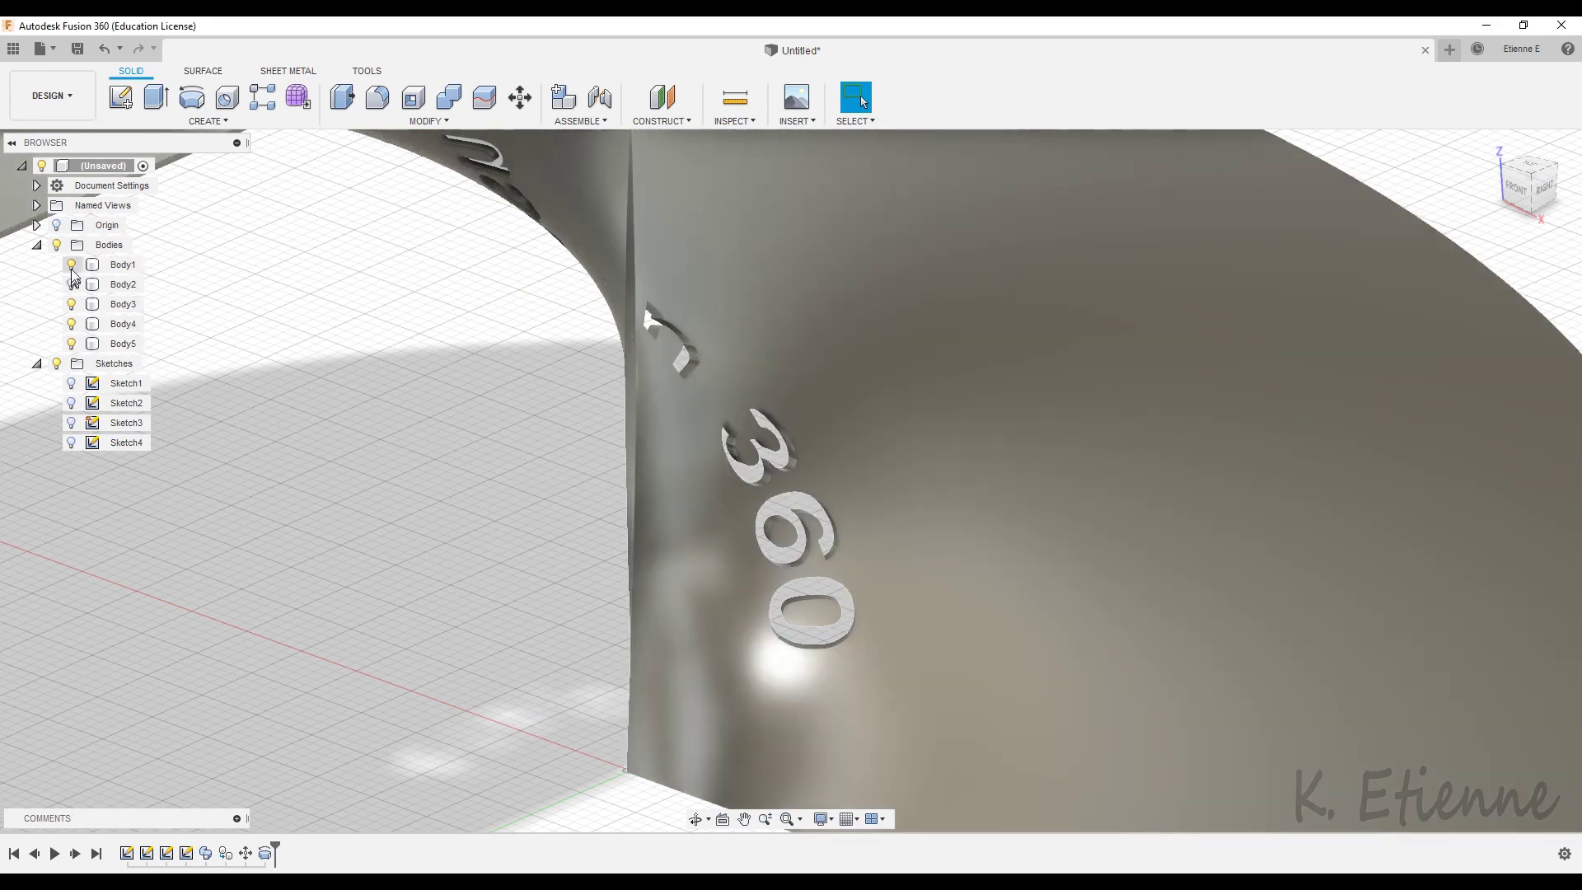
Switch the visibility to the rotated twisted copy alone and show the "Autodesk" text sketch.
{"action": "left_click", "coordinate": [123, 264]}
{"action": "left_click", "coordinate": [120, 344], "text": "shift"}
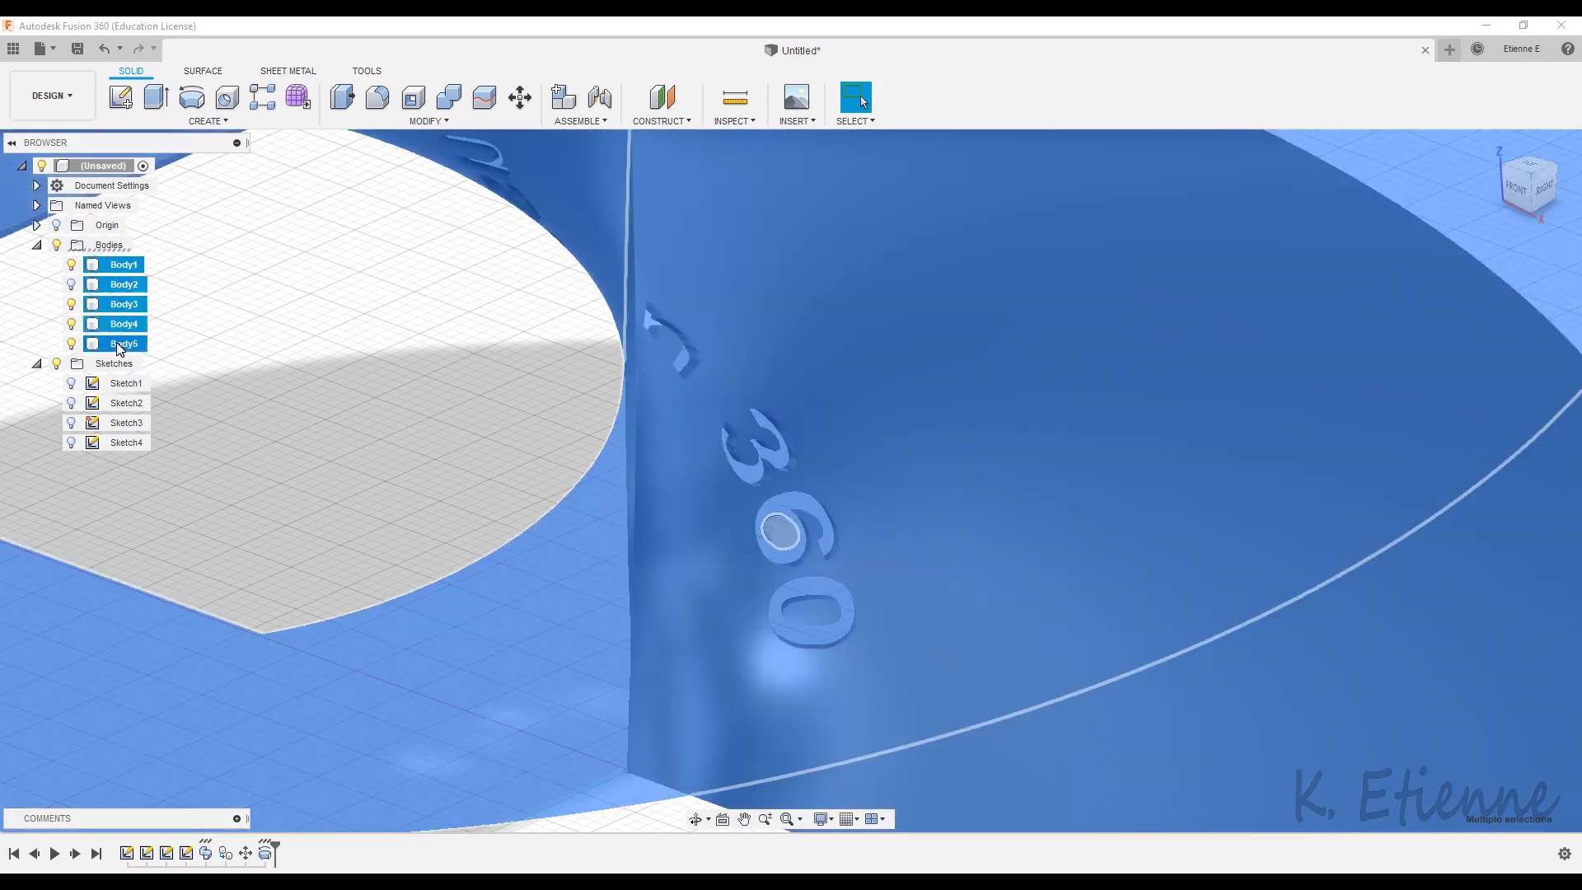
{"action": "key", "text": "v"}
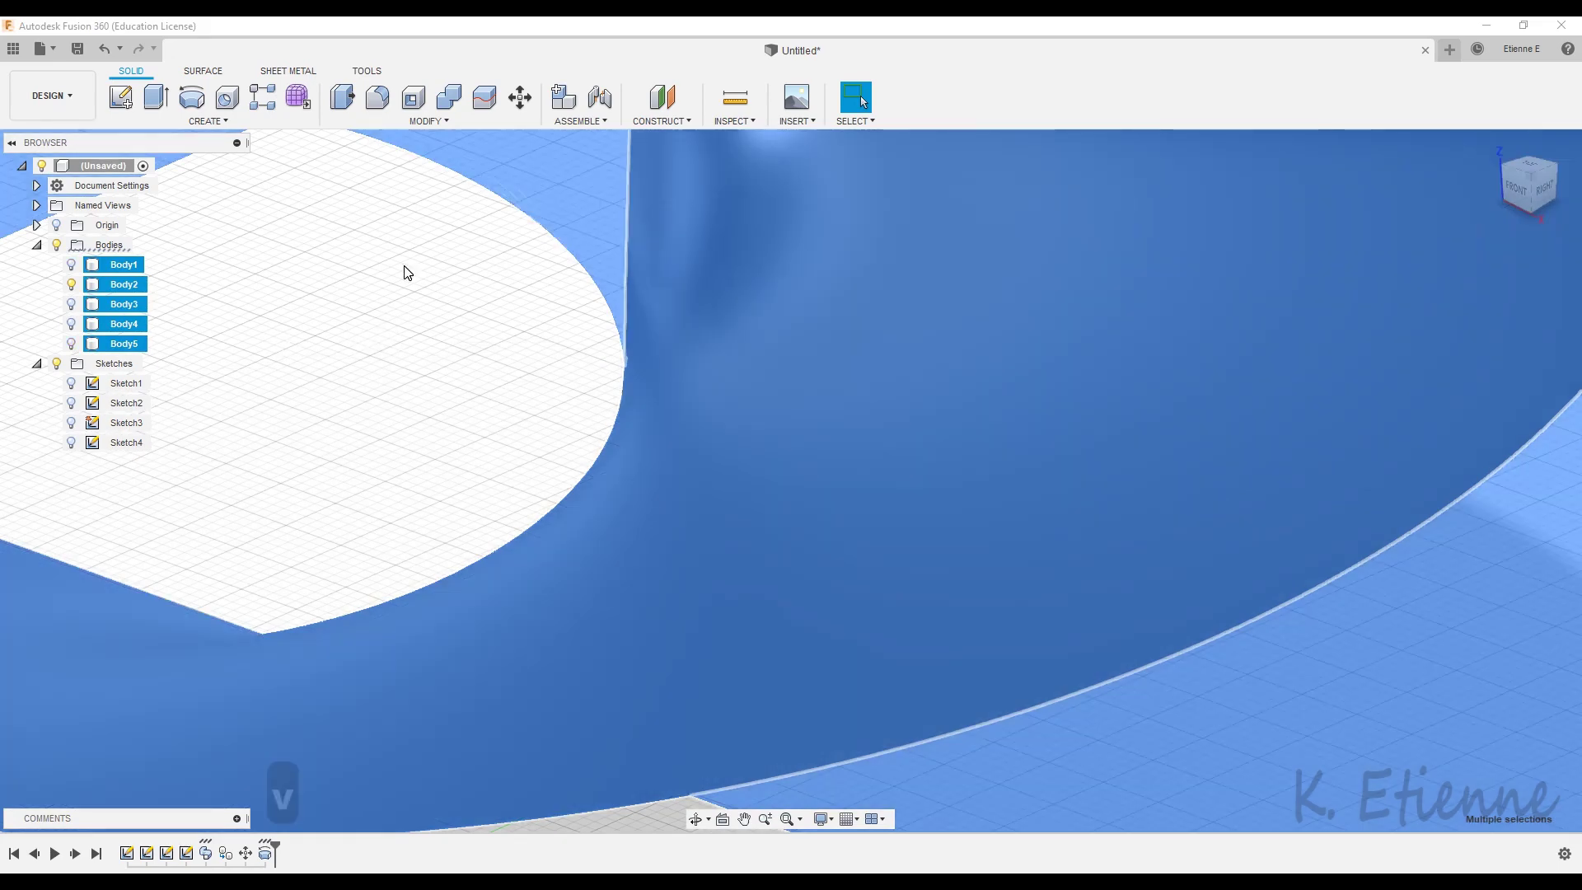
{"action": "left_click", "coordinate": [355, 343]}
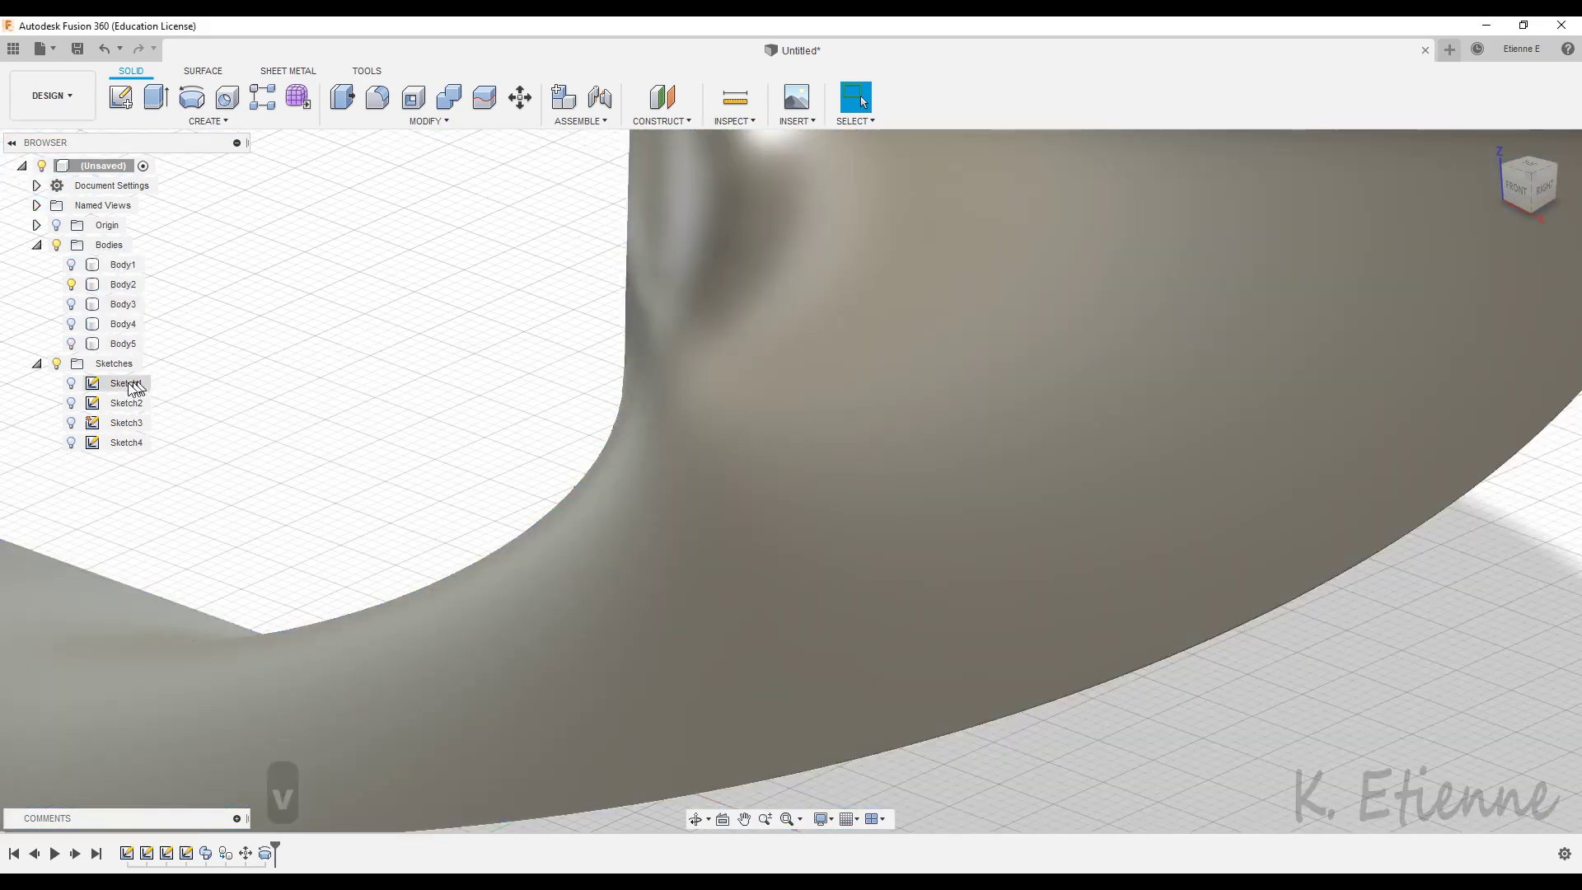
{"action": "left_click", "coordinate": [71, 403]}
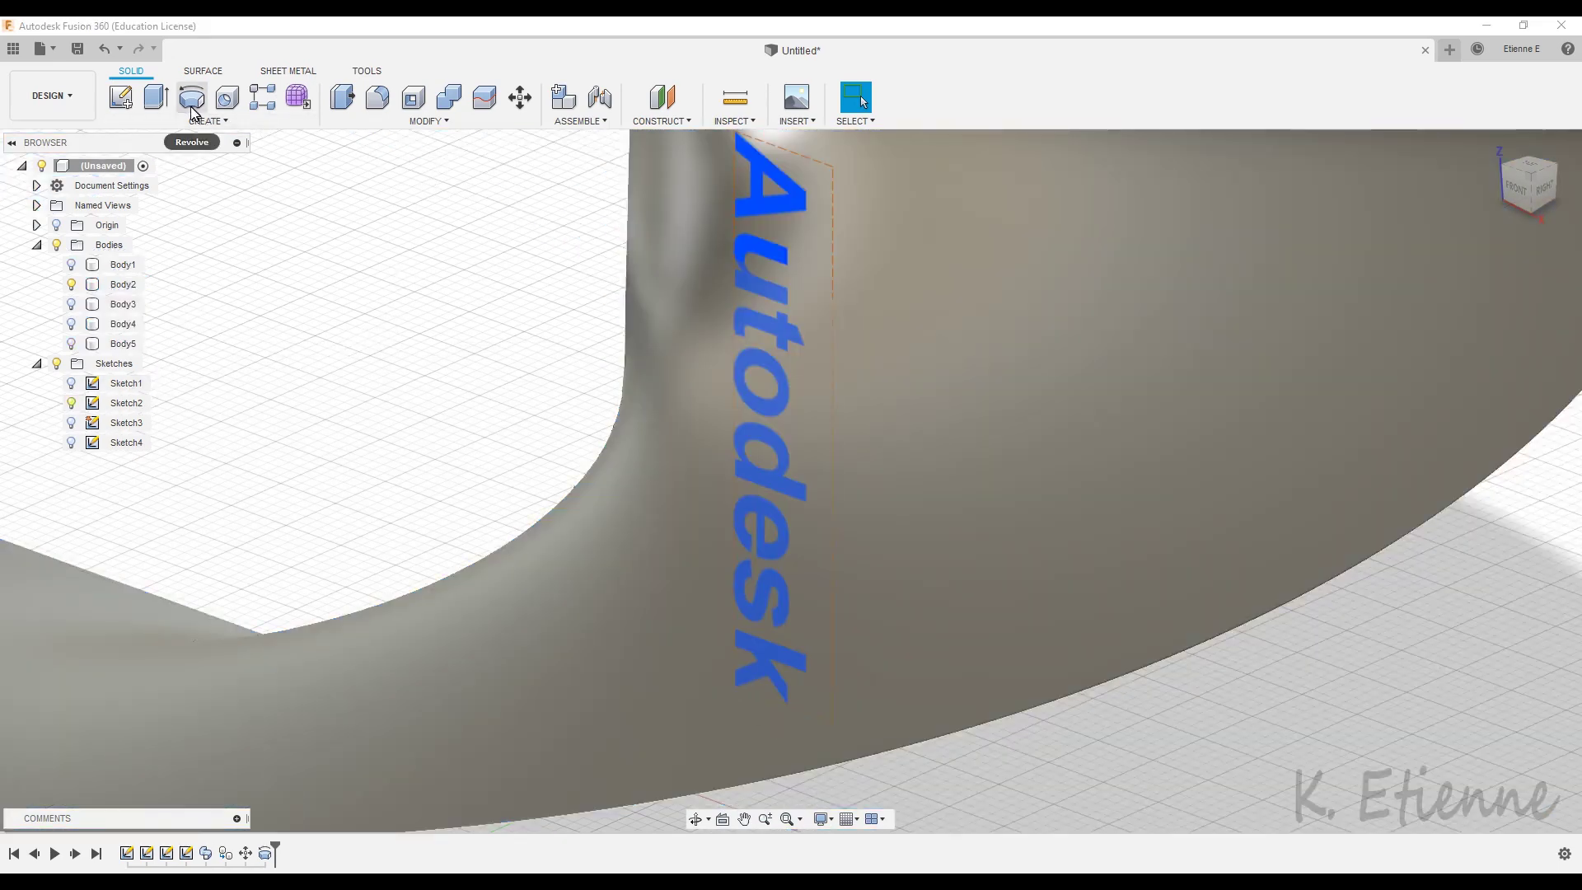
Revolve the "Autodesk" text 360 degrees about the vertical axis as a cut through the rotated copy.
{"action": "left_click", "coordinate": [193, 99]}
{"action": "left_click", "coordinate": [752, 171]}
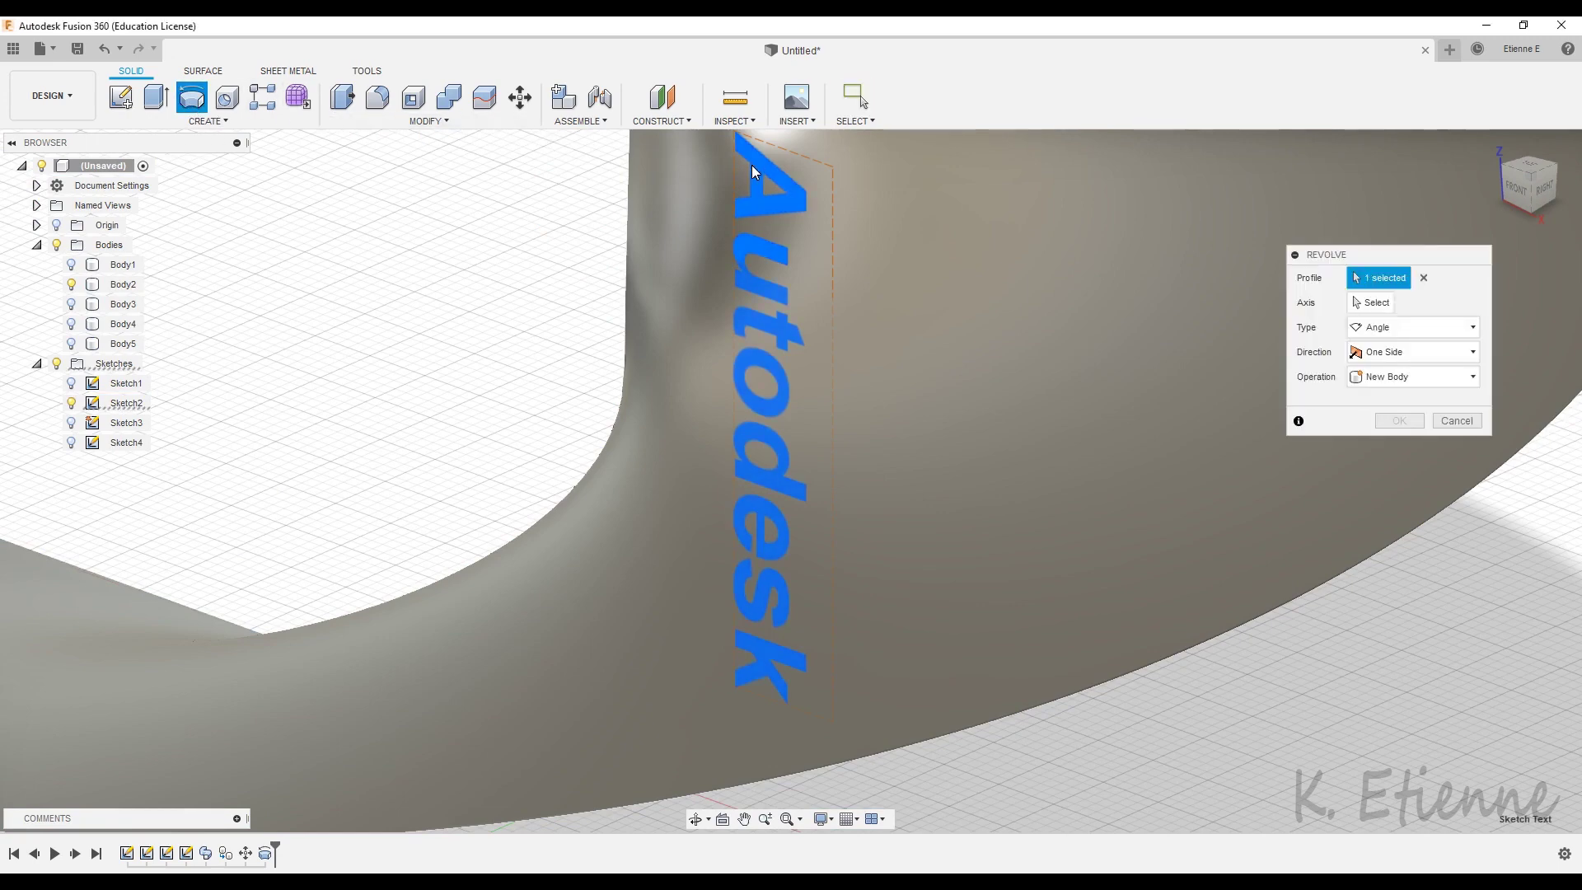
{"action": "left_click", "coordinate": [1371, 302]}
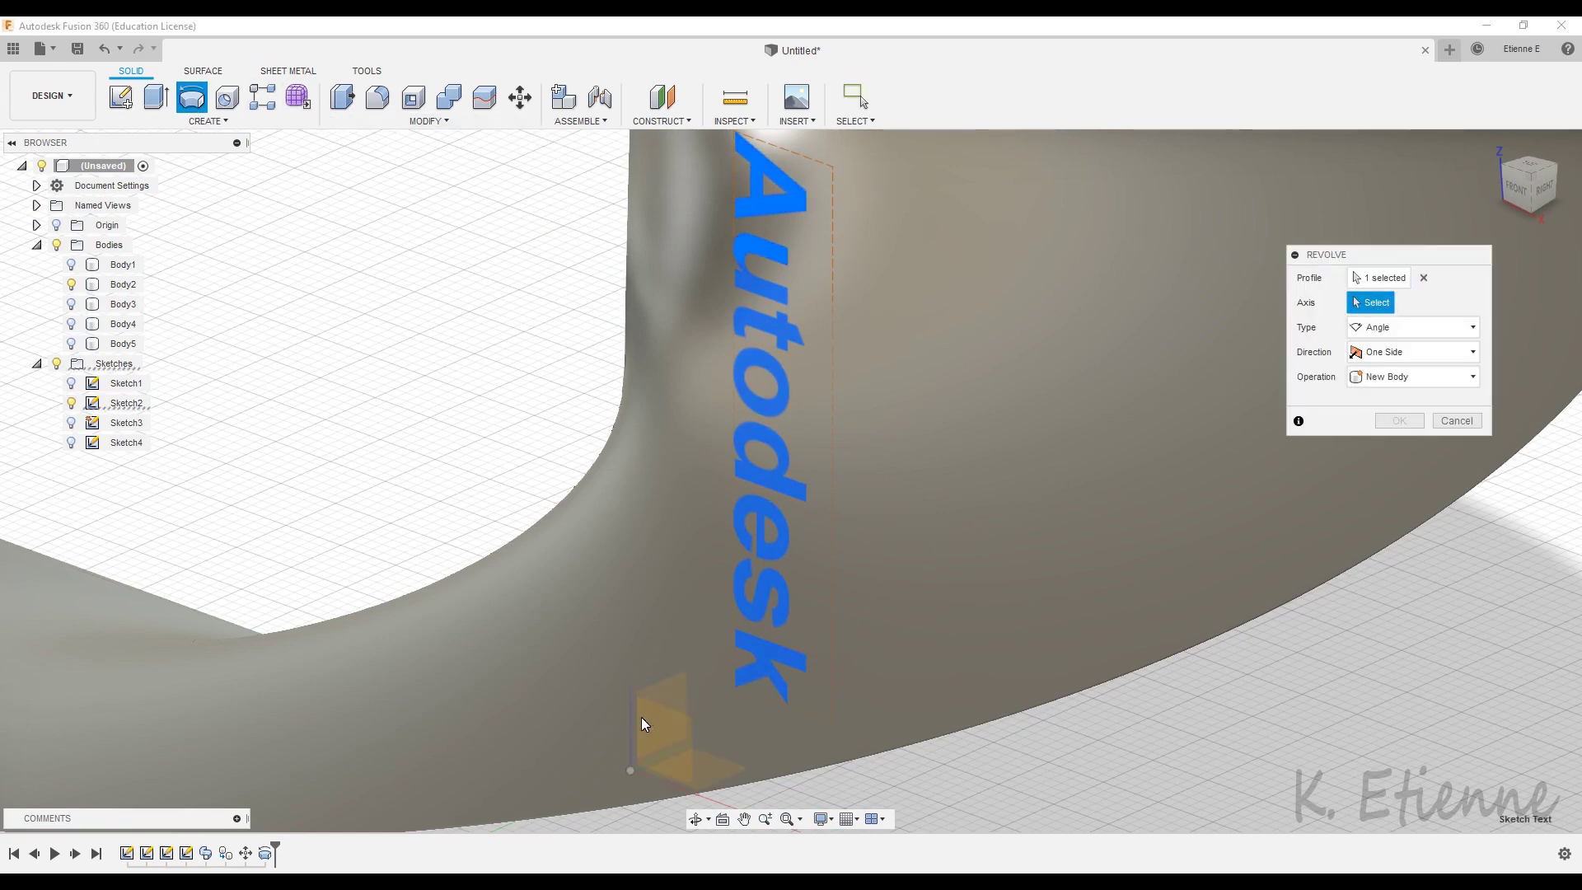
{"action": "left_click", "coordinate": [626, 725]}
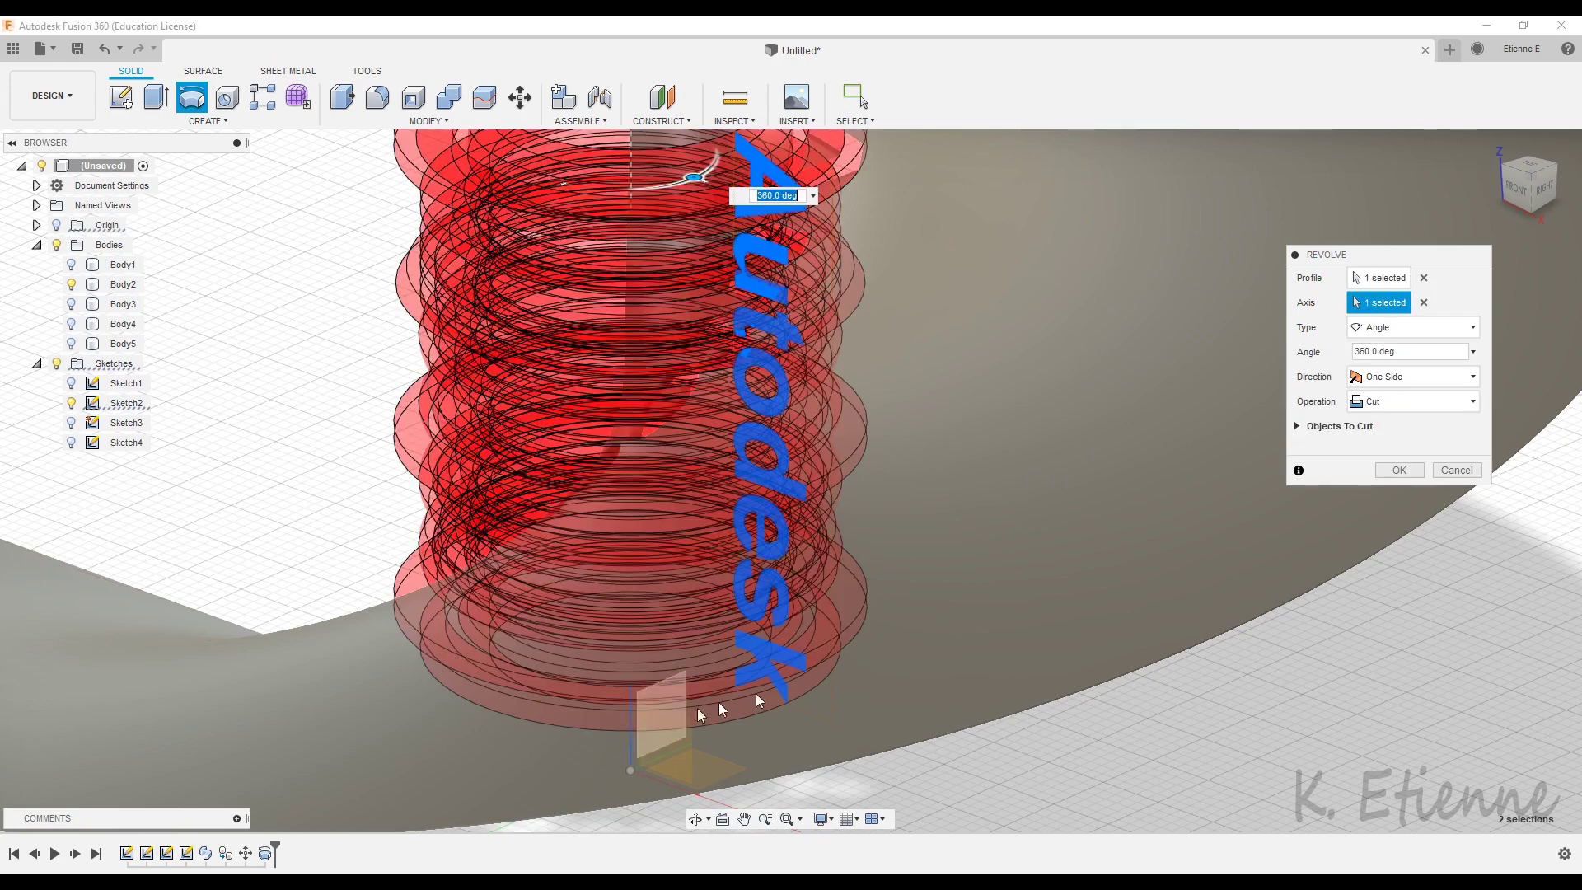
{"action": "left_click", "coordinate": [1395, 473]}
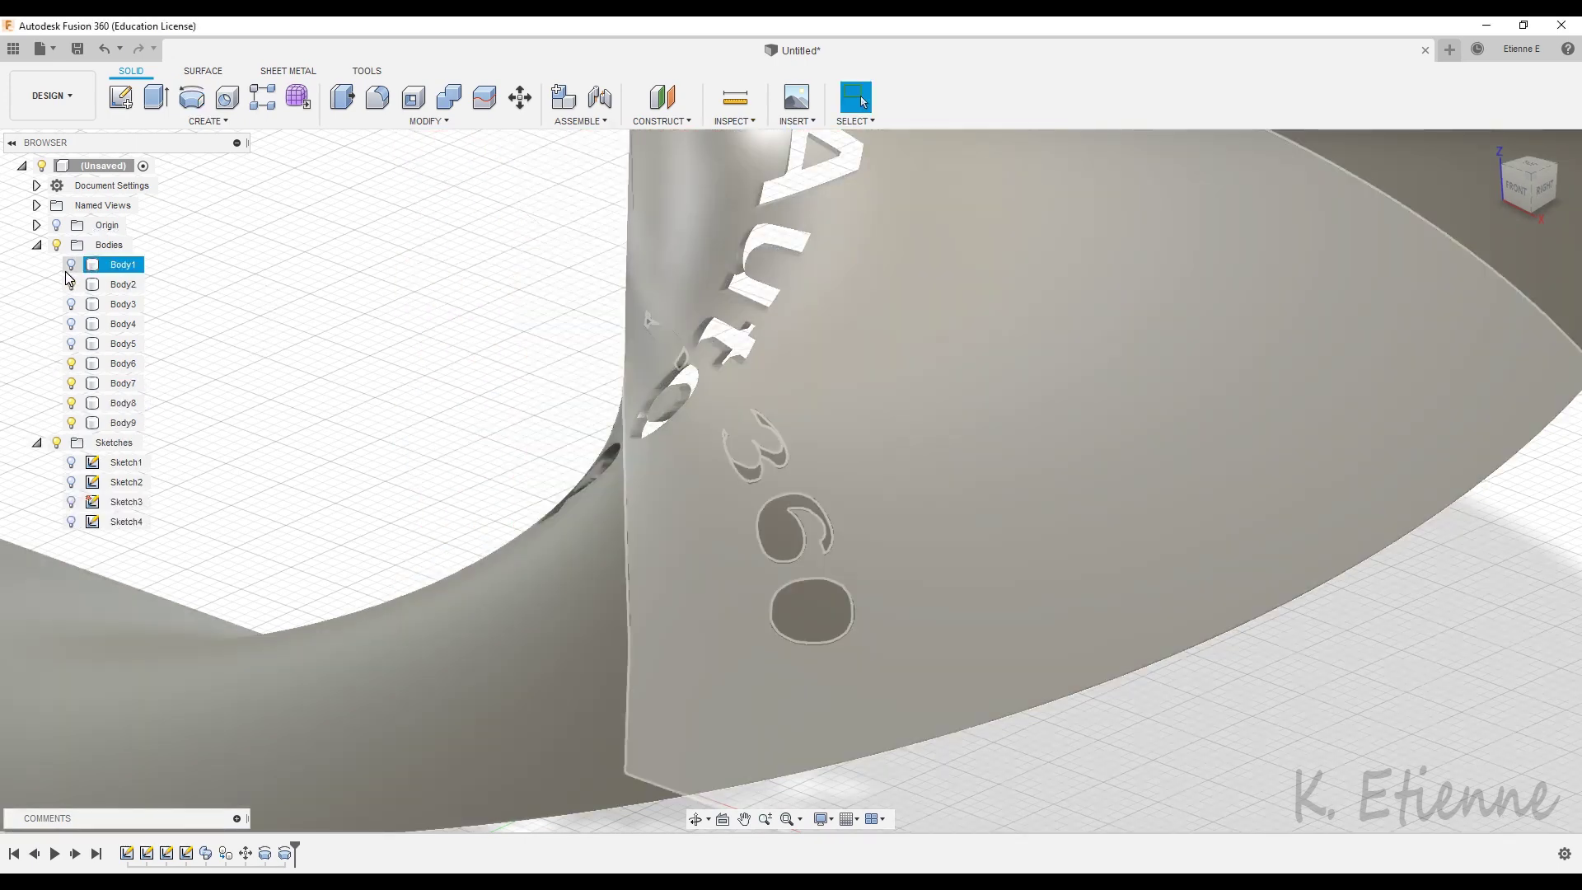
Show all the hidden bodies again so both twisted bodies are displayed together.
{"action": "left_click", "coordinate": [72, 267]}
{"action": "left_click", "coordinate": [72, 304]}
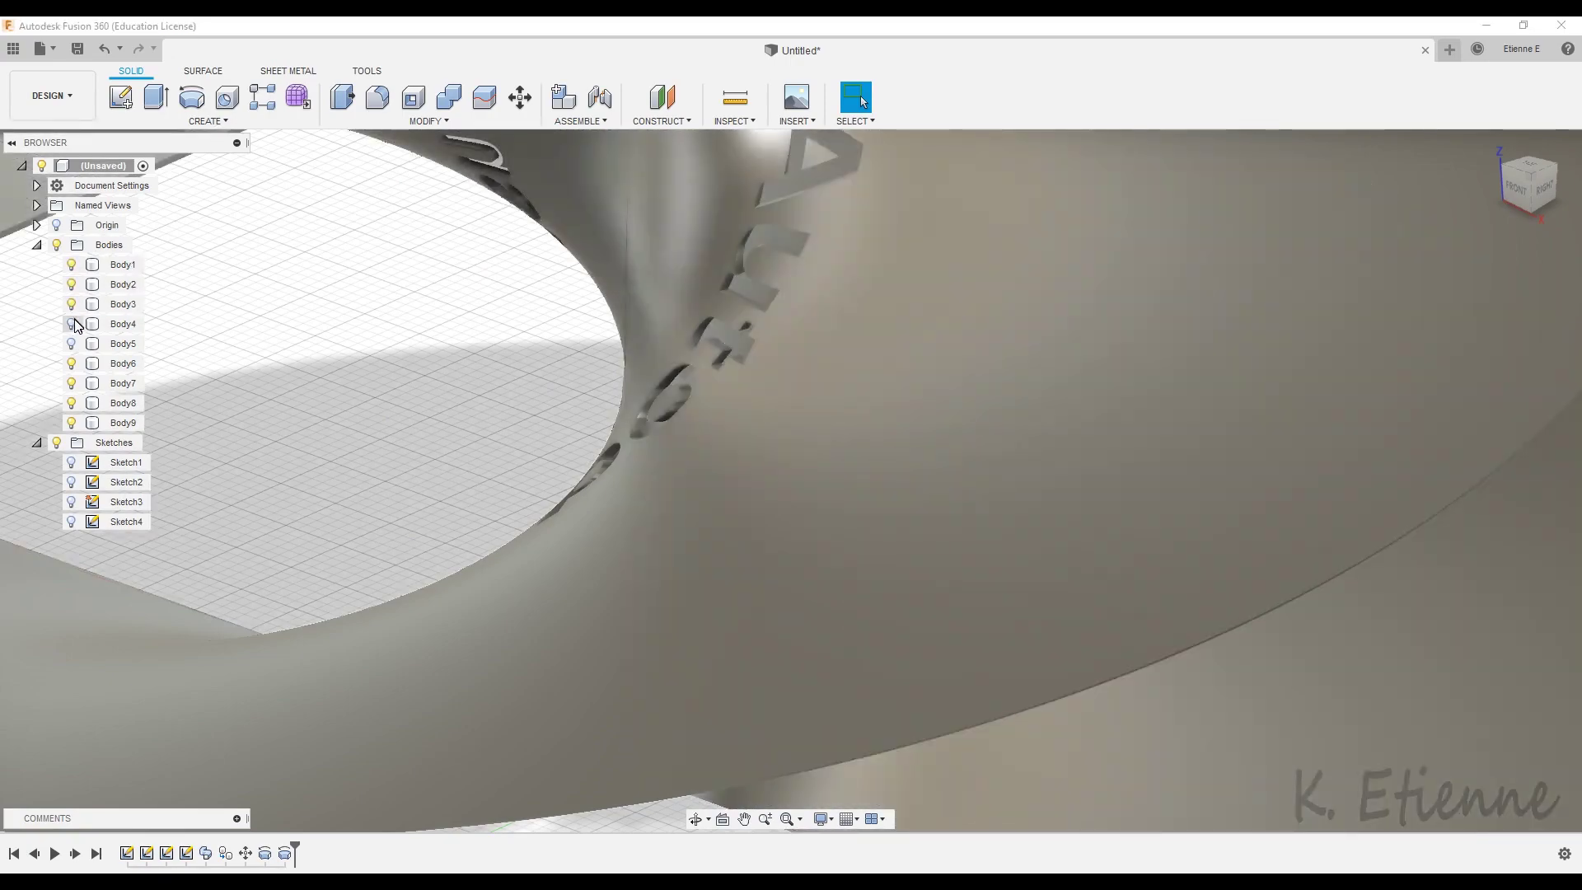
{"action": "left_click", "coordinate": [71, 324]}
{"action": "scroll", "coordinate": [316, 484], "scroll_direction": "down", "scroll_amount": 5}
{"action": "middle_click_drag", "start_coordinate": [630, 482], "coordinate": [466, 502], "text": "shift"}
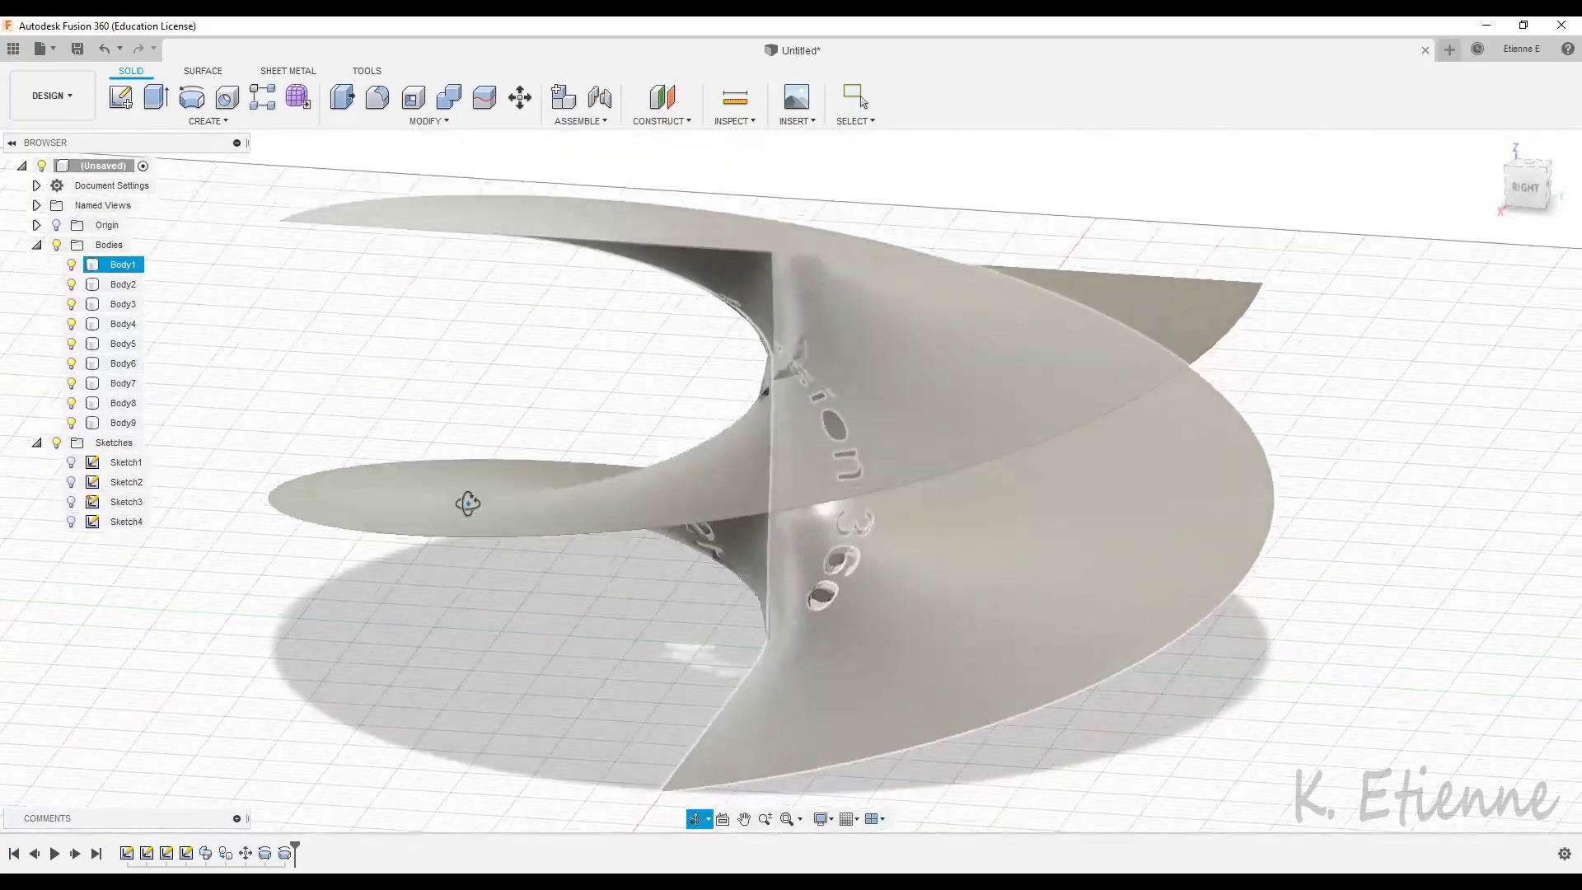
{"action": "scroll", "coordinate": [730, 469], "scroll_direction": "down", "scroll_amount": 3}
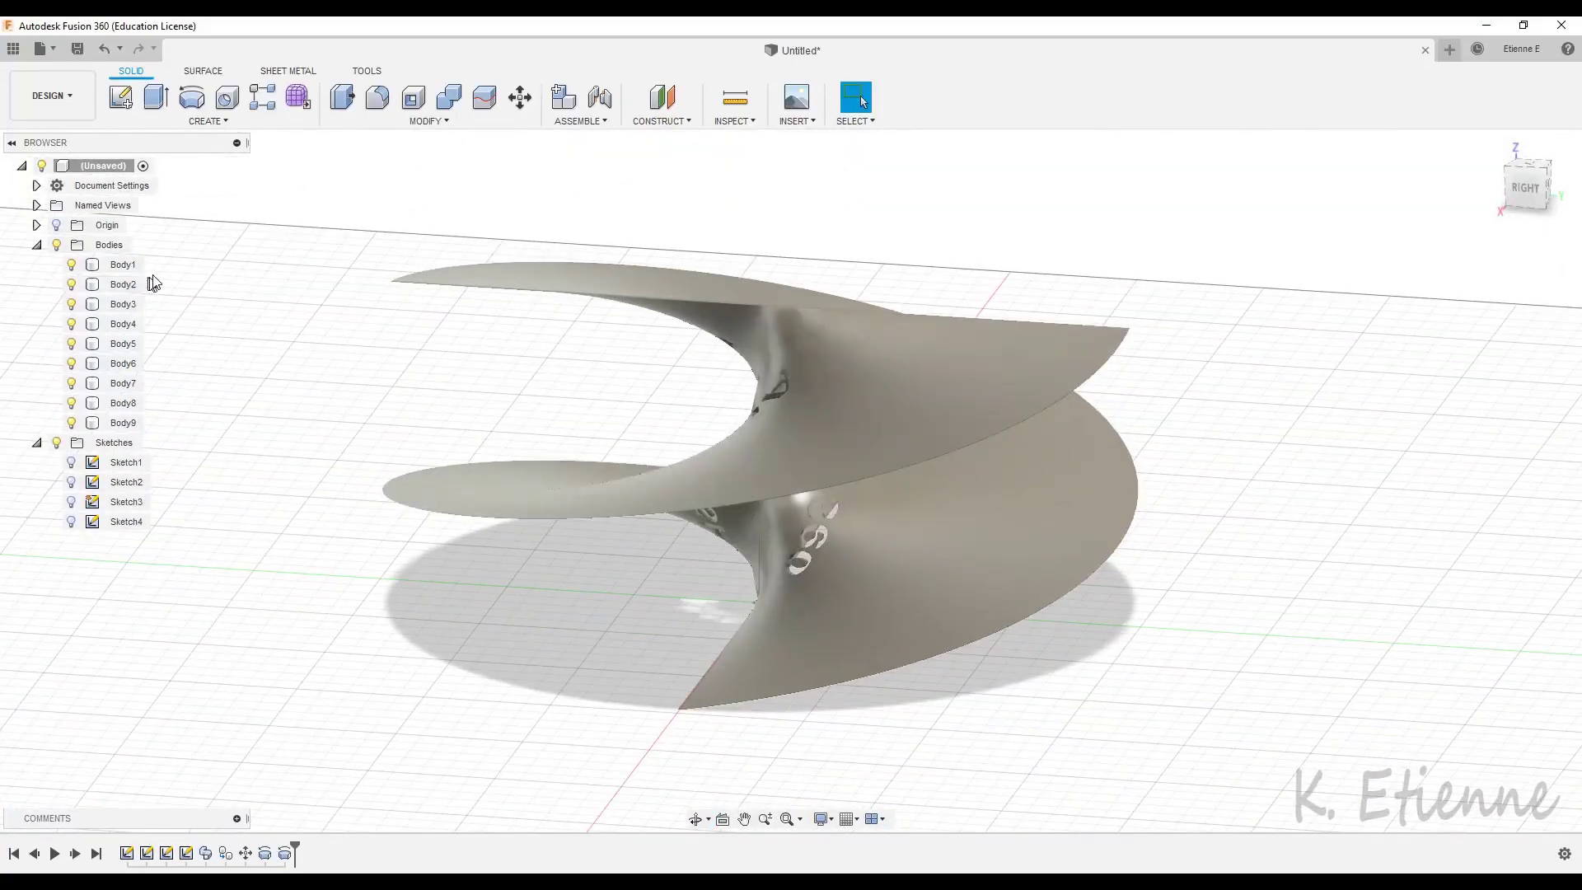
Move all the bodies -150 mm along the Z axis.
{"action": "left_click", "coordinate": [123, 264]}
{"action": "left_click", "coordinate": [122, 423], "text": "shift"}
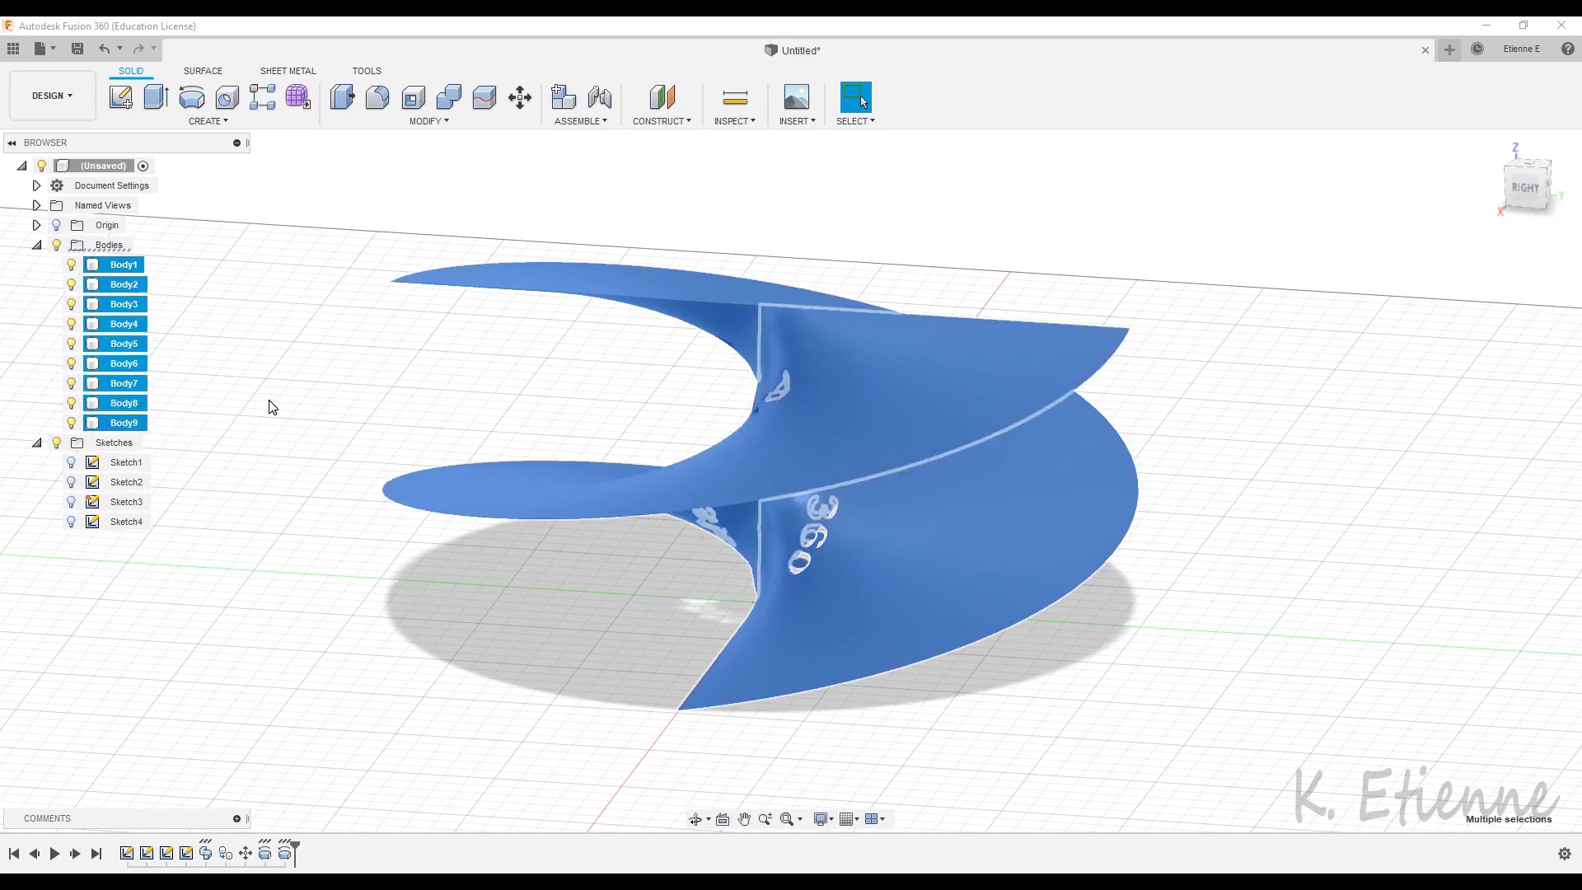
{"action": "left_click", "coordinate": [425, 121]}
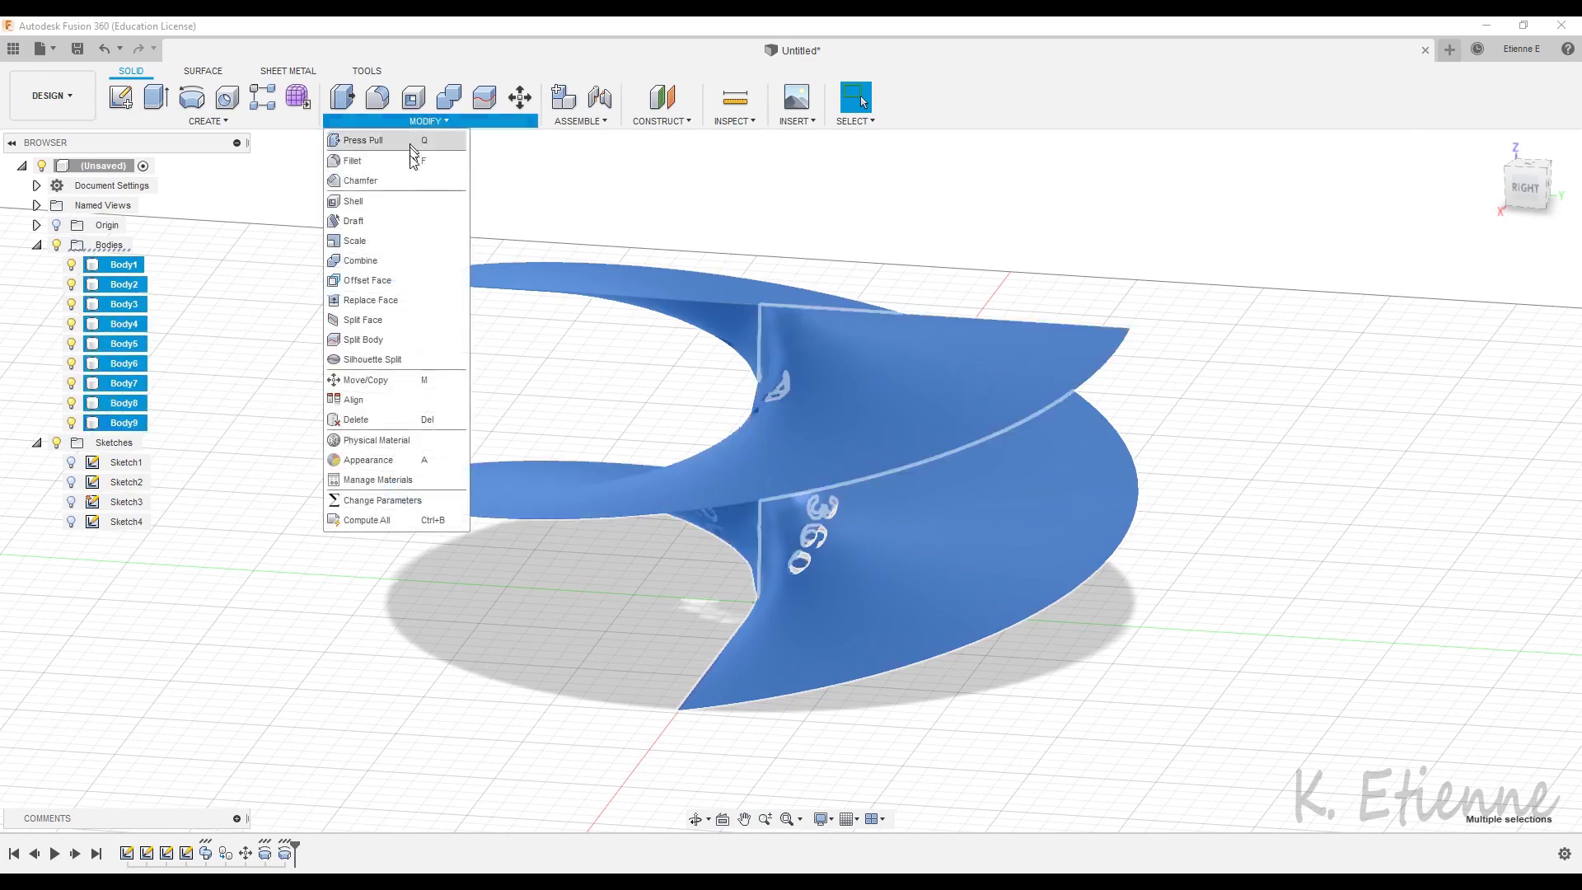
{"action": "left_click", "coordinate": [425, 372]}
{"action": "left_click_drag", "start_coordinate": [472, 427], "coordinate": [473, 410]}
{"action": "type", "text": "-150"}
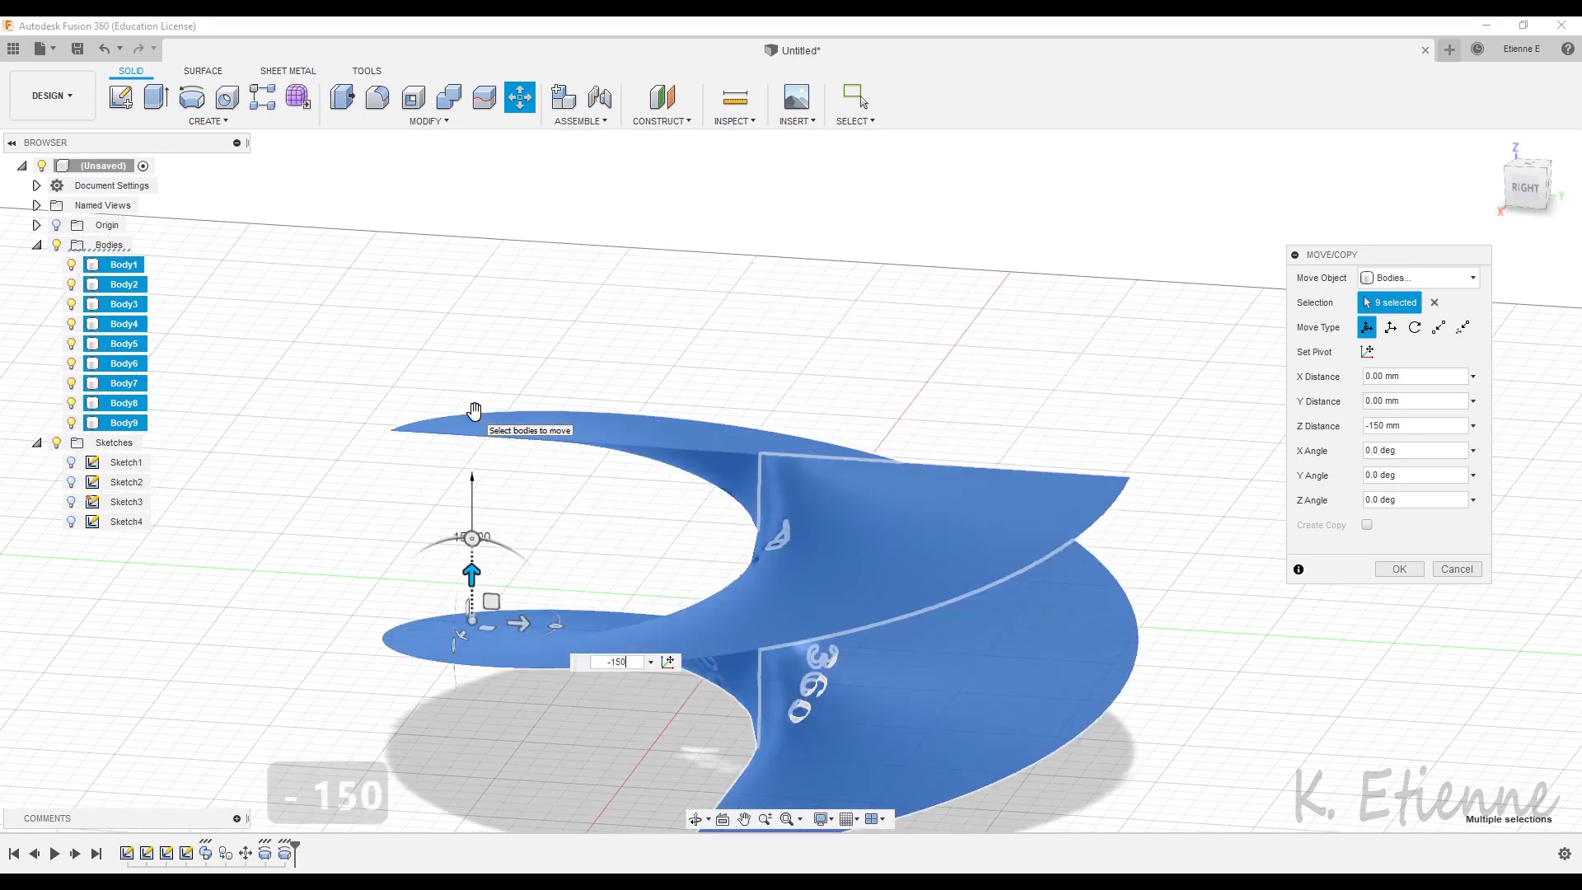
{"action": "key", "text": "Return"}
Start a sphere centred on the origin between the twisted bodies and size it to a diameter of about 148 mm.
{"action": "scroll", "coordinate": [478, 412], "scroll_direction": "down", "scroll_amount": 3}
{"action": "scroll", "coordinate": [719, 710], "scroll_direction": "up", "scroll_amount": 5}
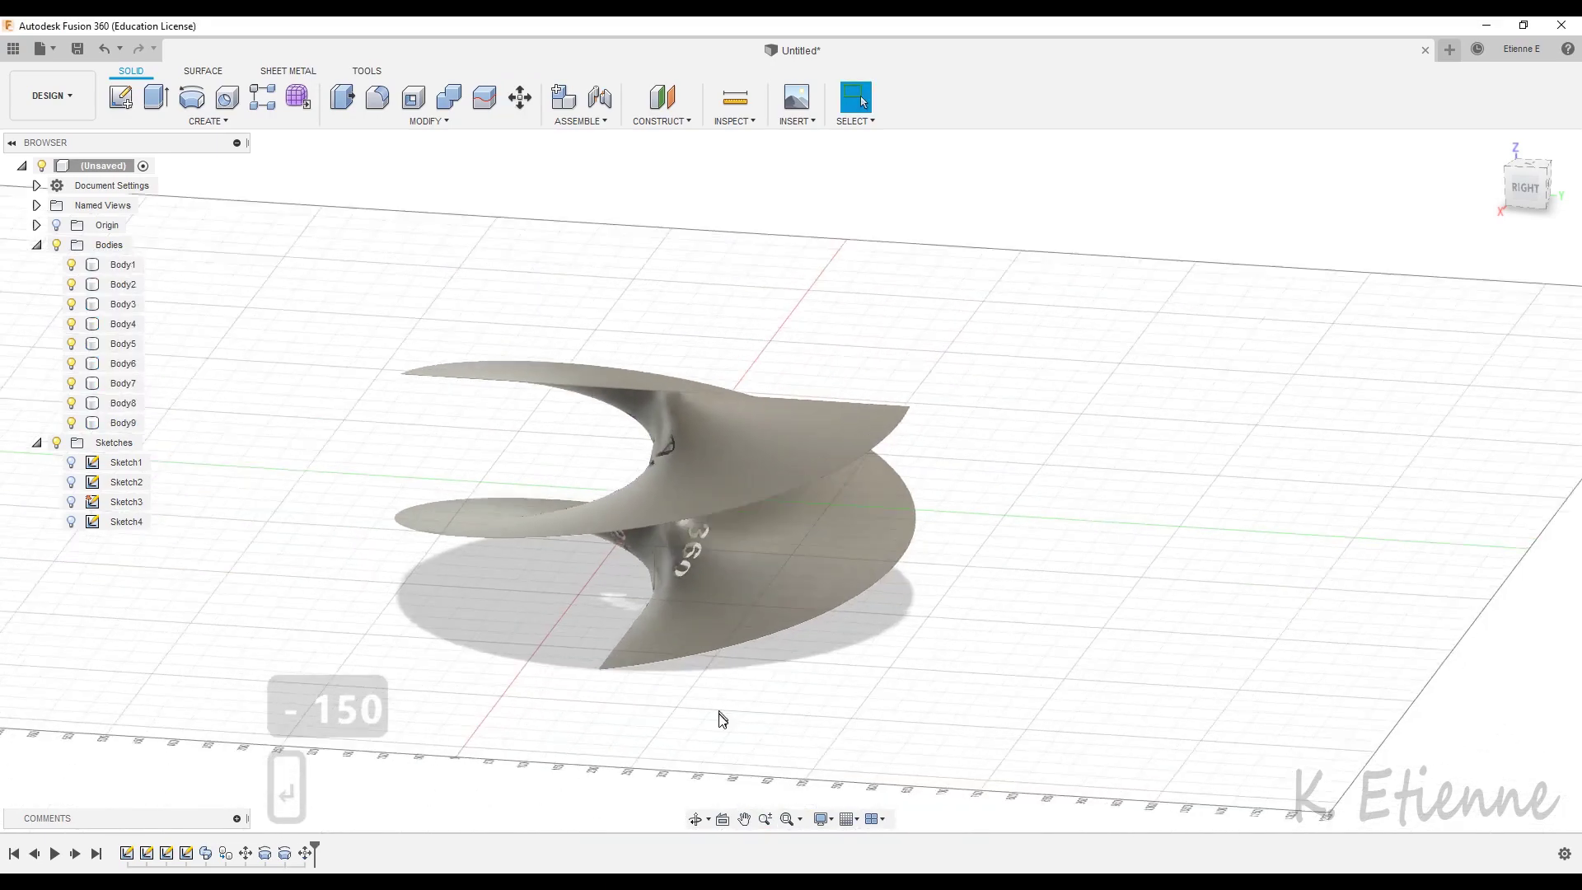
{"action": "middle_click_drag", "start_coordinate": [718, 552], "coordinate": [717, 519], "text": "shift"}
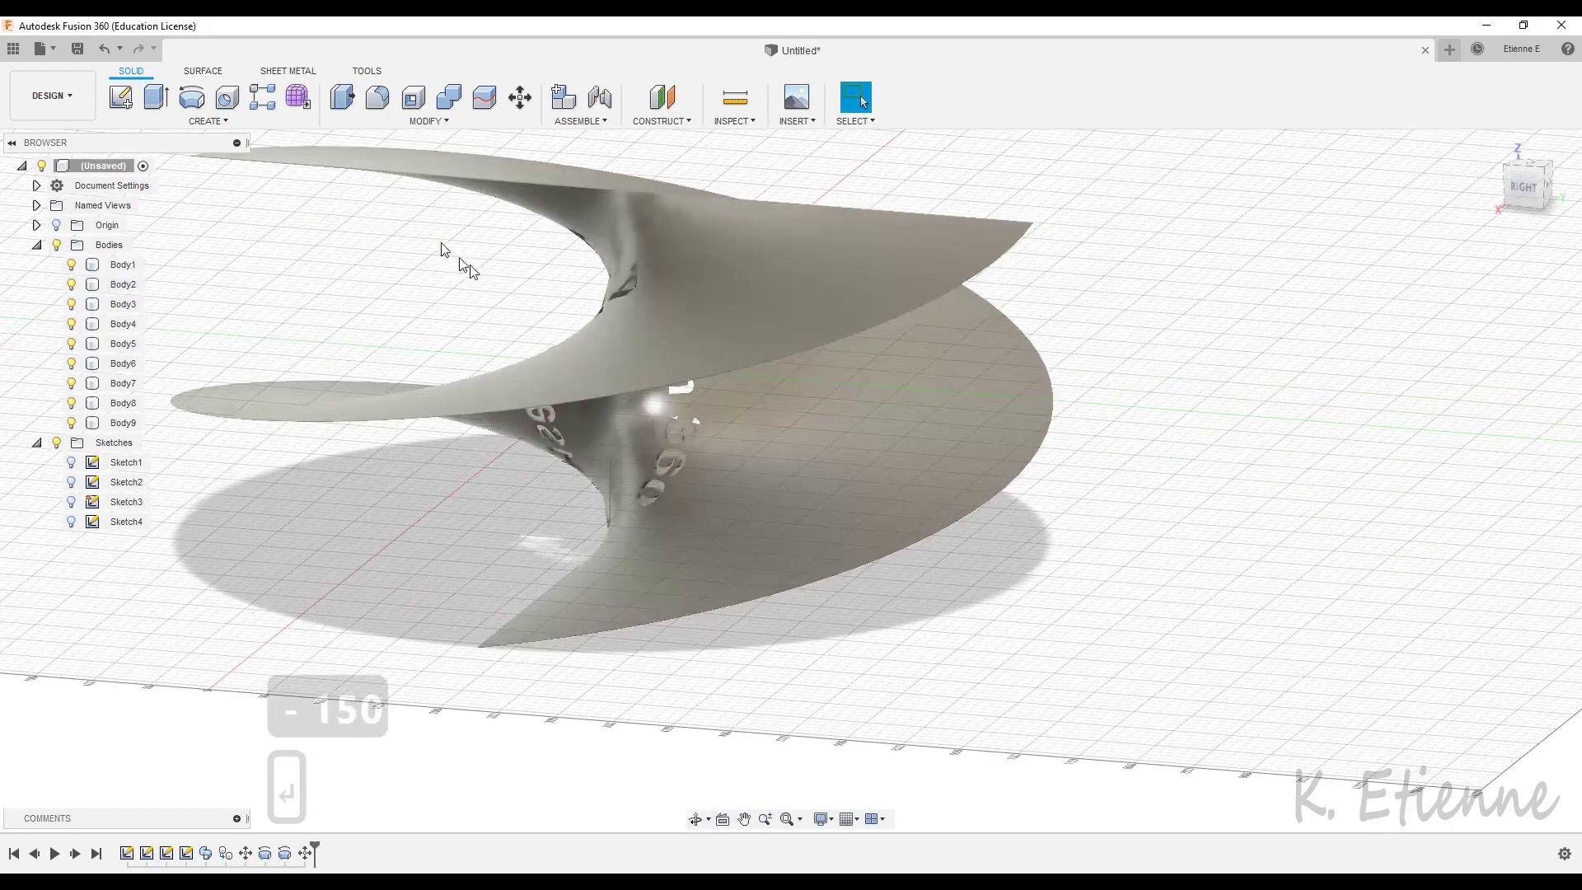
{"action": "left_click", "coordinate": [208, 121]}
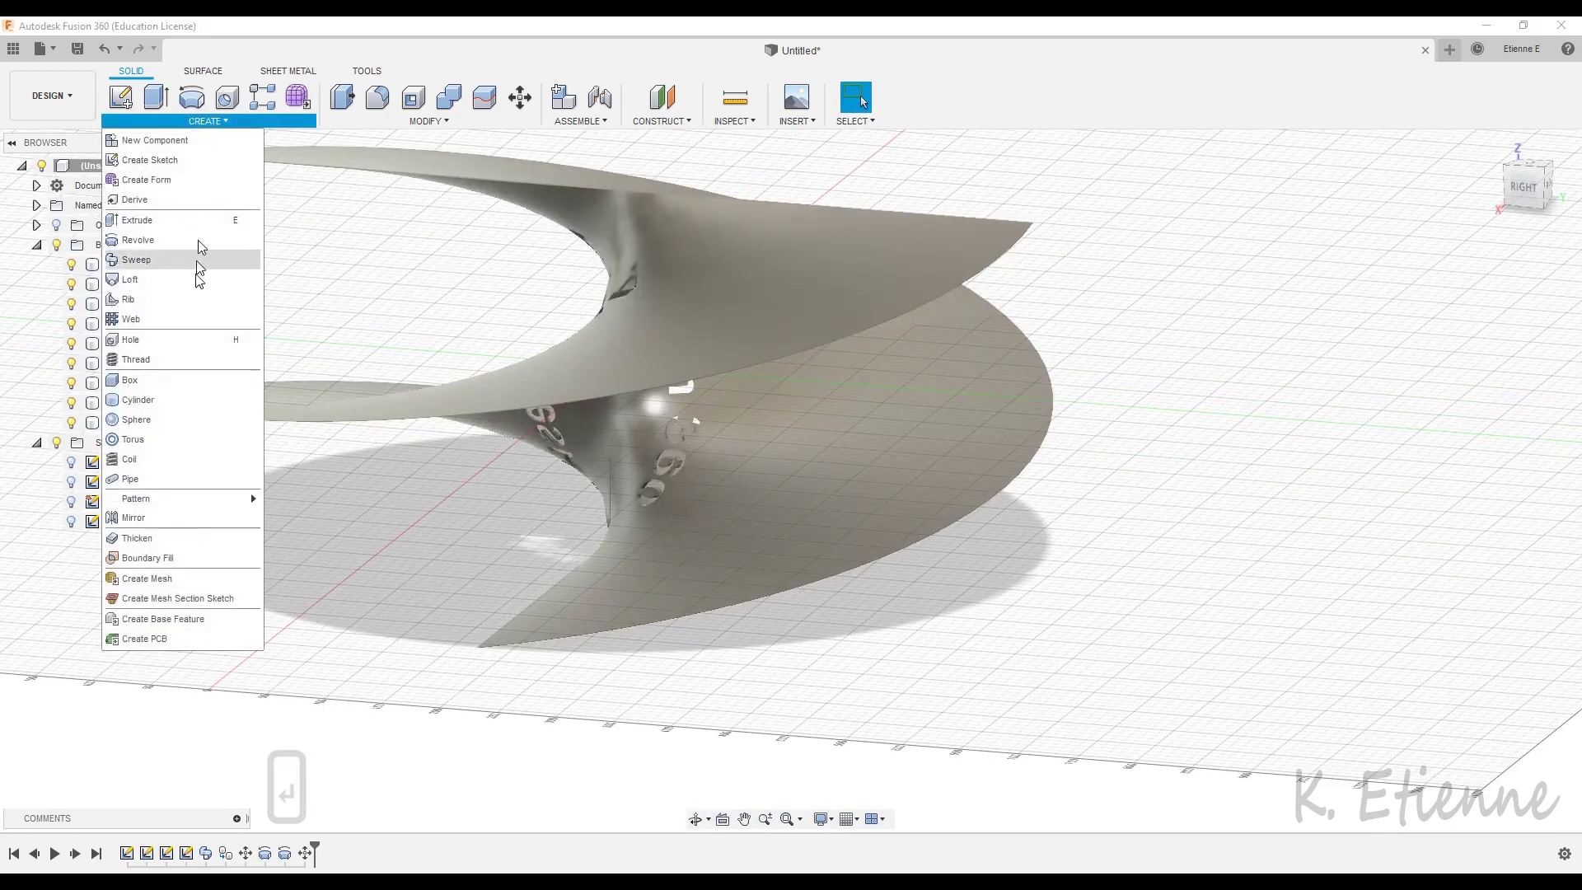
{"action": "left_click", "coordinate": [164, 420]}
{"action": "middle_click_drag", "start_coordinate": [637, 445], "coordinate": [617, 394], "text": "shift"}
{"action": "left_click", "coordinate": [615, 390]}
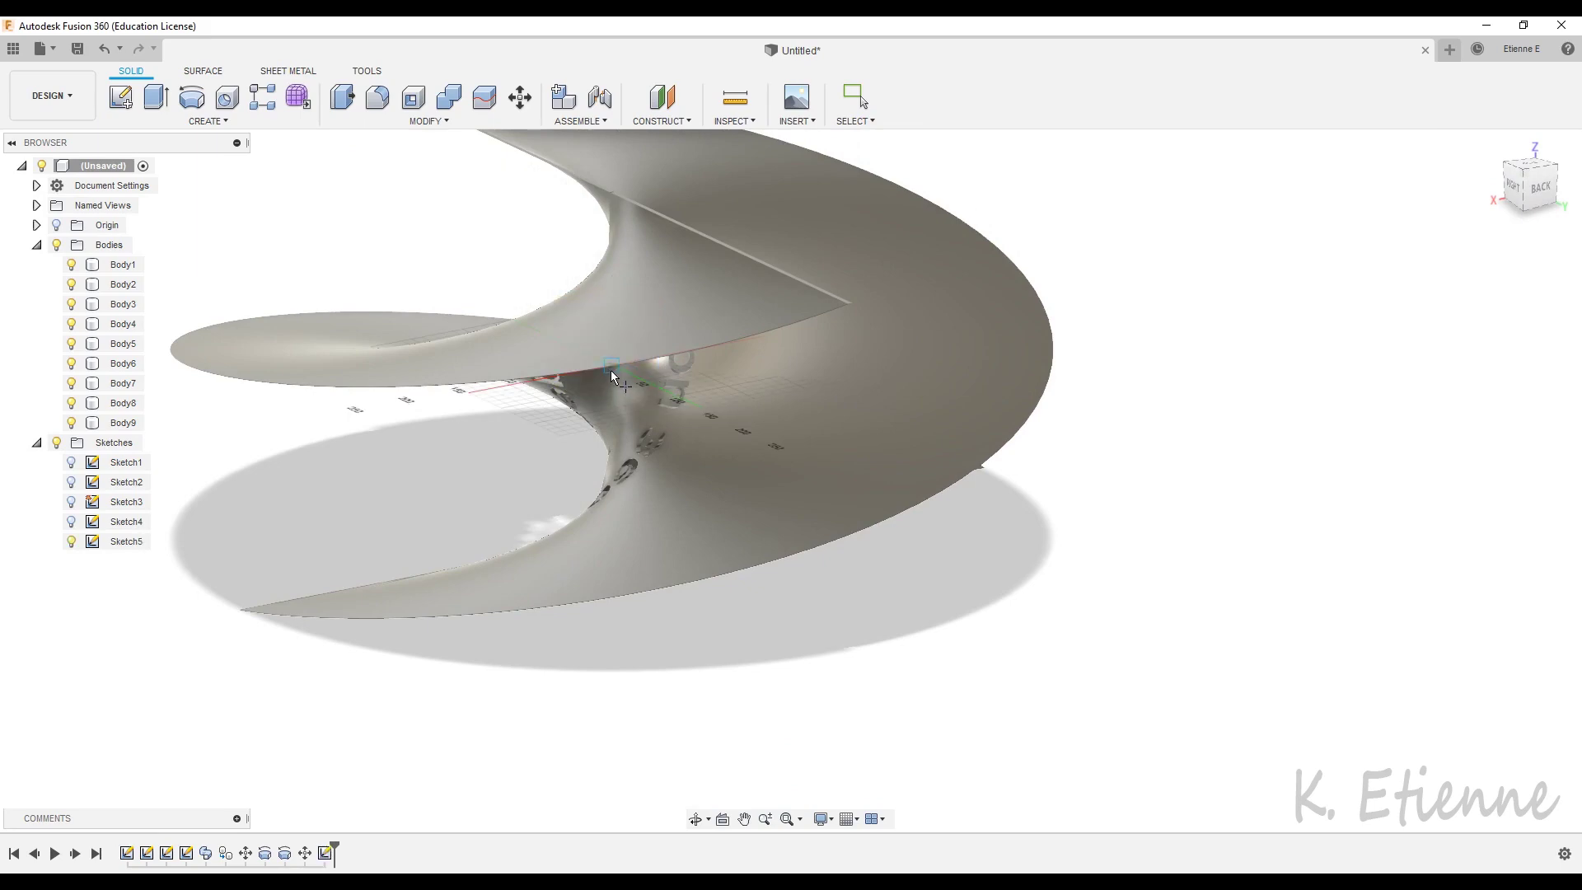
{"action": "left_click", "coordinate": [611, 368]}
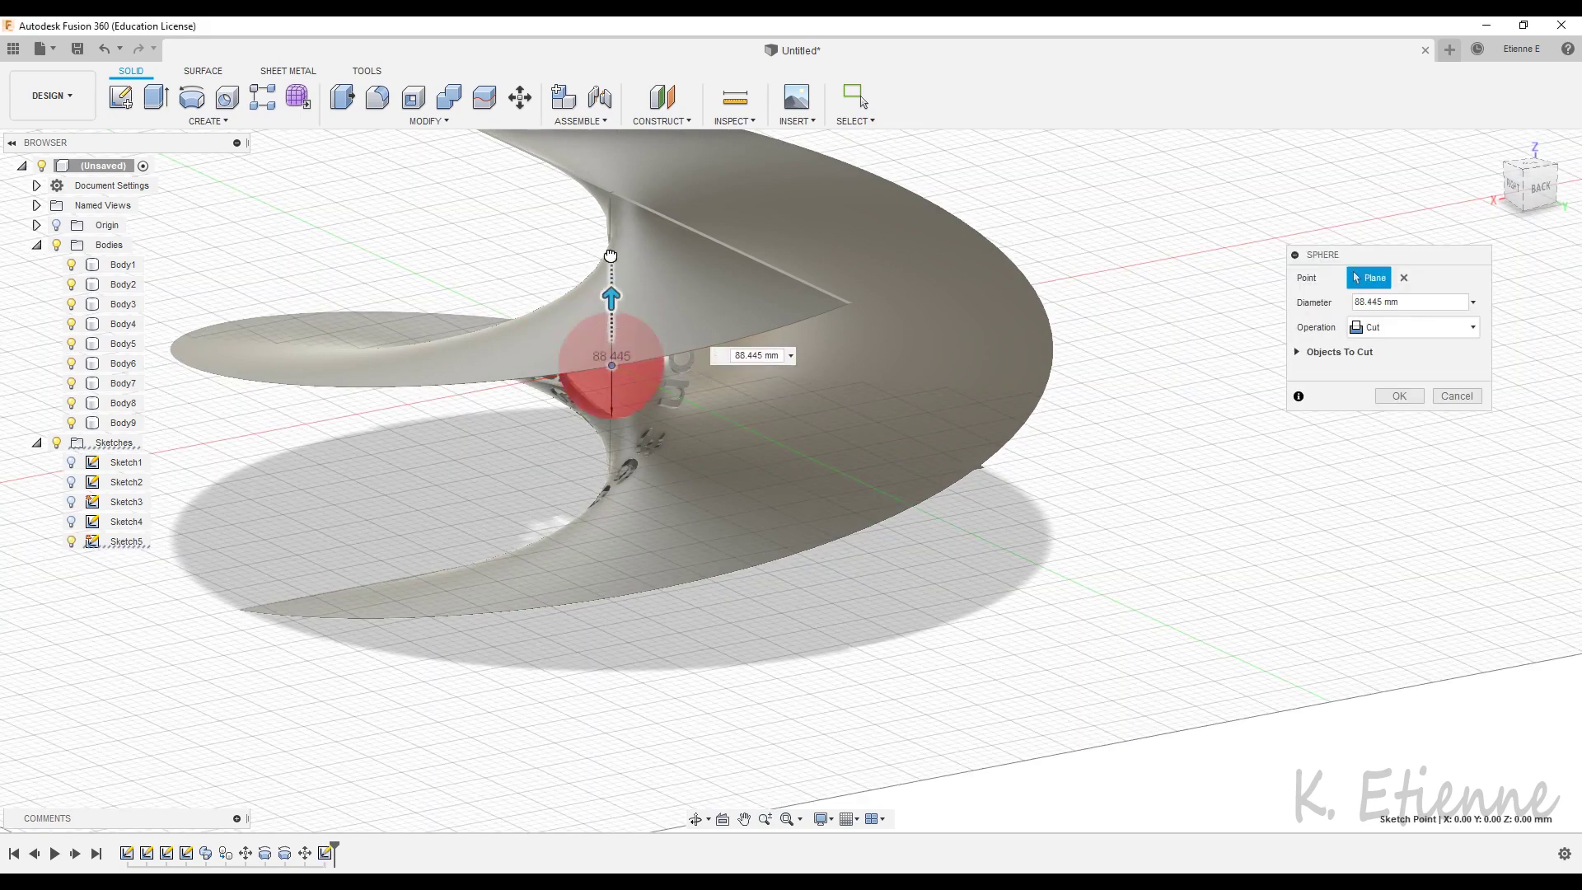
{"action": "left_click_drag", "start_coordinate": [610, 256], "coordinate": [846, 372]}
{"action": "middle_click_drag", "start_coordinate": [879, 394], "coordinate": [783, 424], "text": "shift"}
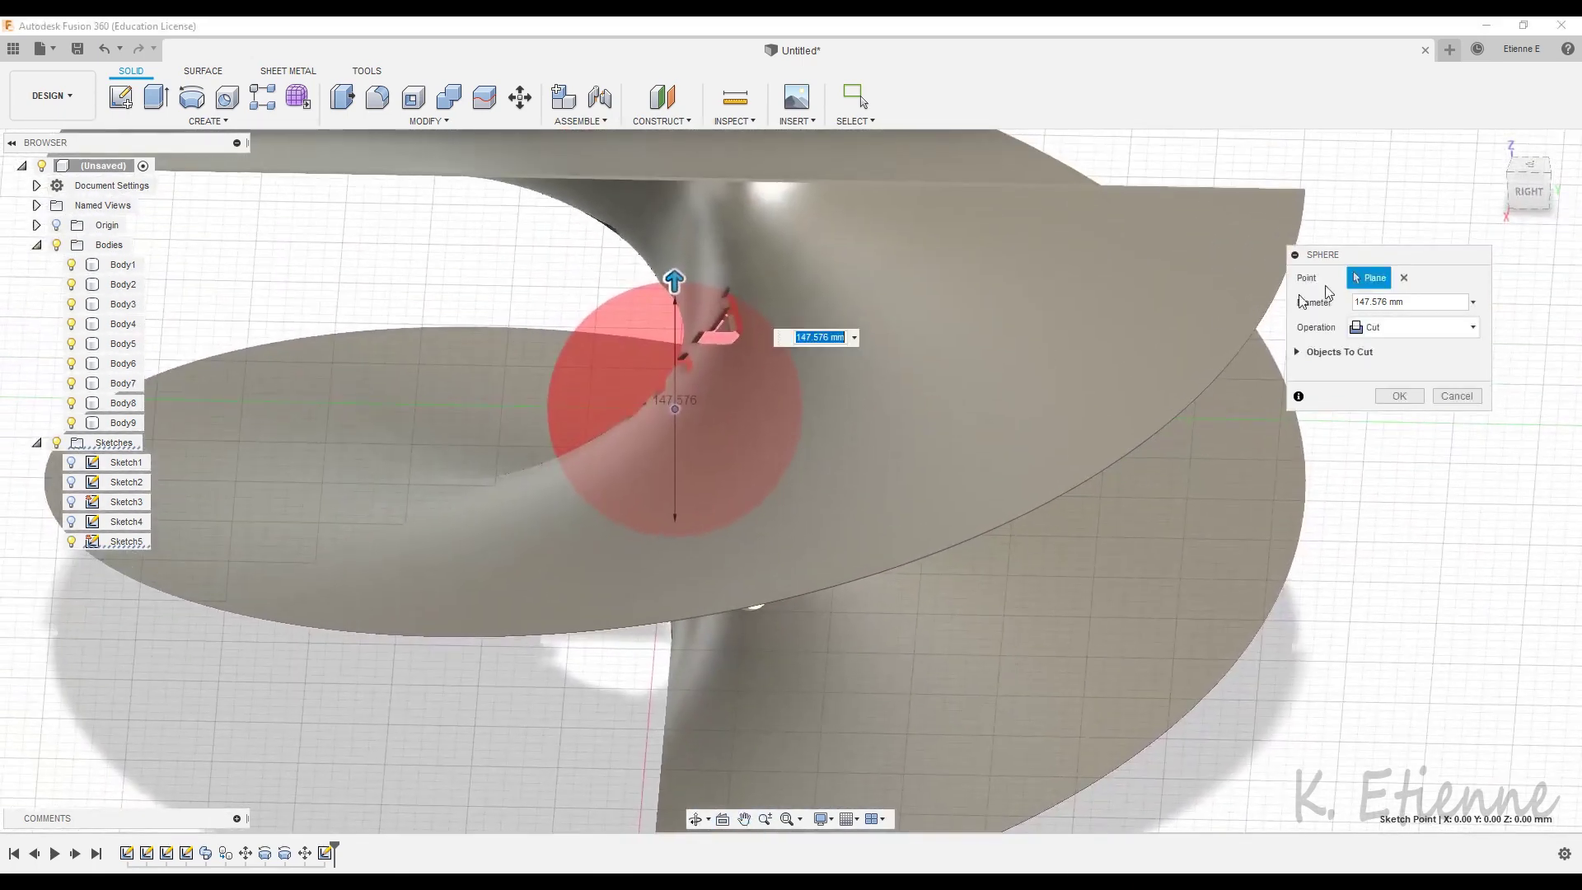
Set the sphere's operation to Intersect and its diameter to 270 mm, trimming the twisted bodies to a ball shape.
{"action": "left_click", "coordinate": [1406, 324]}
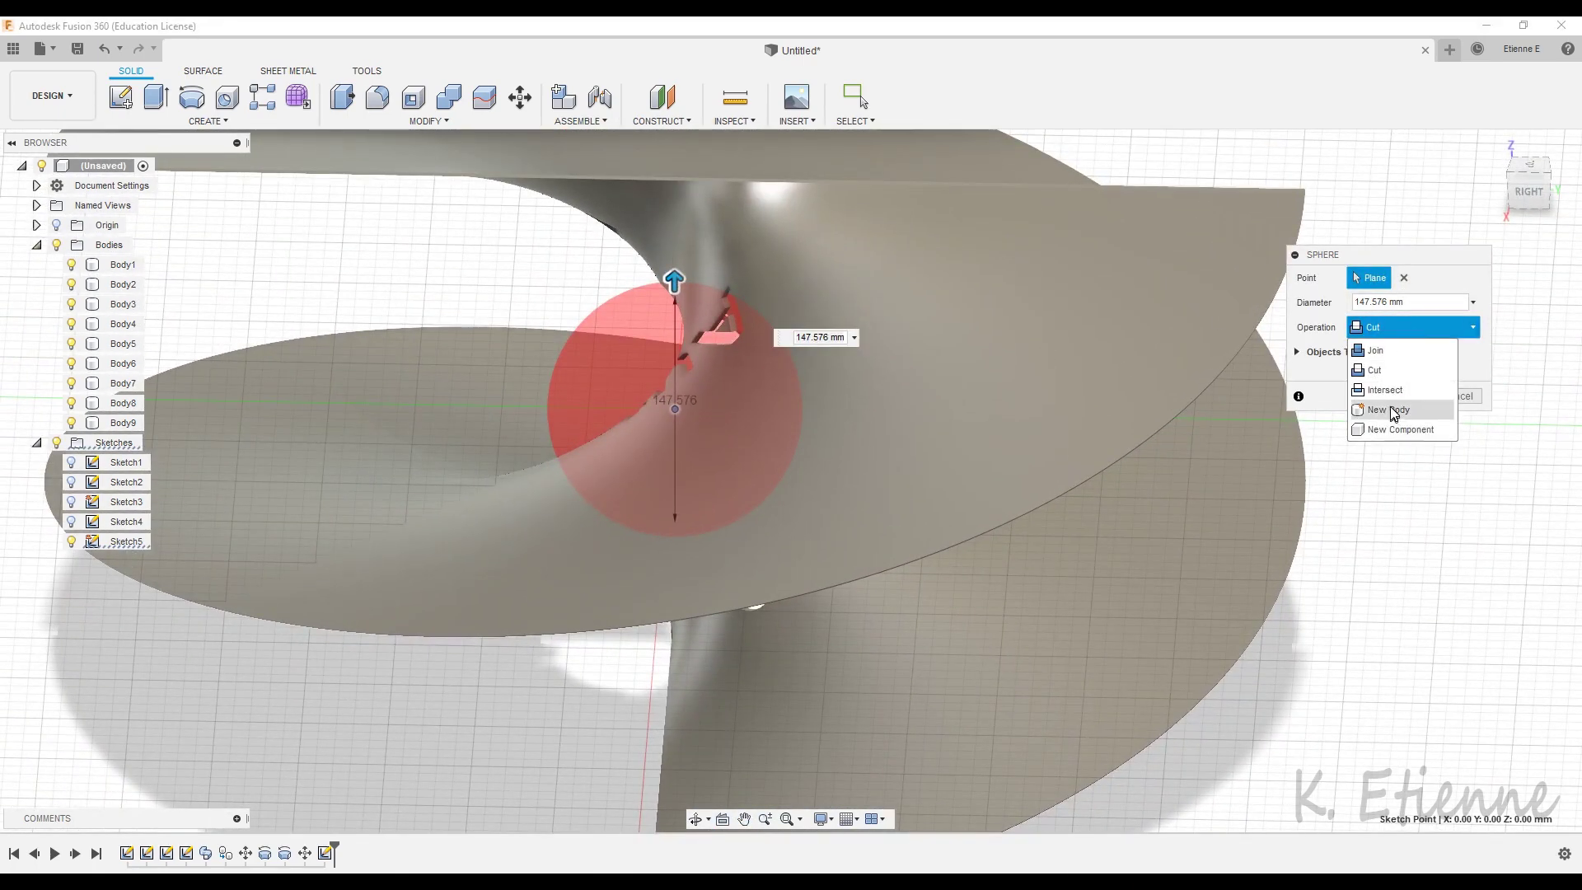
{"action": "left_click", "coordinate": [1394, 392]}
{"action": "middle_click_drag", "start_coordinate": [902, 500], "coordinate": [1024, 466], "text": "shift"}
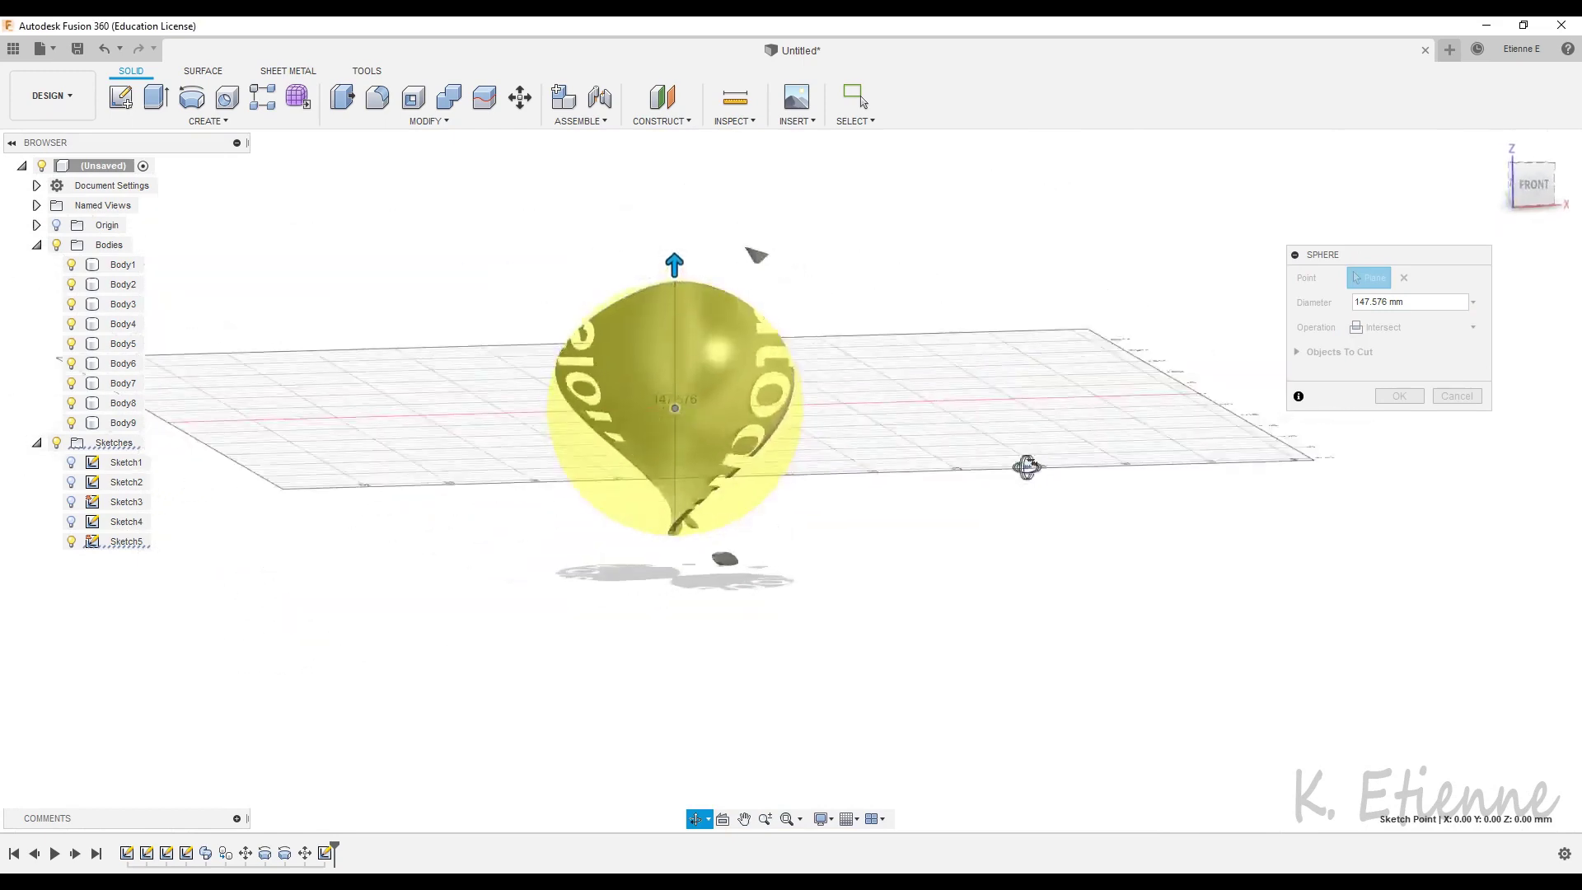
{"action": "left_click_drag", "start_coordinate": [676, 263], "coordinate": [664, 155]}
{"action": "middle_click_drag", "start_coordinate": [577, 328], "coordinate": [505, 340], "text": "shift"}
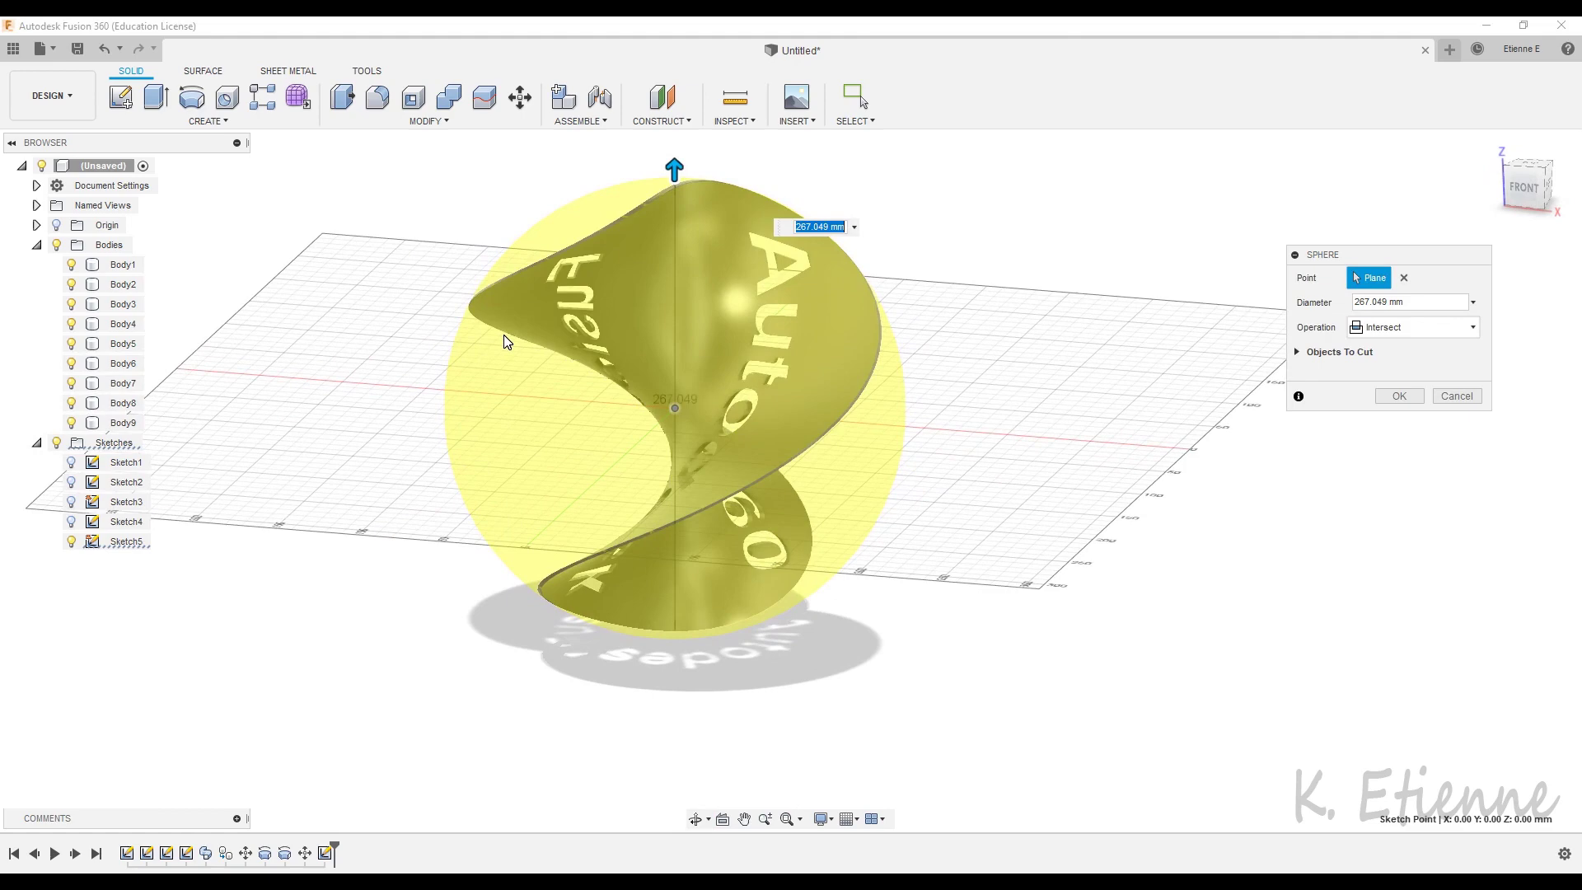
{"action": "type", "text": "270"}
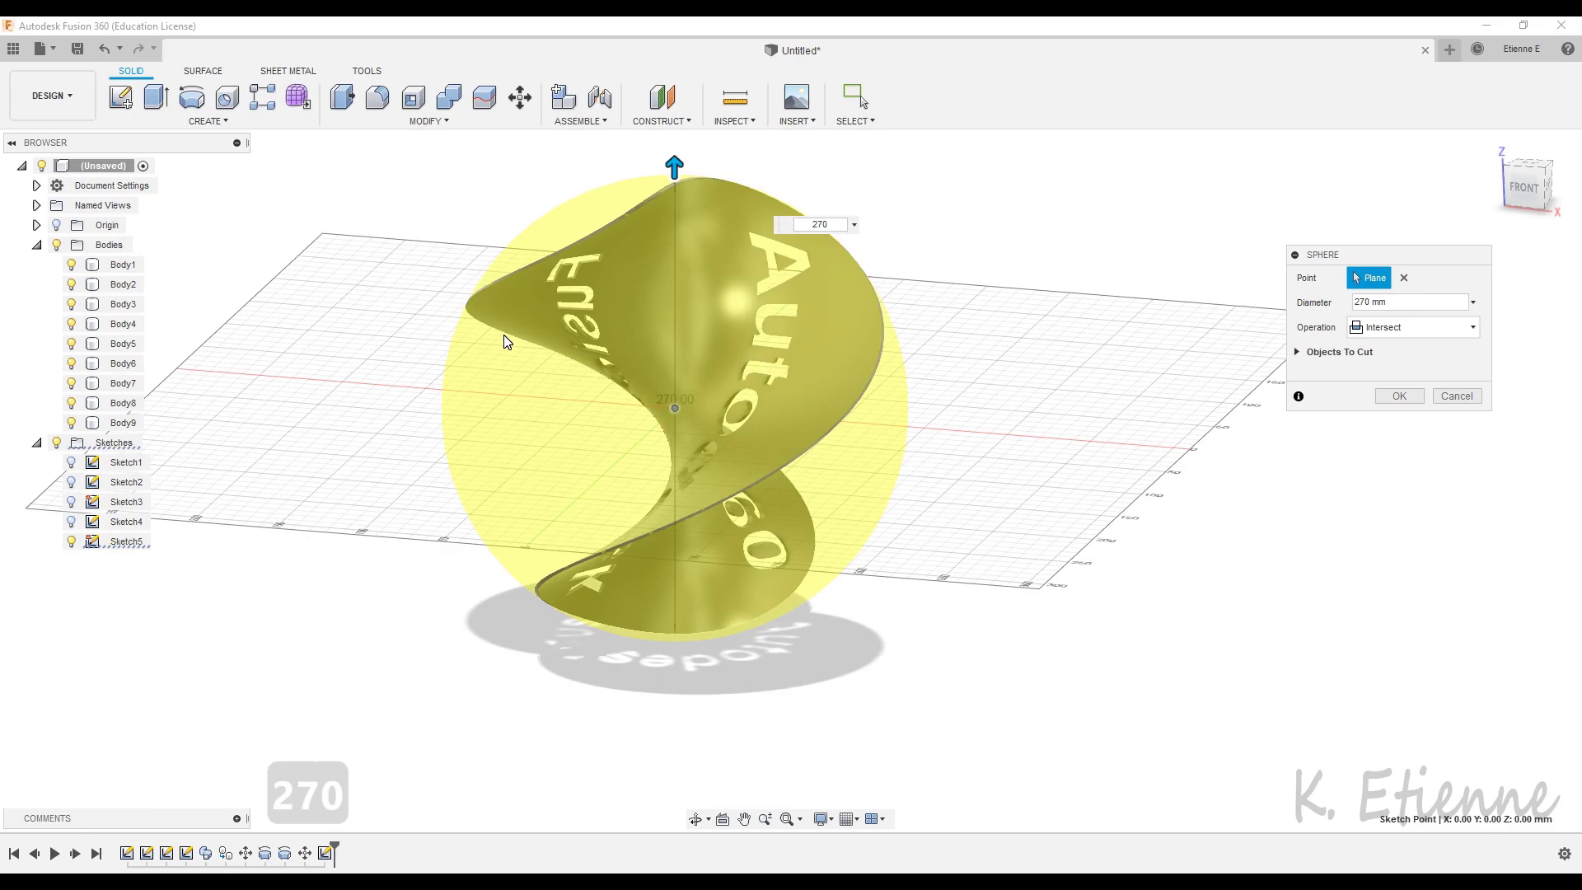
{"action": "left_click", "coordinate": [1386, 396]}
Create a second sphere centred on the origin with a 280 mm diameter as a new body.
{"action": "middle_click_drag", "start_coordinate": [955, 454], "coordinate": [675, 449], "text": "shift"}
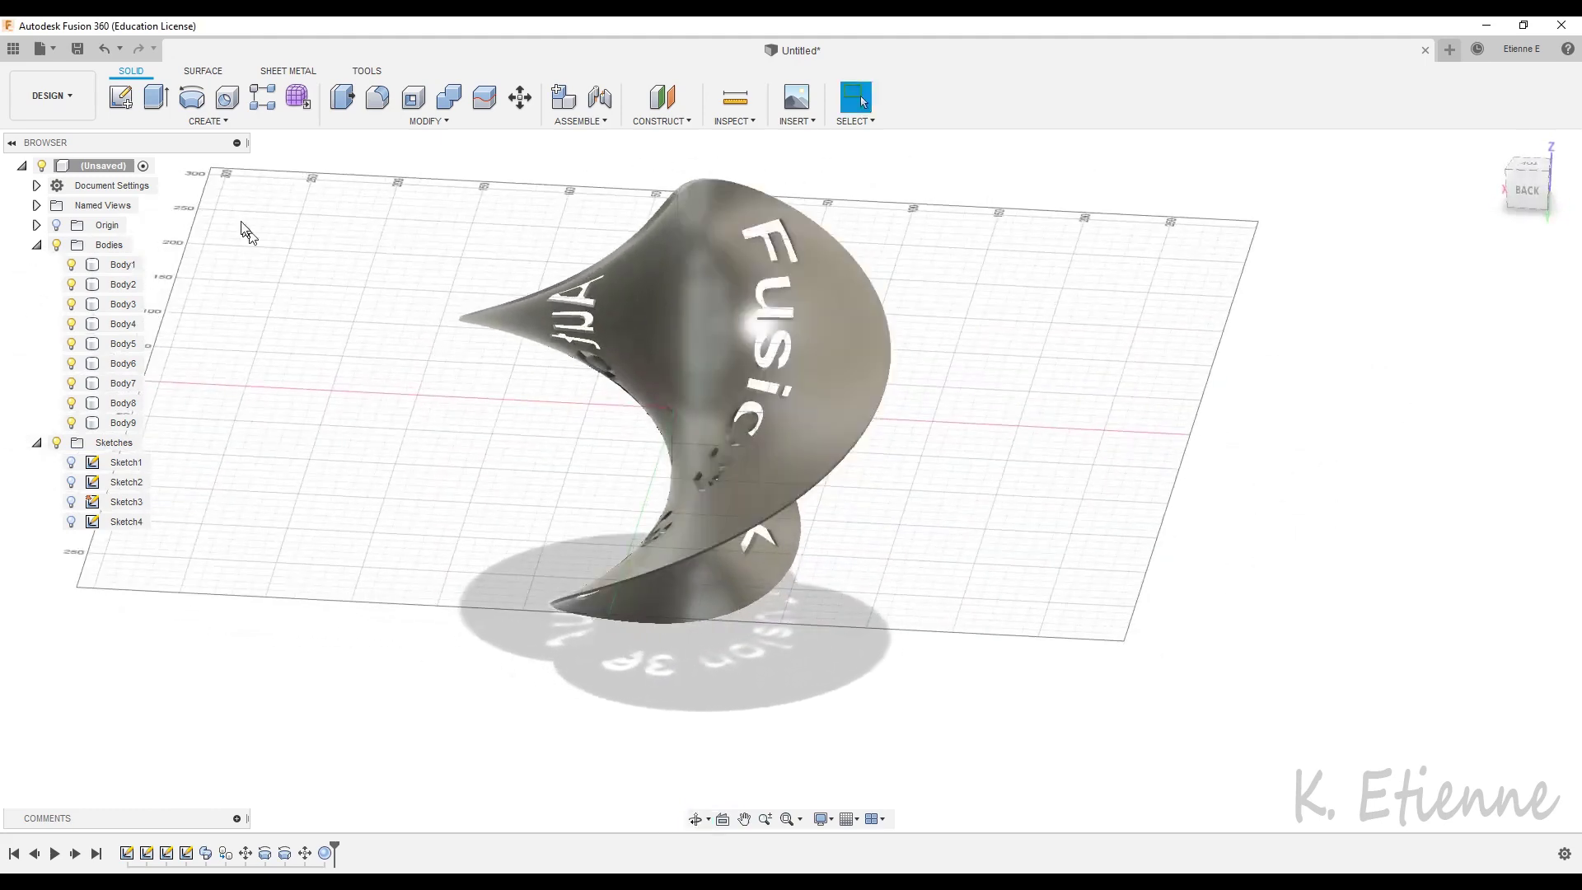
{"action": "left_click", "coordinate": [169, 124]}
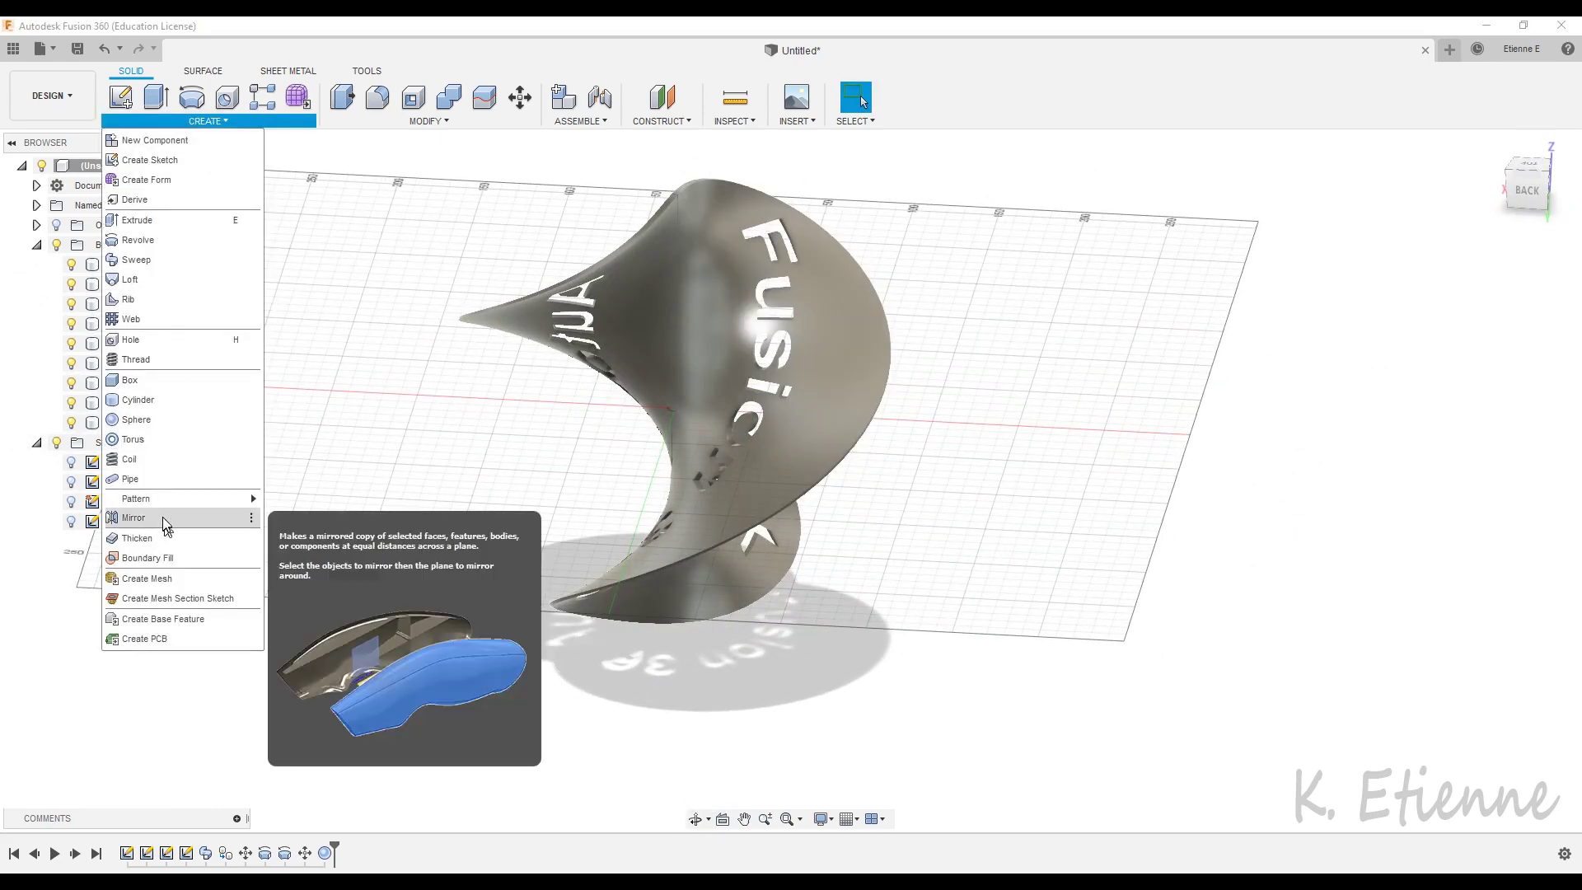
{"action": "left_click", "coordinate": [140, 418]}
{"action": "left_click", "coordinate": [603, 424]}
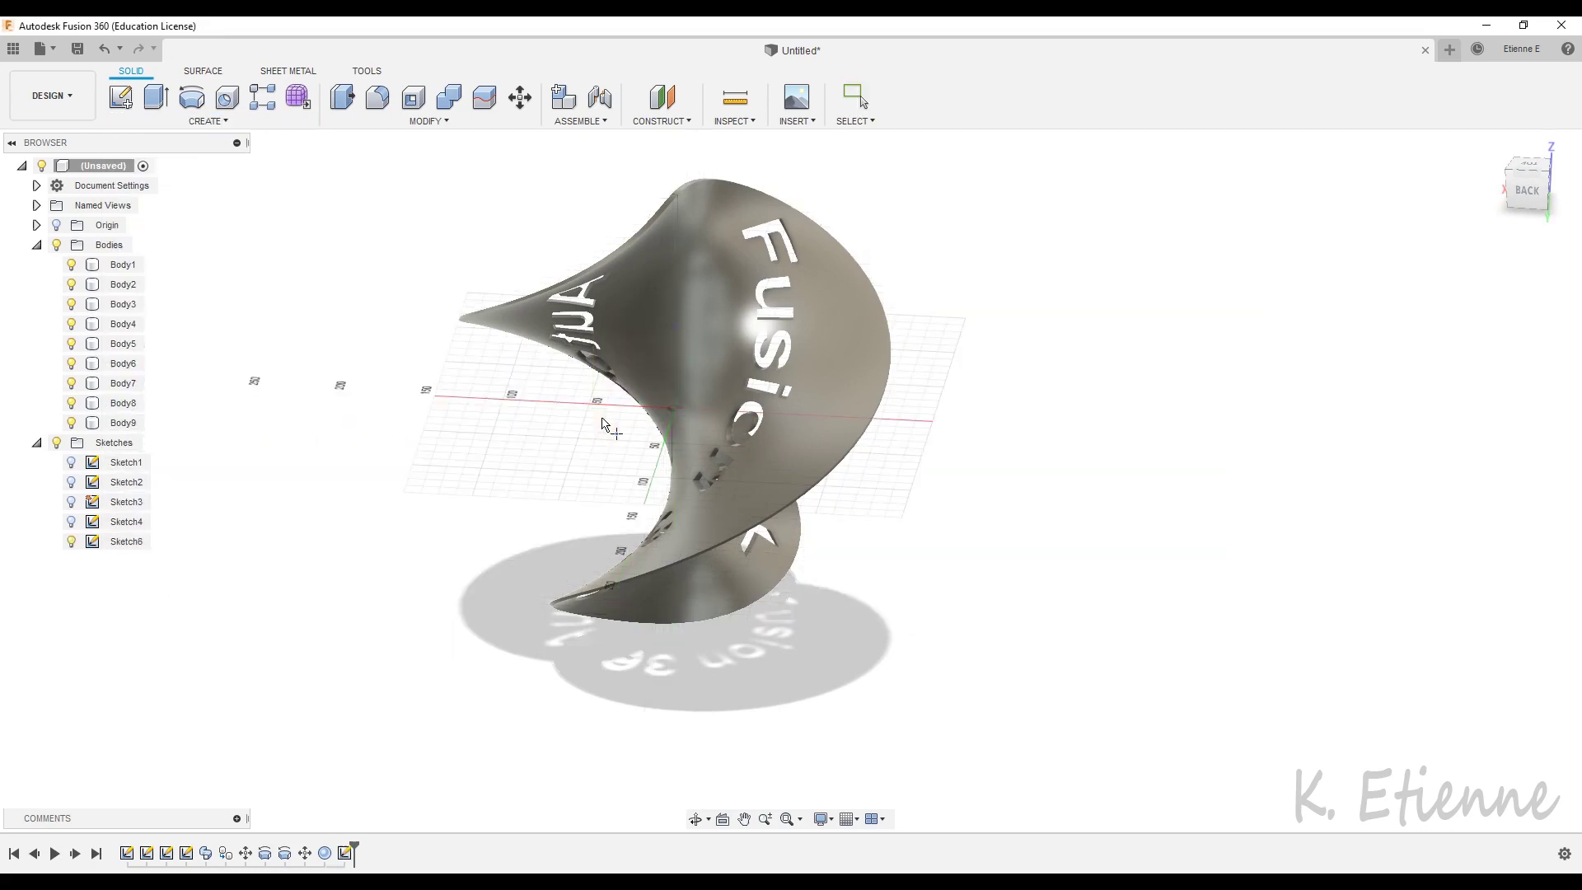
{"action": "left_click", "coordinate": [676, 408]}
{"action": "type", "text": "28"}
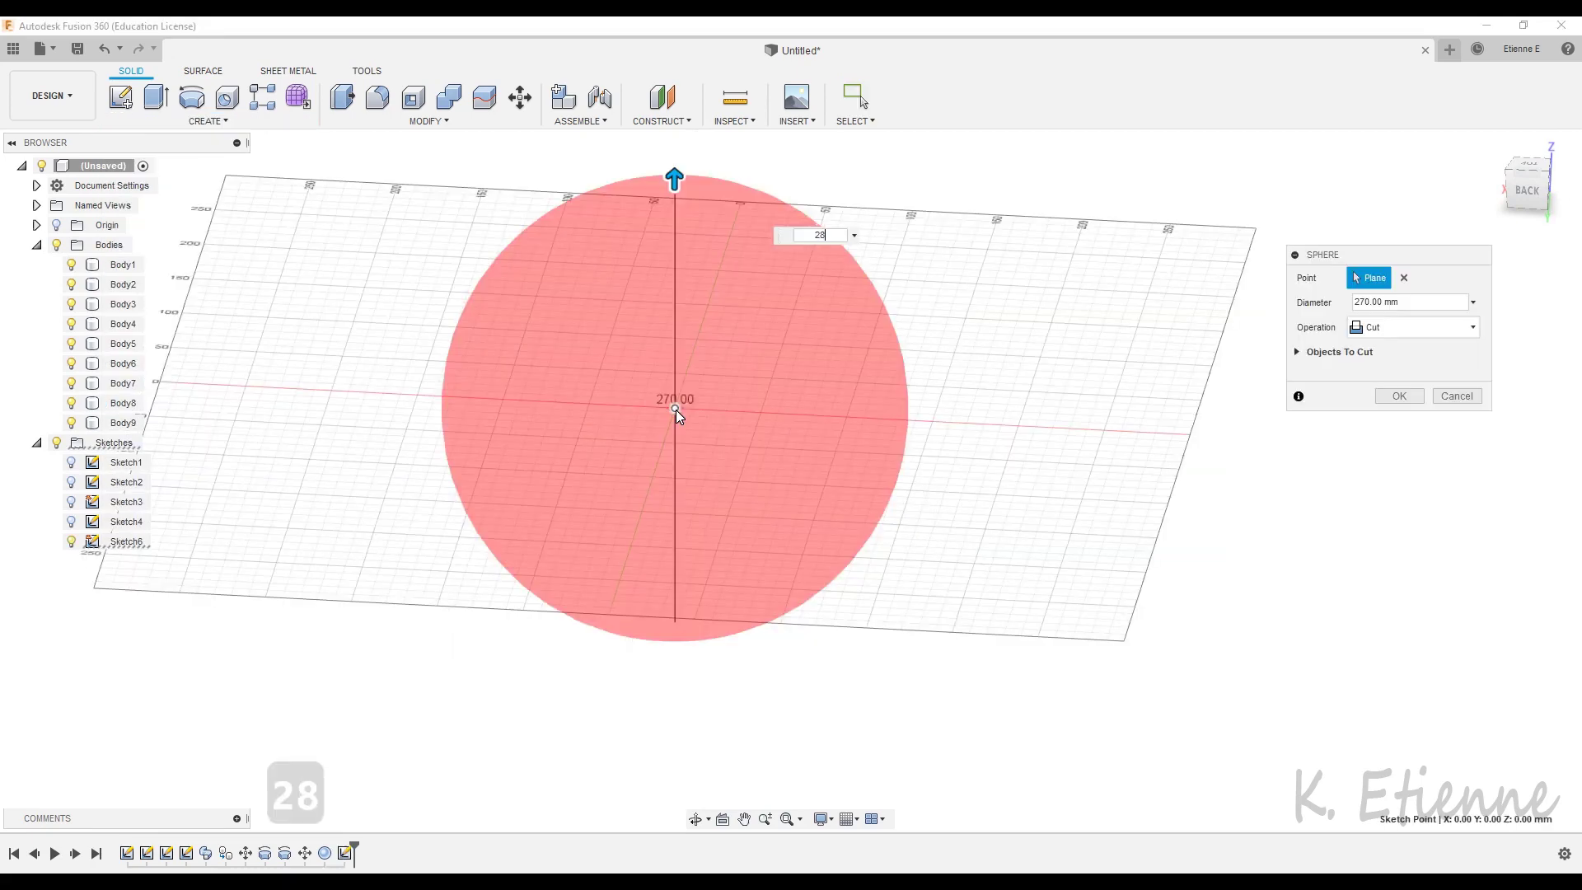
{"action": "type", "text": "0"}
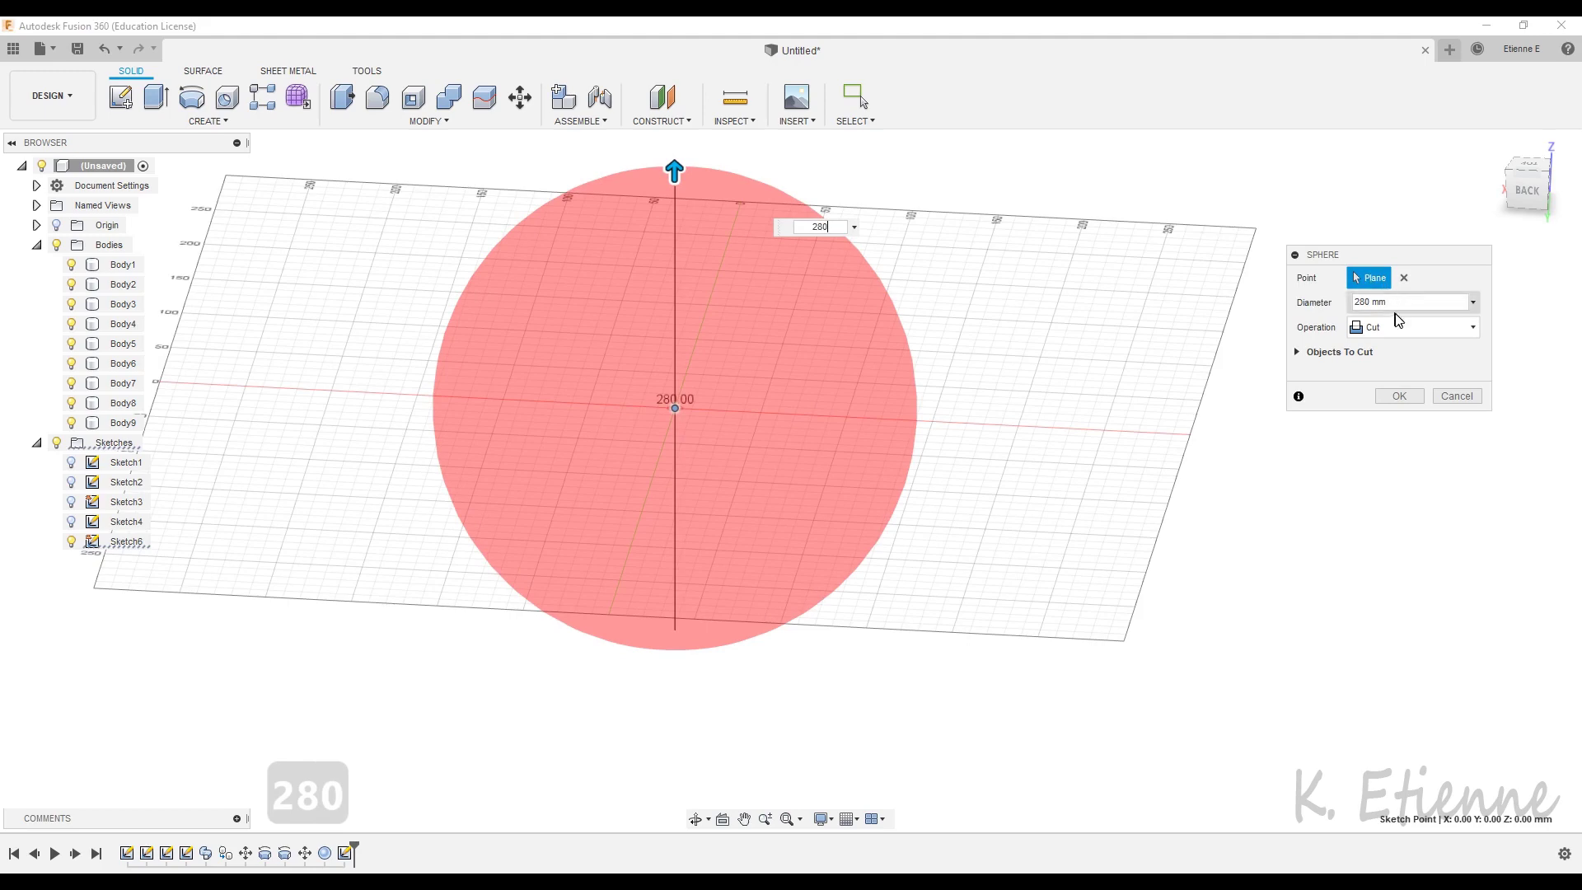
{"action": "left_click", "coordinate": [1398, 326]}
{"action": "left_click", "coordinate": [1399, 417]}
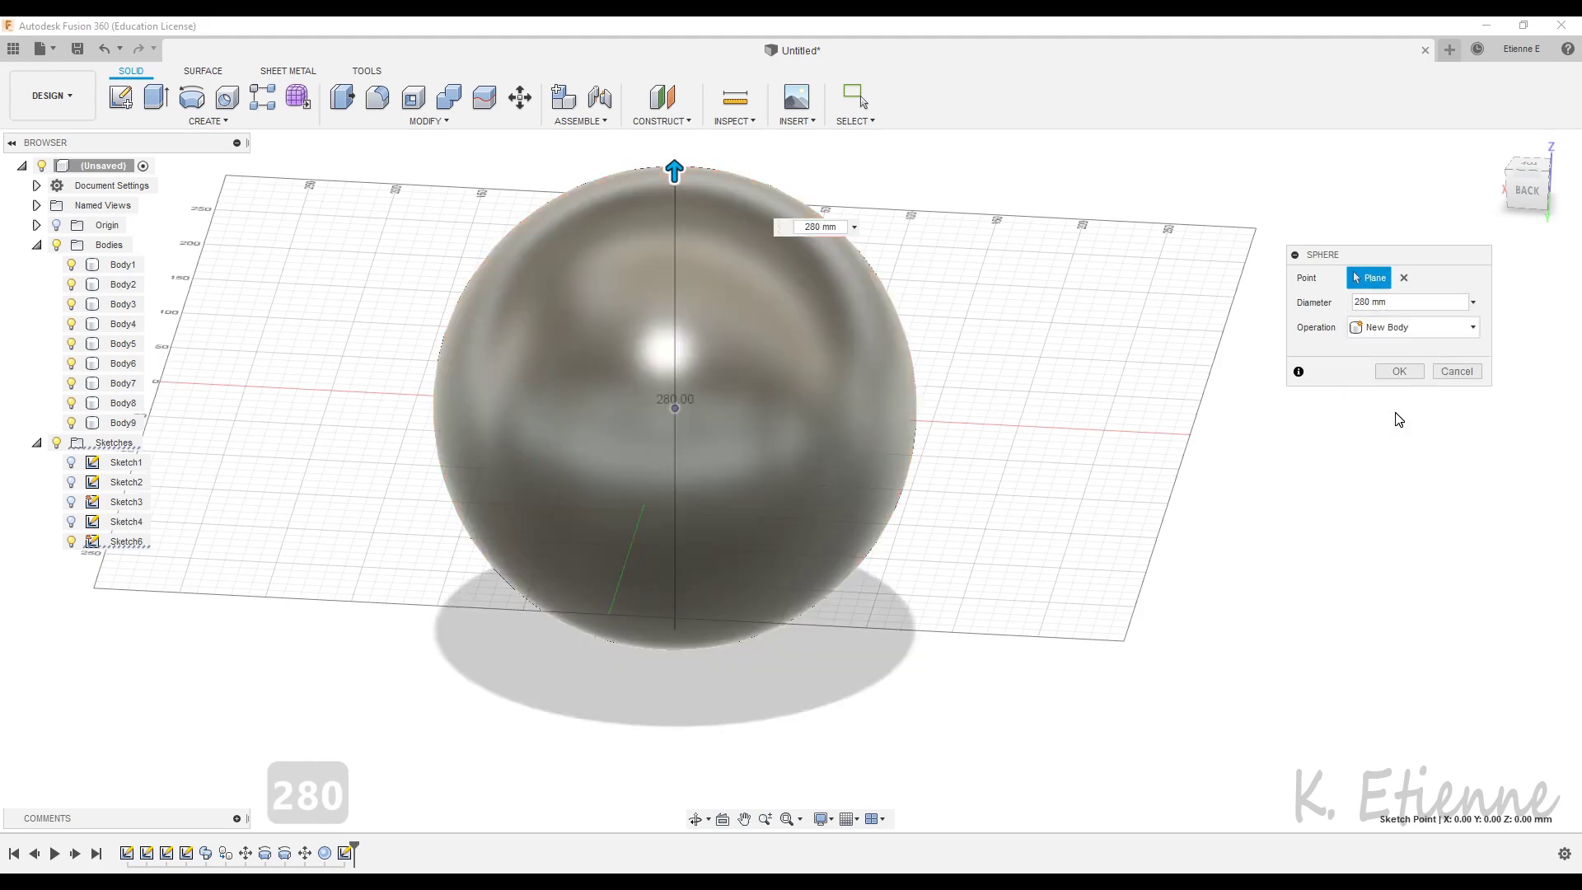
{"action": "left_click", "coordinate": [1399, 371]}
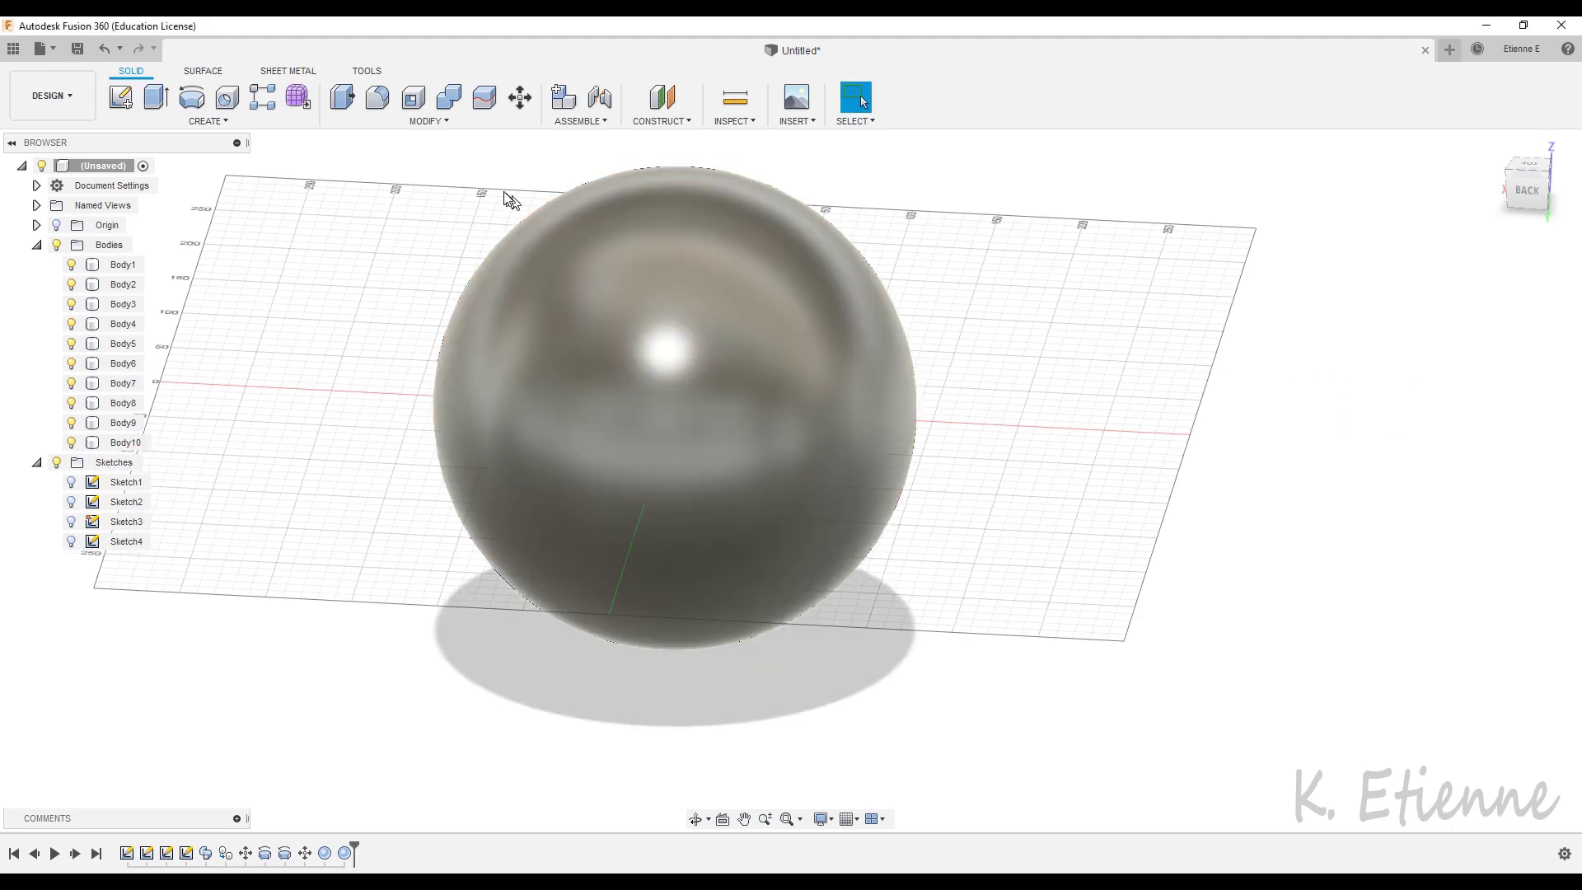
Edit the Steel - Satin appearance to turquoise with RGB 47, 214, 209 and set its roughness to 0.1.
{"action": "key", "text": "a"}
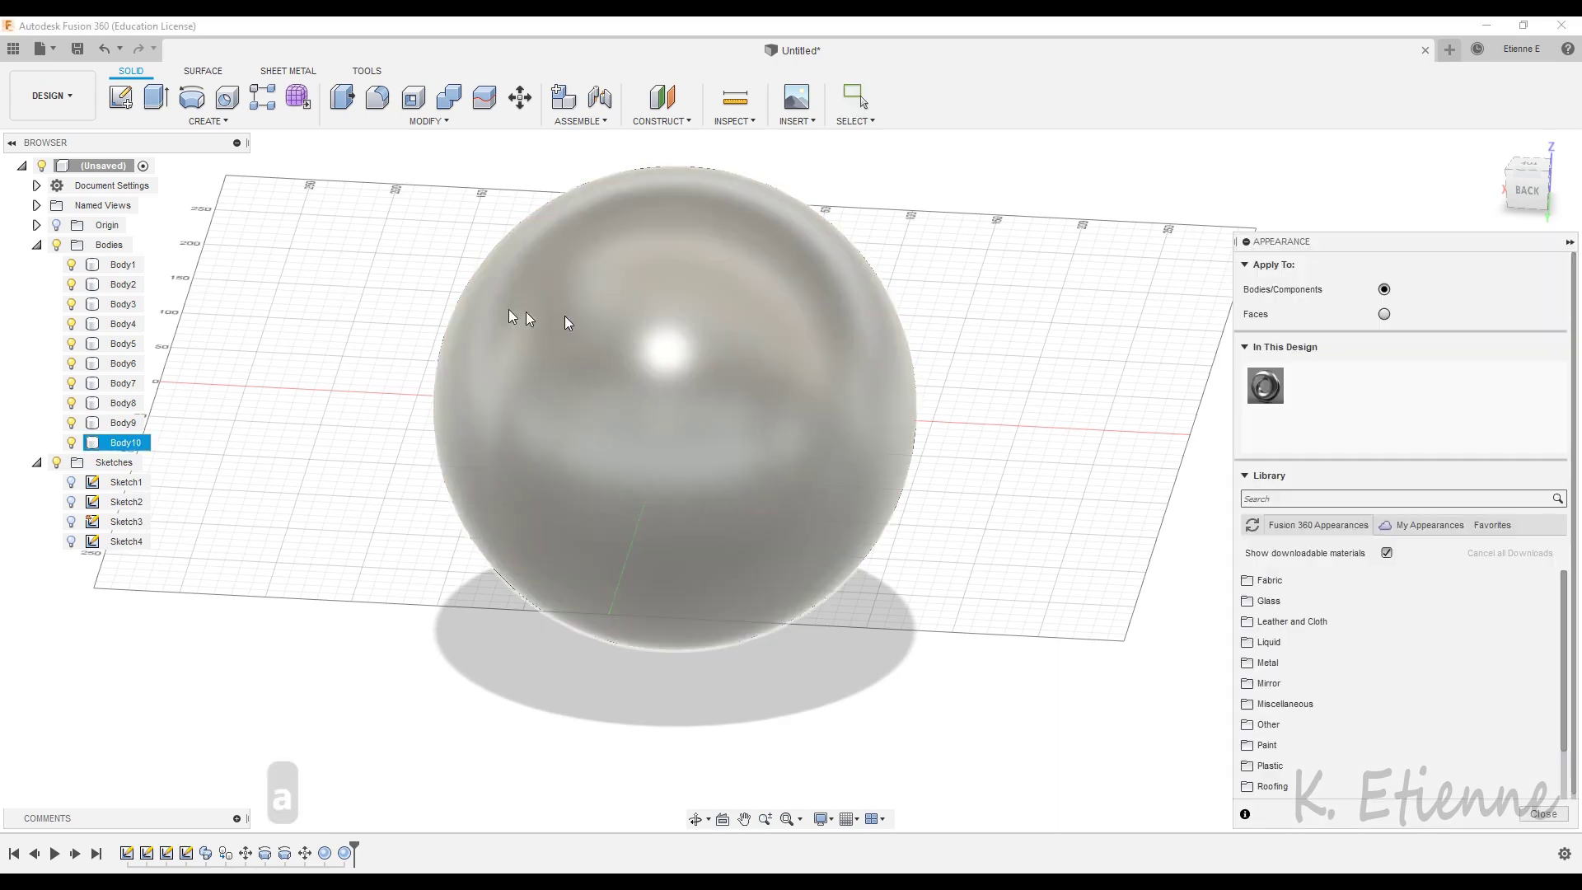
{"action": "right_click", "coordinate": [1247, 392]}
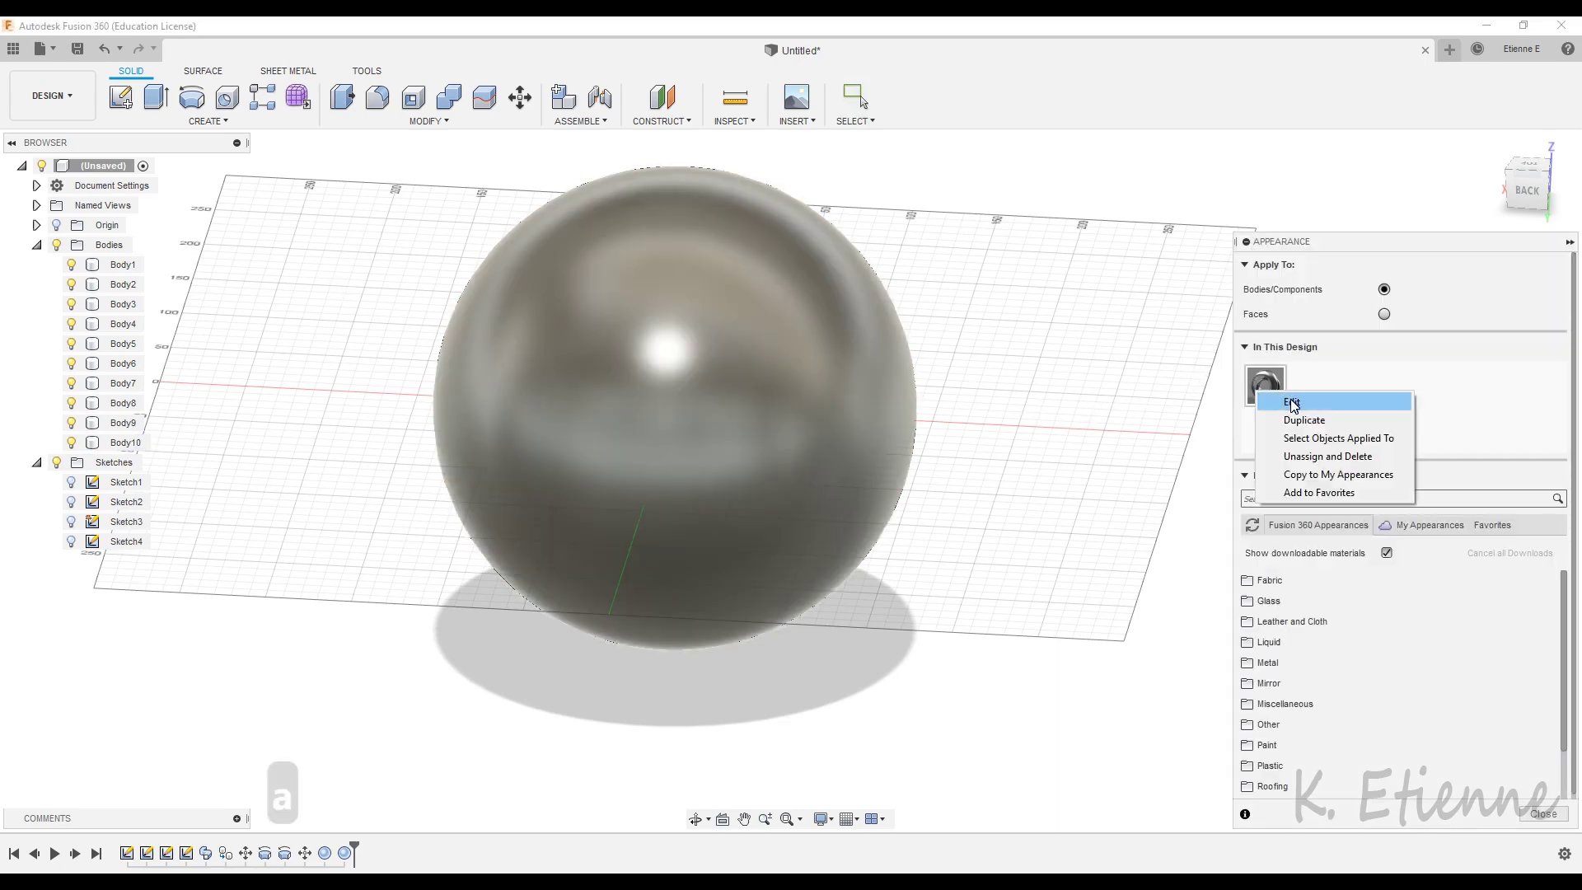
{"action": "left_click", "coordinate": [1267, 400]}
{"action": "left_click_drag", "start_coordinate": [1219, 317], "coordinate": [1146, 323]}
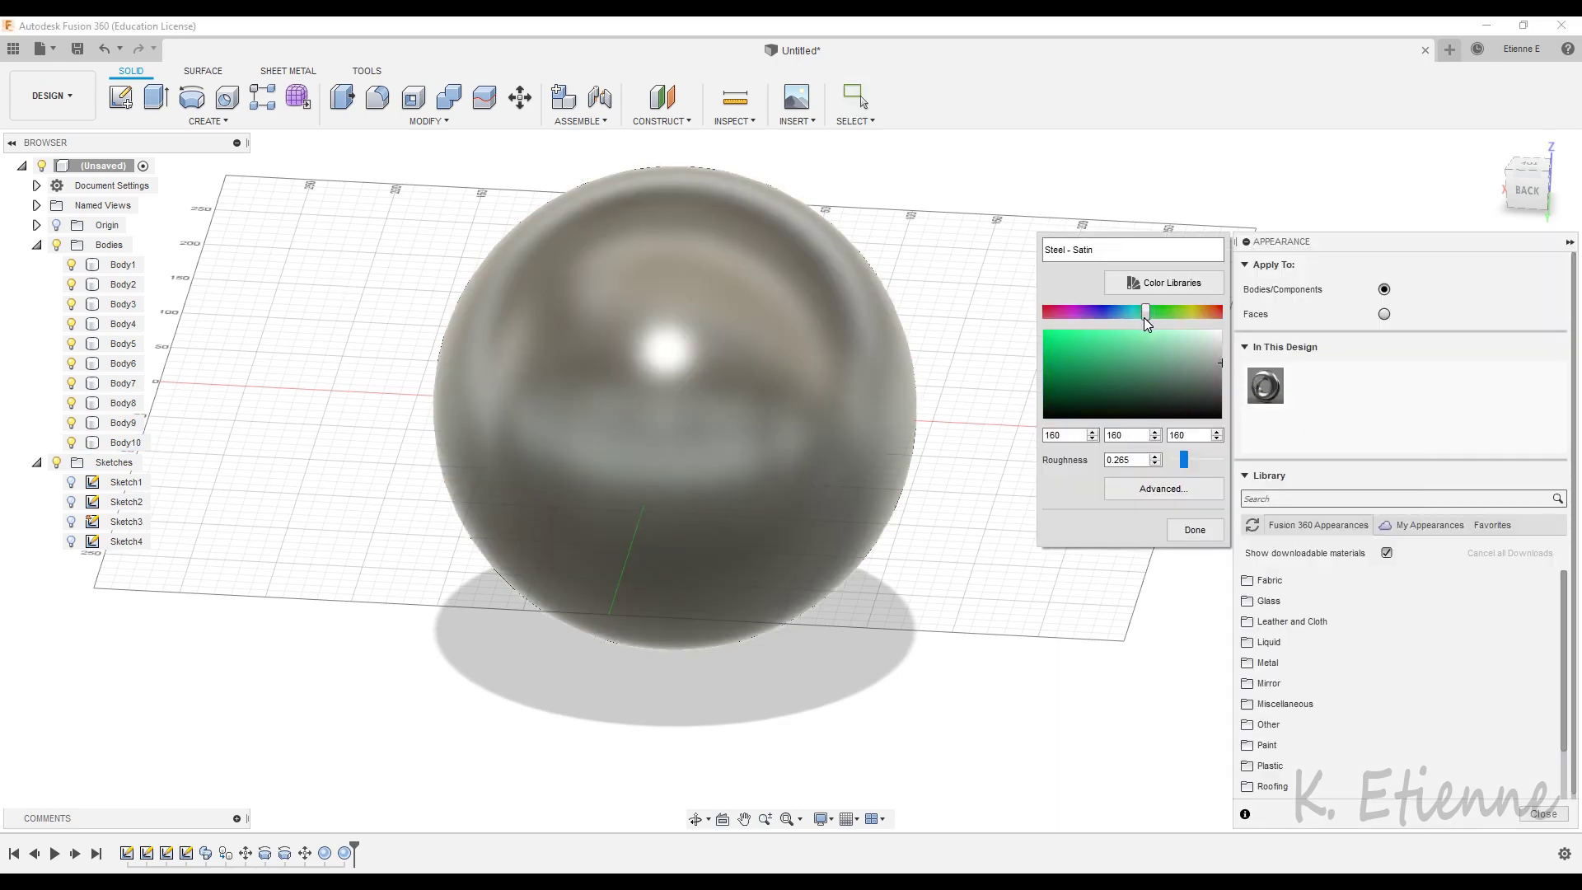
{"action": "left_click", "coordinate": [1086, 351]}
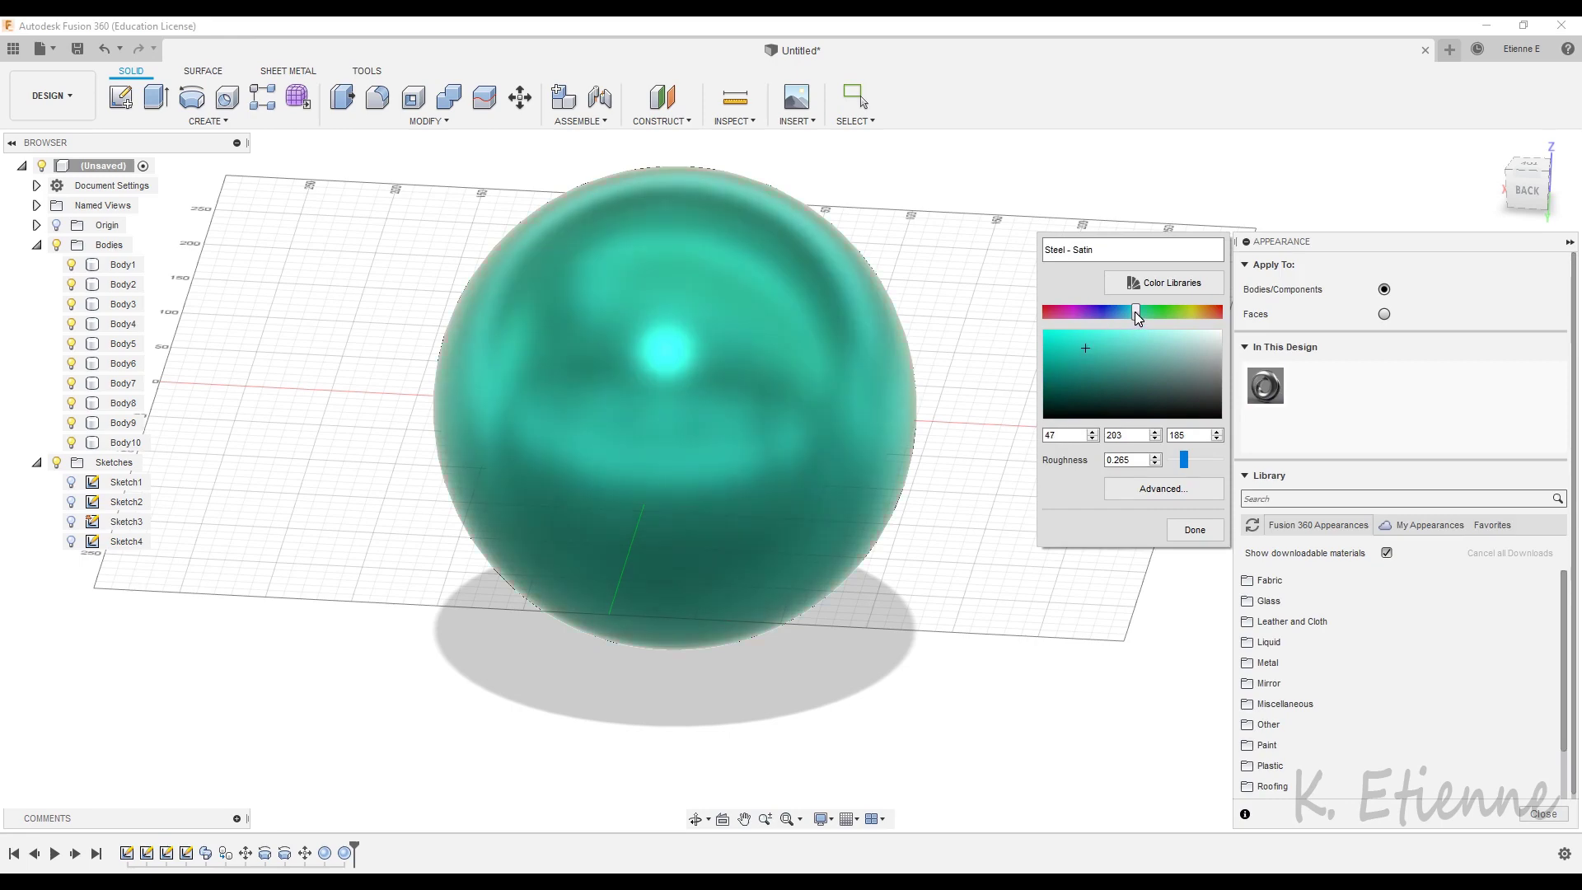
{"action": "left_click", "coordinate": [1082, 344]}
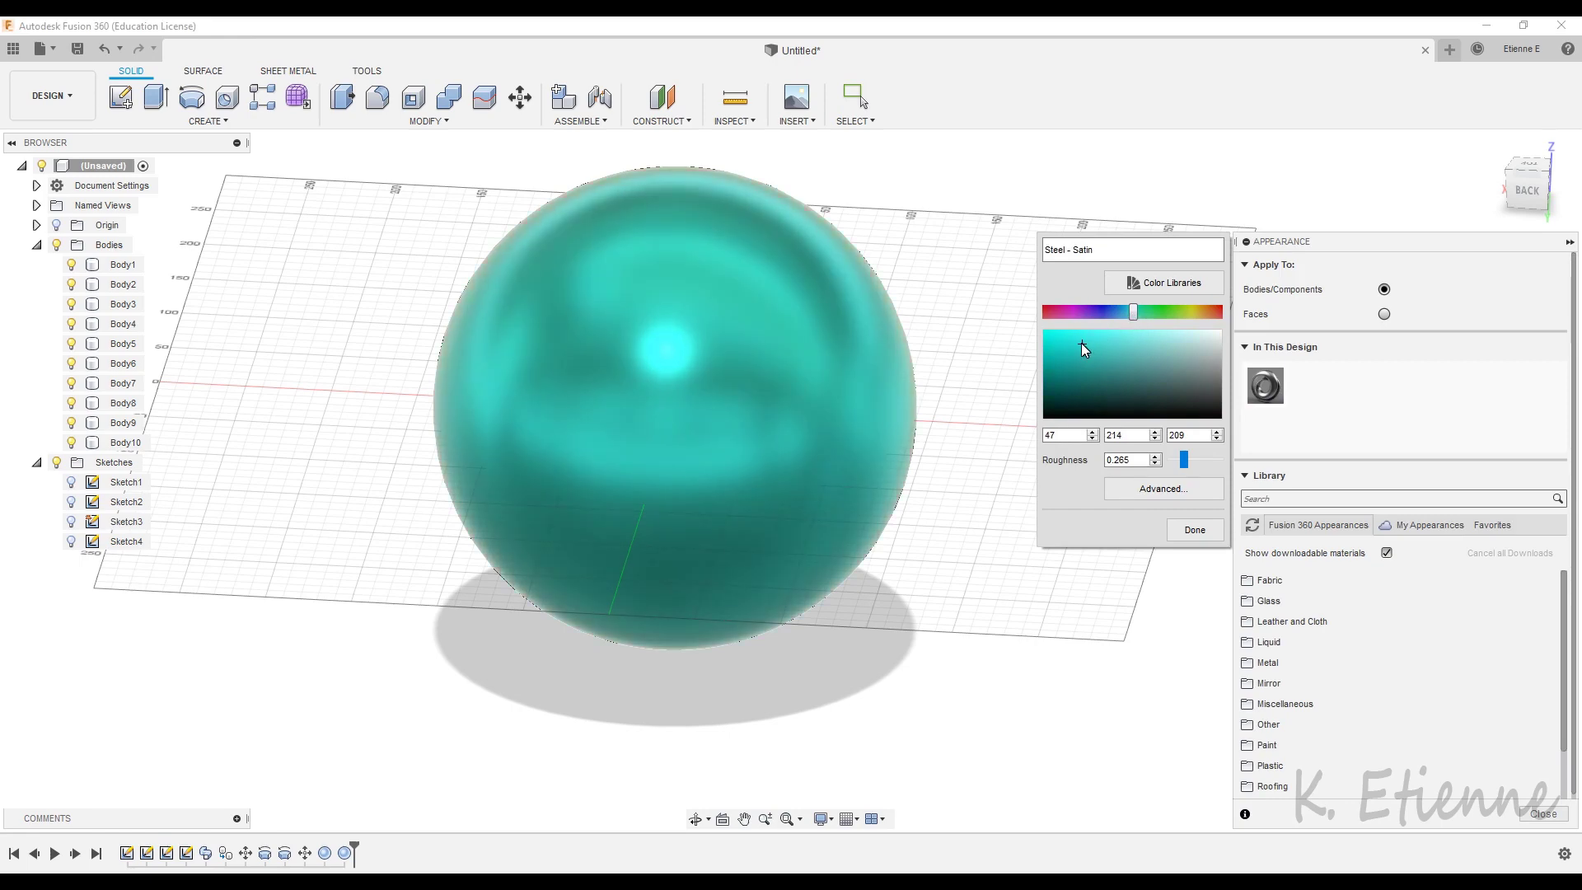
{"action": "left_click_drag", "start_coordinate": [1133, 461], "coordinate": [1113, 462]}
{"action": "type", "text": "0.1"}
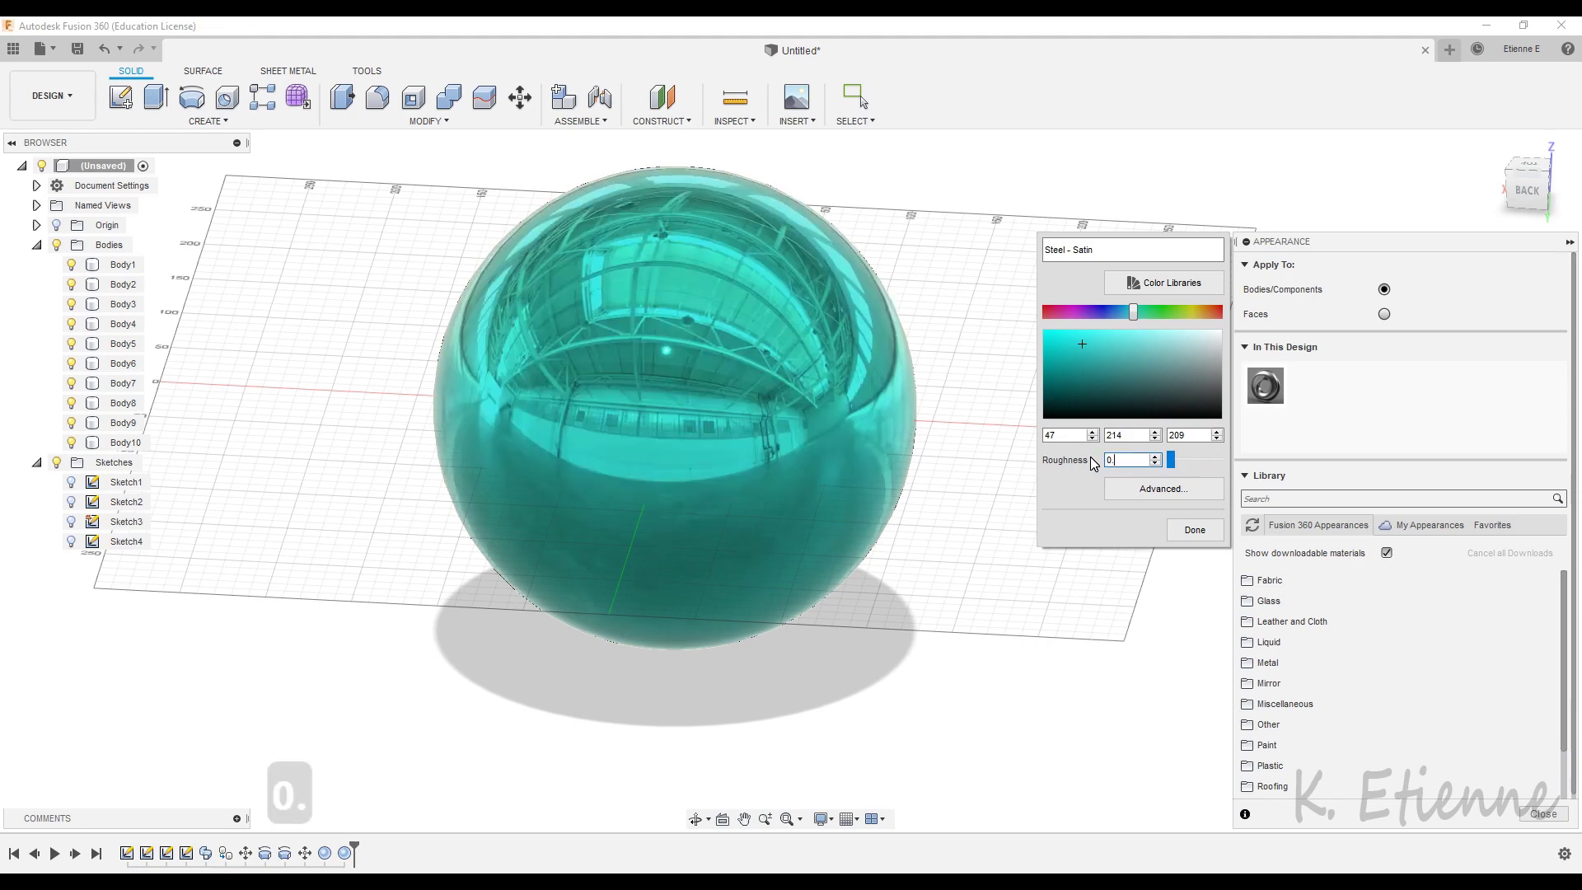
{"action": "left_click", "coordinate": [1193, 530]}
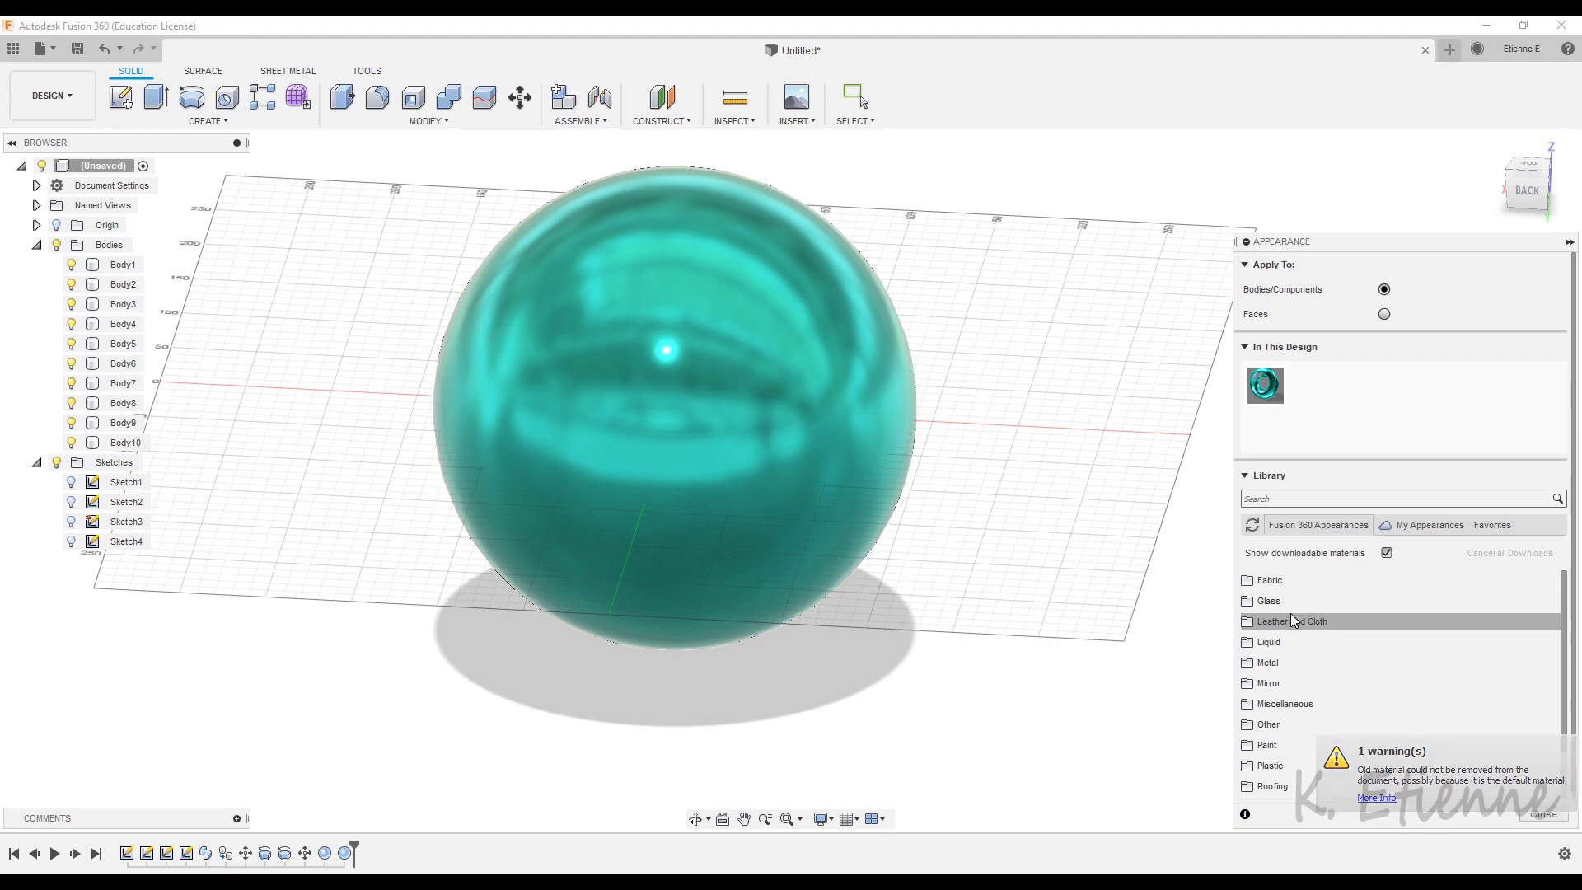
Add the smooth Glass (Clear) appearance to the design and apply it to the outer sphere, Body10.
{"action": "left_click", "coordinate": [1256, 602]}
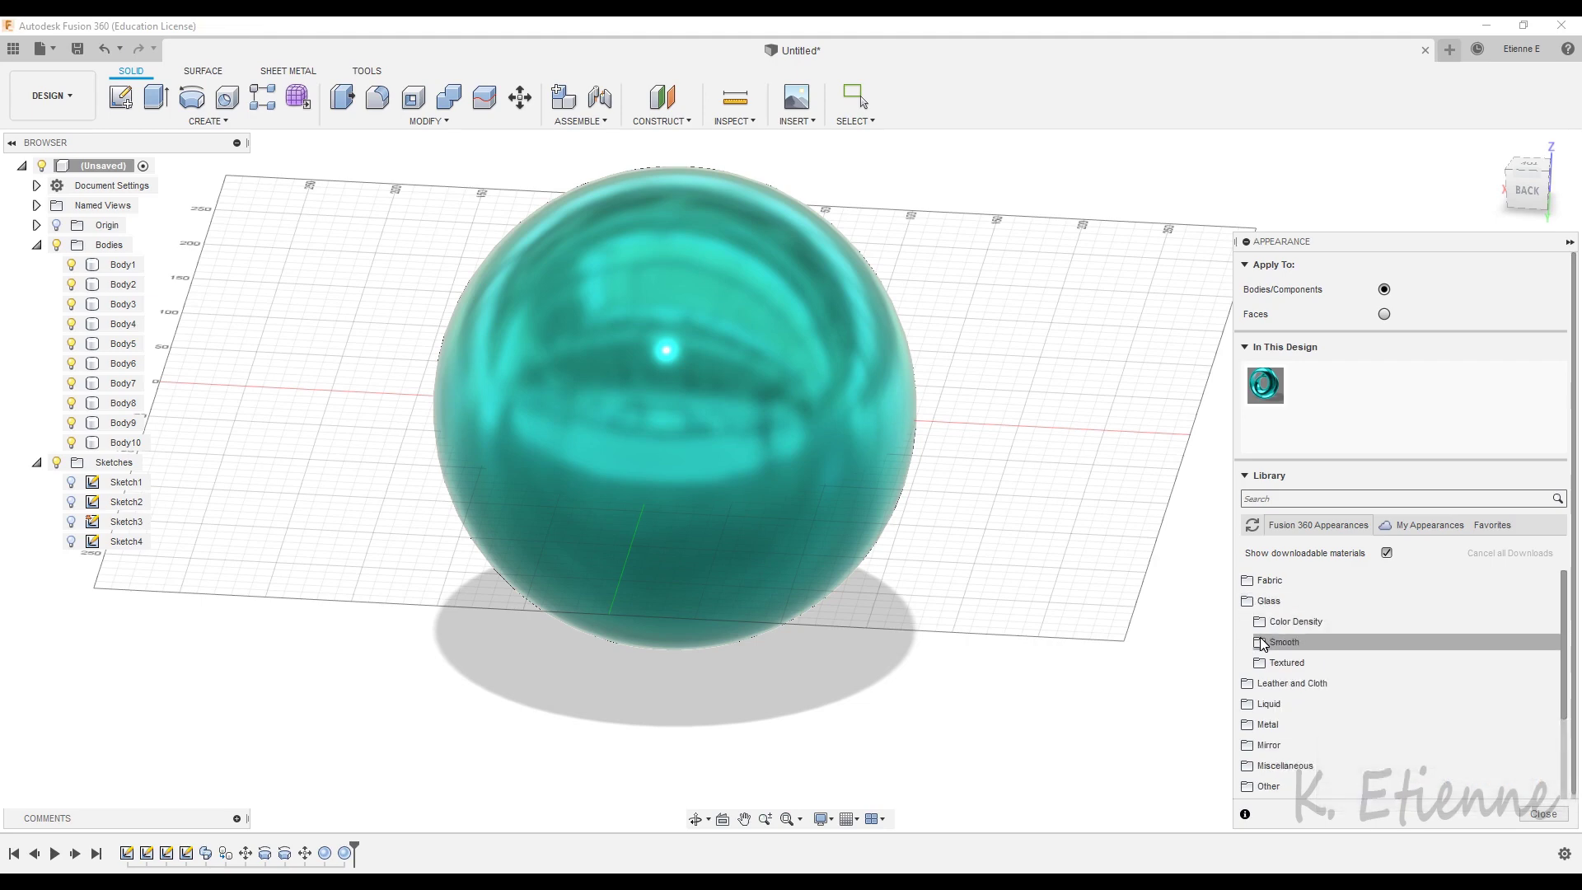
{"action": "left_click", "coordinate": [1262, 642]}
{"action": "scroll", "coordinate": [1334, 657], "scroll_direction": "down", "scroll_amount": 1}
{"action": "left_click_drag", "start_coordinate": [1335, 744], "coordinate": [1355, 432]}
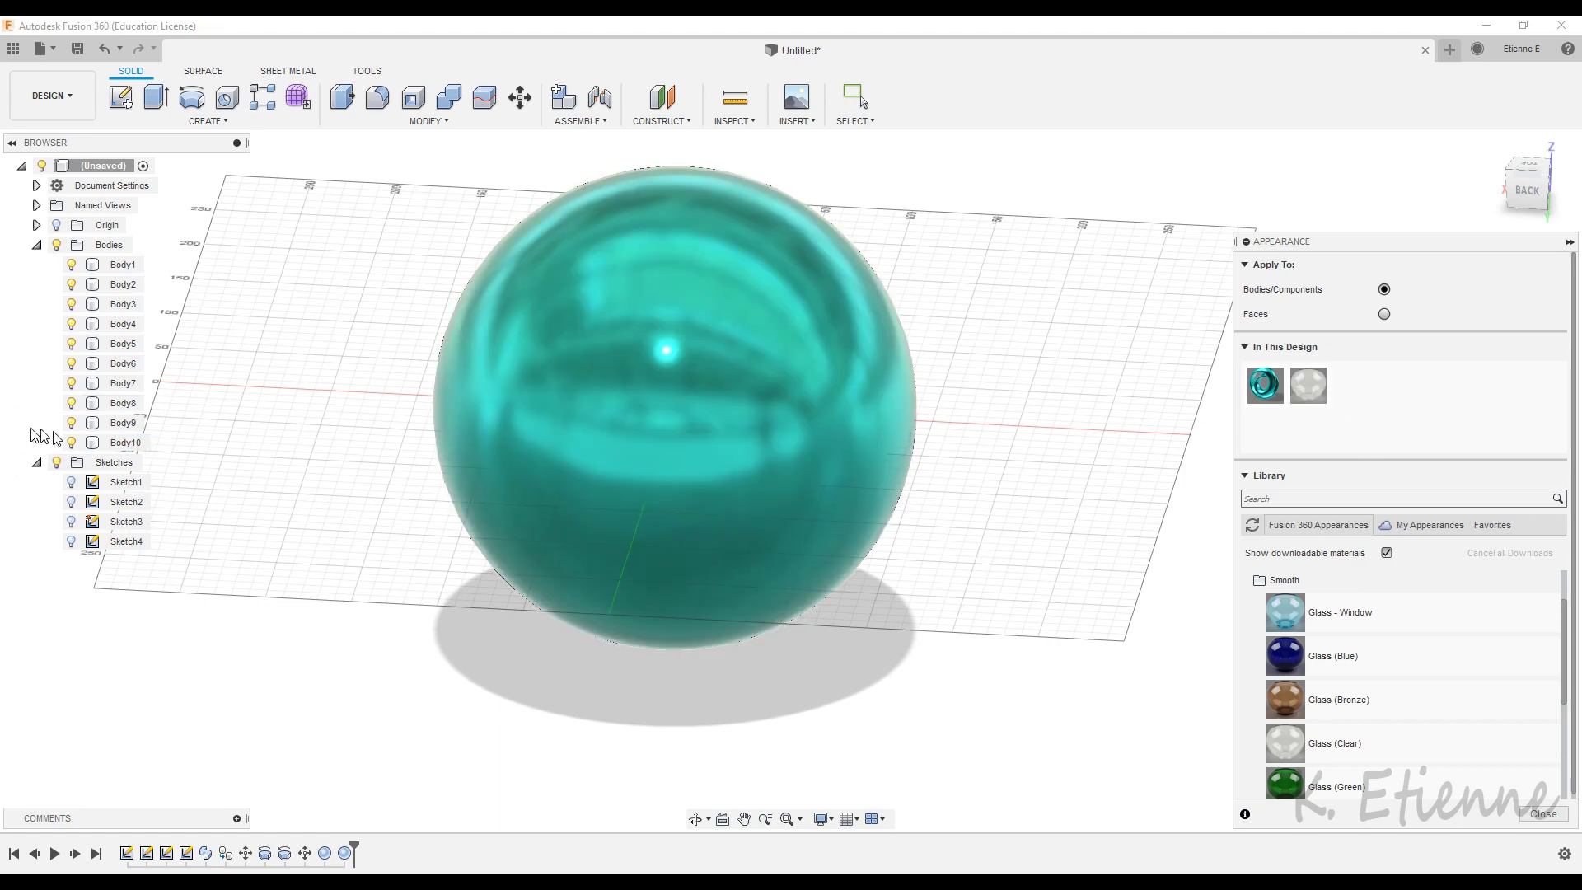
{"action": "left_click", "coordinate": [124, 442]}
{"action": "left_click_drag", "start_coordinate": [1309, 384], "coordinate": [138, 449]}
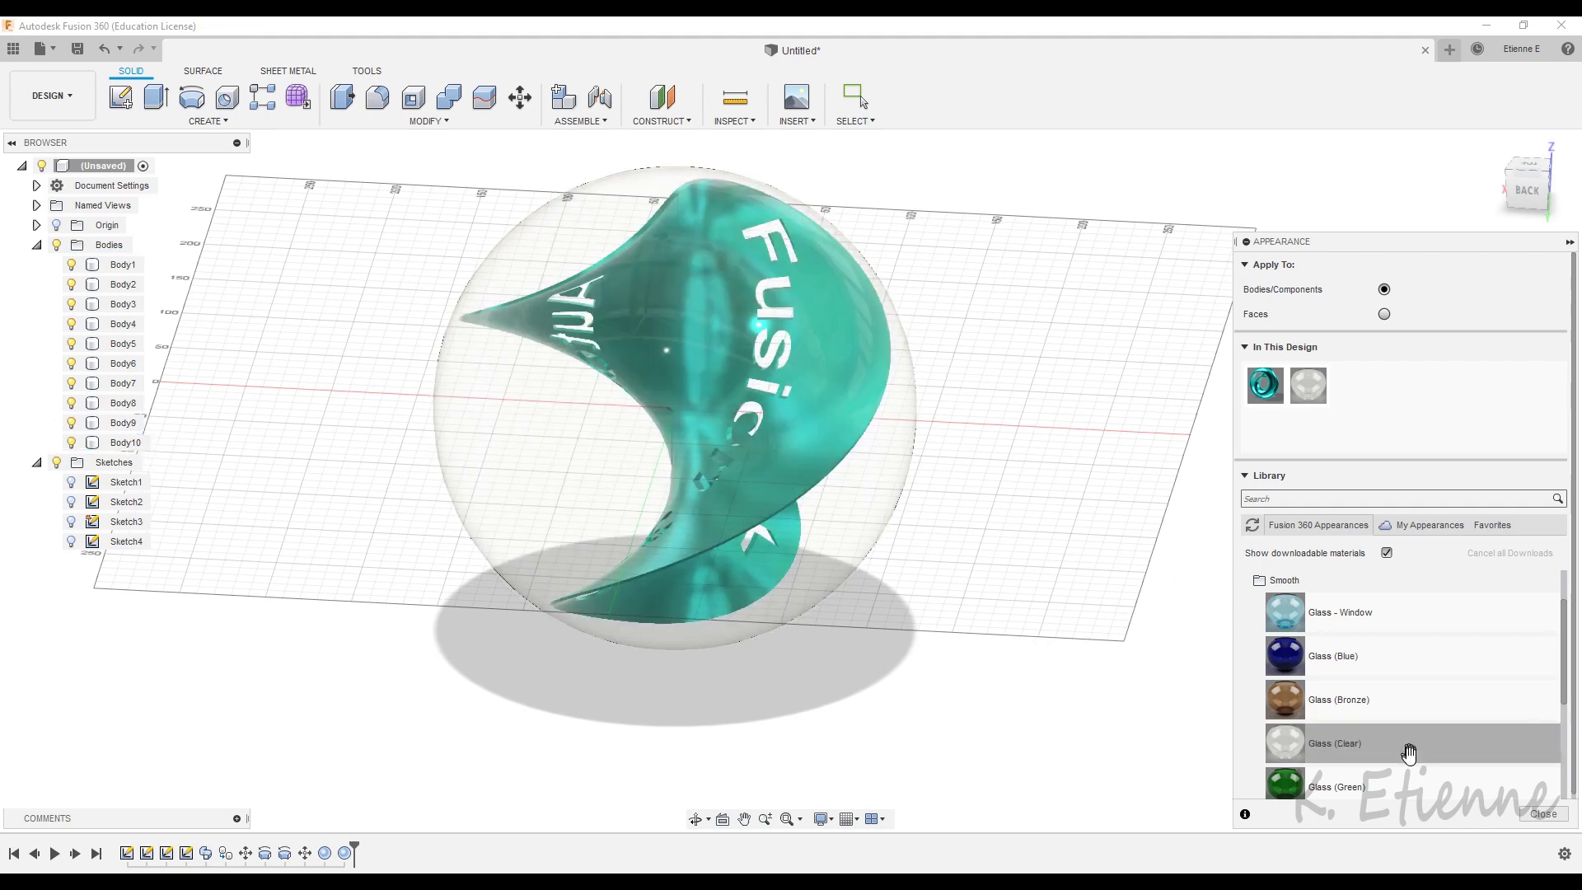
{"action": "left_click", "coordinate": [1543, 814]}
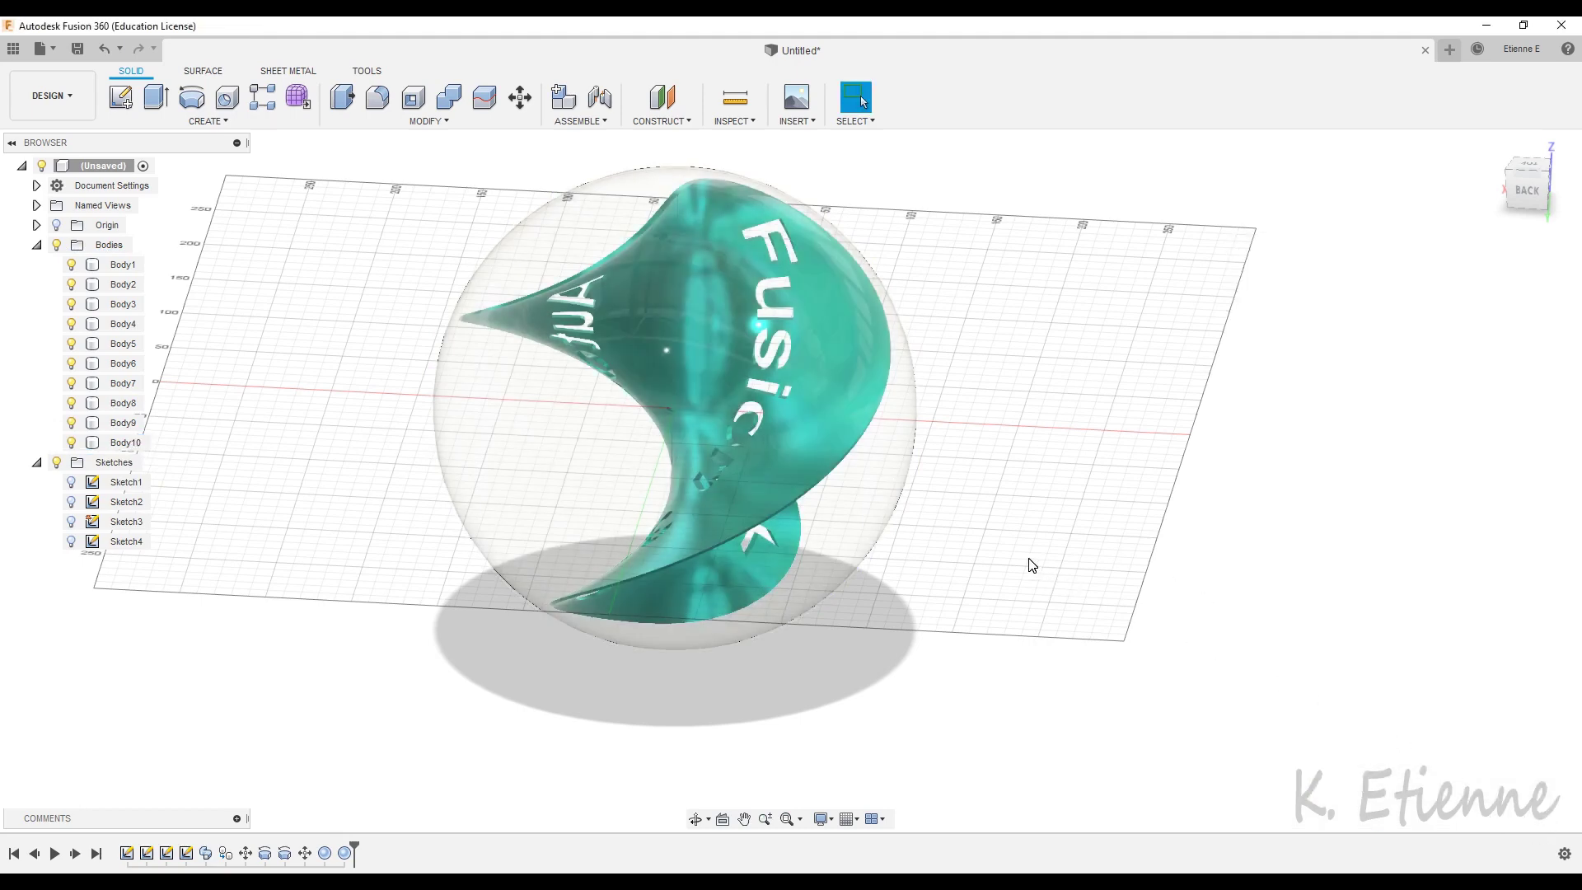
Create a sketch on the horizontal XY origin plane and hide Body1 through Body10.
{"action": "middle_click_drag", "start_coordinate": [773, 636], "coordinate": [480, 648], "text": "shift"}
{"action": "left_click", "coordinate": [611, 611]}
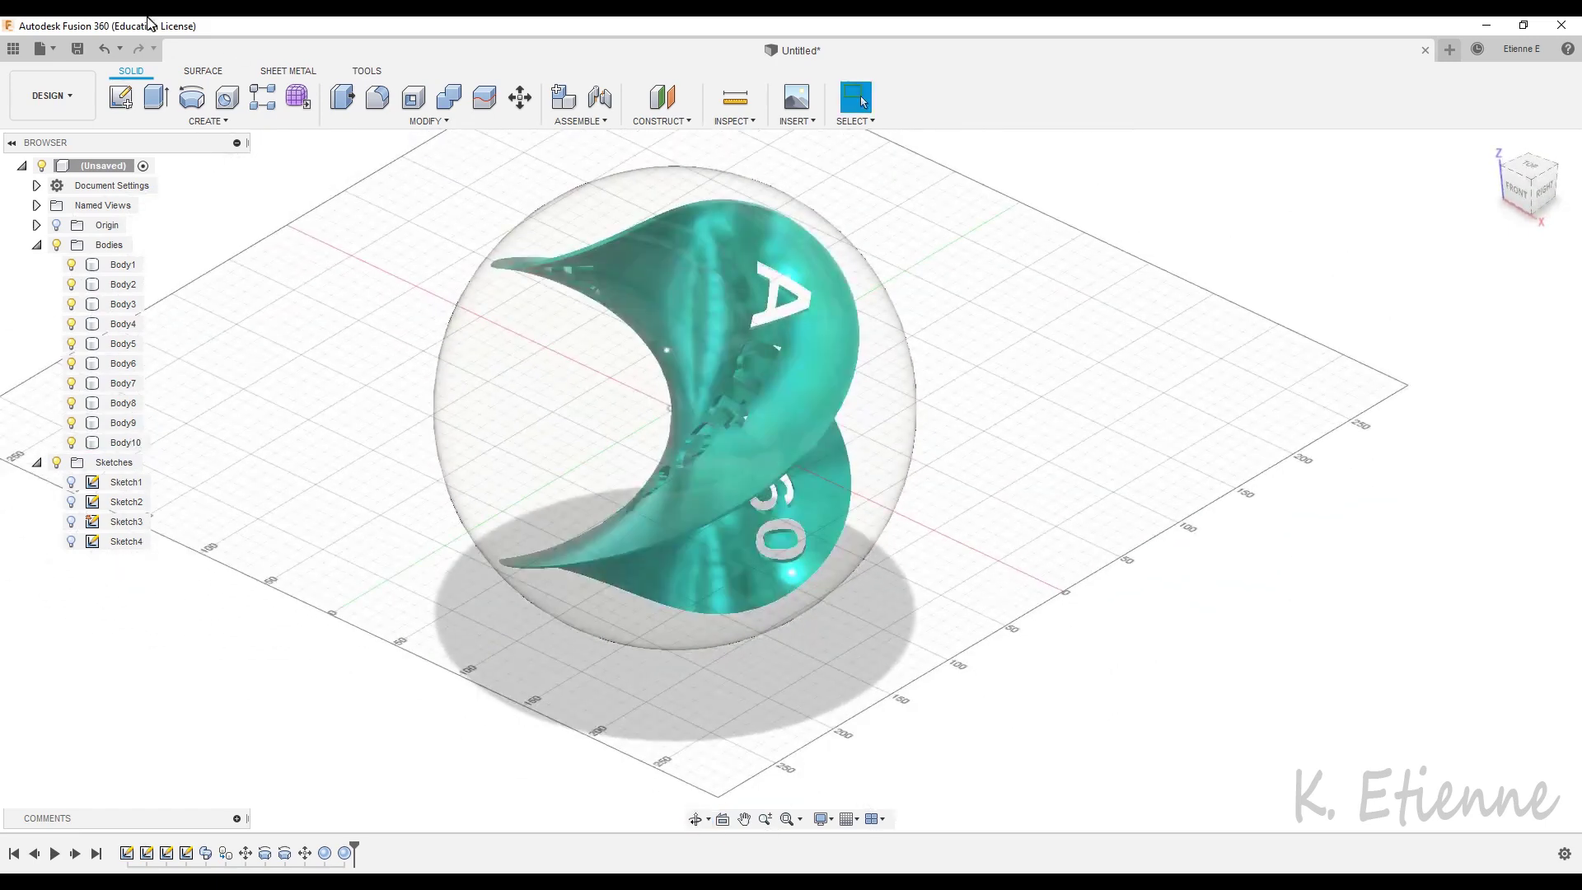
{"action": "left_click", "coordinate": [120, 97]}
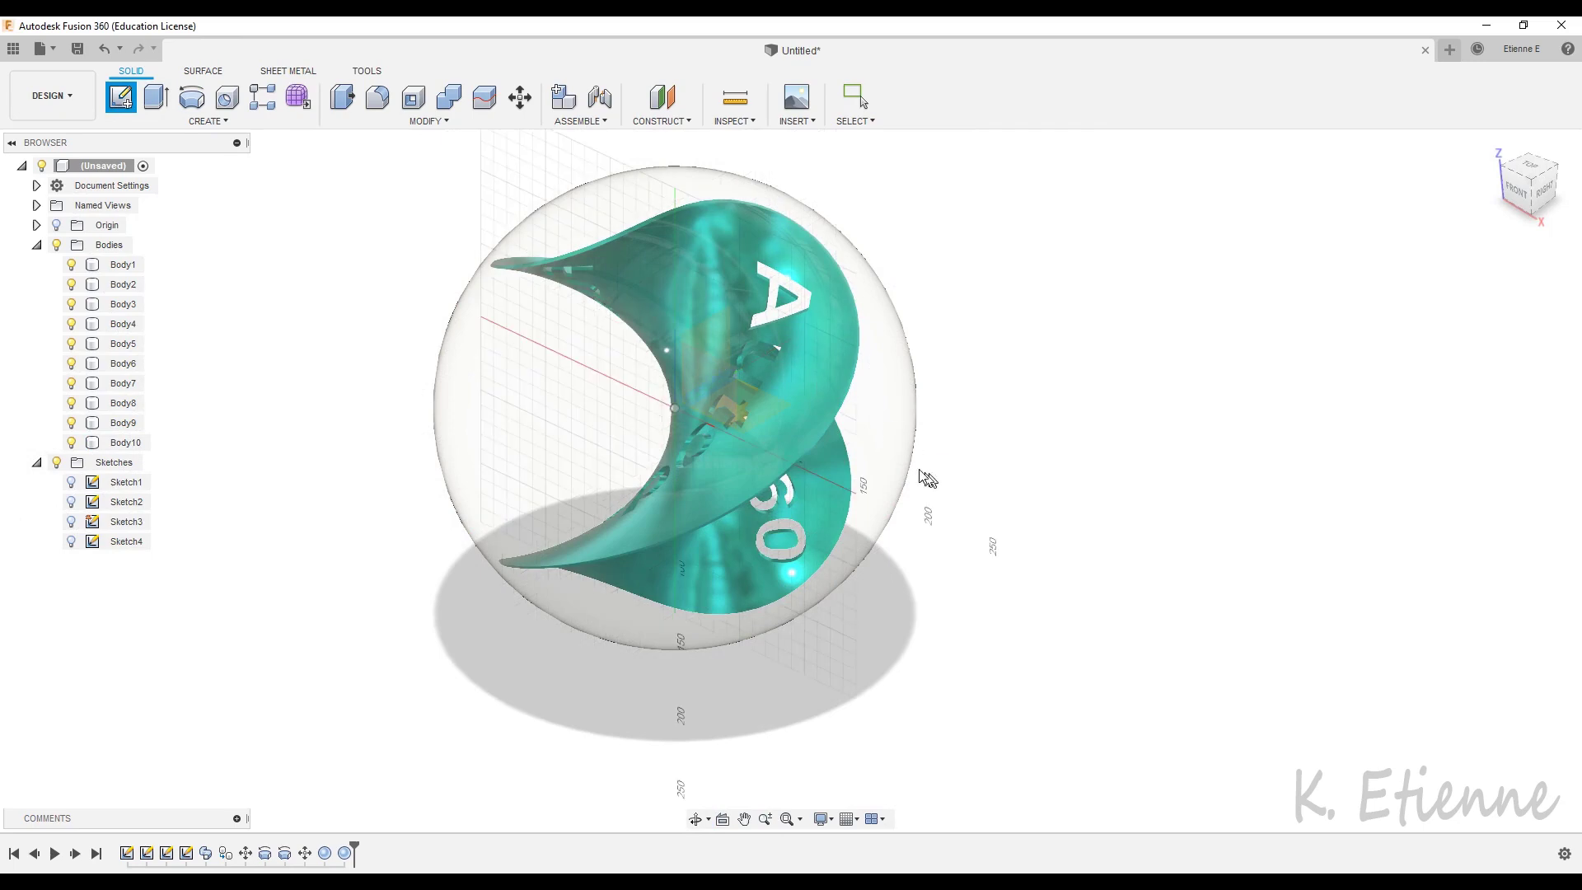
{"action": "left_click", "coordinate": [769, 402]}
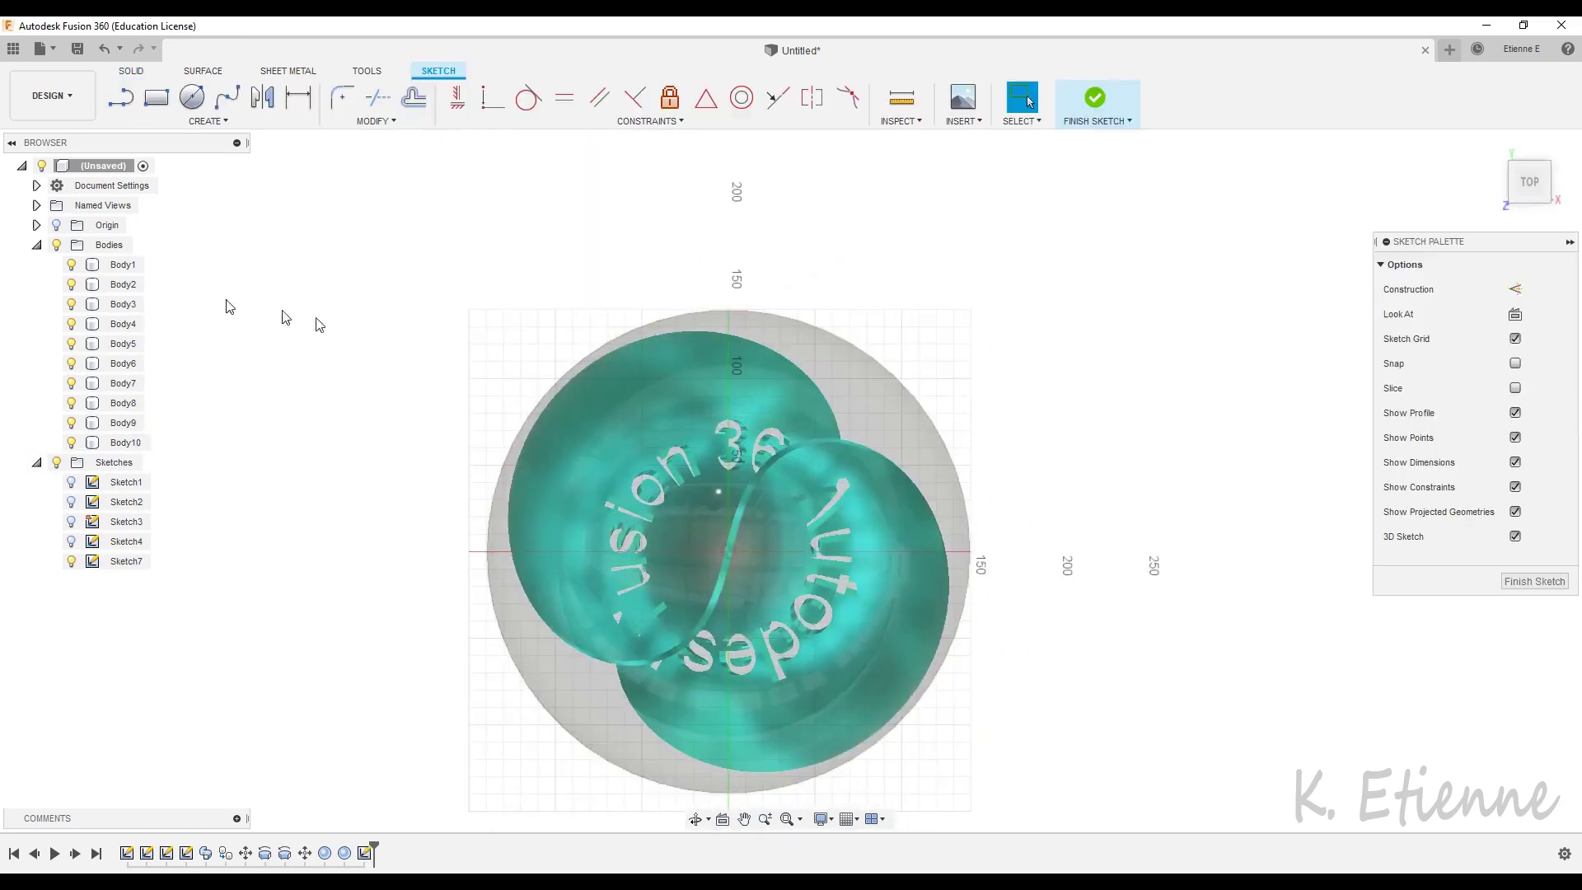
{"action": "left_click", "coordinate": [124, 264]}
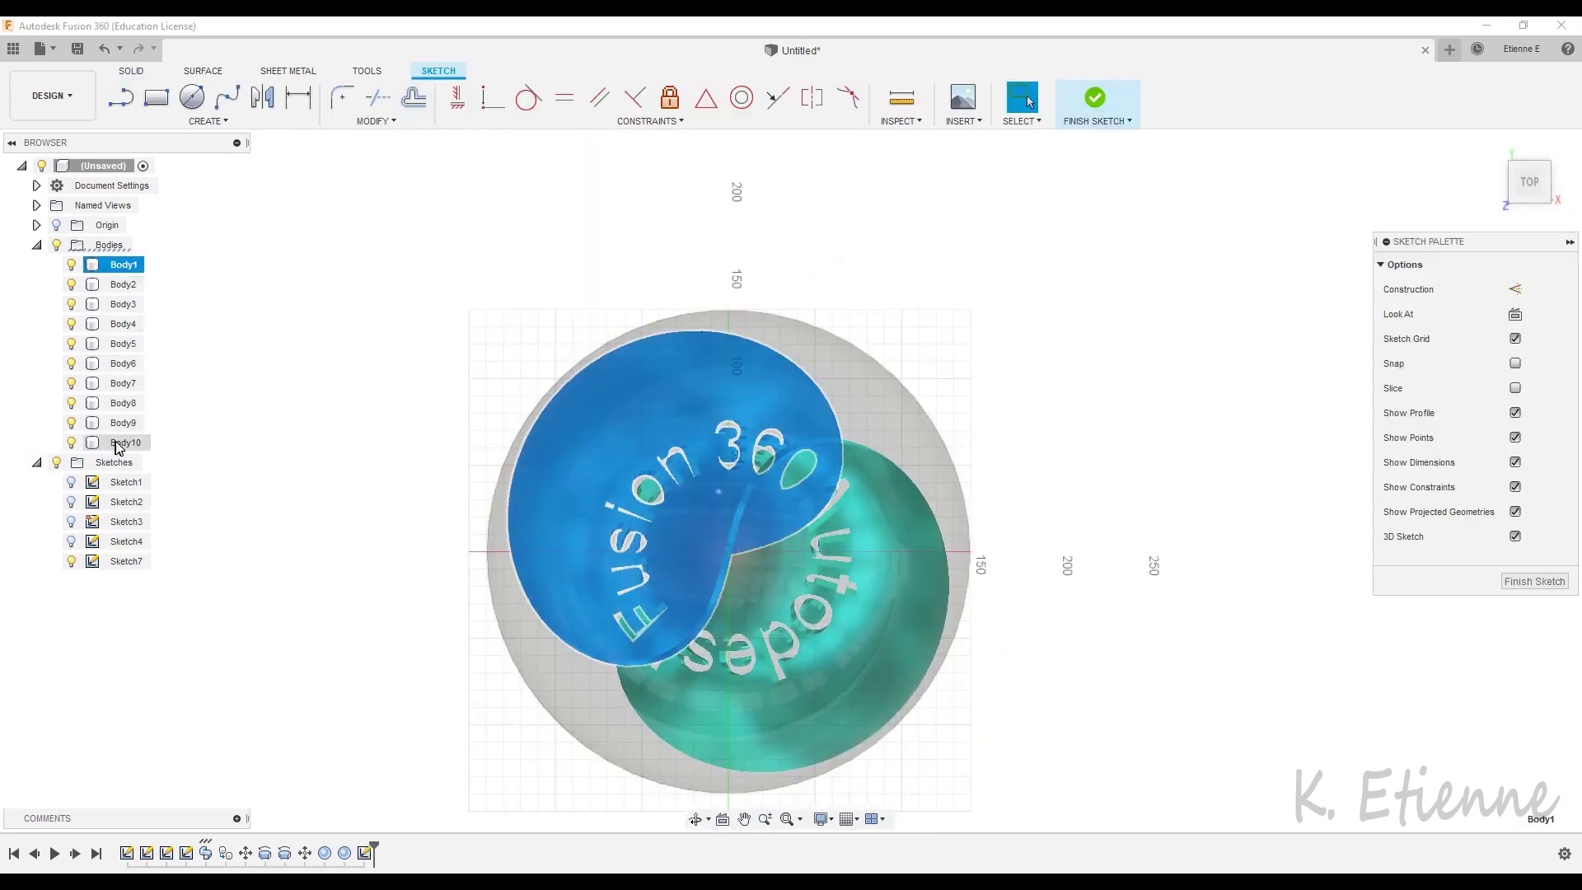
{"action": "left_click", "coordinate": [118, 442], "text": "shift"}
{"action": "key", "text": "v"}
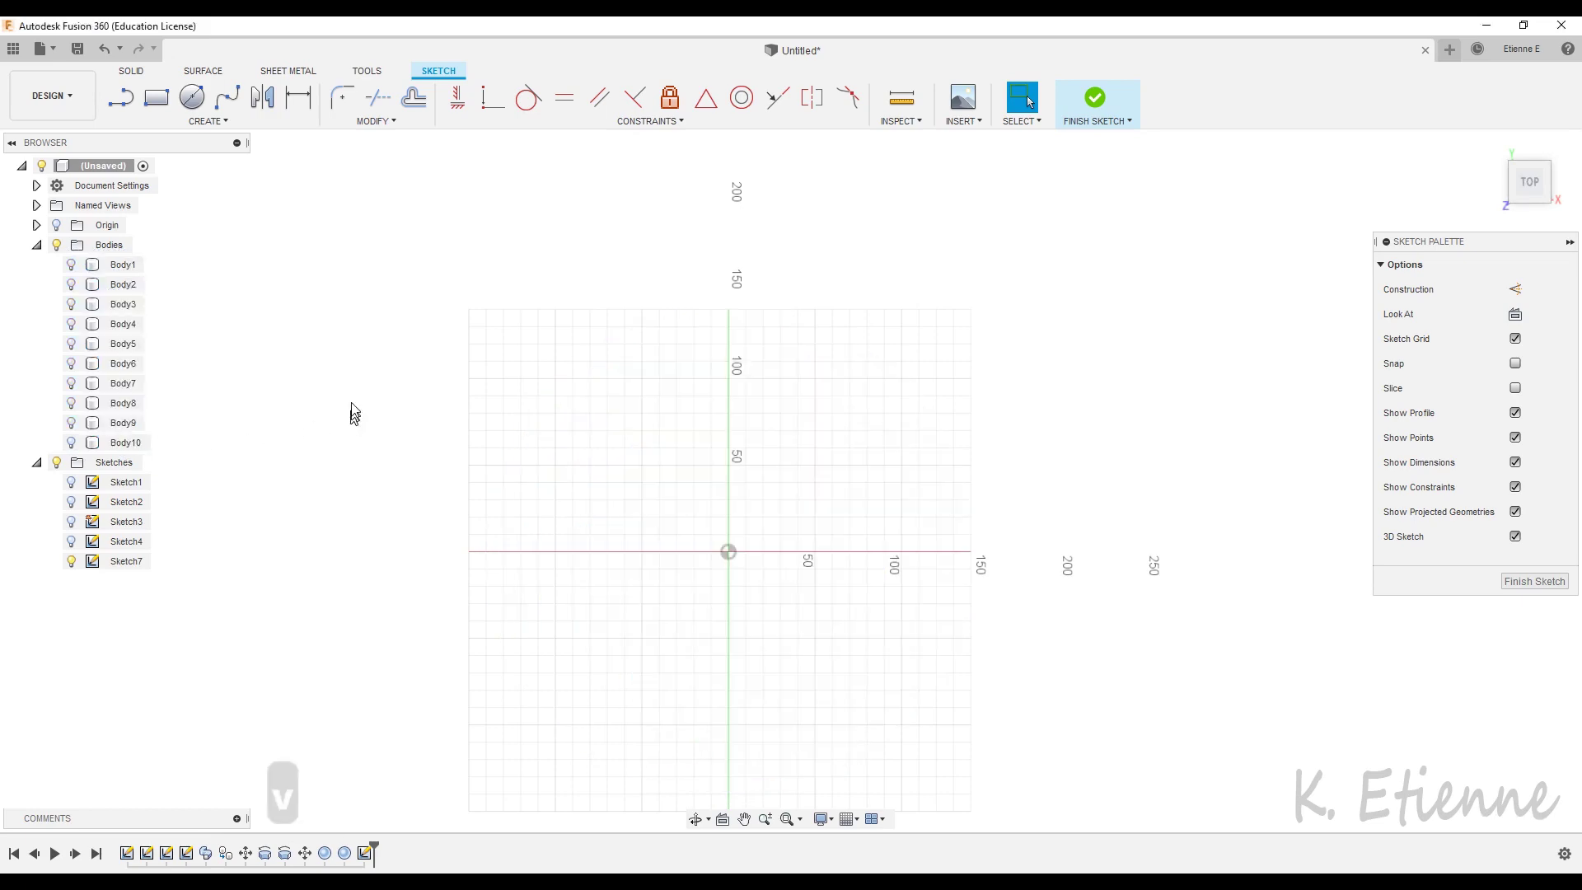
Sketch a circle about 119 mm in diameter centred on the origin and finish the sketch.
{"action": "left_click", "coordinate": [191, 96]}
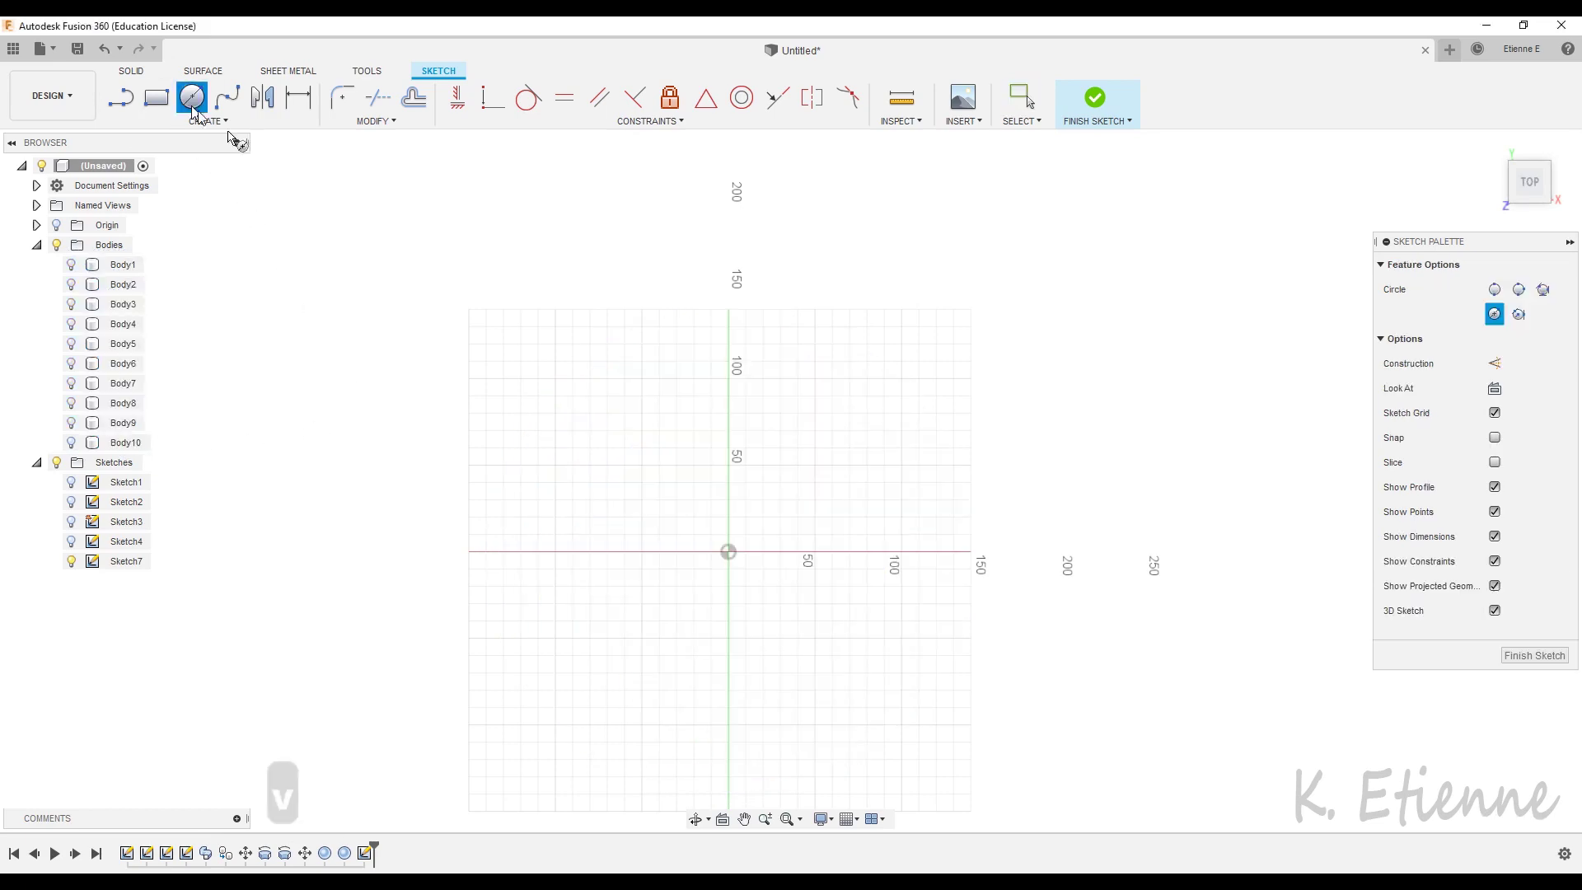
{"action": "left_click", "coordinate": [731, 552]}
{"action": "left_click", "coordinate": [819, 501]}
{"action": "left_click", "coordinate": [1516, 655]}
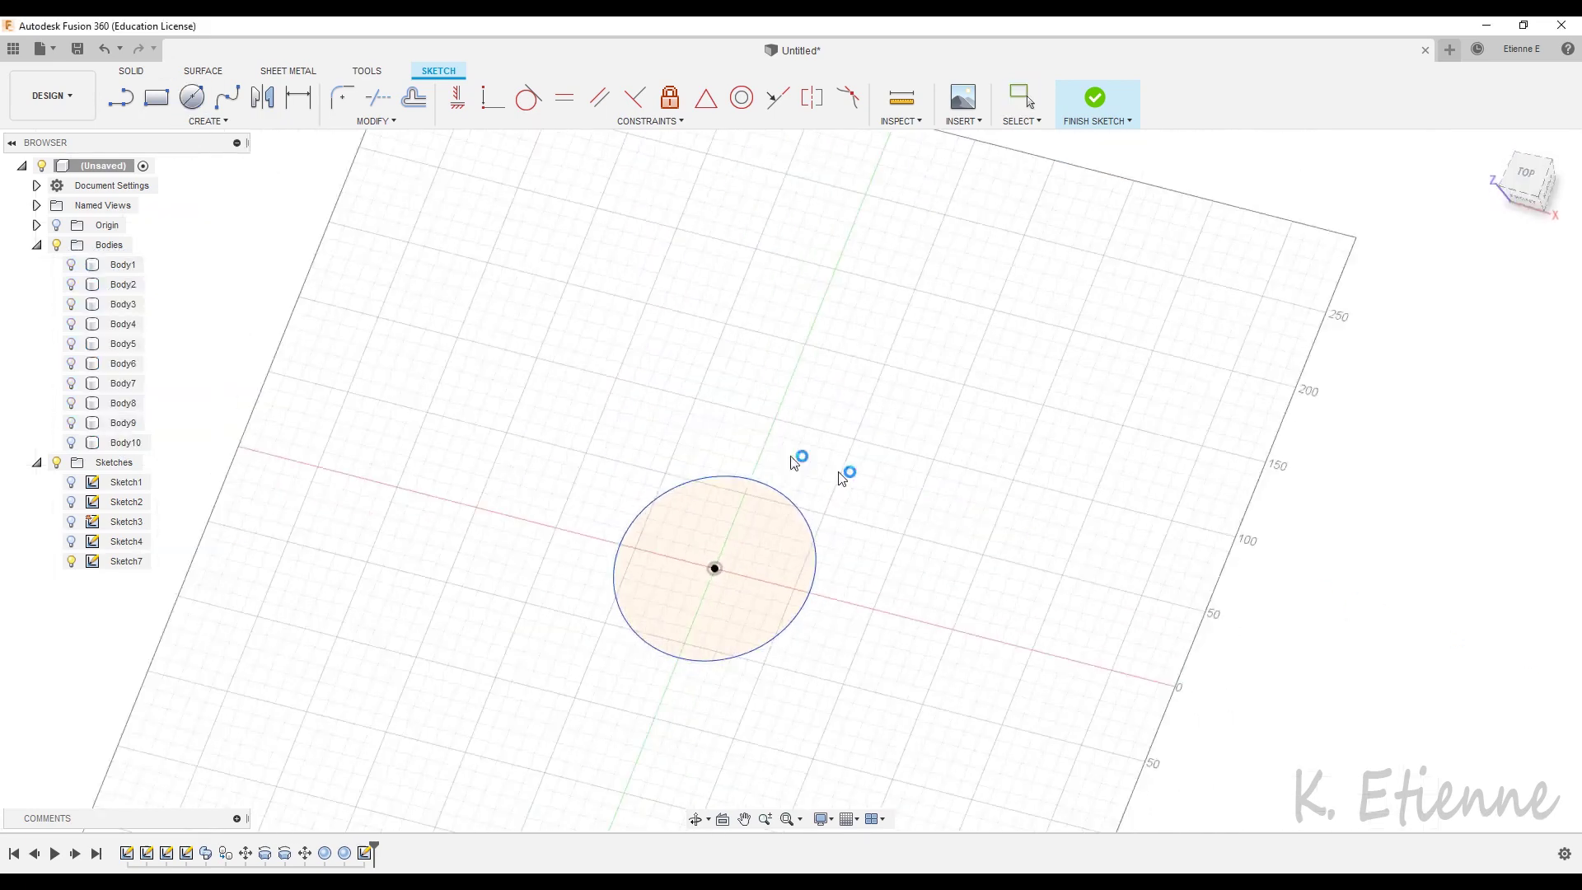
Extrude the circle upward into a short cylinder as a new body.
{"action": "left_click", "coordinate": [156, 97]}
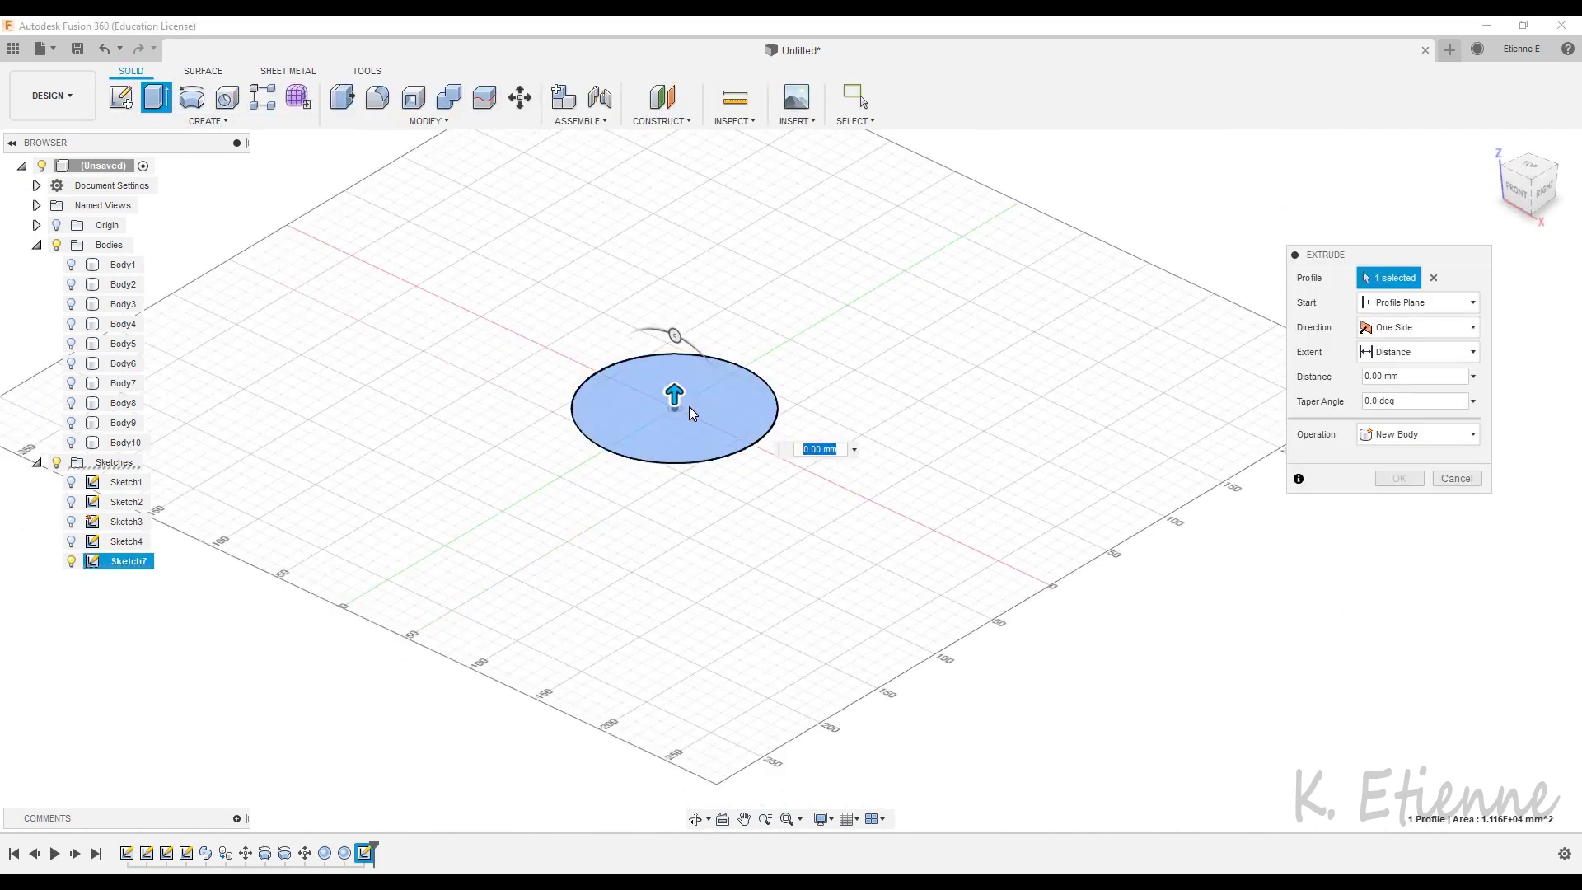
{"action": "left_click_drag", "start_coordinate": [690, 412], "coordinate": [696, 362]}
{"action": "left_click", "coordinate": [1419, 481]}
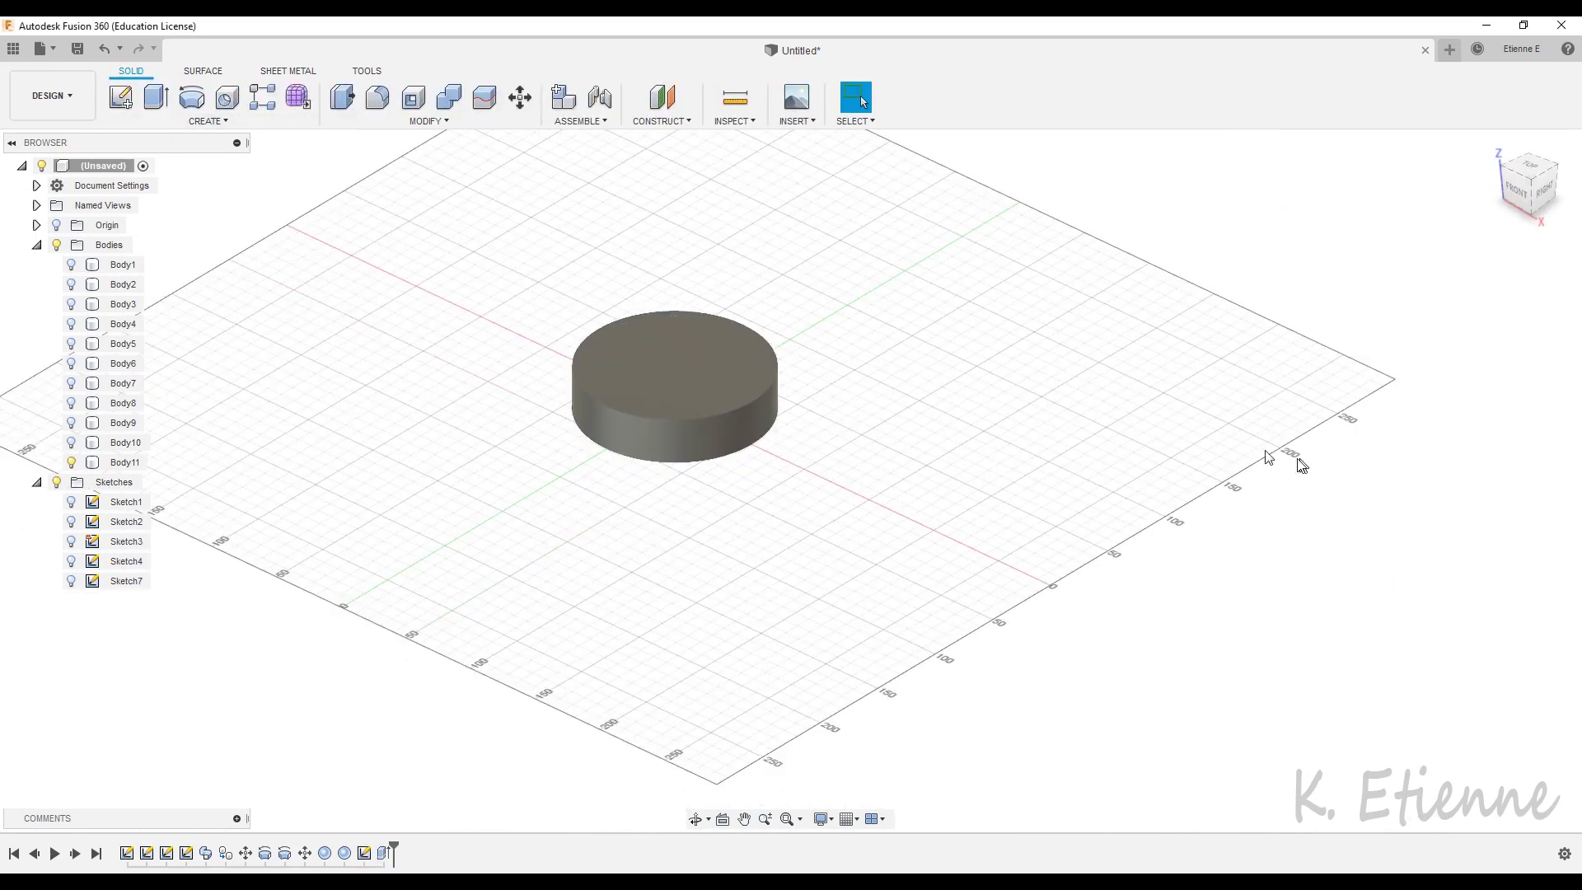
Create a copy of the cylinder and move it straight down along the Z axis, leaving a small gap below the original.
{"action": "left_click", "coordinate": [132, 461]}
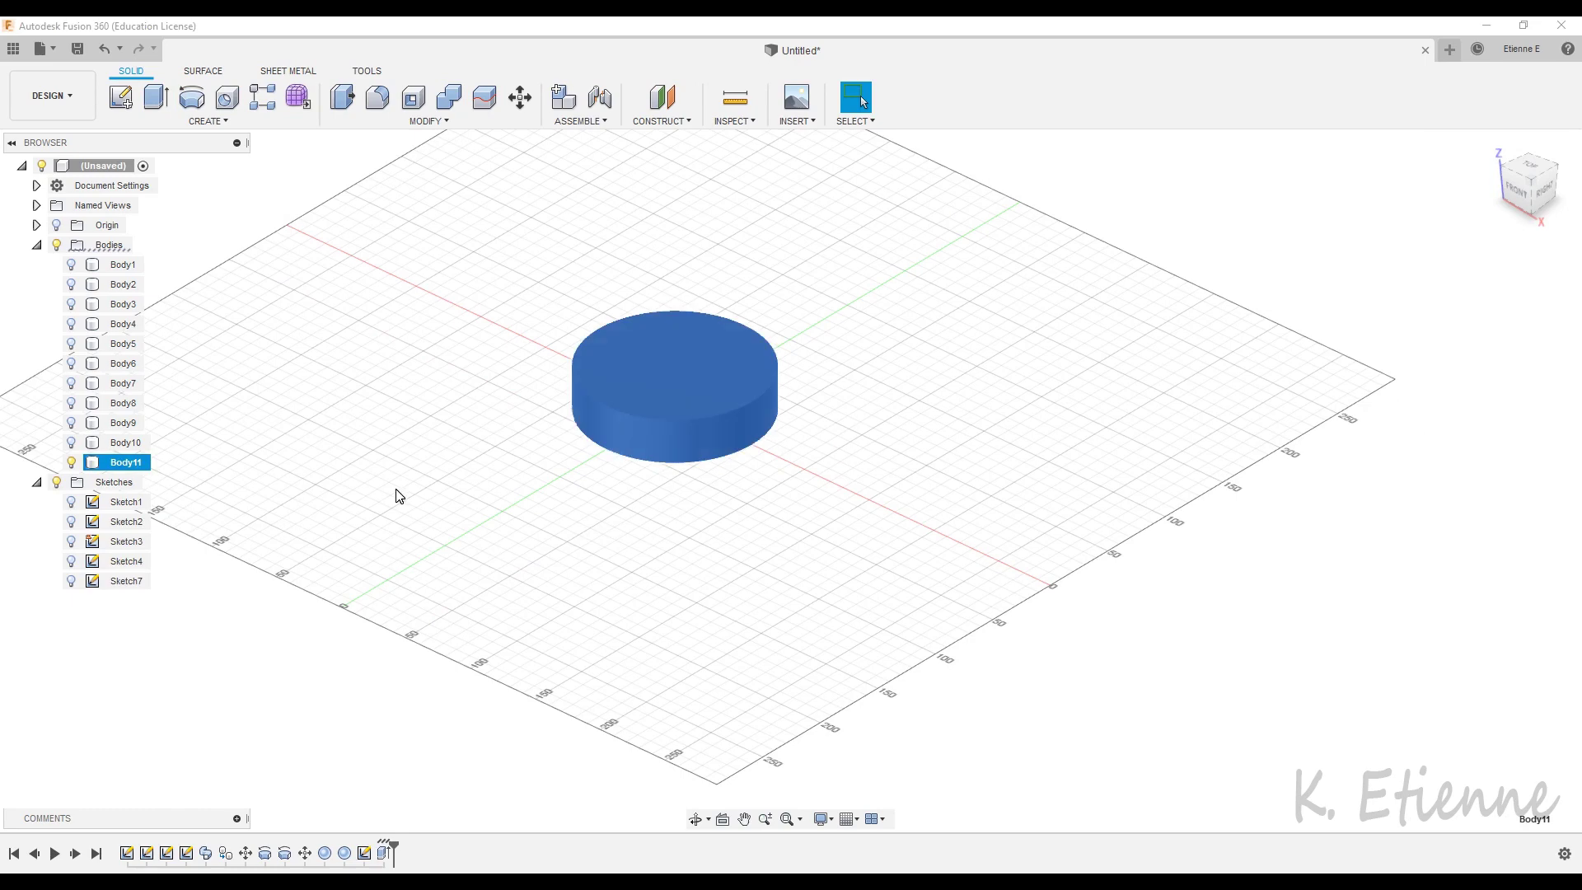
{"action": "key", "text": "m"}
{"action": "left_click", "coordinate": [1368, 525]}
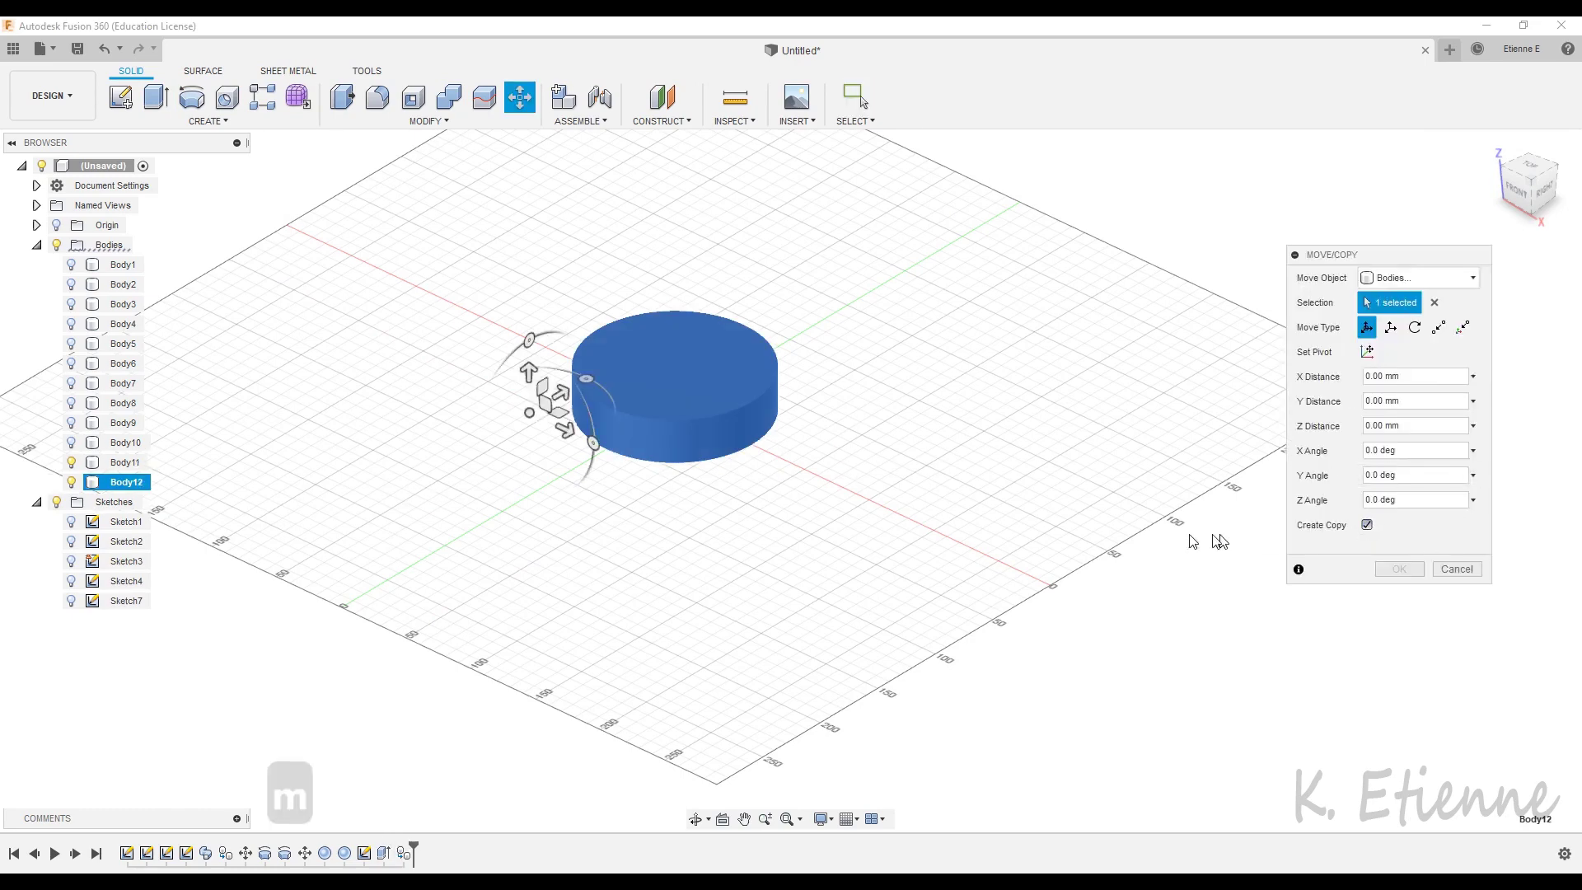
{"action": "left_click_drag", "start_coordinate": [529, 372], "coordinate": [529, 445]}
{"action": "left_click", "coordinate": [1400, 569]}
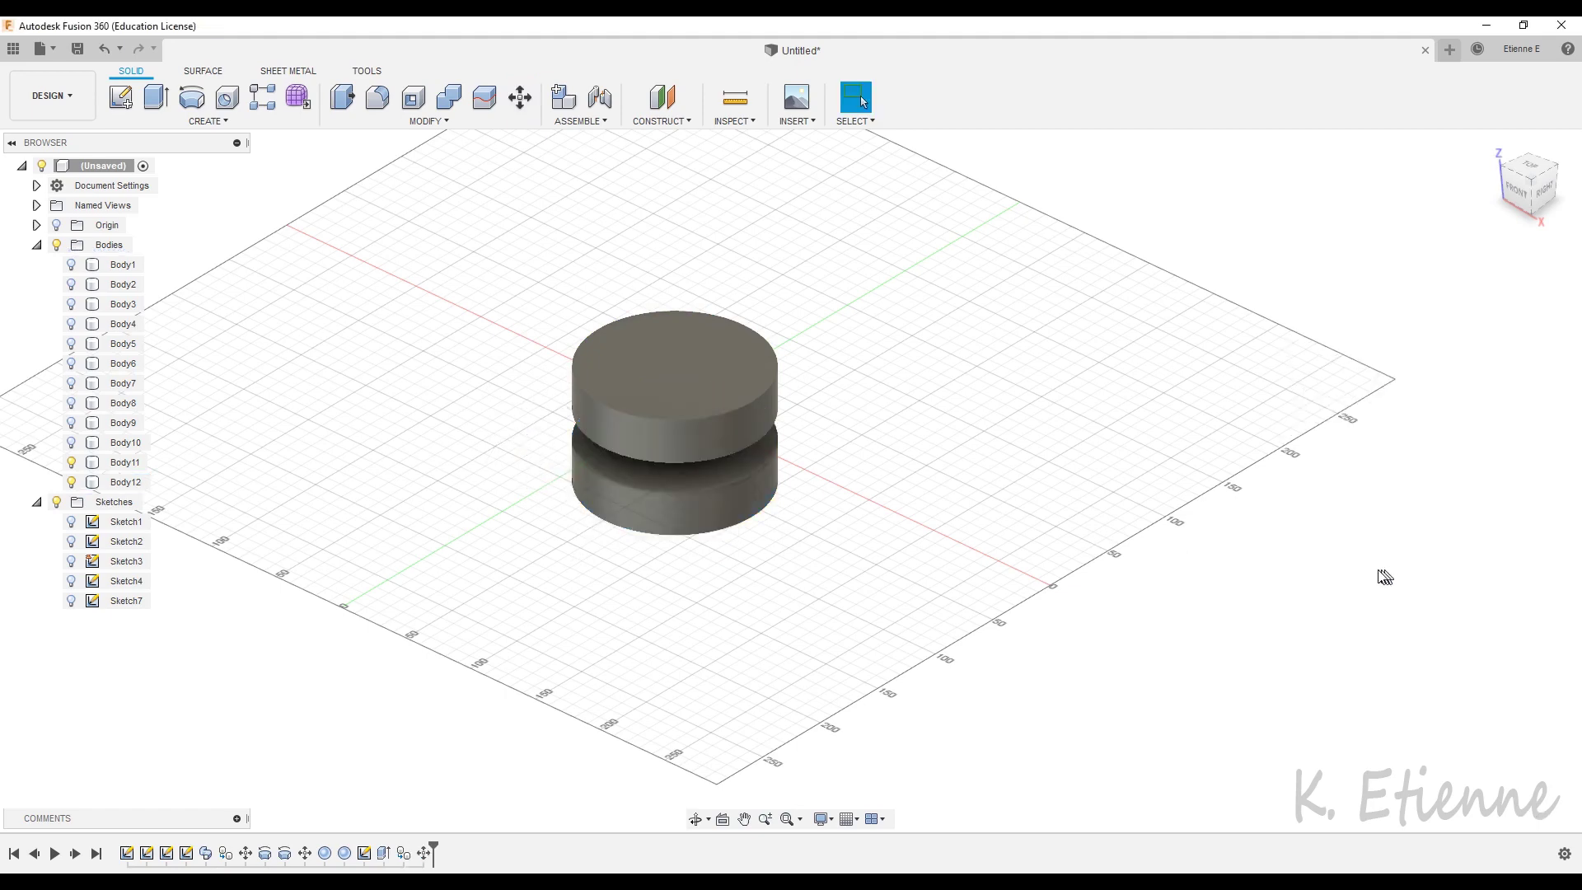
Show the hidden twisted bodies and glass sphere, Body1 through Body10, again.
{"action": "middle_click_drag", "start_coordinate": [946, 540], "coordinate": [774, 543], "text": "shift"}
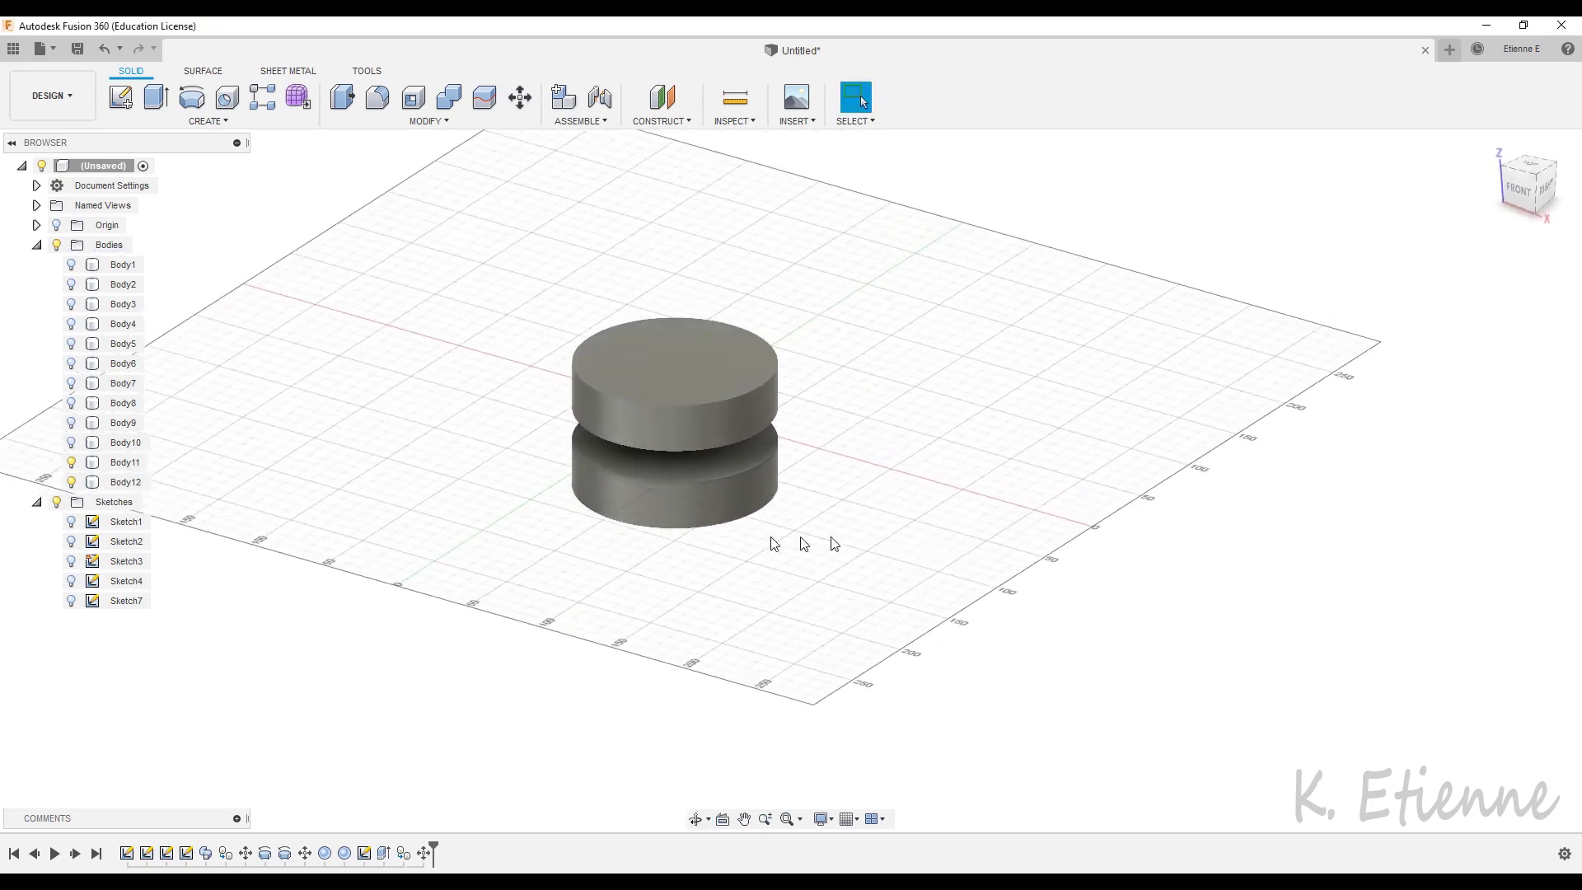
{"action": "left_click", "coordinate": [118, 264]}
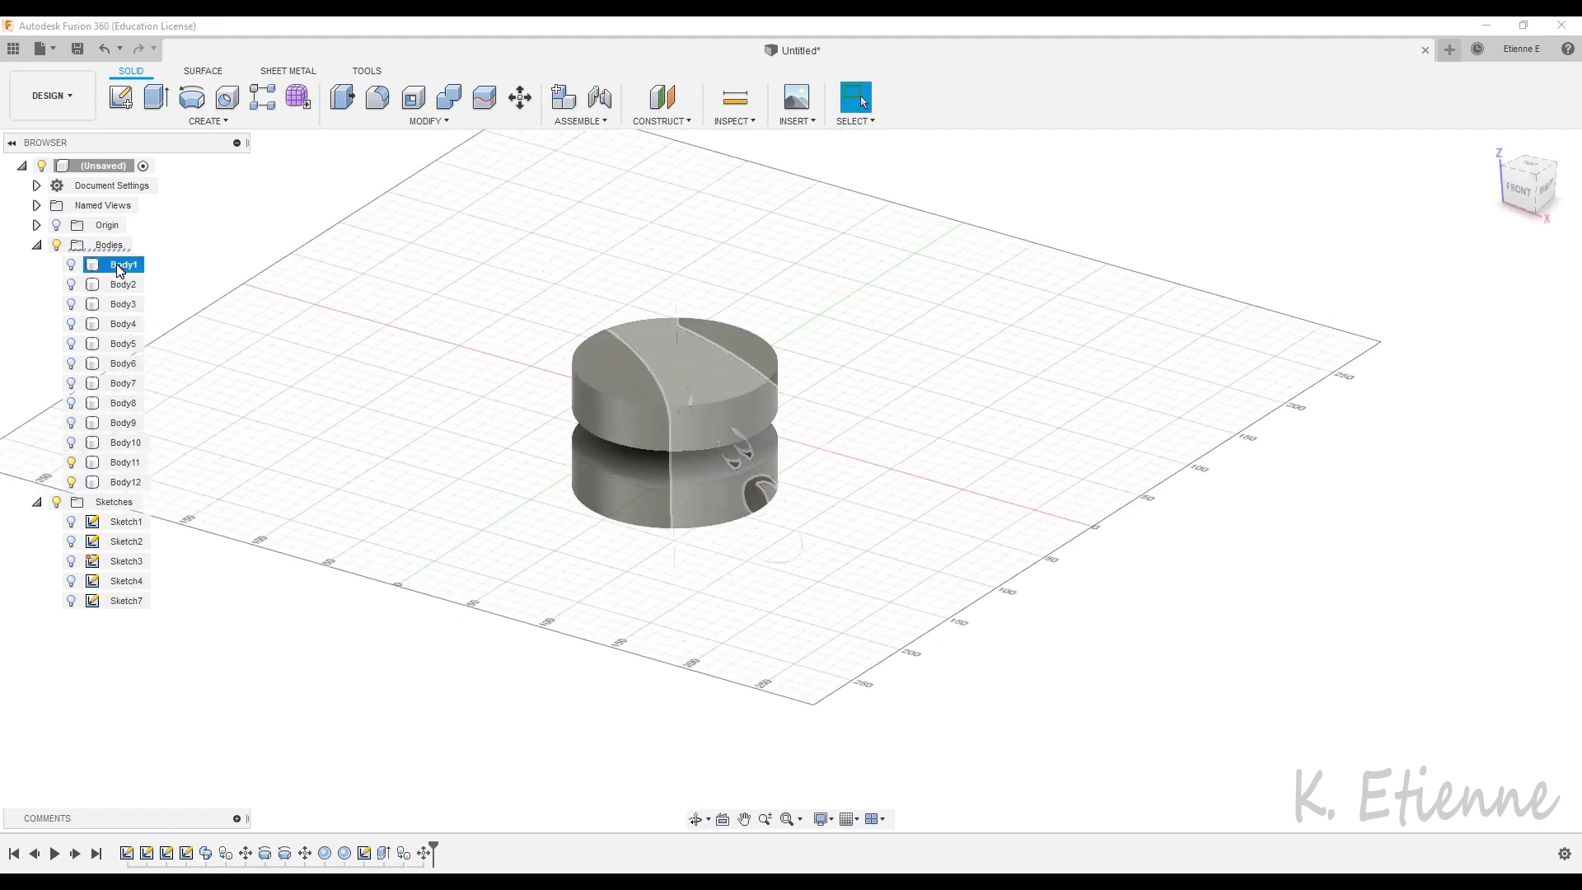
{"action": "left_click", "coordinate": [125, 443], "text": "shift"}
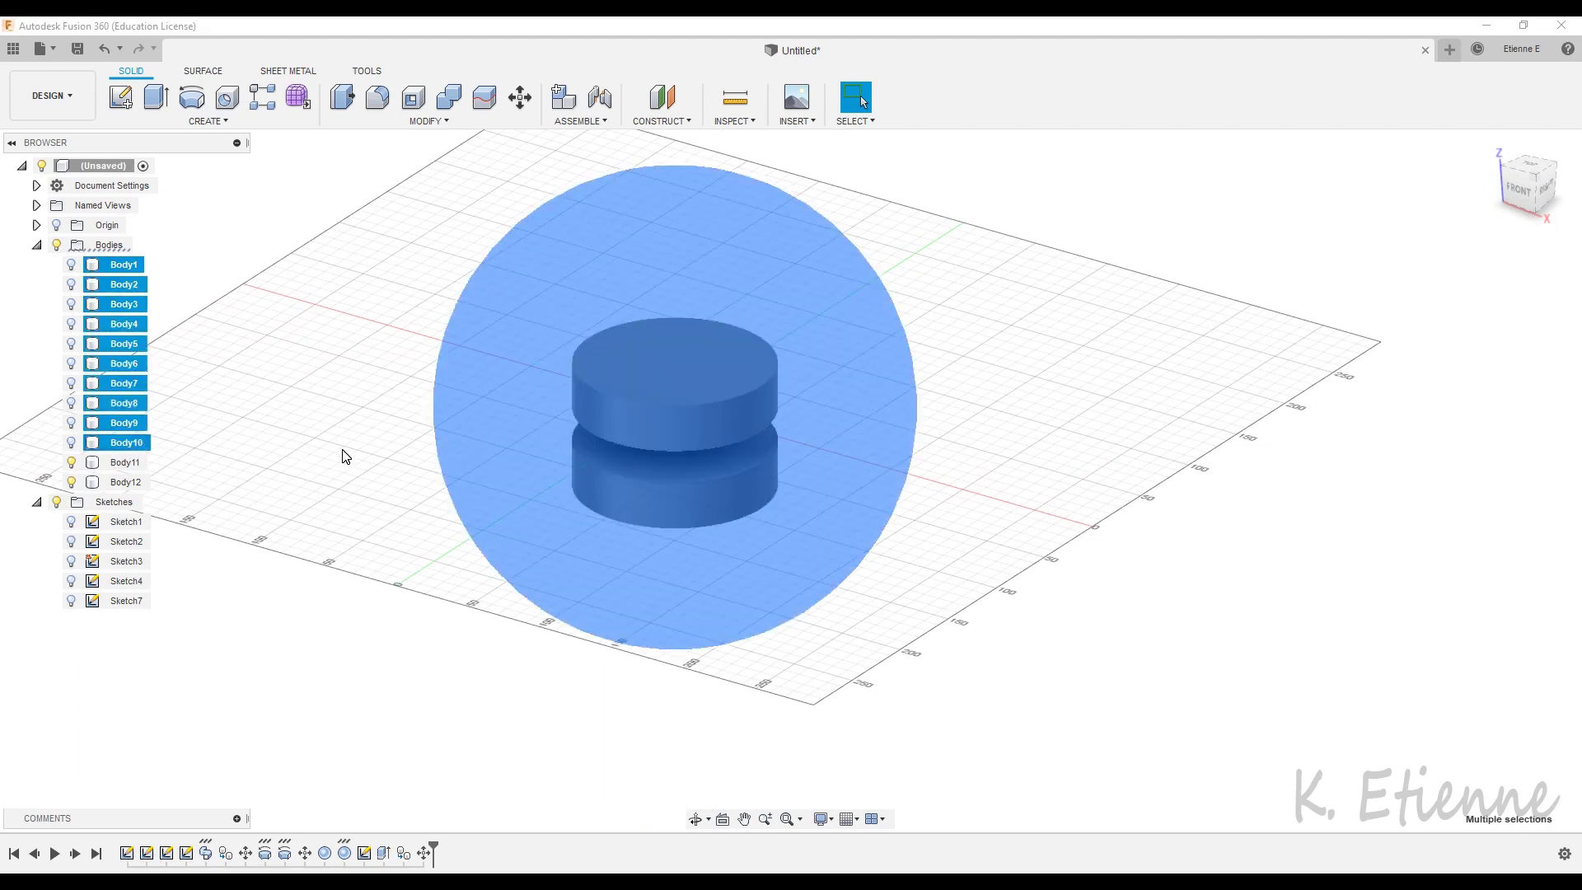
{"action": "key", "text": "v"}
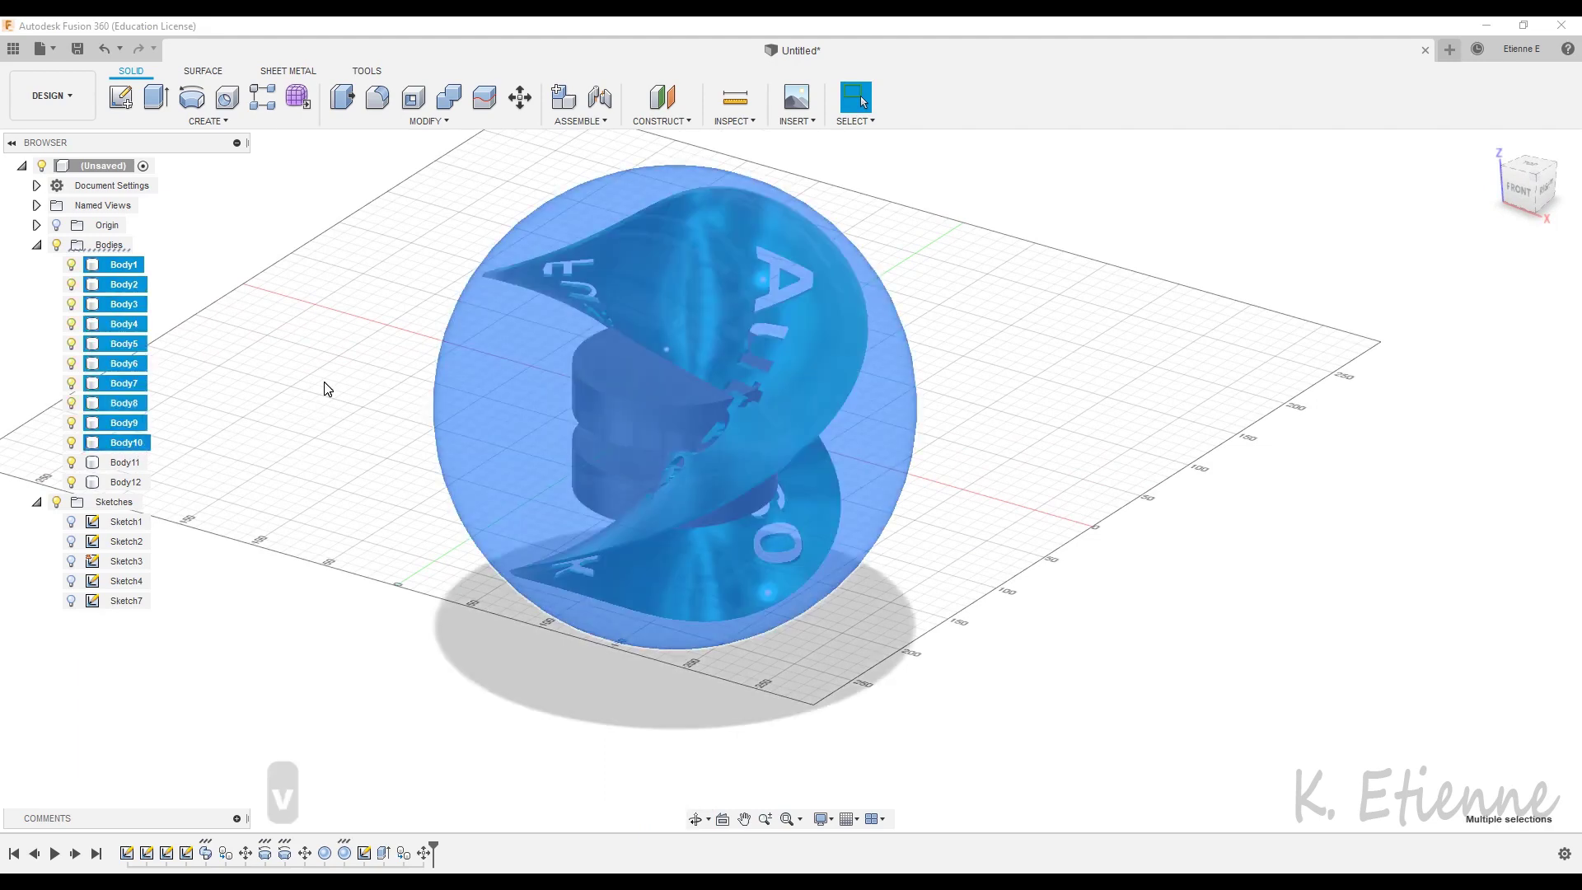
{"action": "left_click", "coordinate": [332, 430]}
{"action": "mouse_move", "coordinate": [332, 450]}
{"action": "middle_mouse_down", "text": "shift"}
{"action": "mouse_move", "coordinate": [339, 424]}
{"action": "mouse_move", "coordinate": [328, 434]}
{"action": "middle_mouse_up", "text": "shift"}
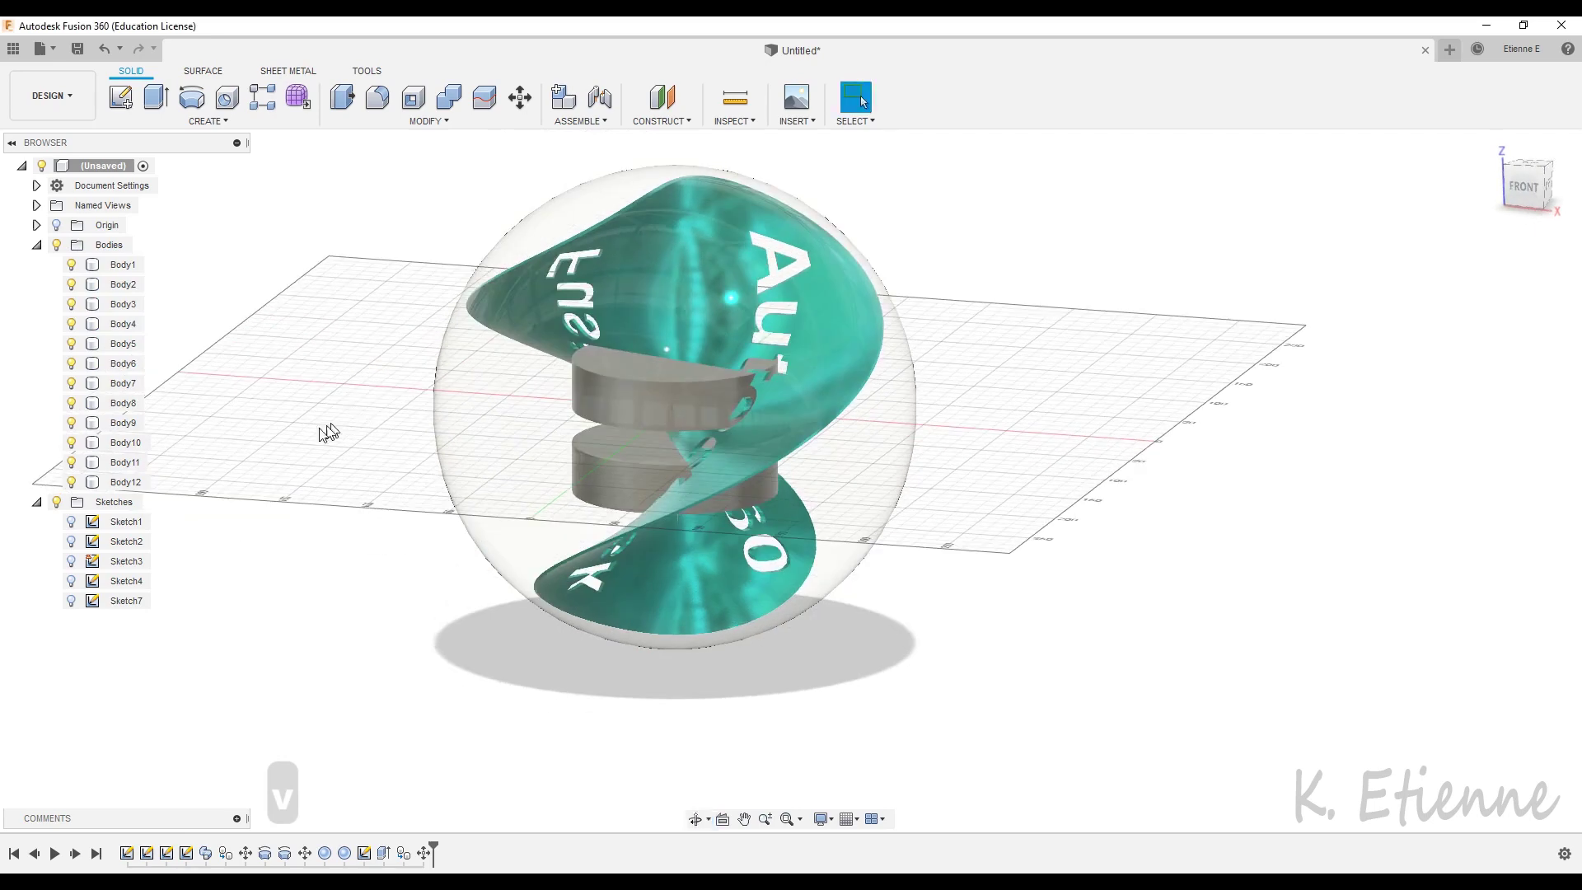
Move the upper cylinder, Body11, about -202 mm along the Z axis so it sits below the glass sphere.
{"action": "left_click", "coordinate": [125, 482]}
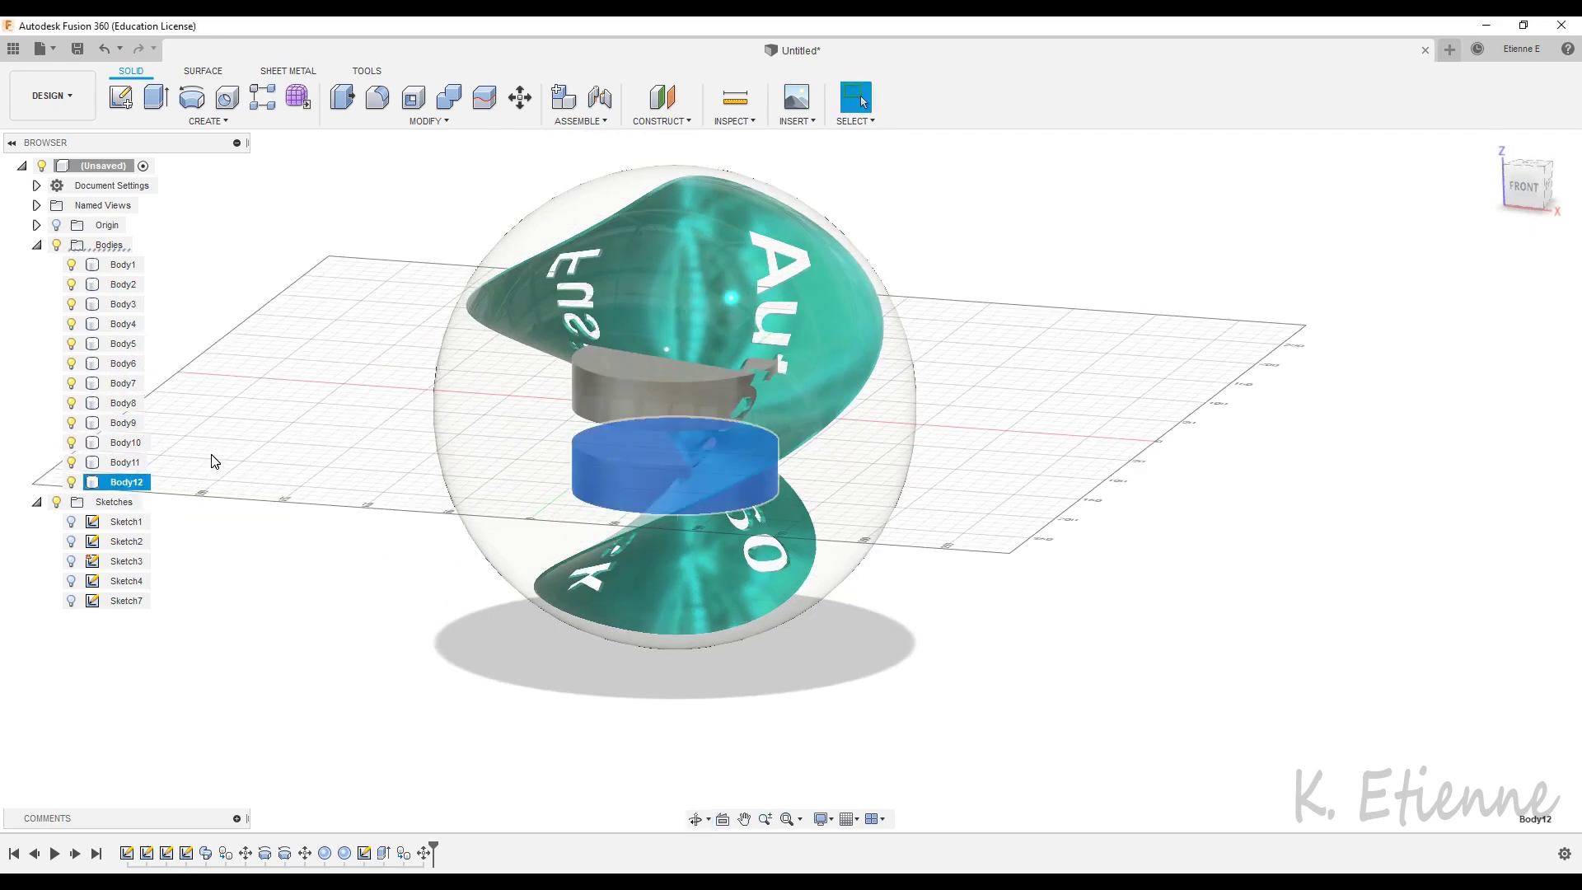
{"action": "left_click", "coordinate": [125, 463]}
{"action": "key", "text": "m"}
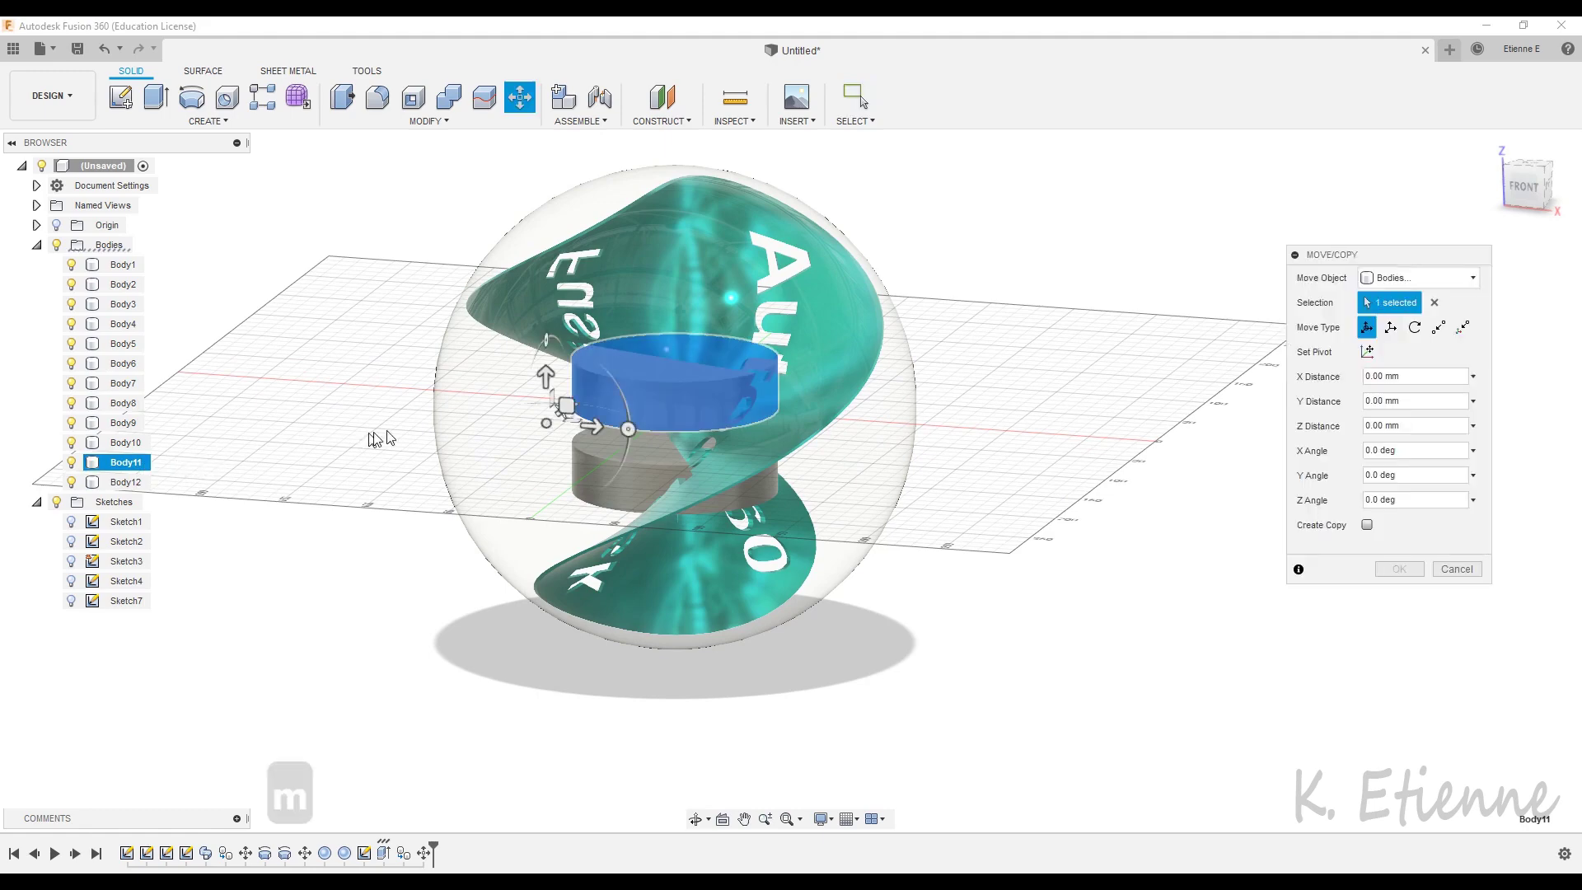
{"action": "left_click_drag", "start_coordinate": [544, 375], "coordinate": [546, 671]}
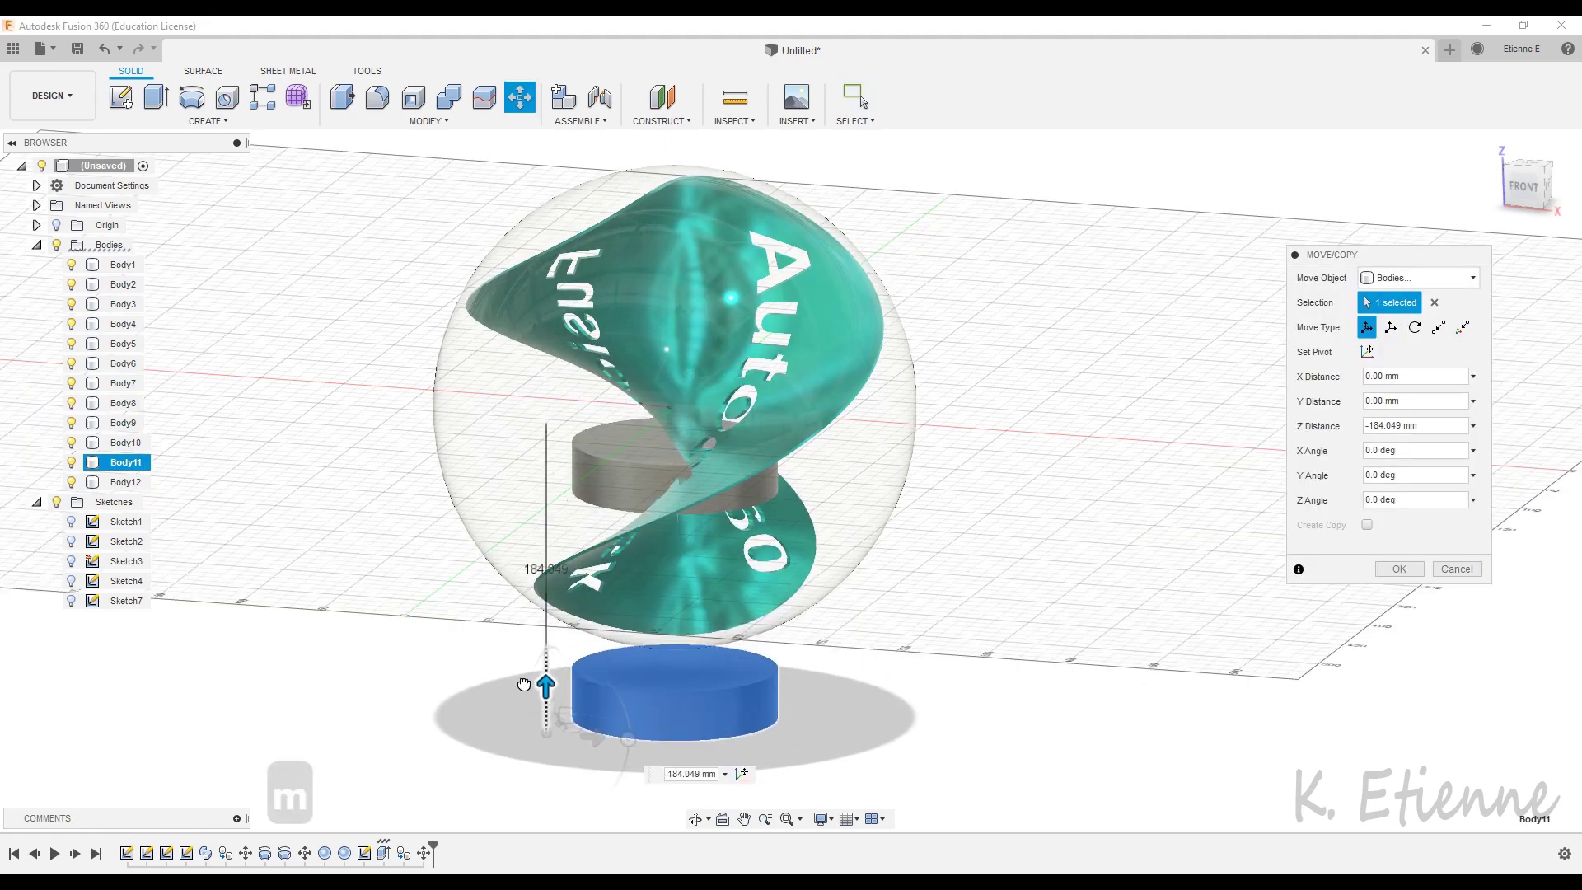
{"action": "left_click", "coordinate": [1523, 186]}
{"action": "left_click_drag", "start_coordinate": [660, 590], "coordinate": [660, 636]}
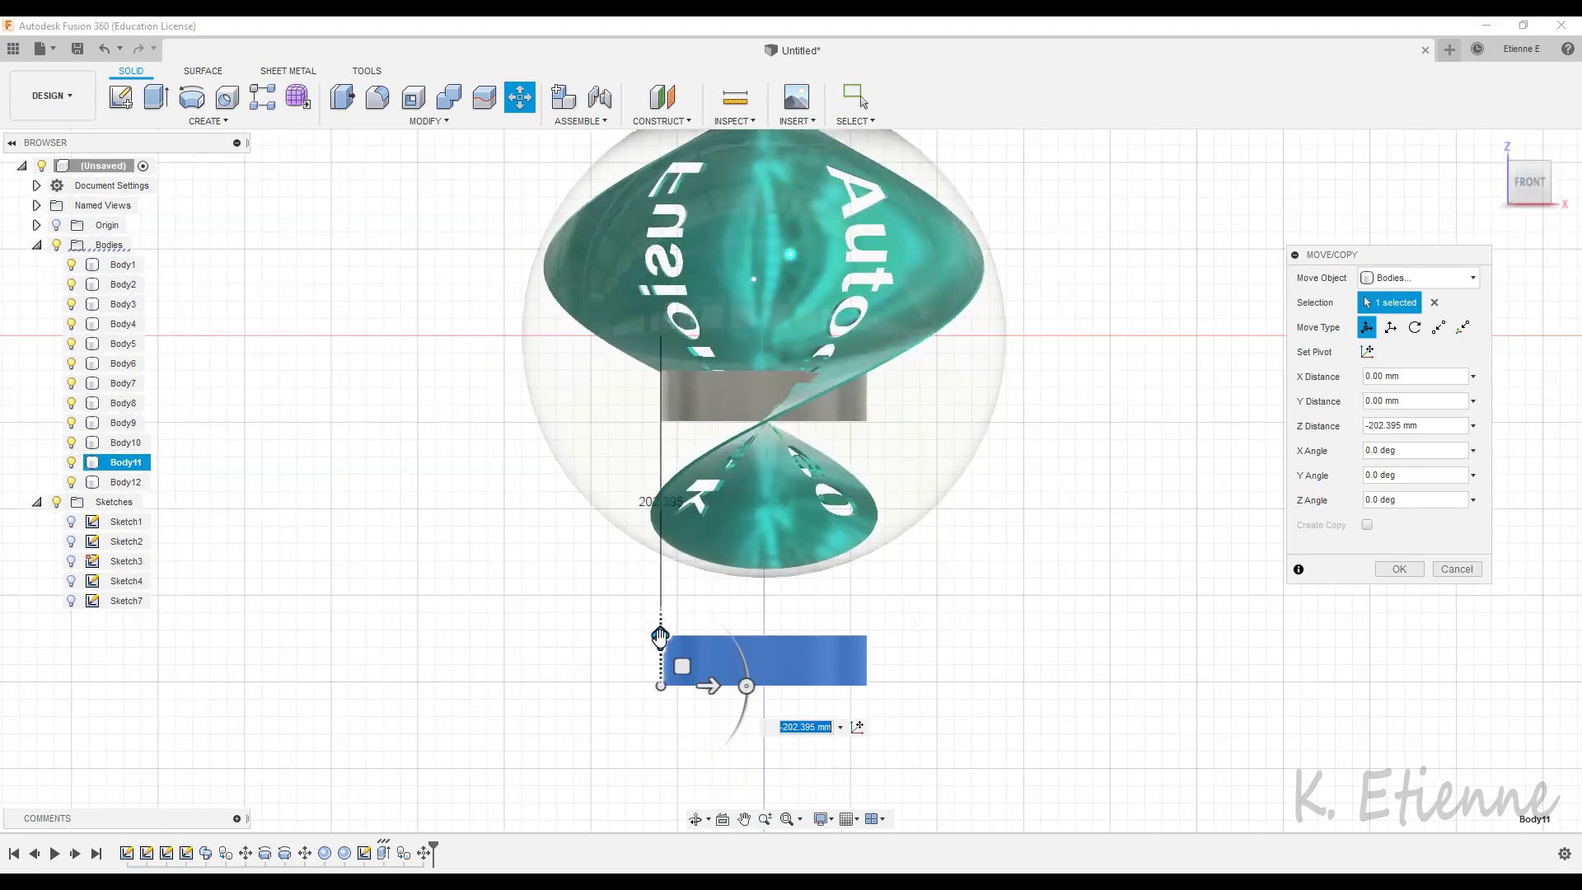
{"action": "left_click", "coordinate": [1395, 571]}
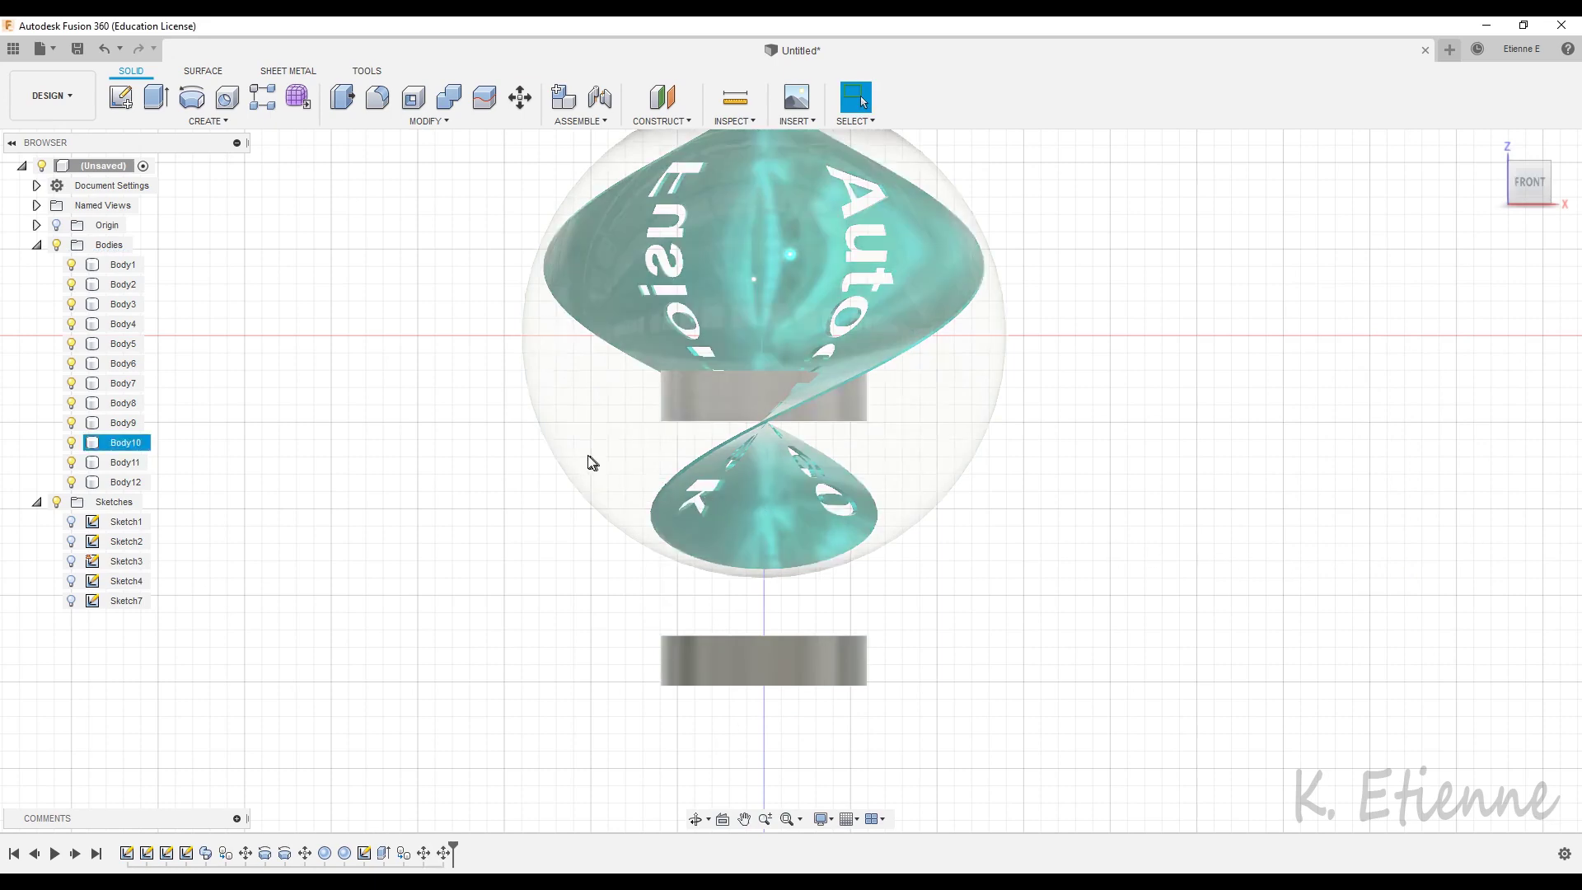
Create a new component from Body11, the cylinder below the glass sphere.
{"action": "scroll", "coordinate": [565, 443], "scroll_direction": "down", "scroll_amount": 2}
{"action": "middle_click_drag", "start_coordinate": [501, 429], "coordinate": [376, 475], "text": "shift"}
{"action": "left_click", "coordinate": [148, 468]}
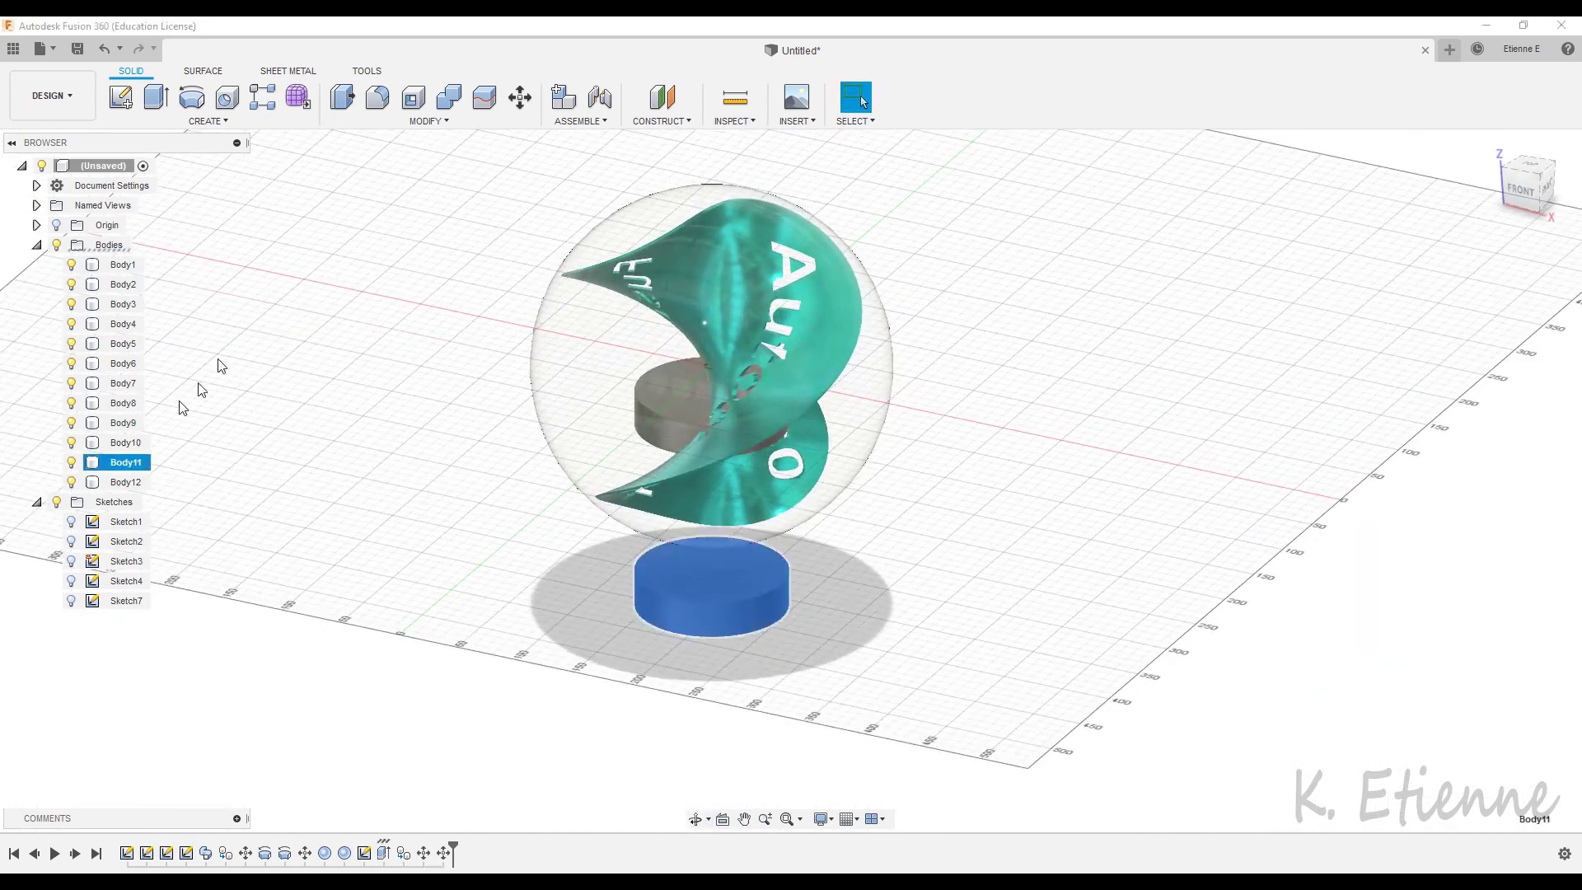
{"action": "left_click", "coordinate": [563, 98]}
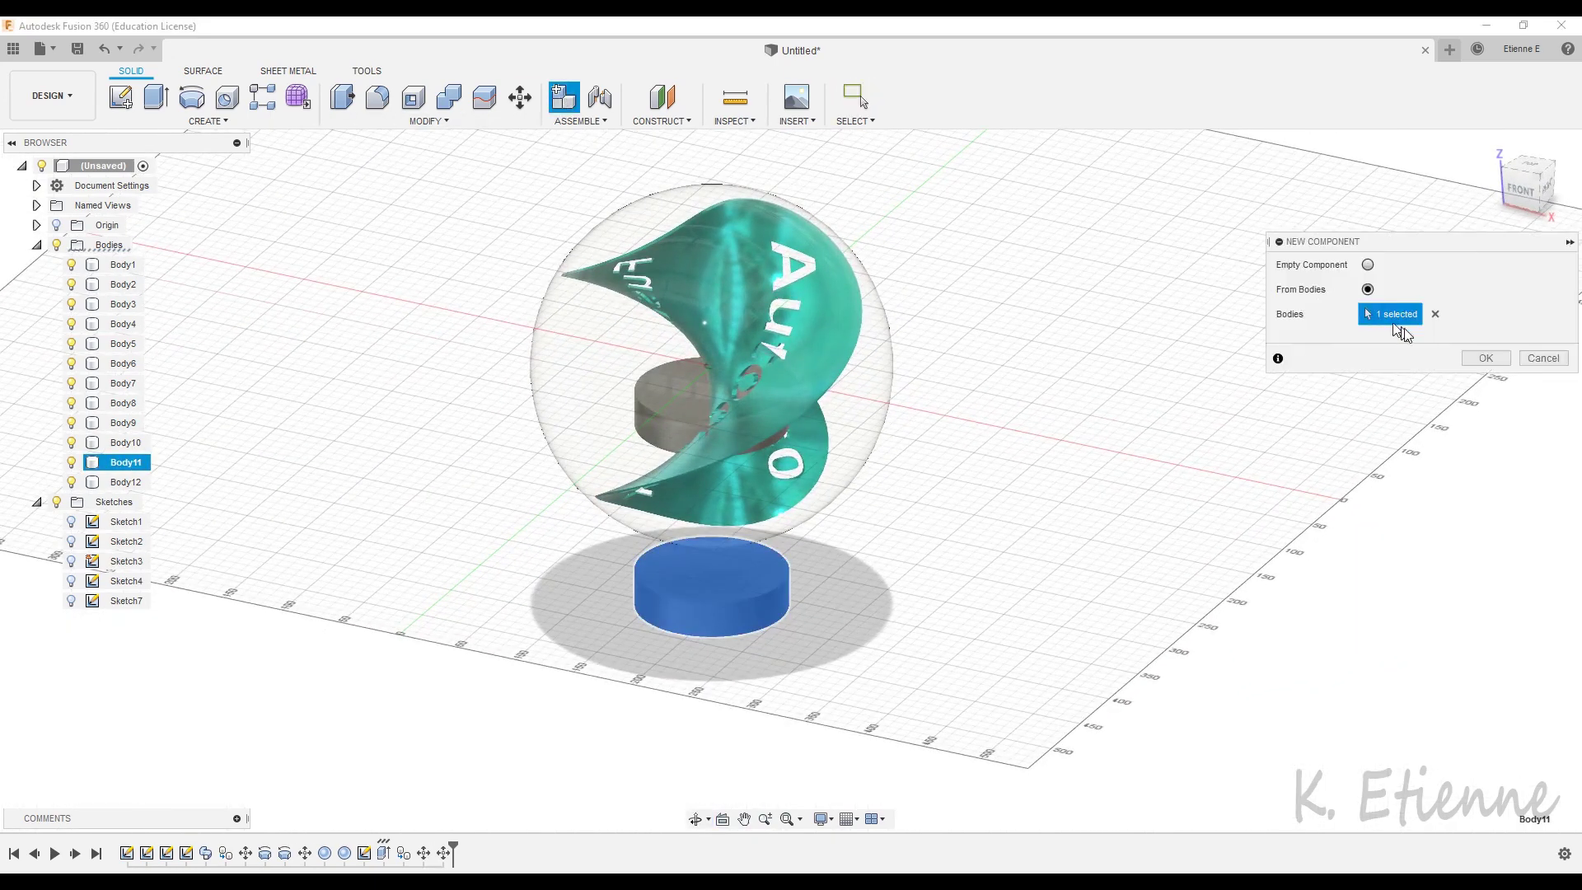
{"action": "left_click", "coordinate": [1483, 358]}
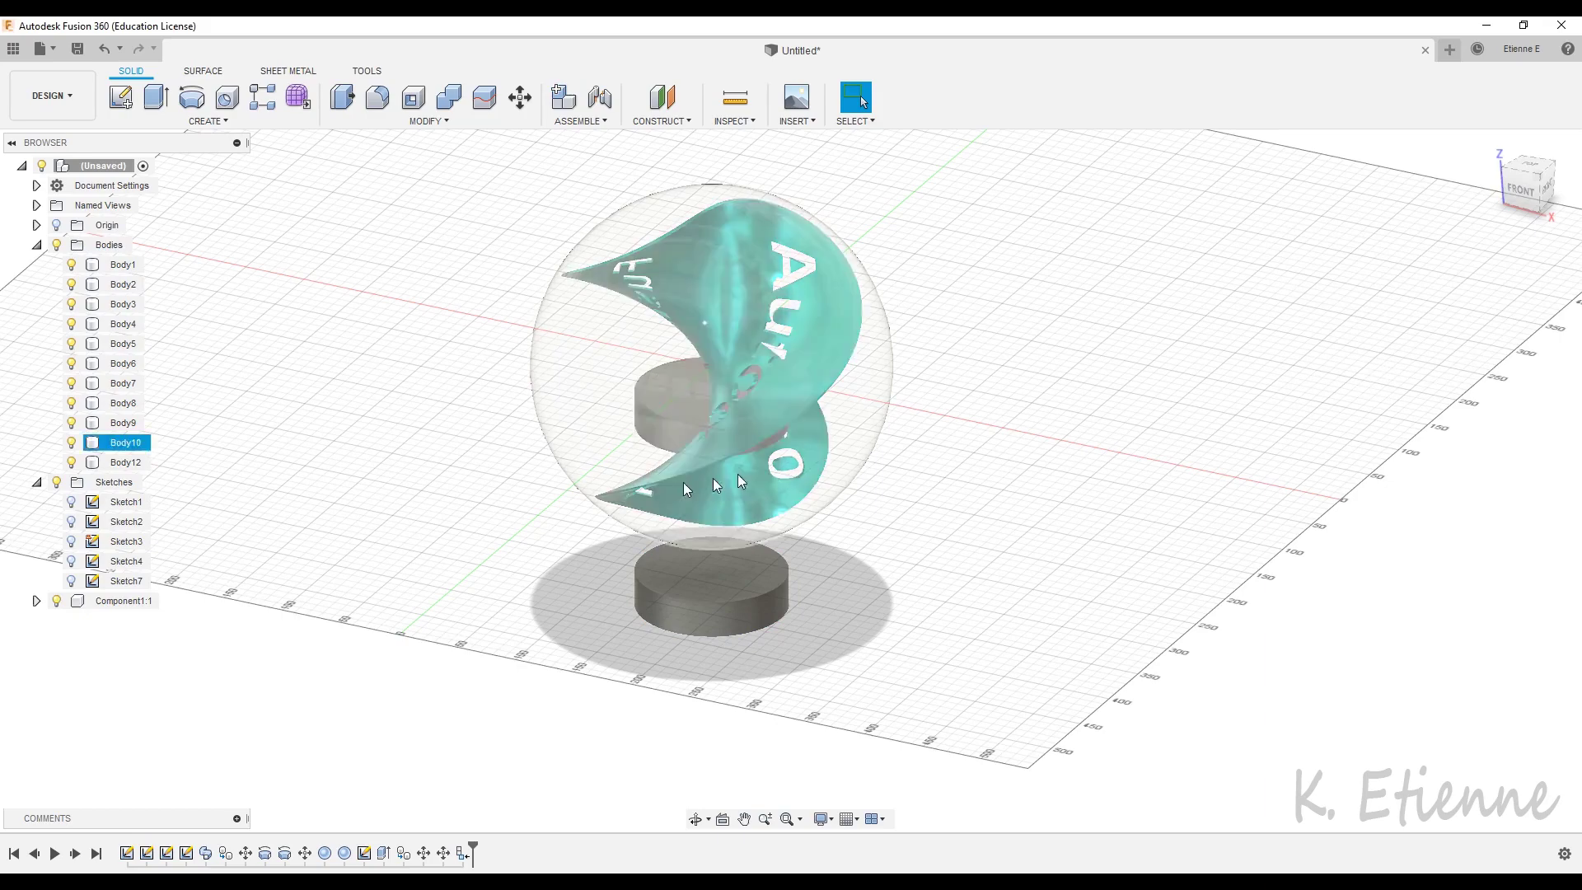
Move the twisted bodies and glass sphere, Body1 through Body10, into Component1.
{"action": "left_click", "coordinate": [123, 443]}
{"action": "left_click", "coordinate": [119, 264], "text": "shift"}
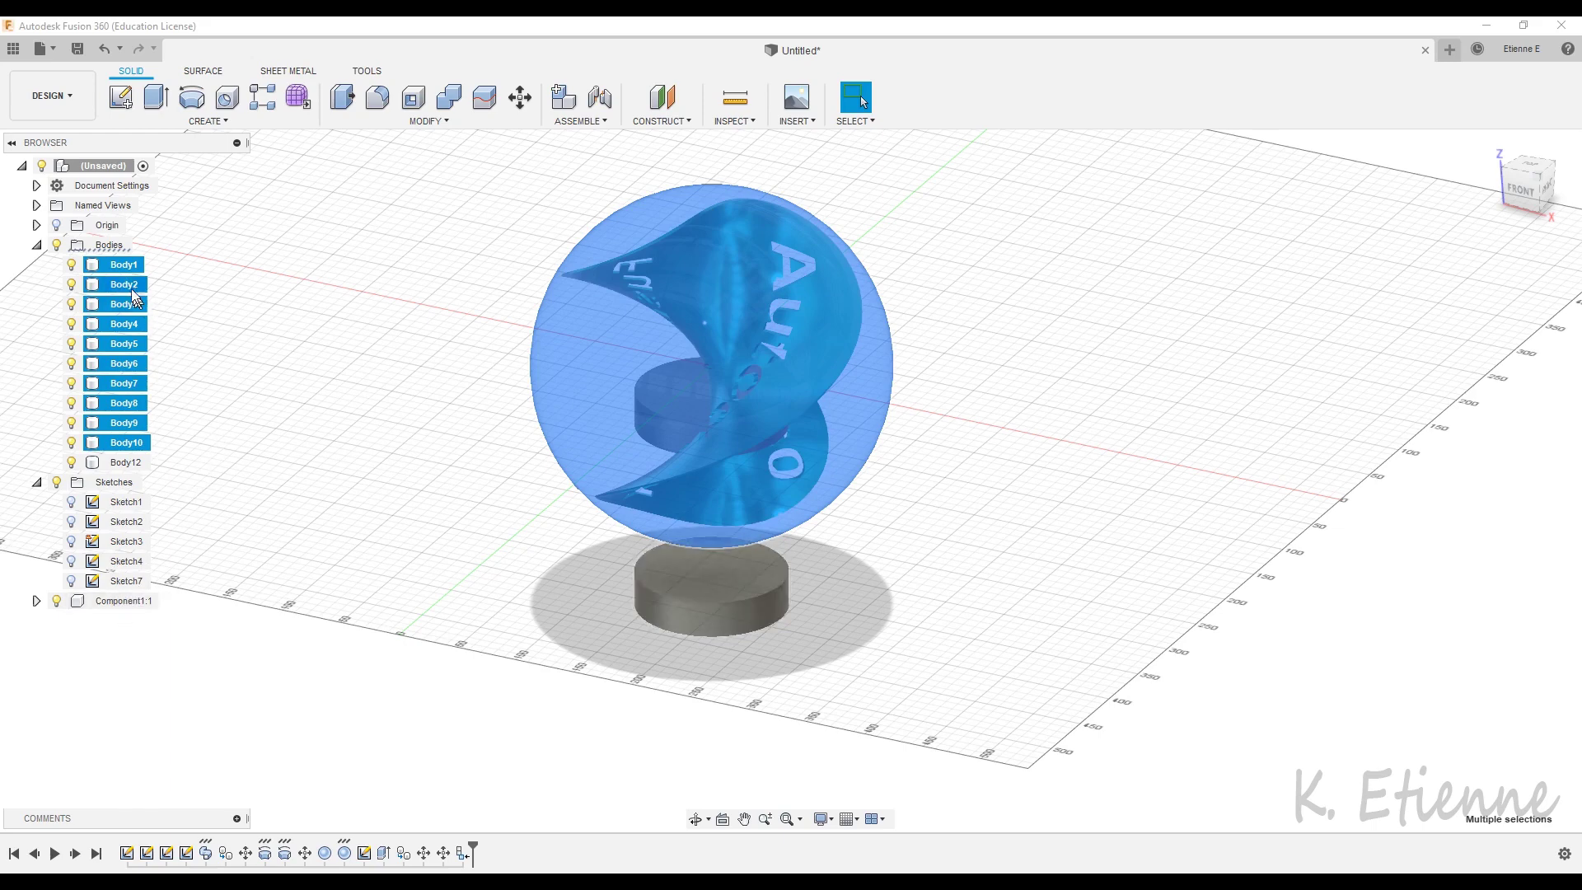
{"action": "left_click_drag", "start_coordinate": [134, 298], "coordinate": [137, 352]}
{"action": "left_click_drag", "start_coordinate": [124, 630], "coordinate": [124, 600]}
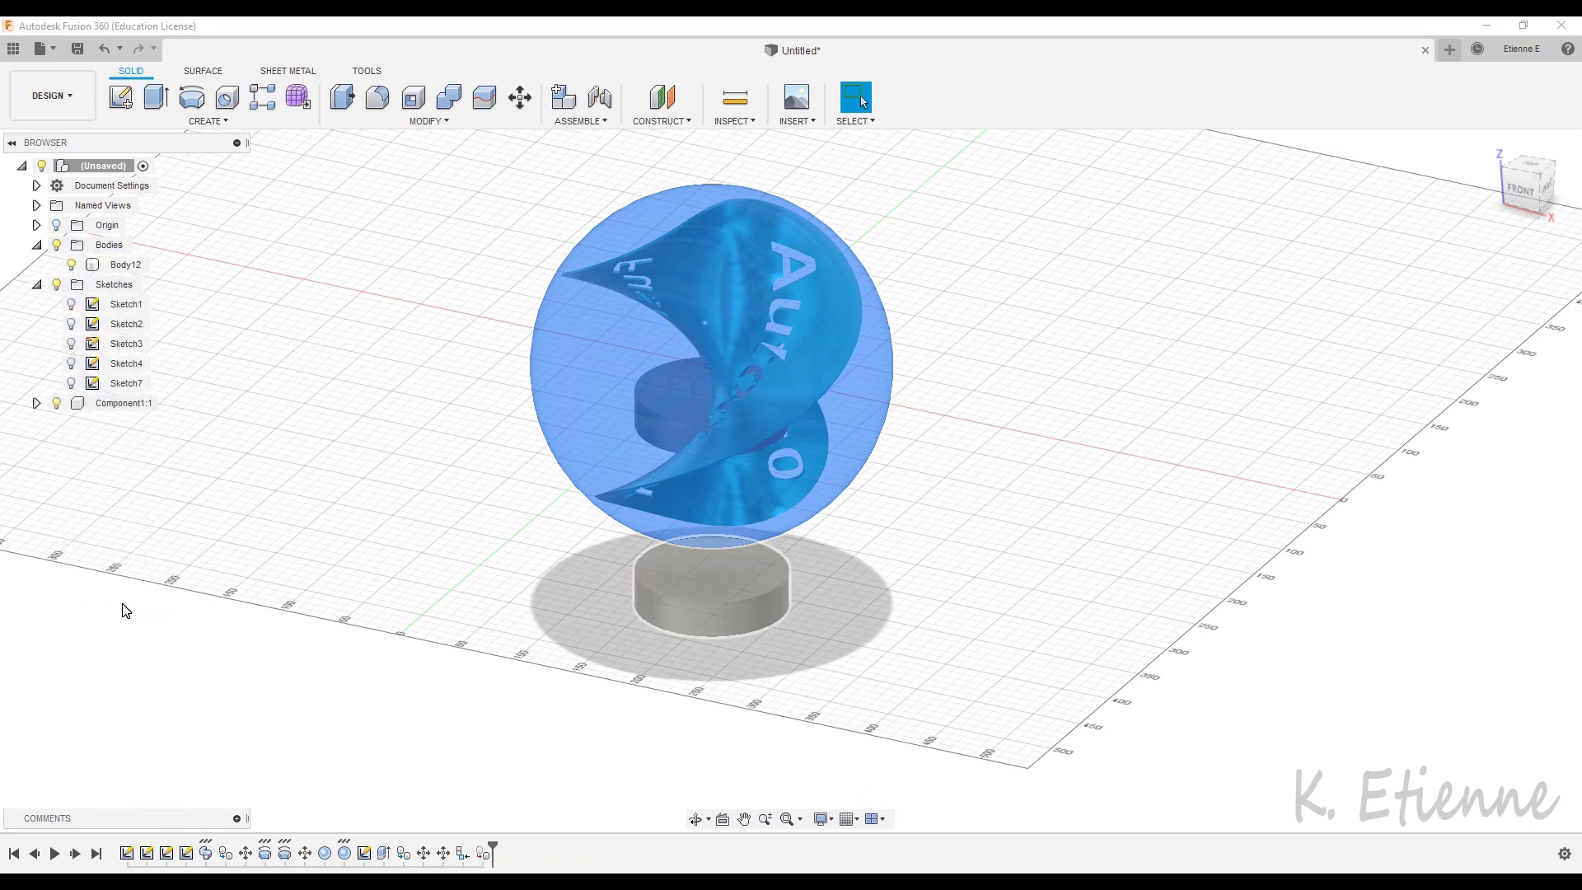
Create a new component from Body12, the cylinder inside the glass sphere.
{"action": "left_click", "coordinate": [149, 263]}
{"action": "left_click", "coordinate": [565, 99]}
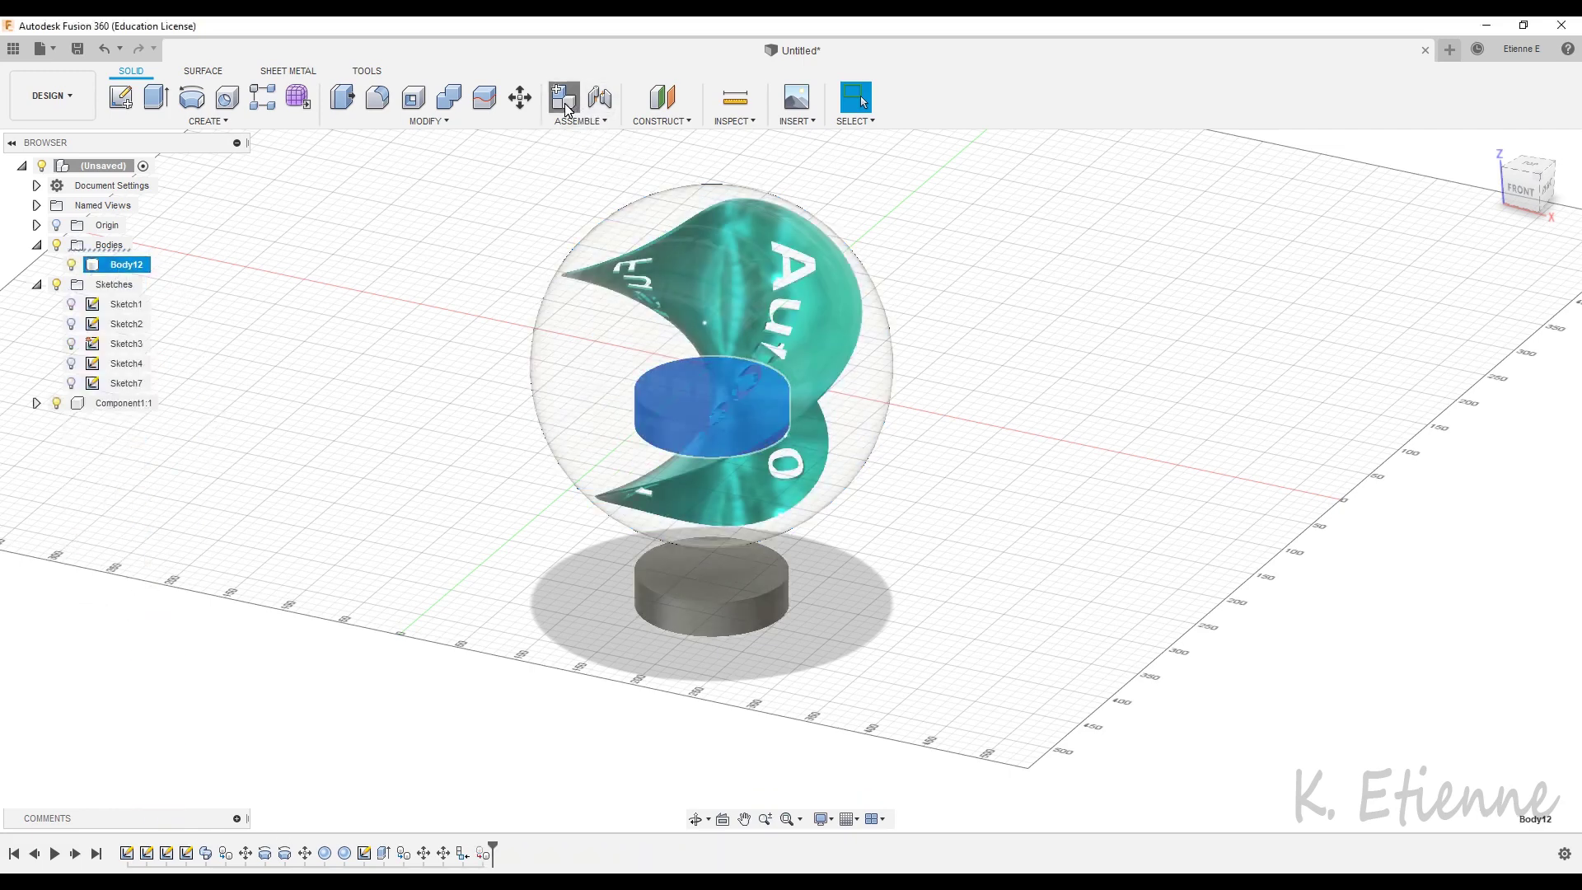
{"action": "left_click", "coordinate": [1483, 358]}
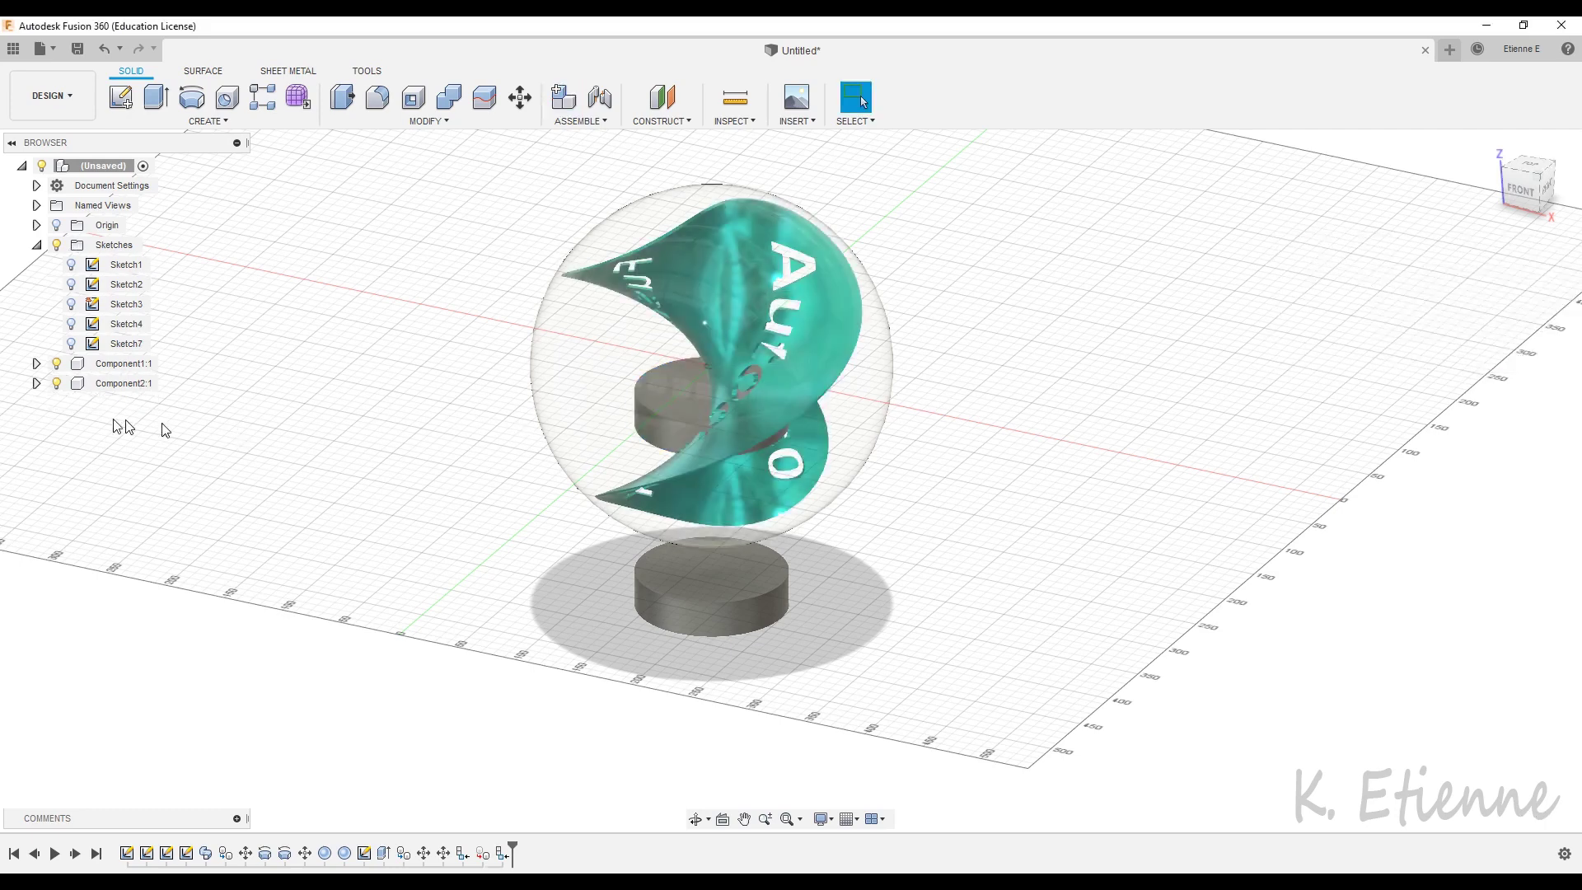
Rename Component2 as Ground and ground it in place.
{"action": "left_click", "coordinate": [128, 386]}
{"action": "left_click", "coordinate": [123, 384]}
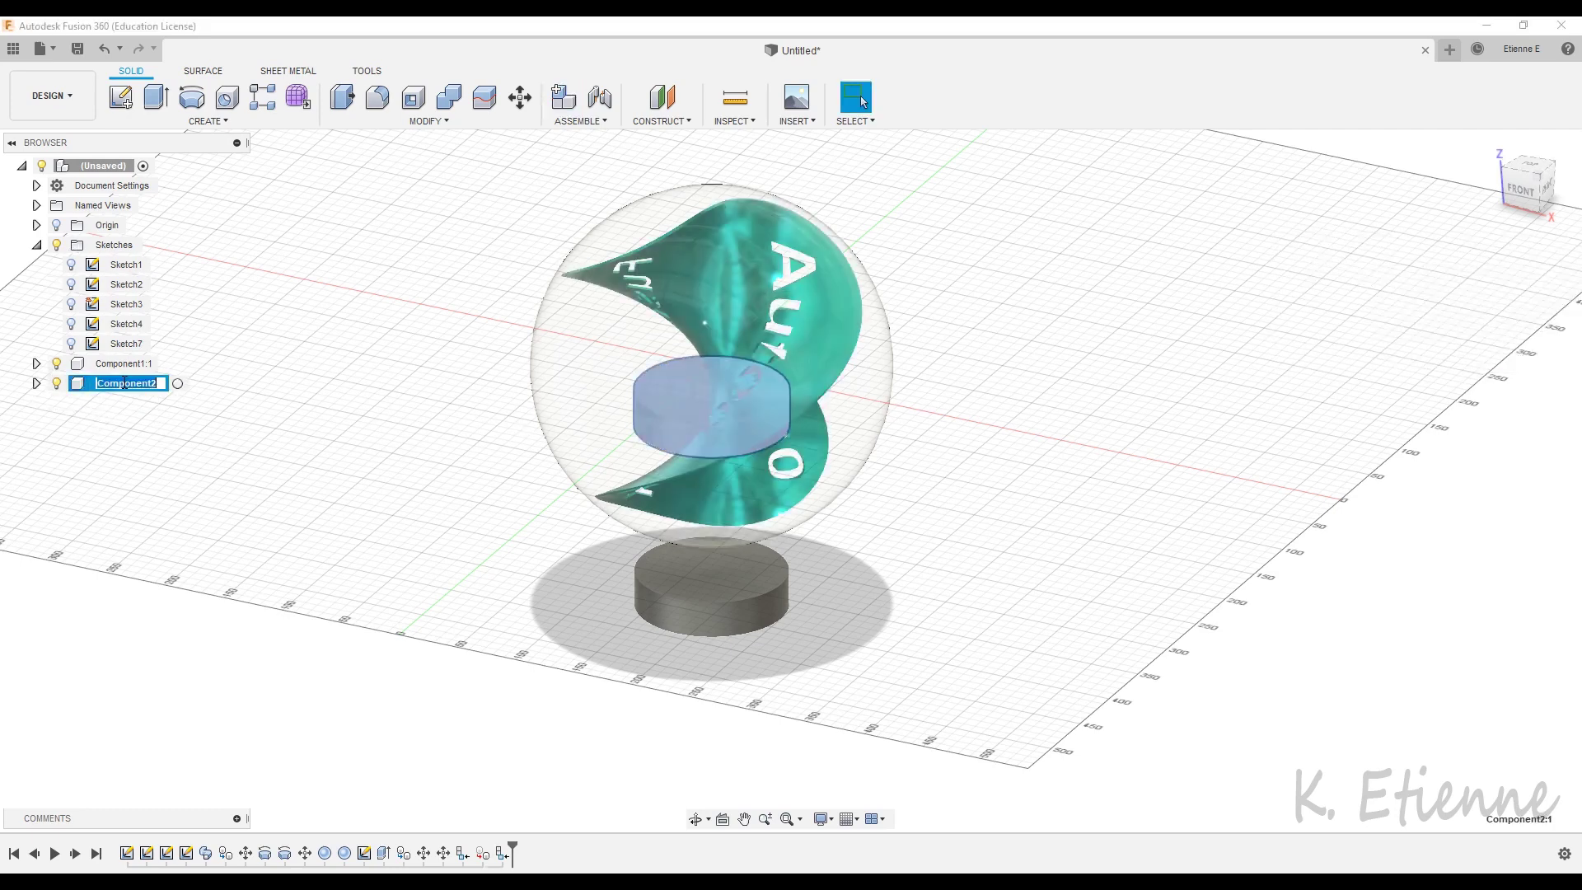
{"action": "type", "text": "Ground"}
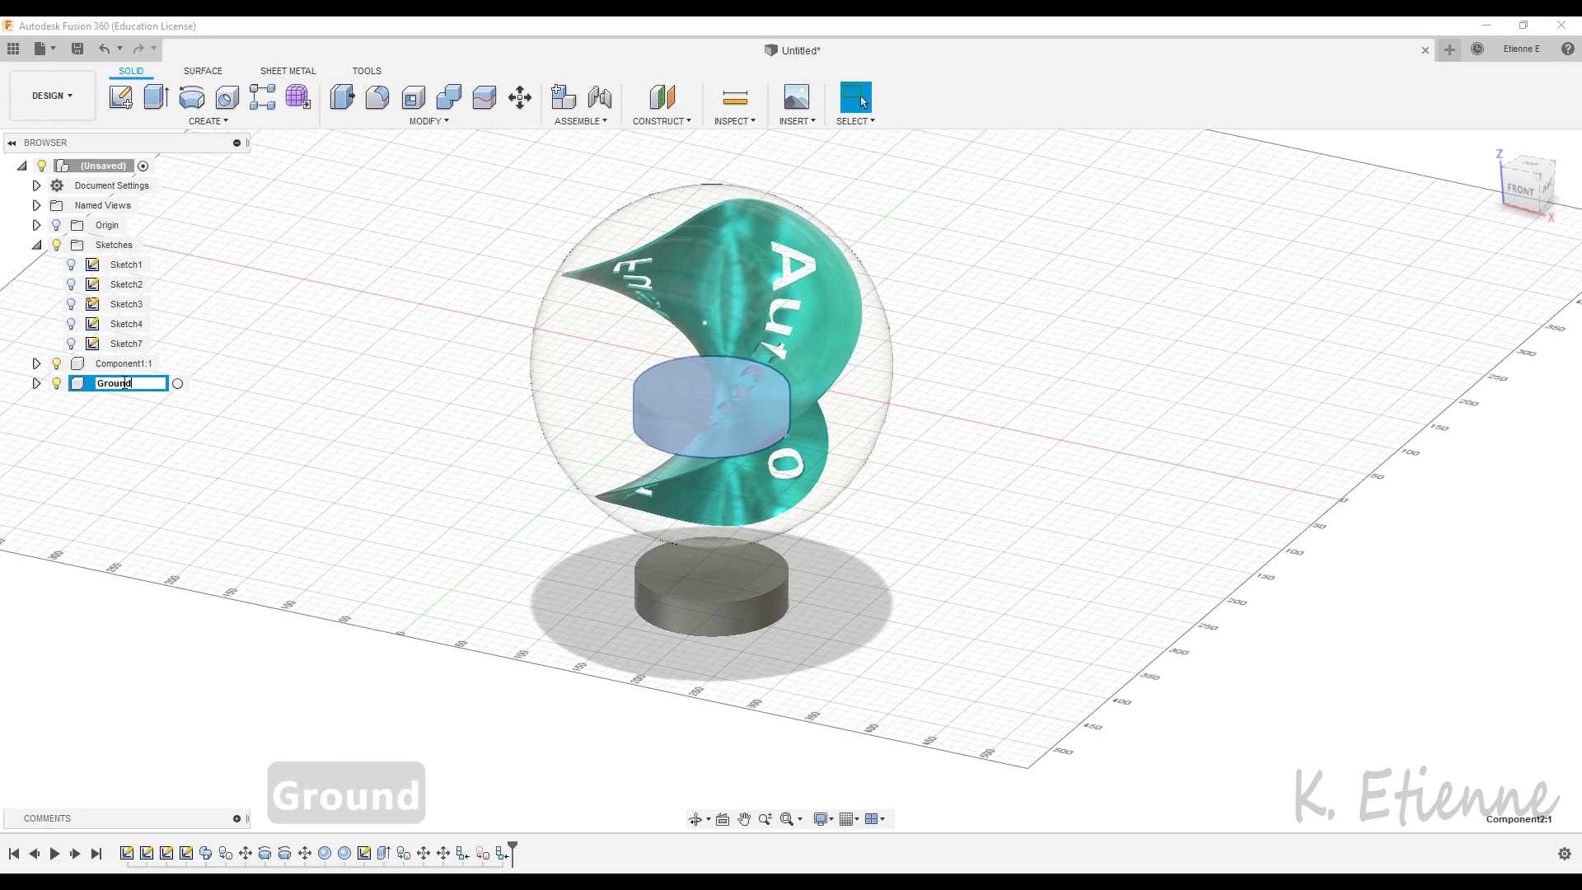
{"action": "key", "text": "Return"}
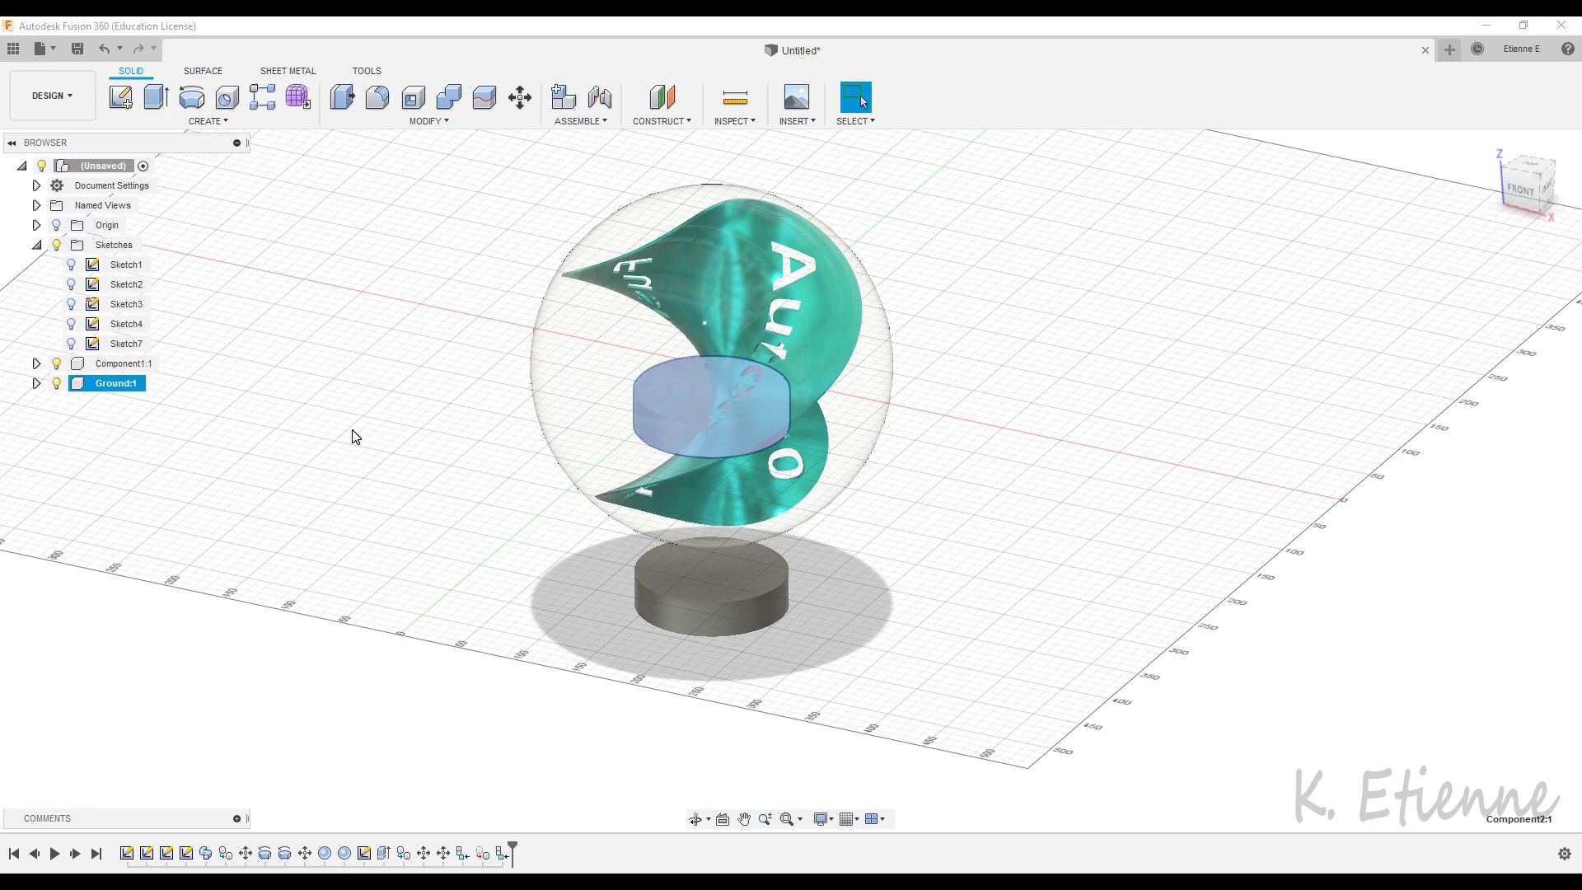
{"action": "right_click", "coordinate": [129, 391]}
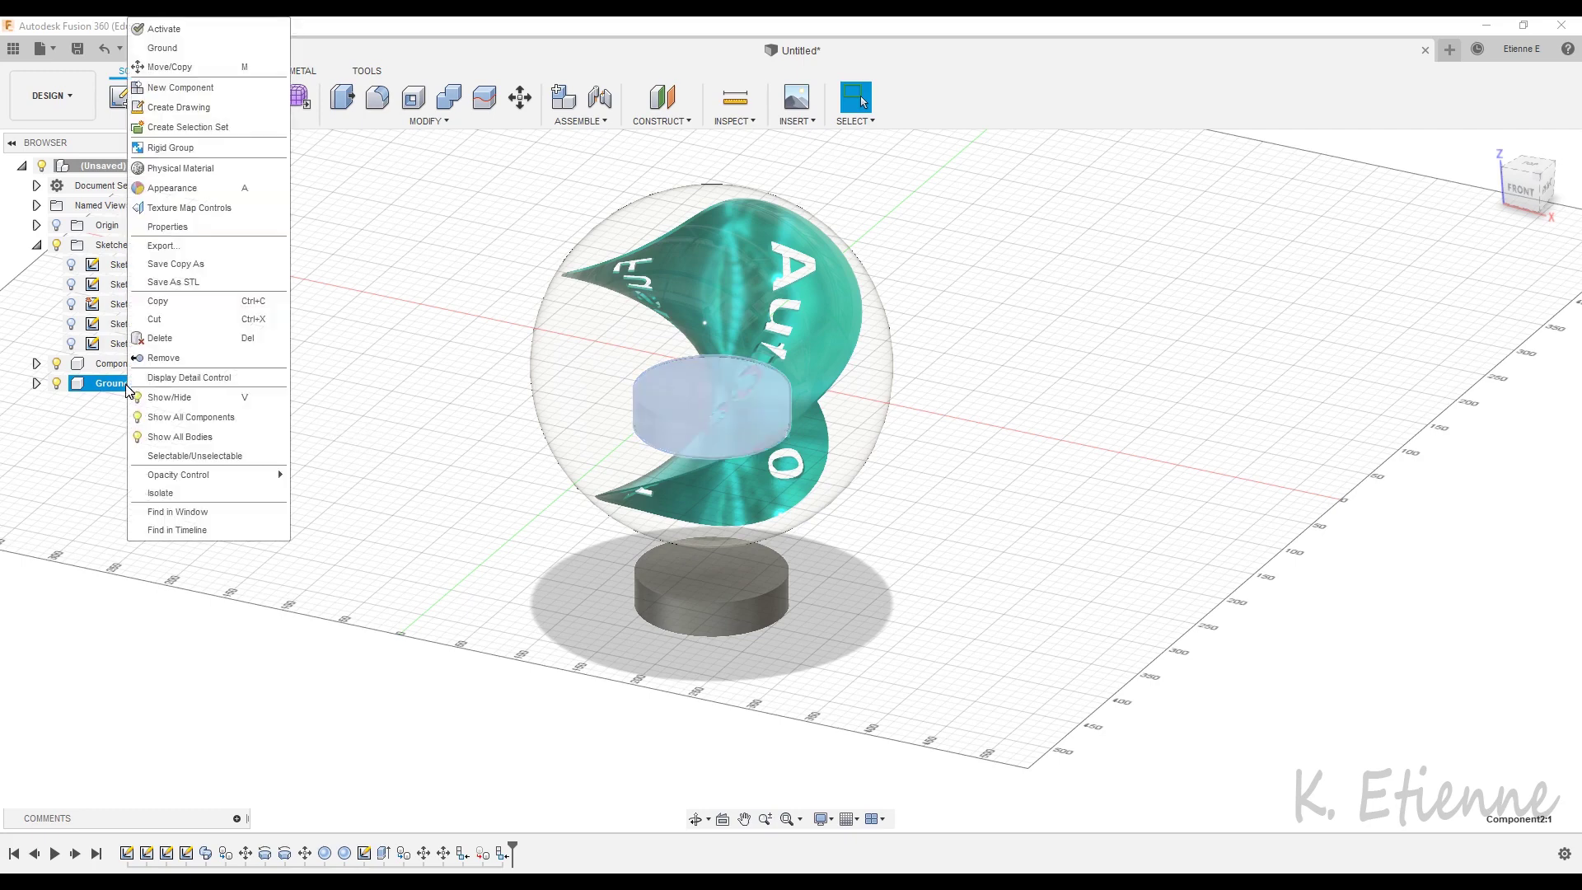
{"action": "left_click", "coordinate": [181, 53]}
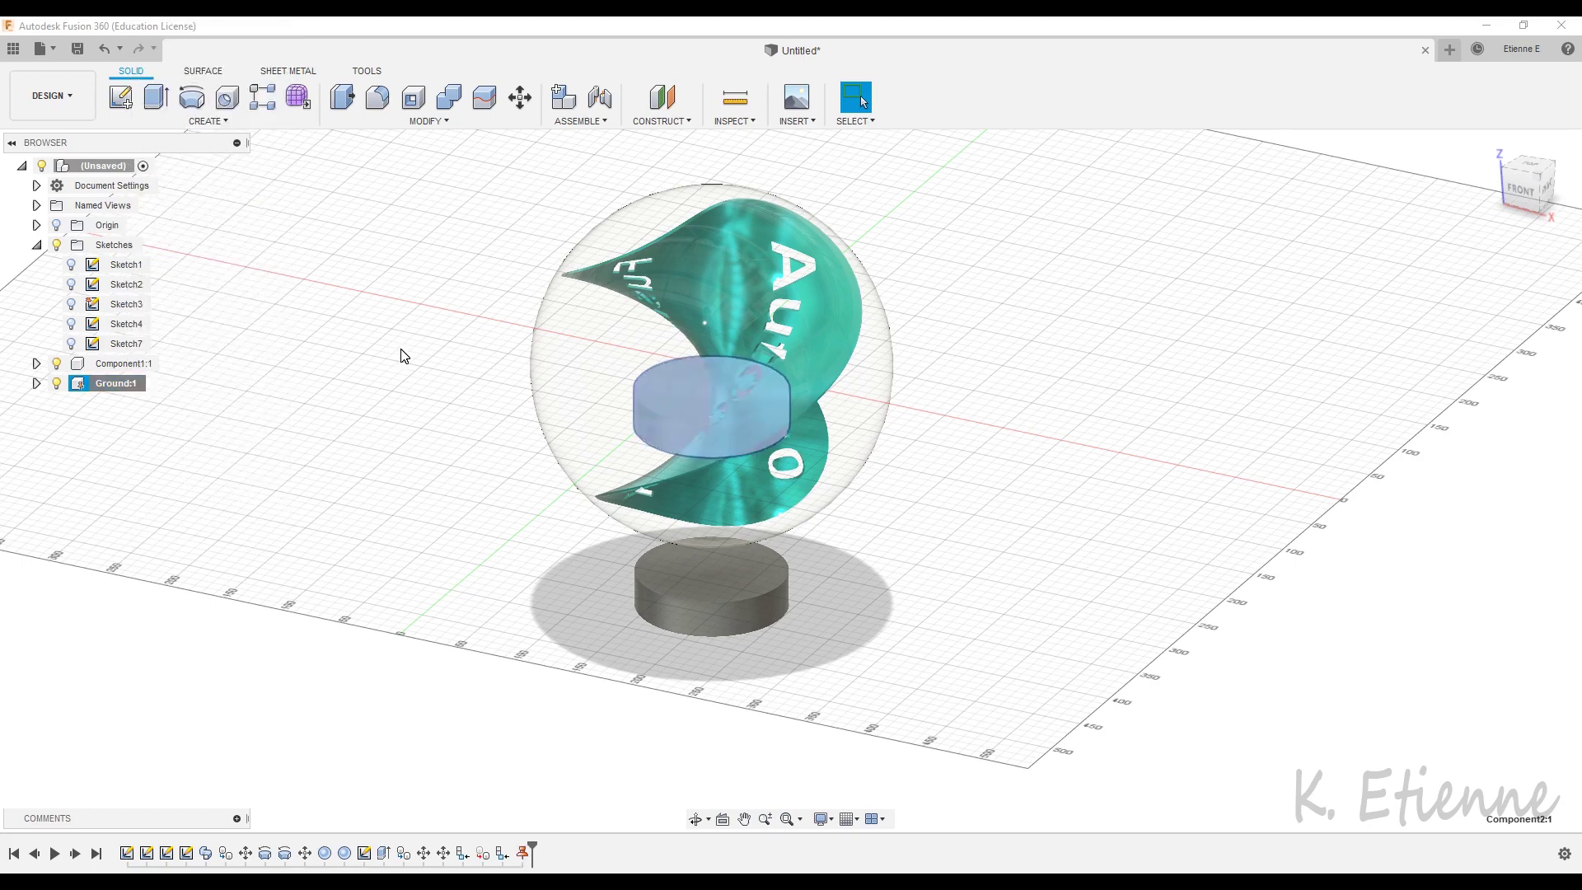
Join the centre of the underside of Component1's cylinder to the centre of the Ground cylinder's top face.
{"action": "left_click", "coordinate": [565, 121]}
{"action": "left_click", "coordinate": [574, 160]}
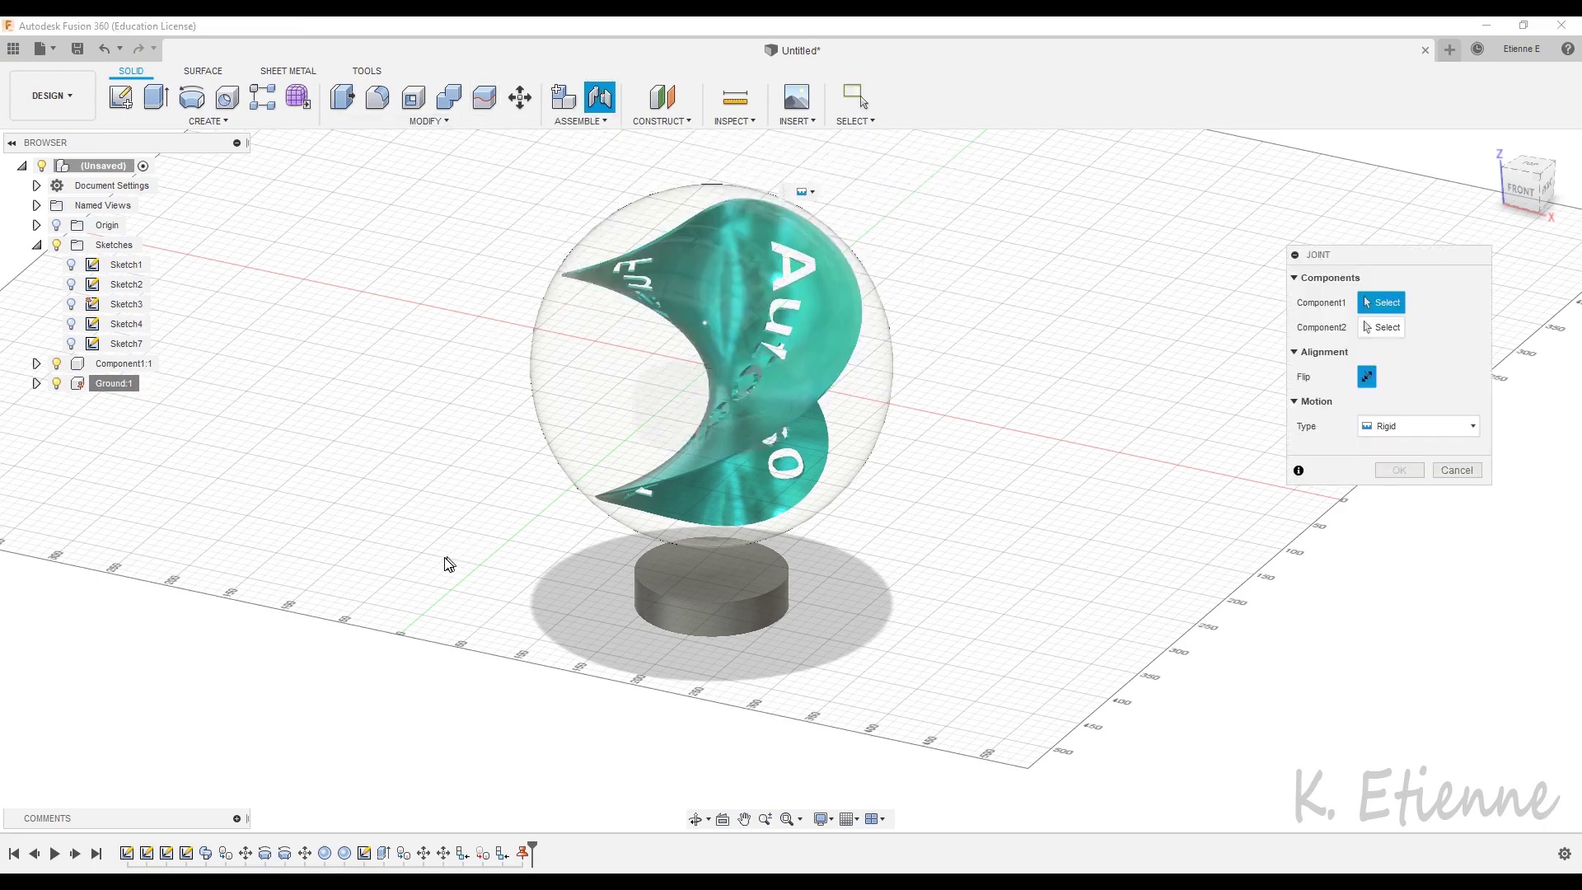
{"action": "middle_click_drag", "start_coordinate": [449, 564], "coordinate": [454, 494], "text": "shift"}
{"action": "left_click", "coordinate": [714, 620]}
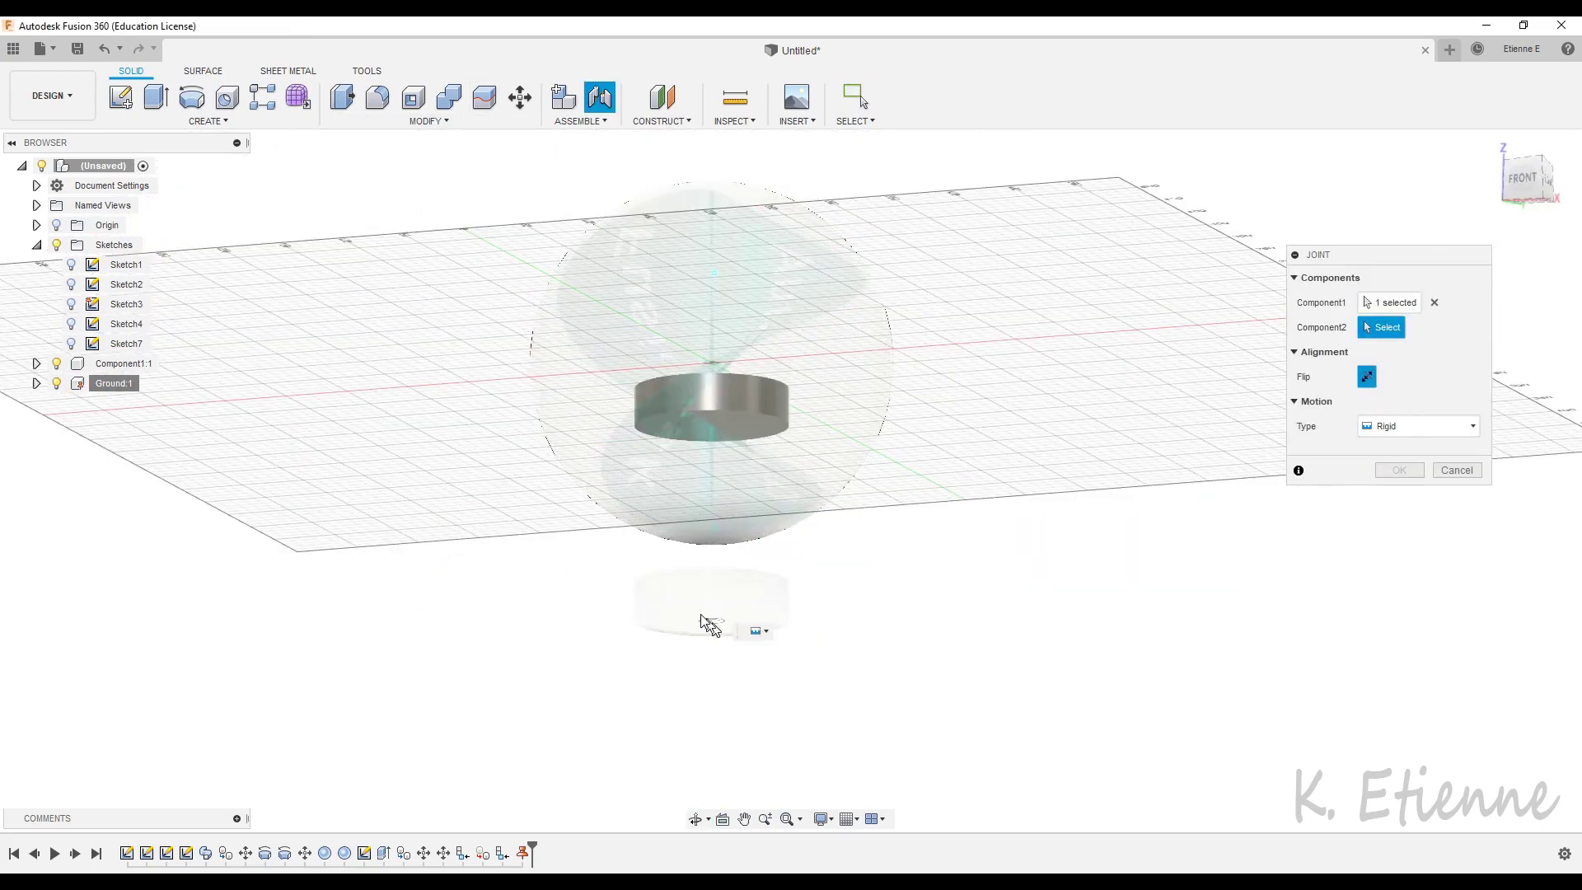
{"action": "middle_click_drag", "start_coordinate": [710, 624], "coordinate": [572, 427], "text": "shift"}
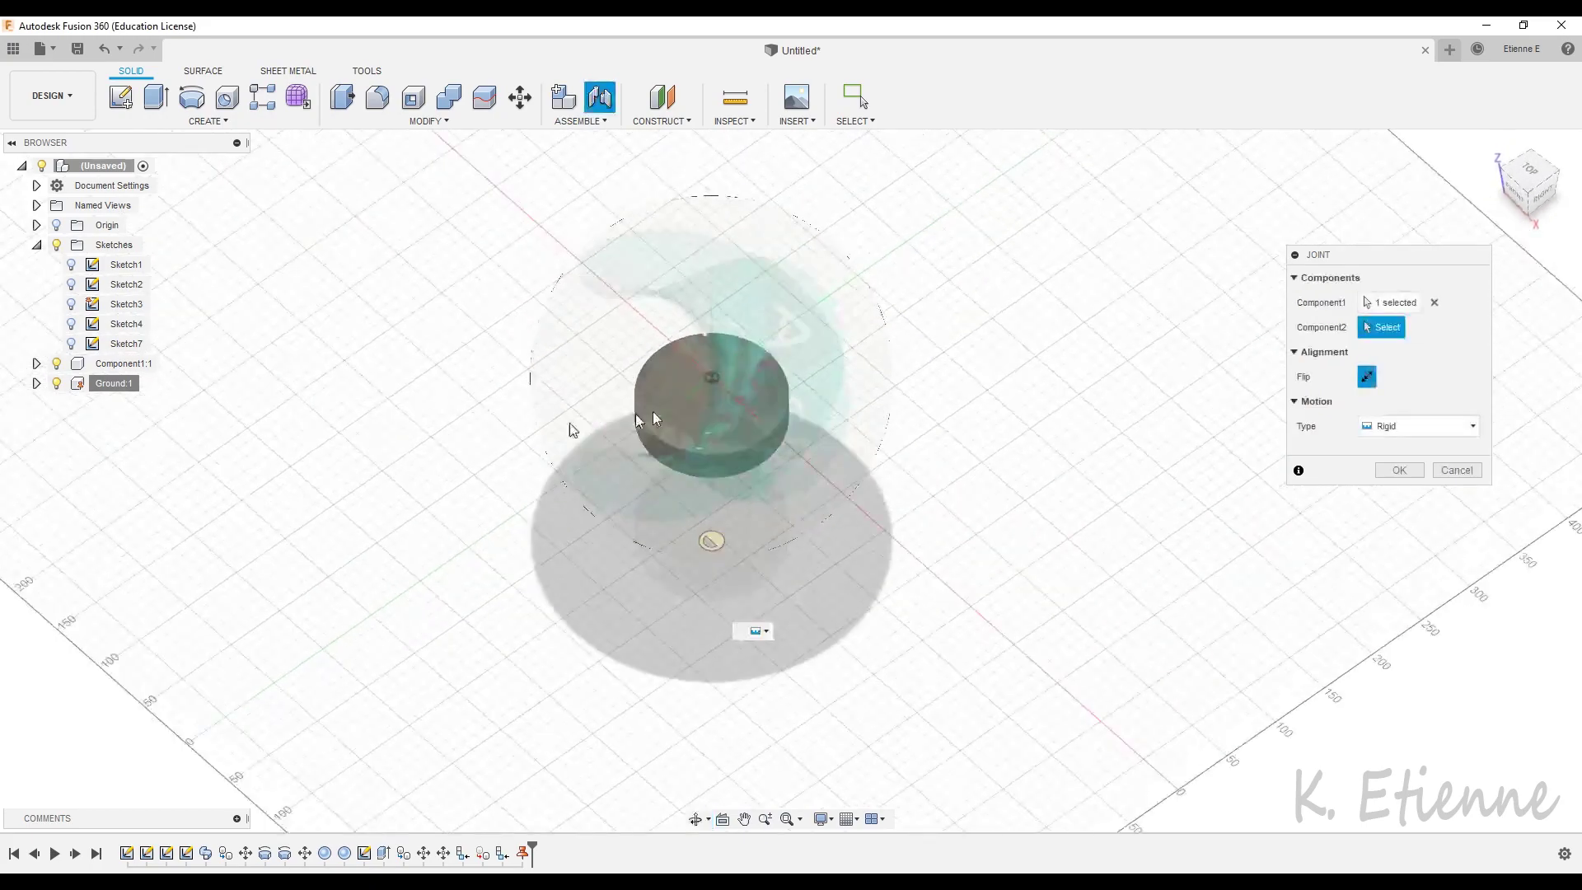
{"action": "left_click", "coordinate": [716, 397]}
{"action": "scroll", "coordinate": [822, 477], "scroll_direction": "down", "scroll_amount": 3}
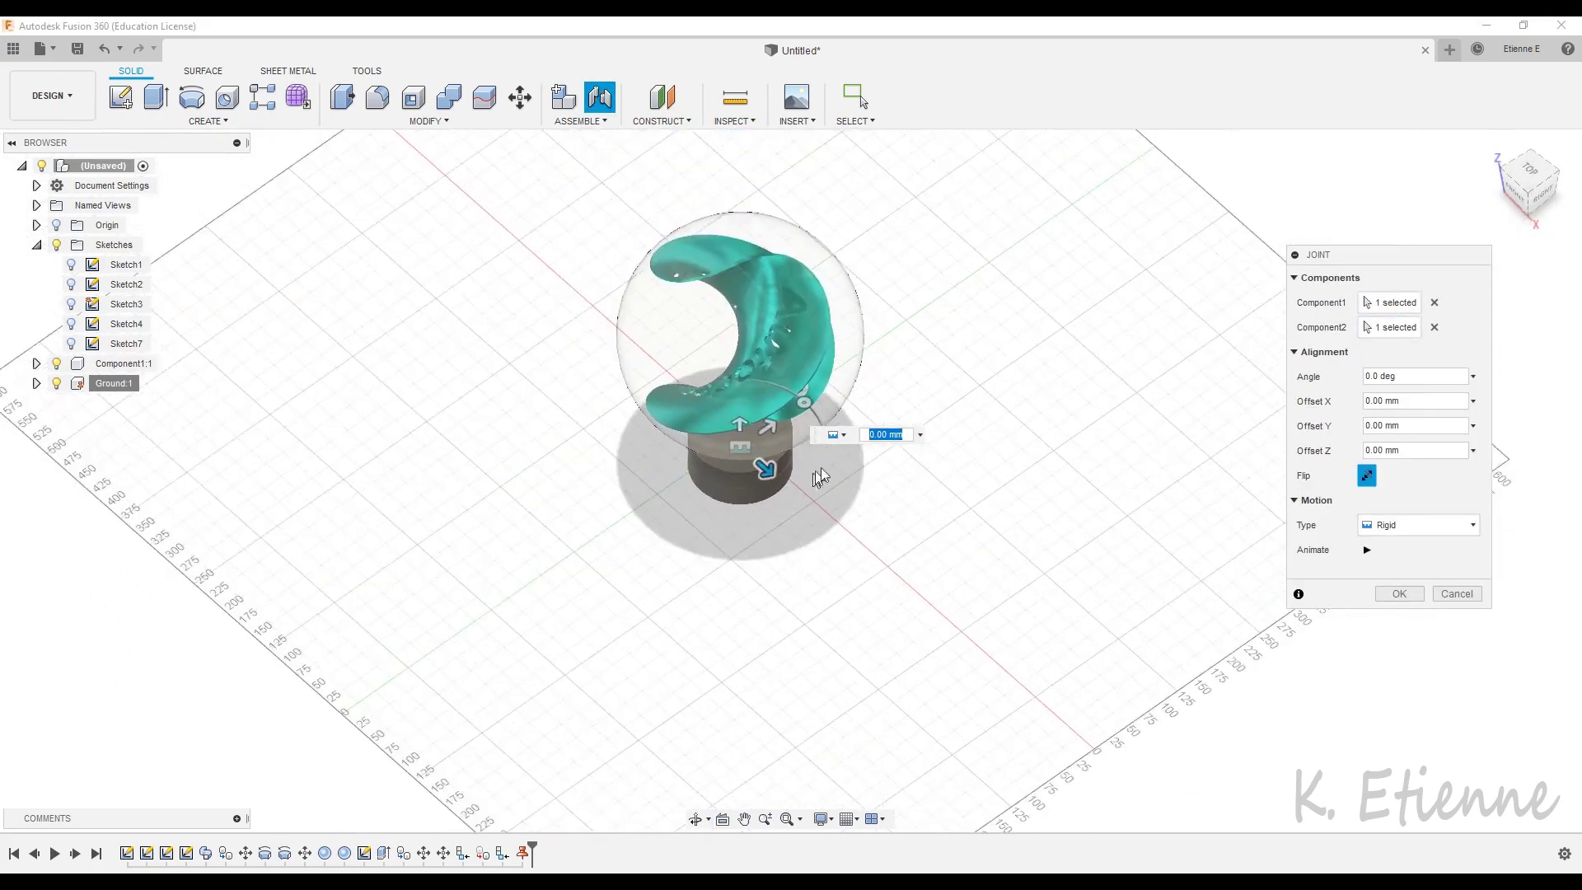
{"action": "scroll", "coordinate": [898, 288], "scroll_direction": "up", "scroll_amount": 4}
{"action": "mouse_move", "coordinate": [988, 497]}
{"action": "middle_mouse_down", "text": "shift"}
{"action": "mouse_move", "coordinate": [997, 481]}
{"action": "mouse_move", "coordinate": [1019, 504]}
{"action": "middle_mouse_up", "text": "shift"}
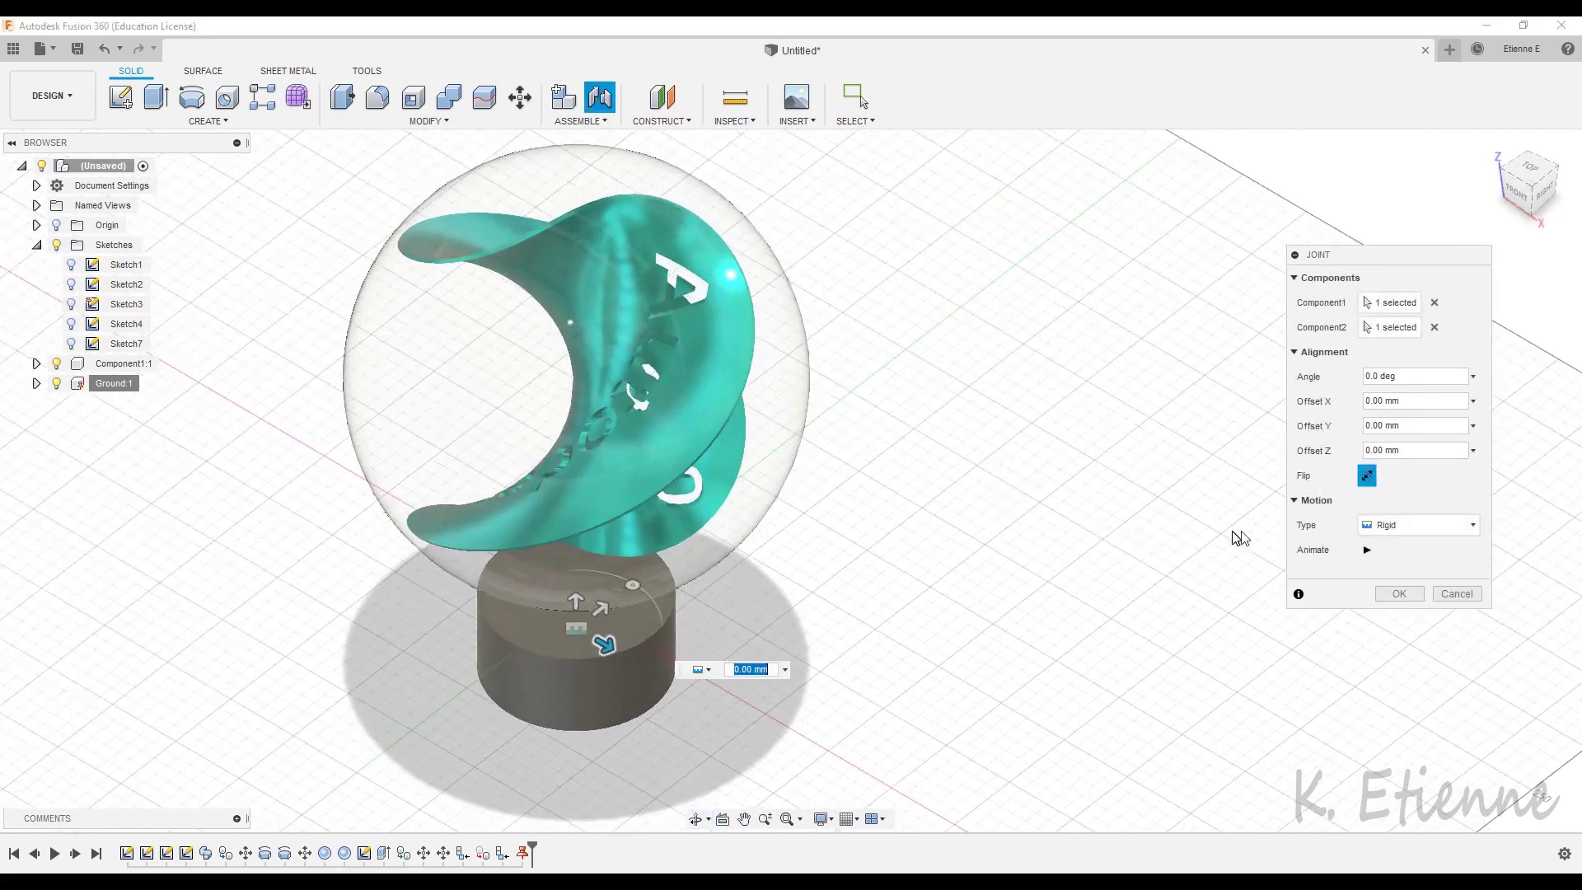
Set the joint's motion type to Revolute about the Z axis and complete the joint.
{"action": "left_click", "coordinate": [1380, 526]}
{"action": "left_click", "coordinate": [1401, 567]}
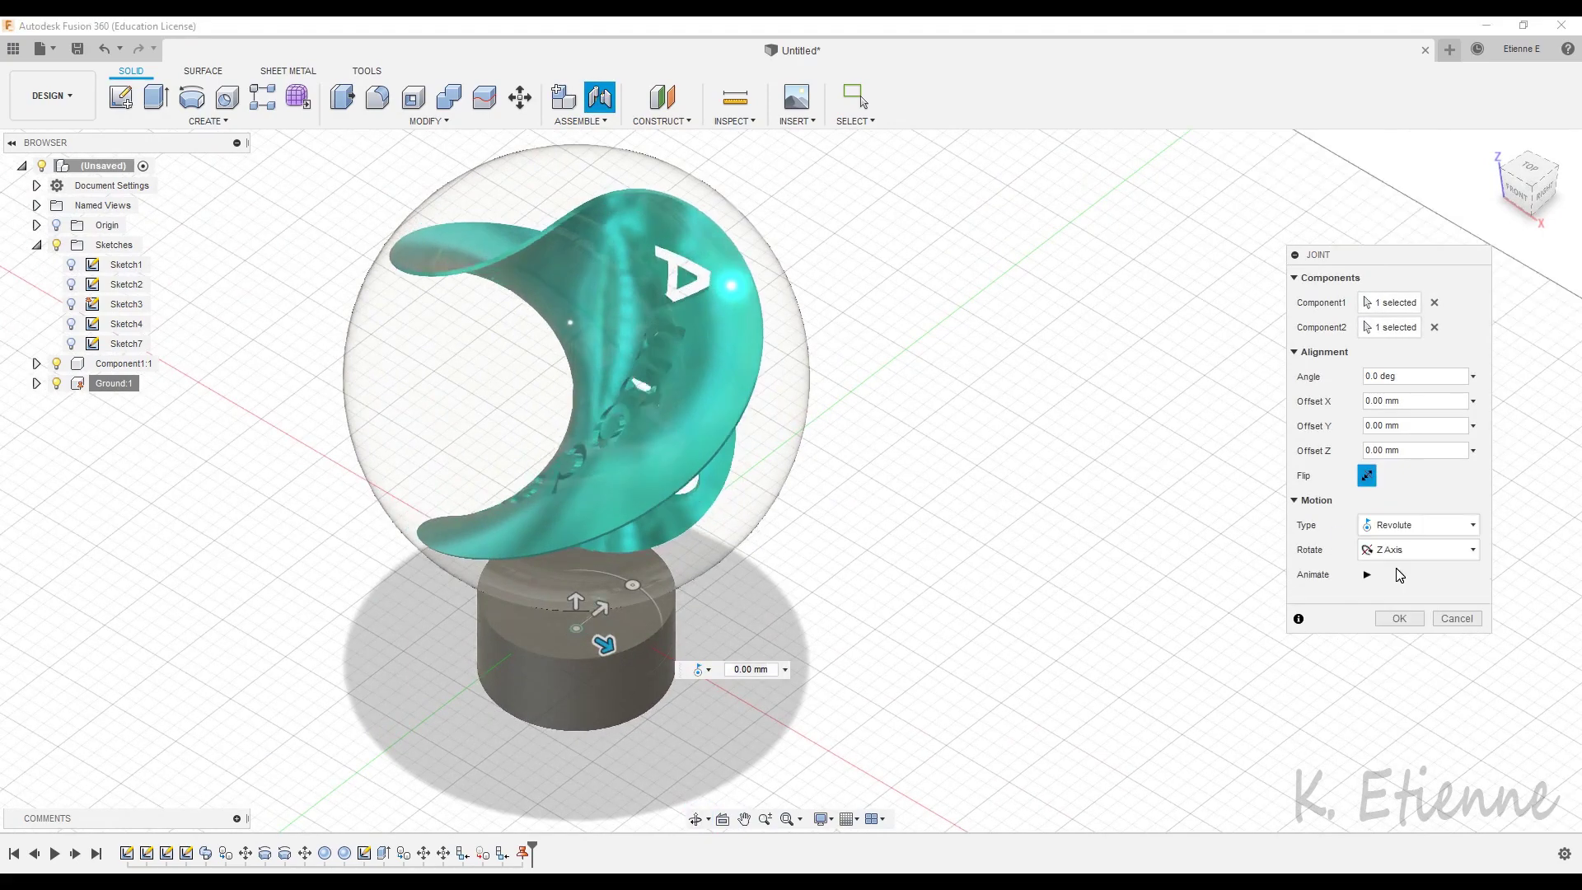
{"action": "scroll", "coordinate": [1140, 519], "scroll_direction": "down", "scroll_amount": 2}
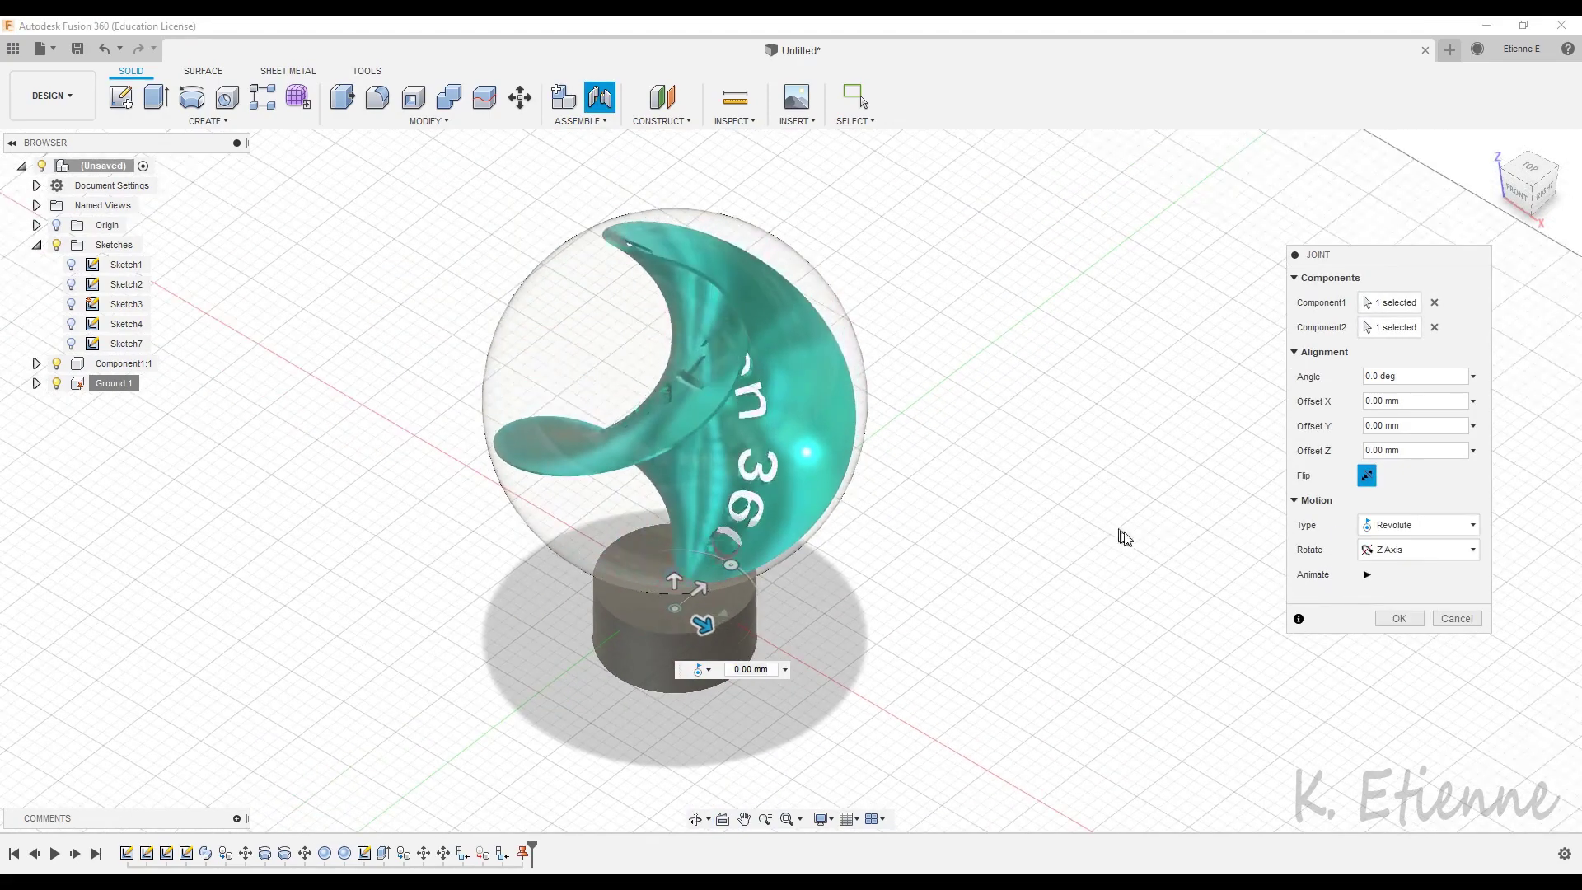
{"action": "left_click", "coordinate": [1398, 619]}
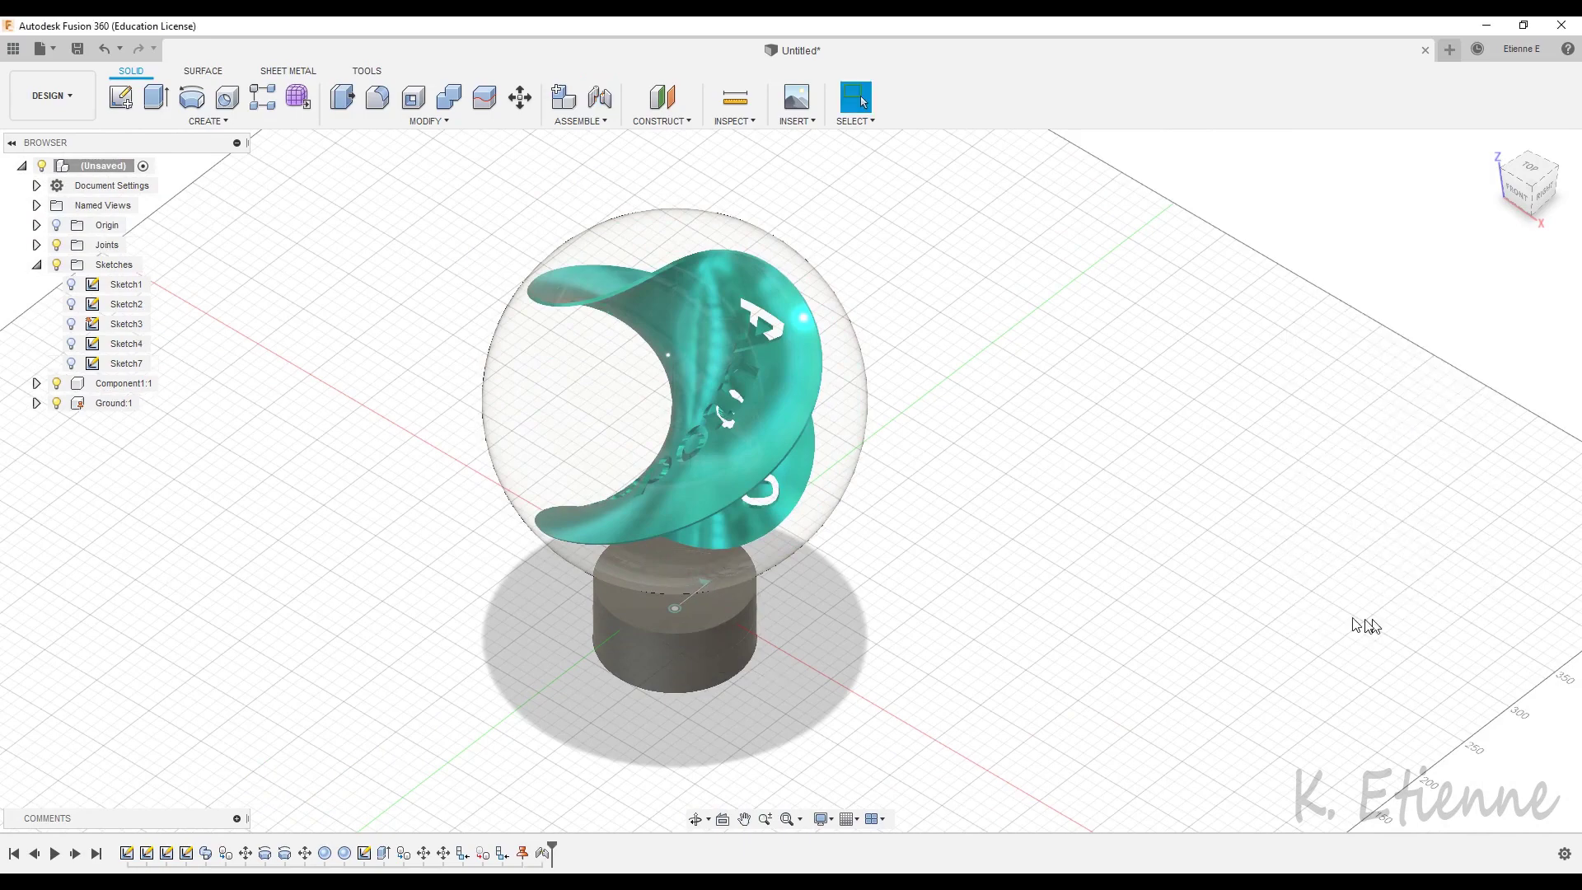
Apply the Air appearance from the Miscellaneous library to Body1 of the Ground component.
{"action": "left_click", "coordinate": [36, 402]}
{"action": "left_click", "coordinate": [53, 444]}
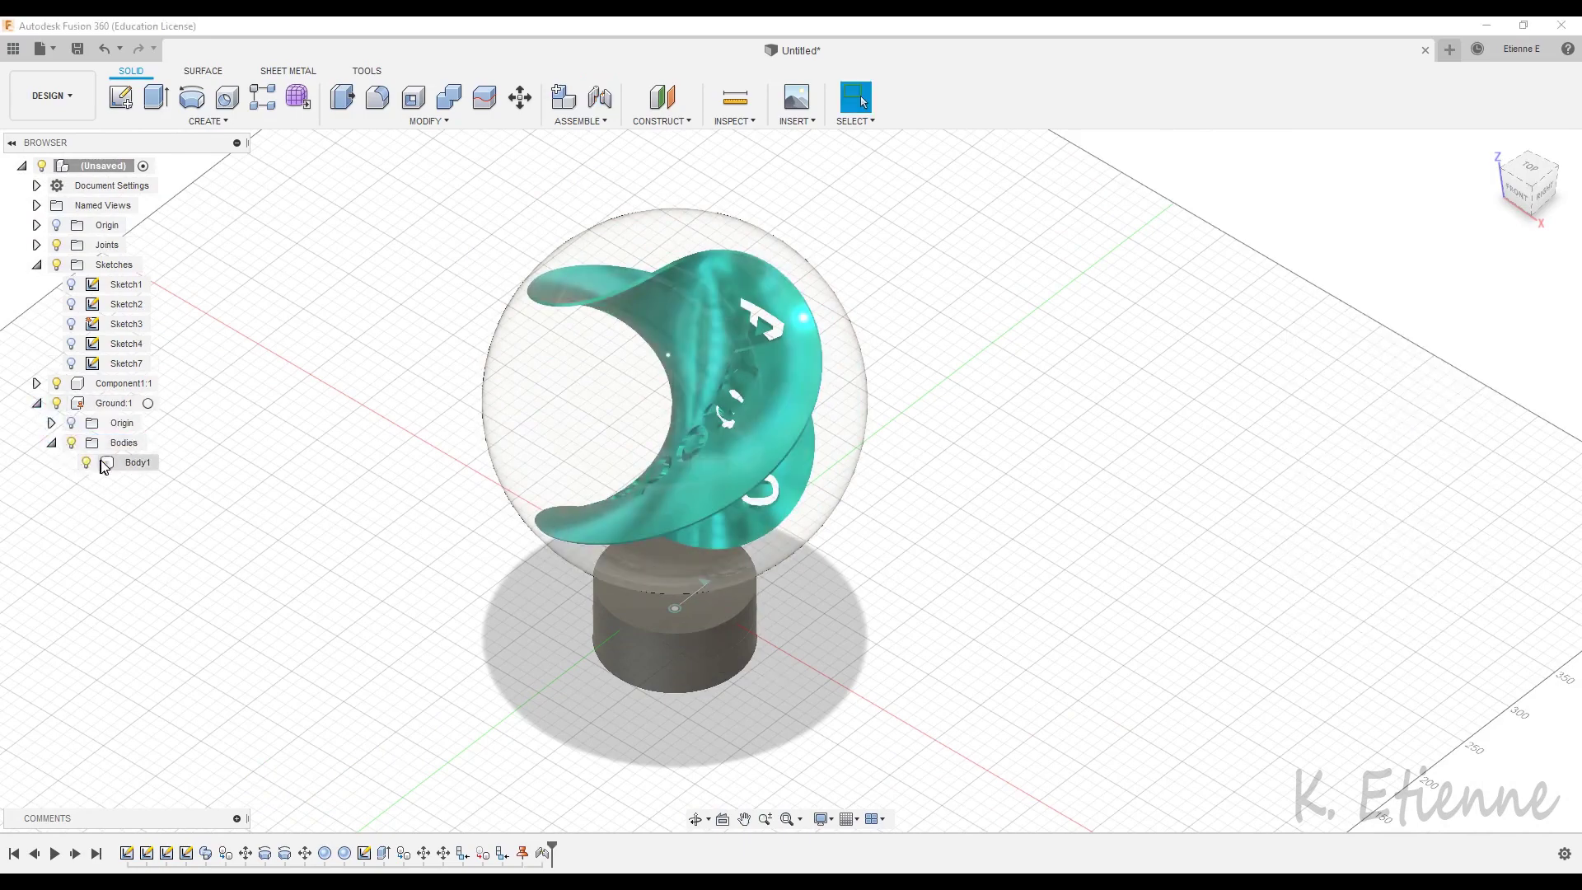
{"action": "right_click", "coordinate": [132, 462]}
{"action": "left_click", "coordinate": [176, 577]}
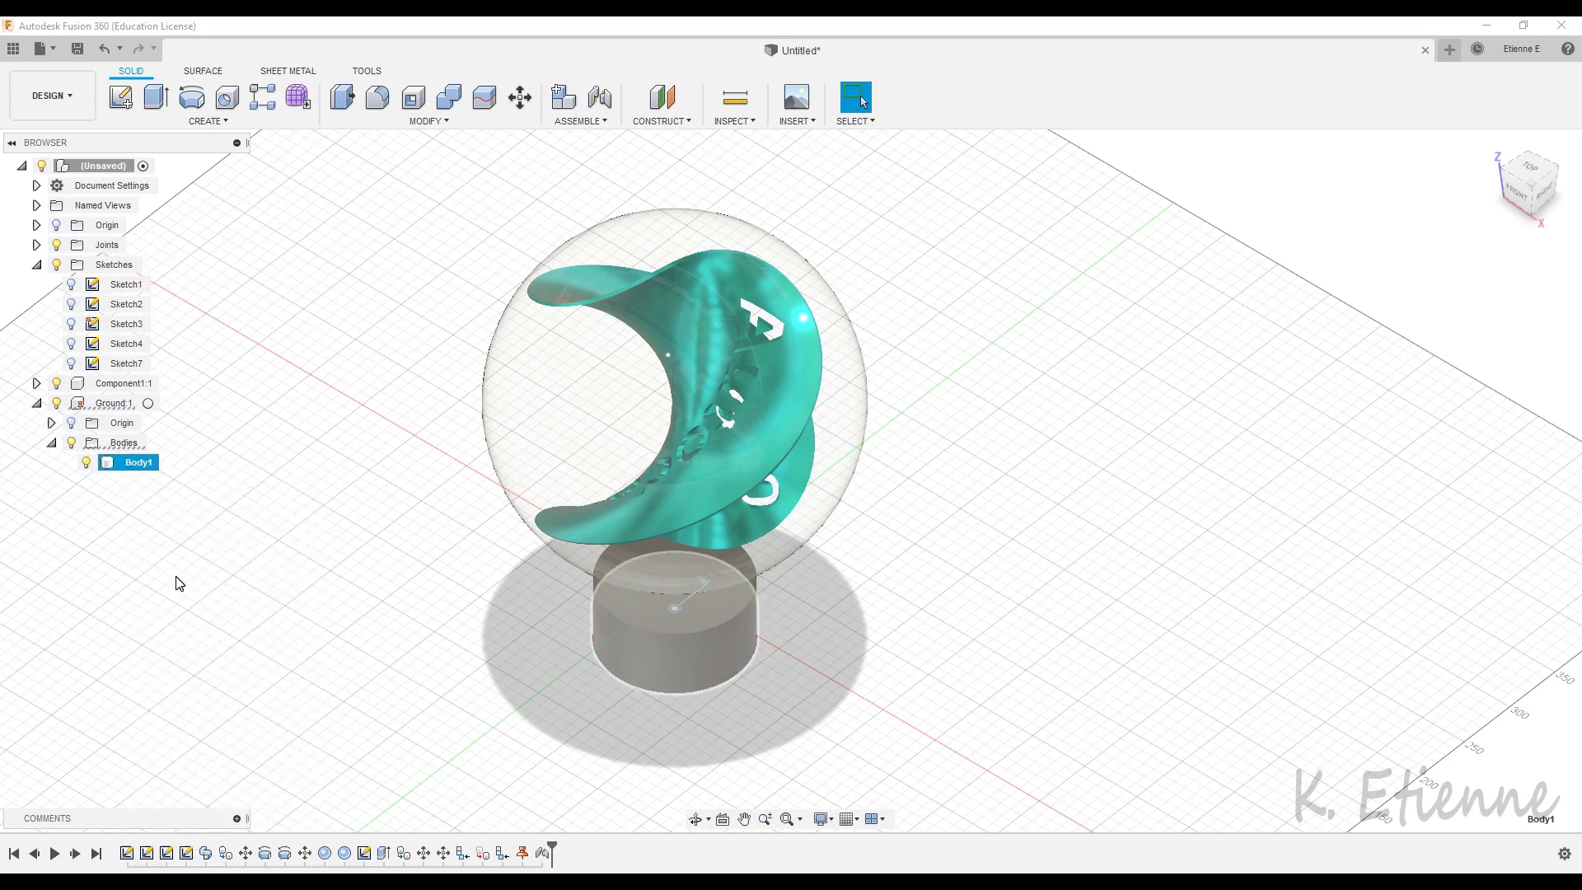
{"action": "left_click_drag", "start_coordinate": [1436, 252], "coordinate": [1322, 155]}
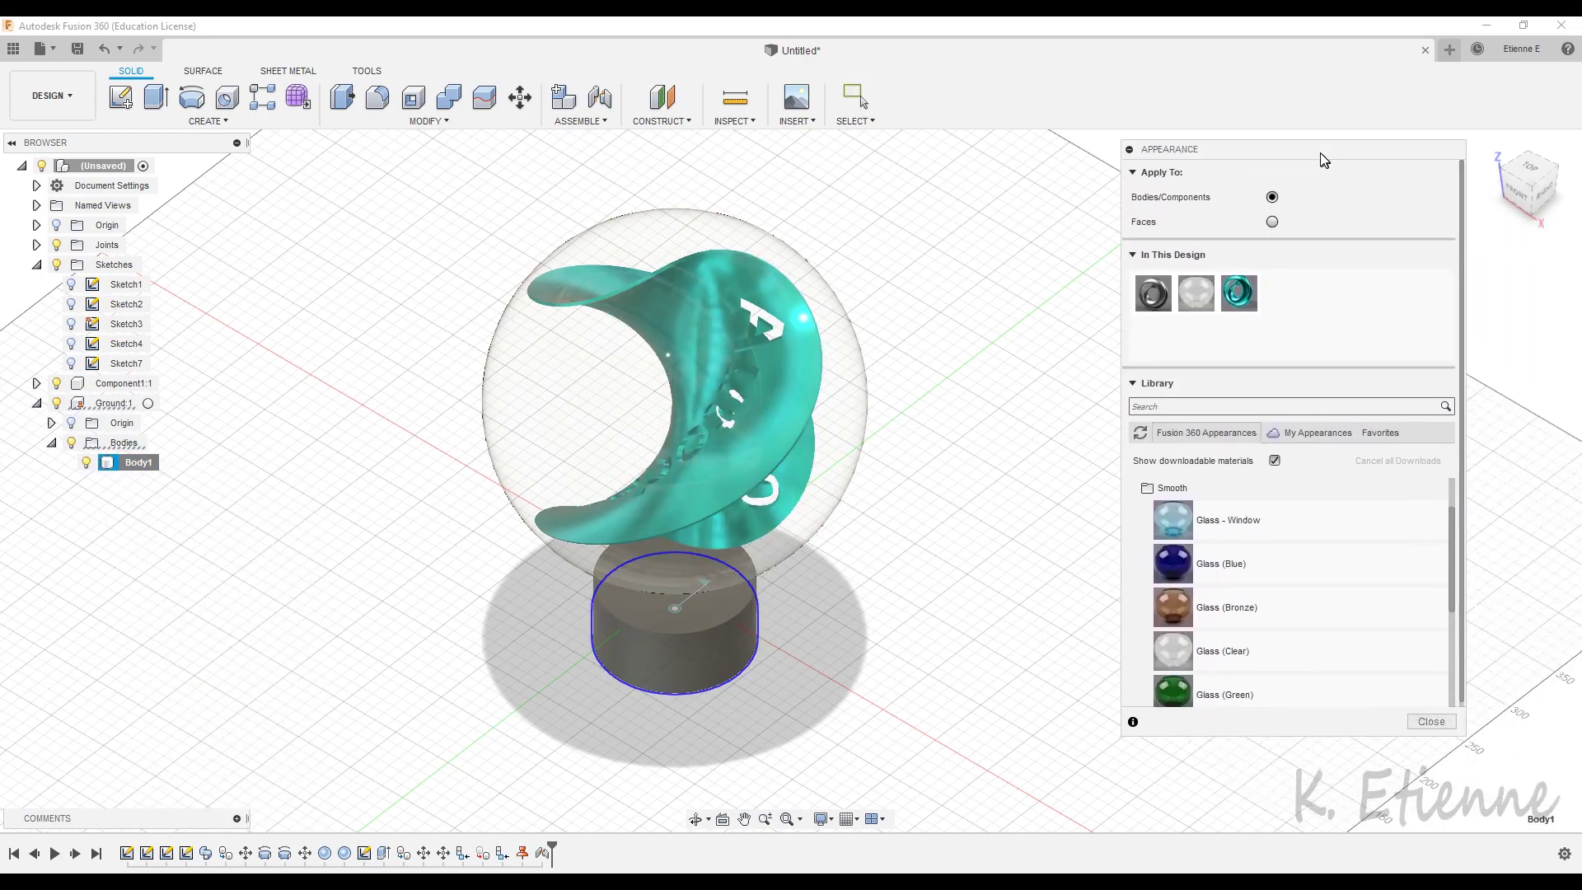
{"action": "left_click", "coordinate": [1150, 488]}
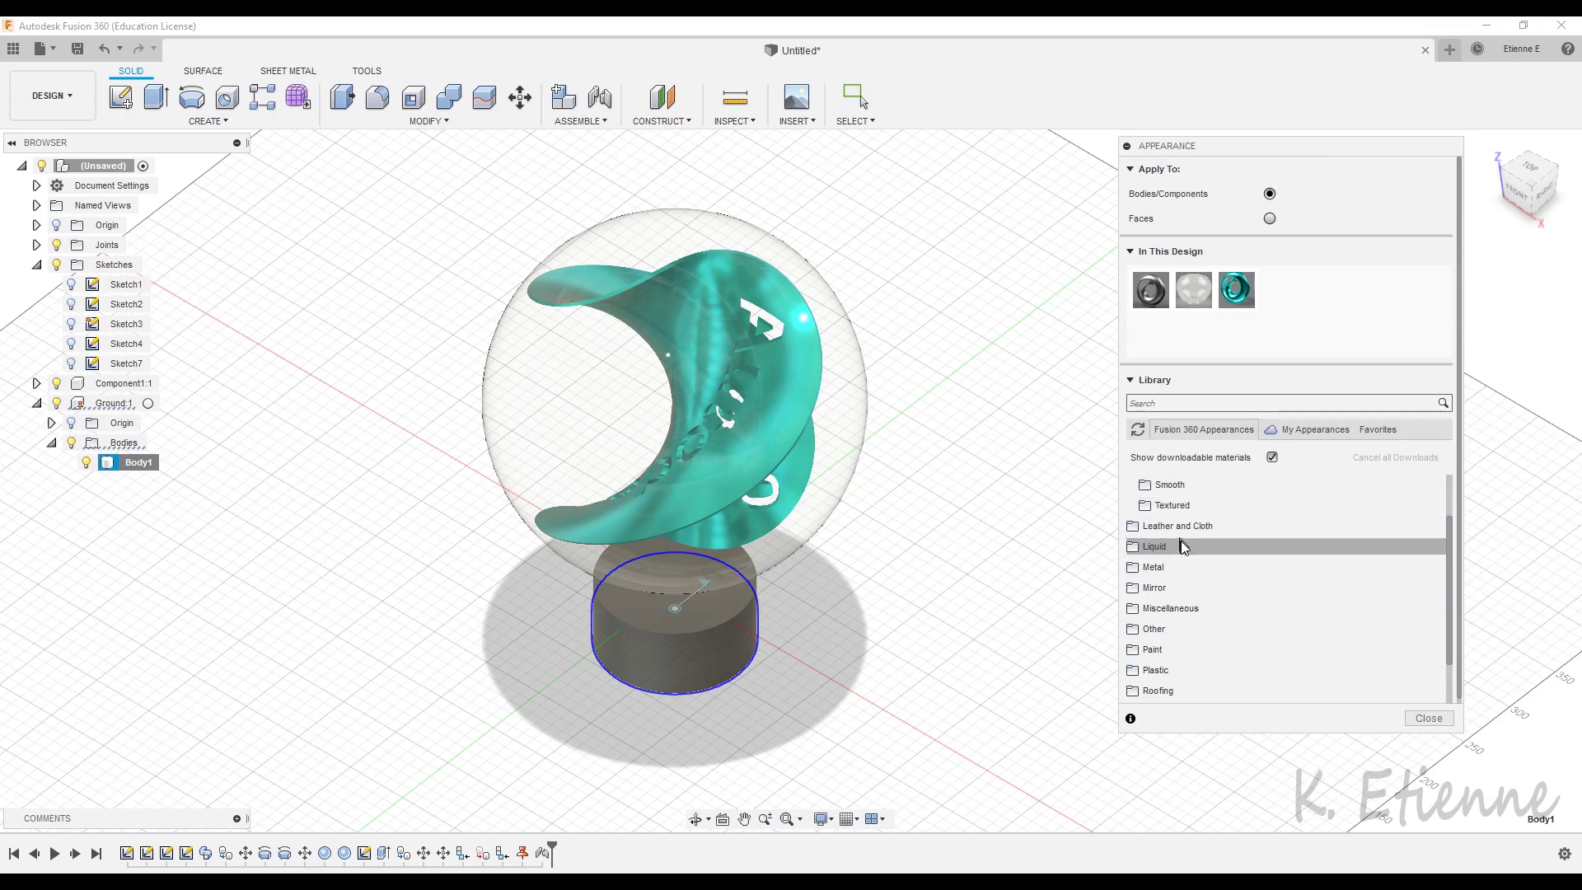
{"action": "left_click", "coordinate": [1138, 630]}
{"action": "left_click", "coordinate": [1138, 631]}
{"action": "left_click", "coordinate": [1137, 612]}
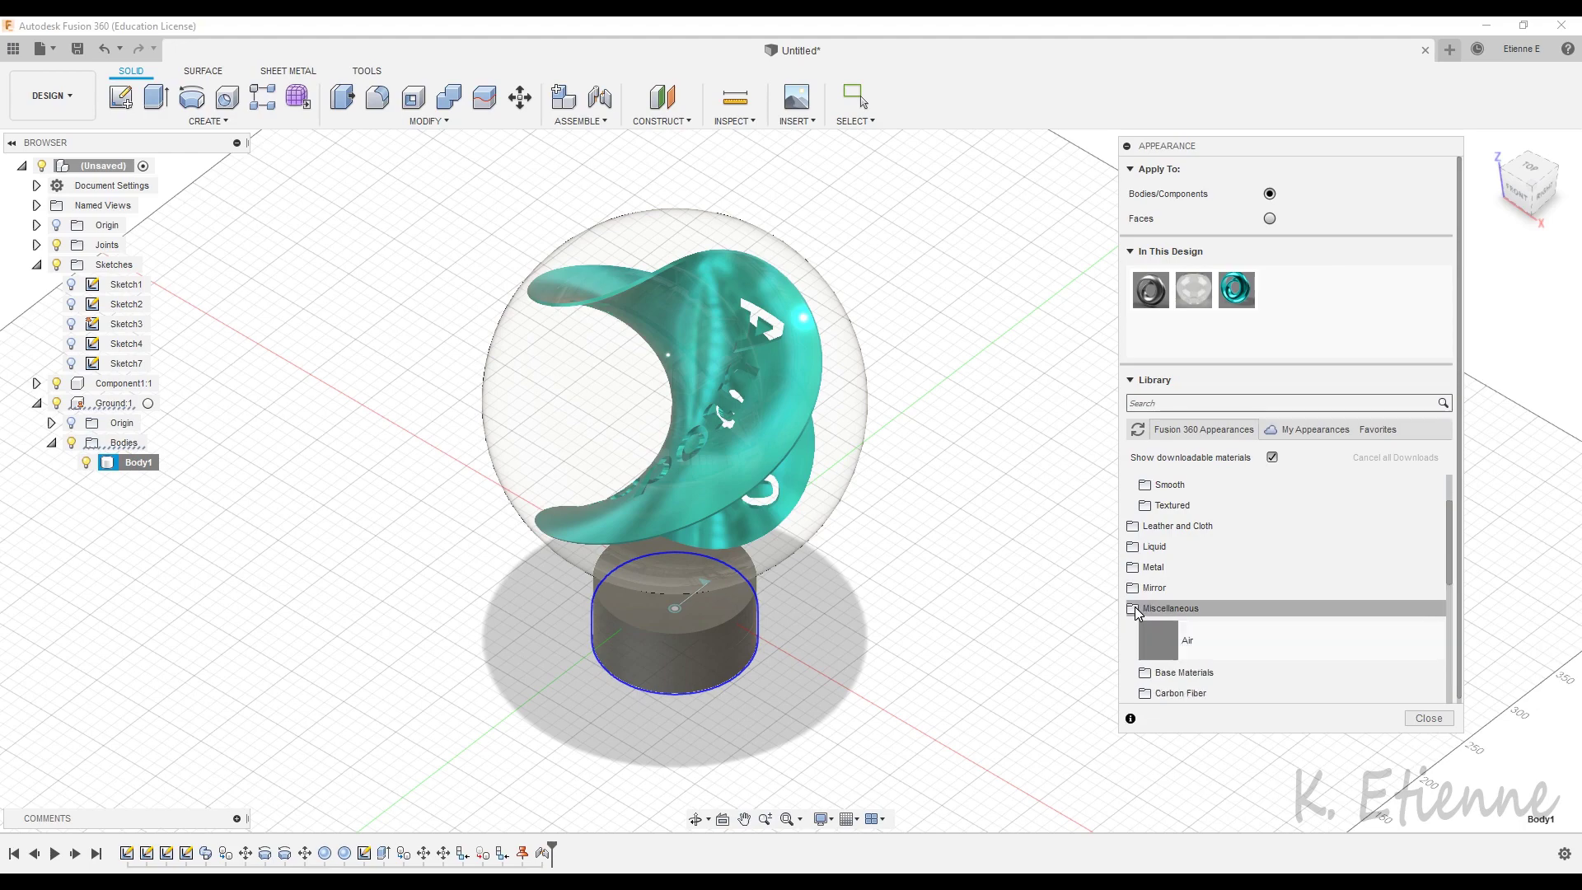
{"action": "left_click_drag", "start_coordinate": [1159, 639], "coordinate": [721, 663]}
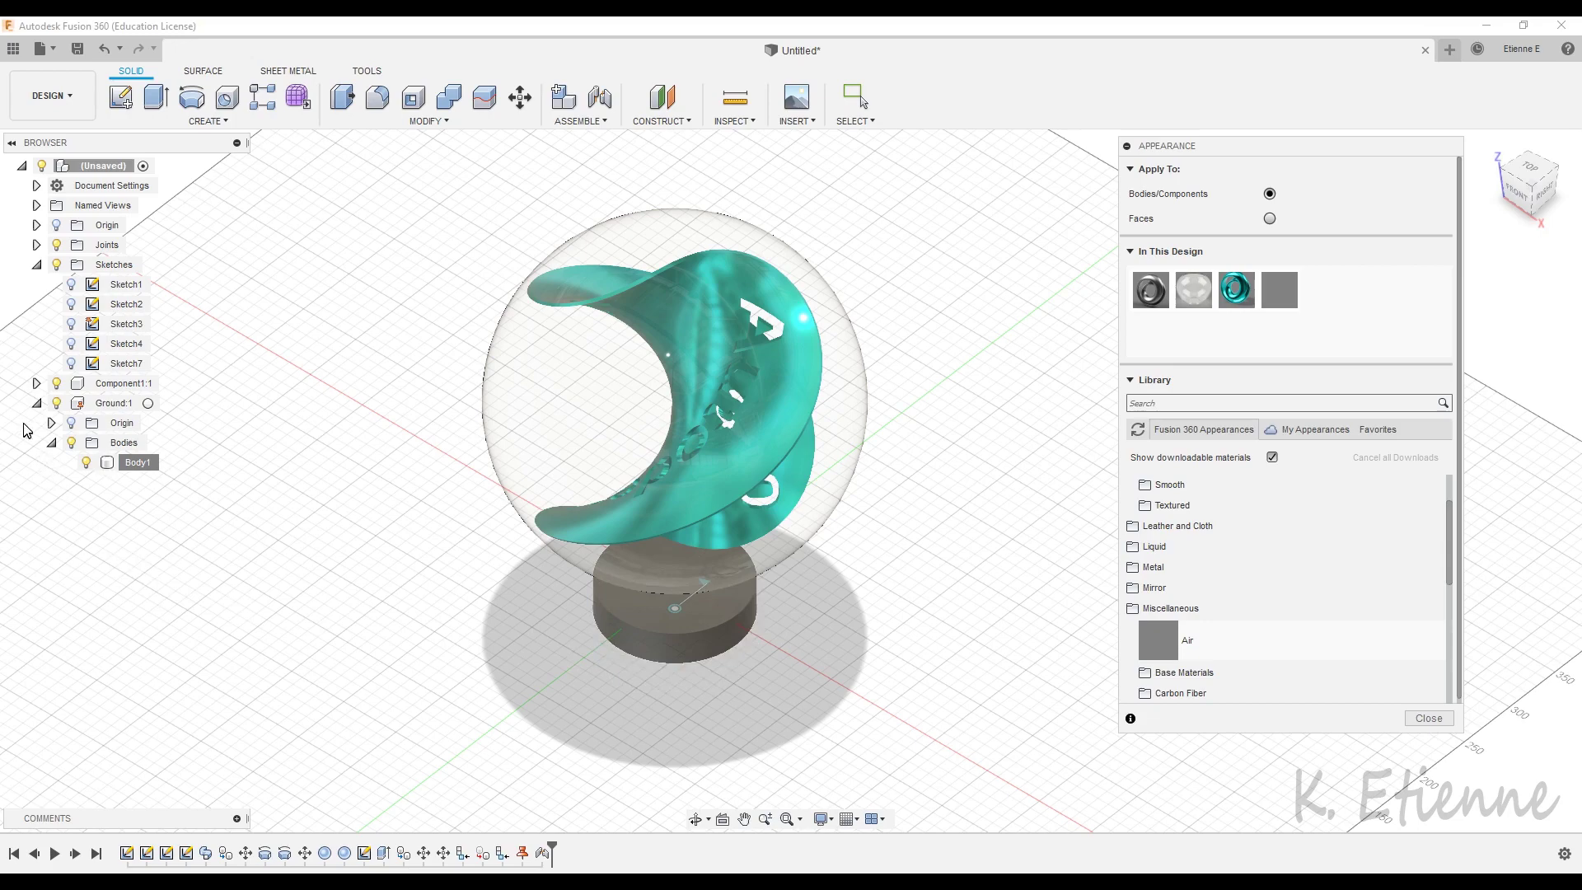
Hide the cylinder body, Body1, inside Component1.
{"action": "left_click", "coordinate": [37, 384]}
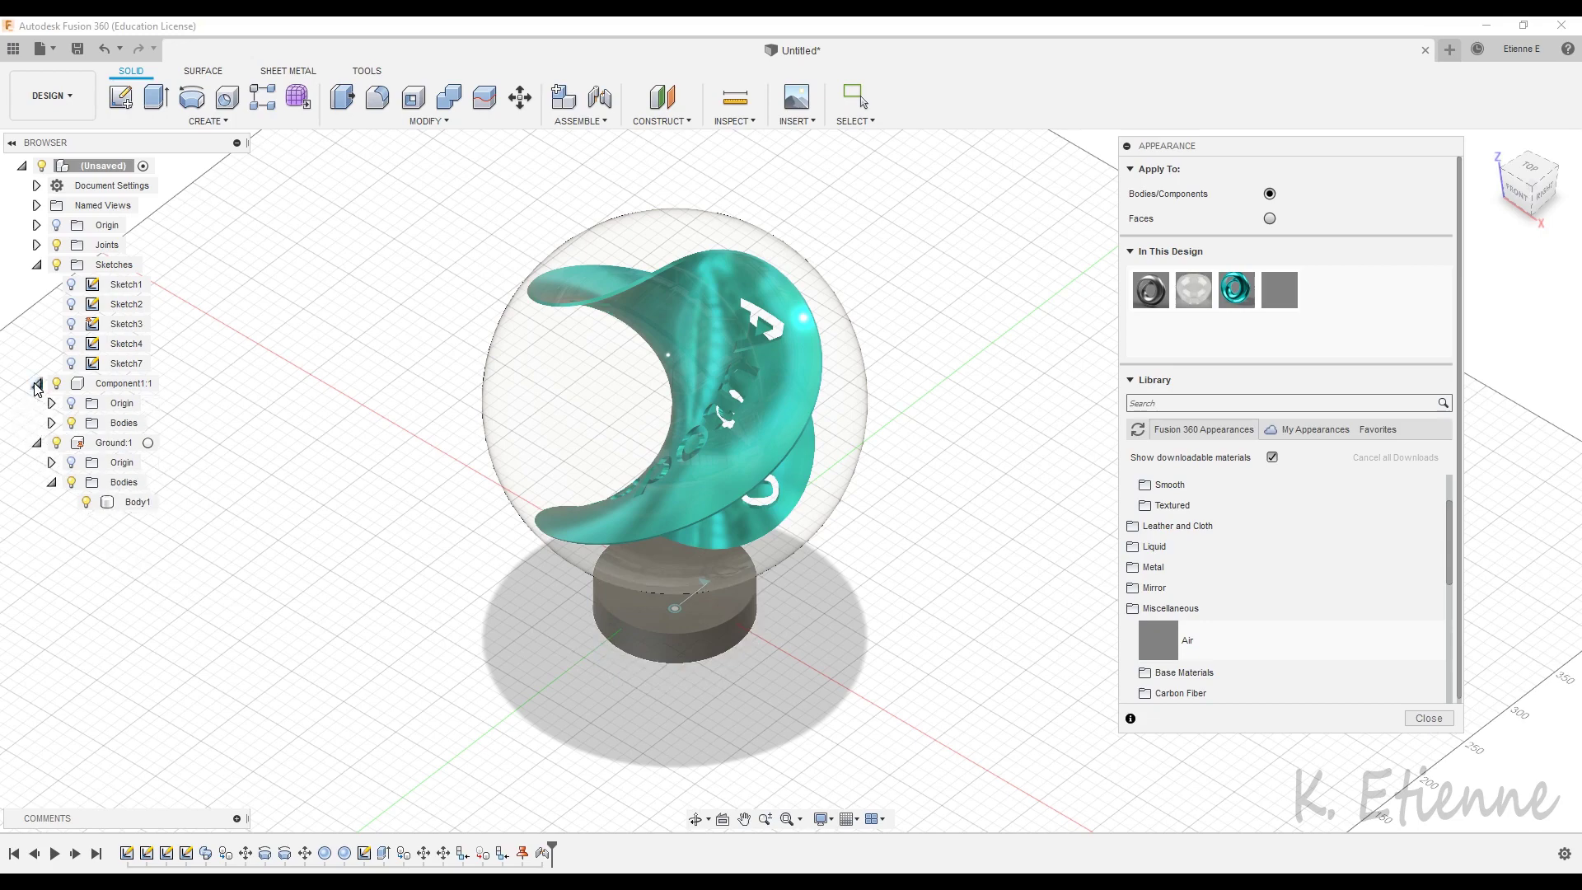
{"action": "left_click", "coordinate": [51, 423]}
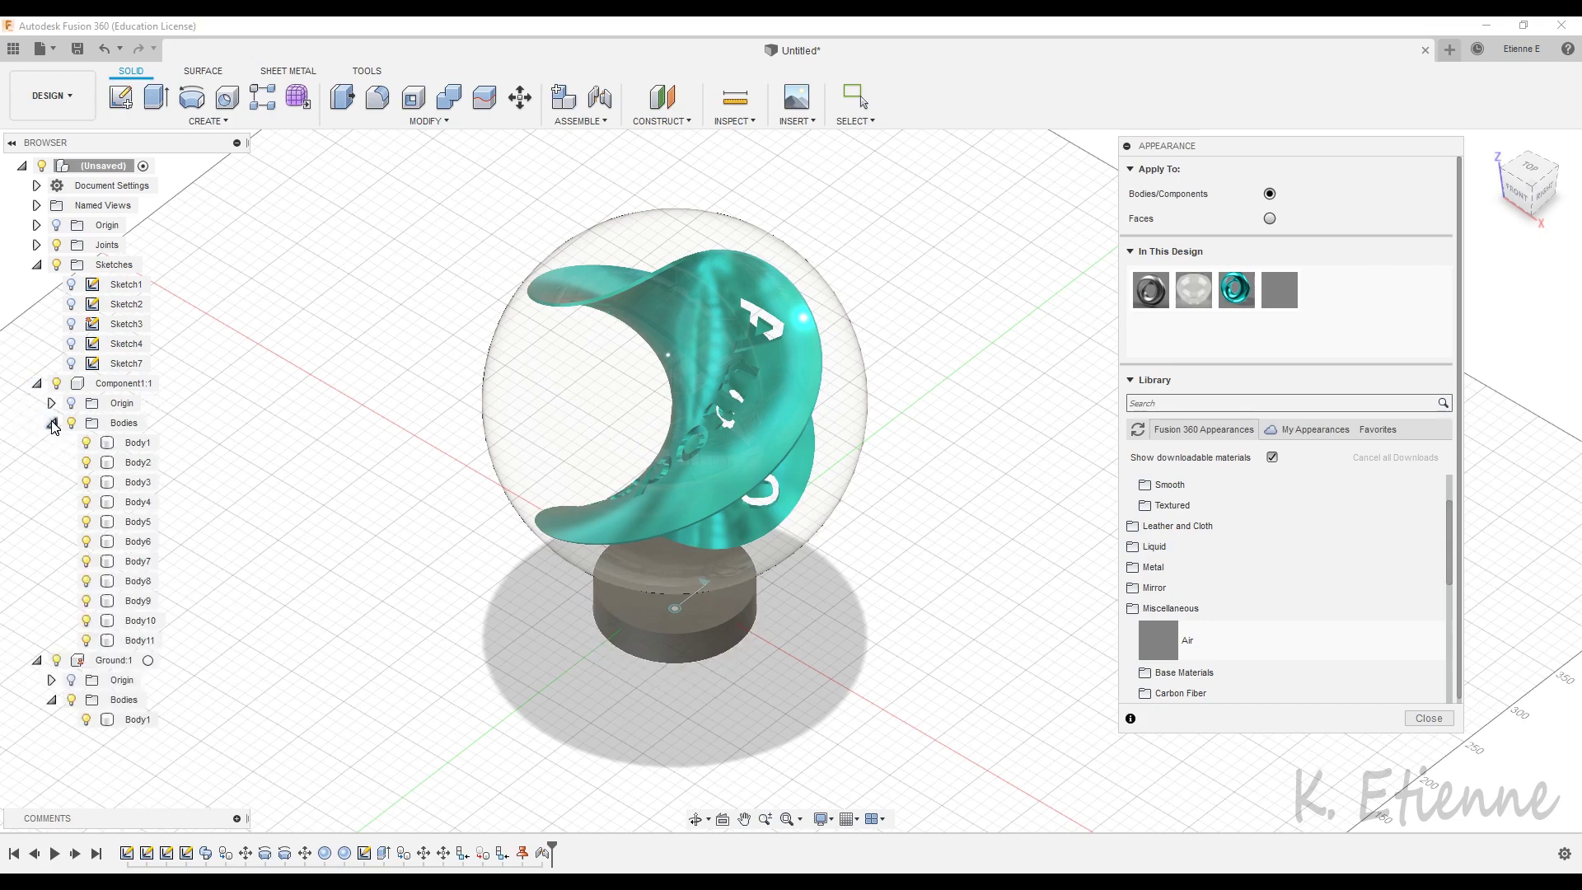
{"action": "left_click", "coordinate": [93, 642]}
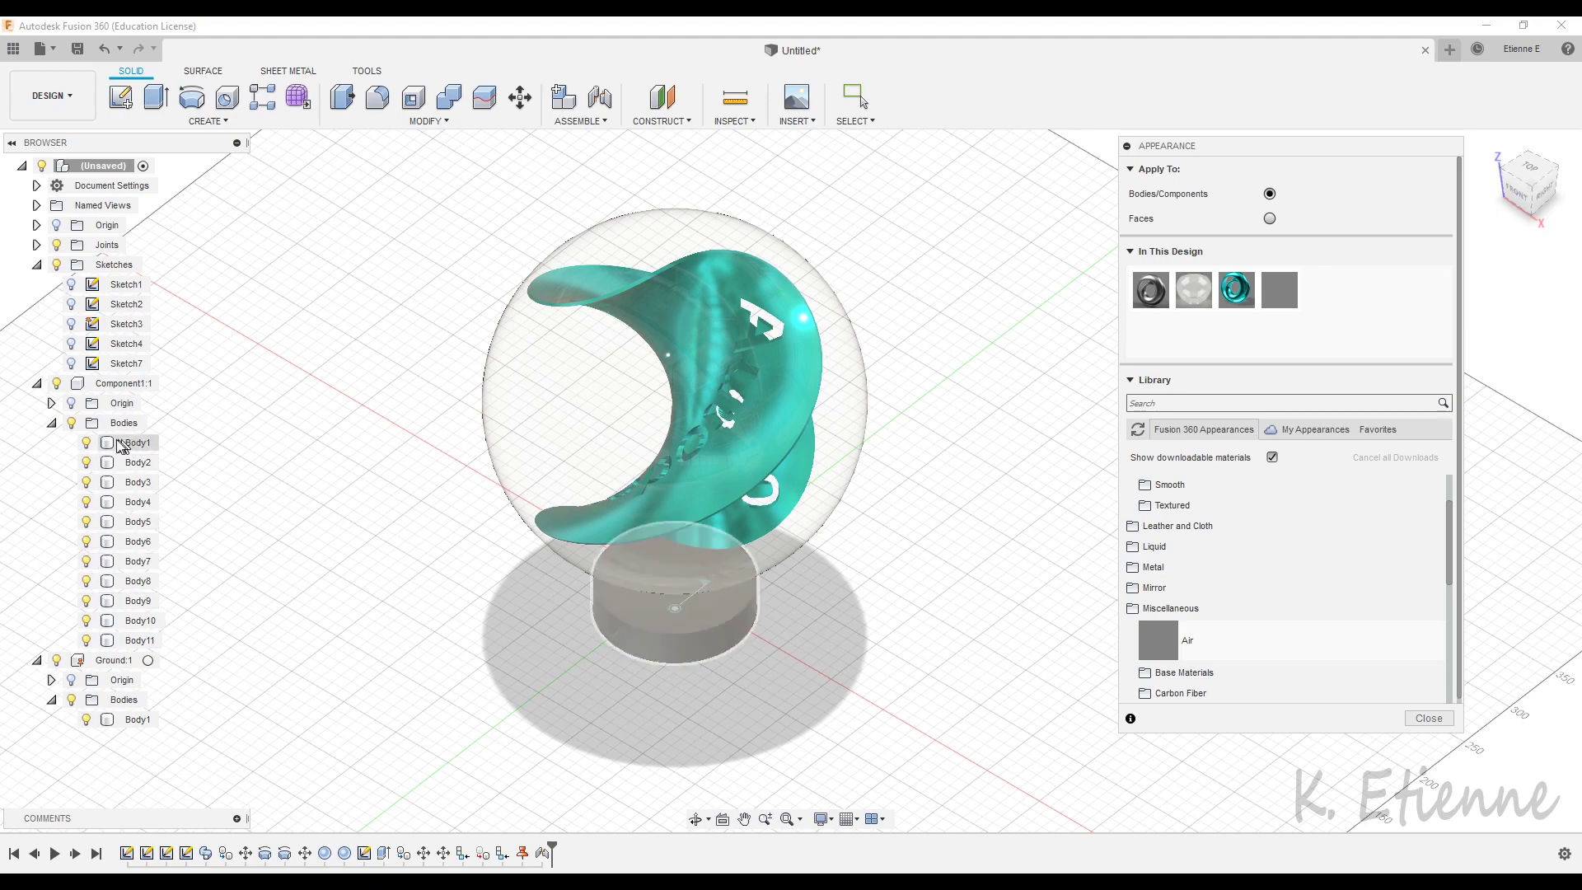
{"action": "left_click", "coordinate": [92, 445]}
{"action": "left_click", "coordinate": [90, 444]}
{"action": "left_click", "coordinate": [352, 557]}
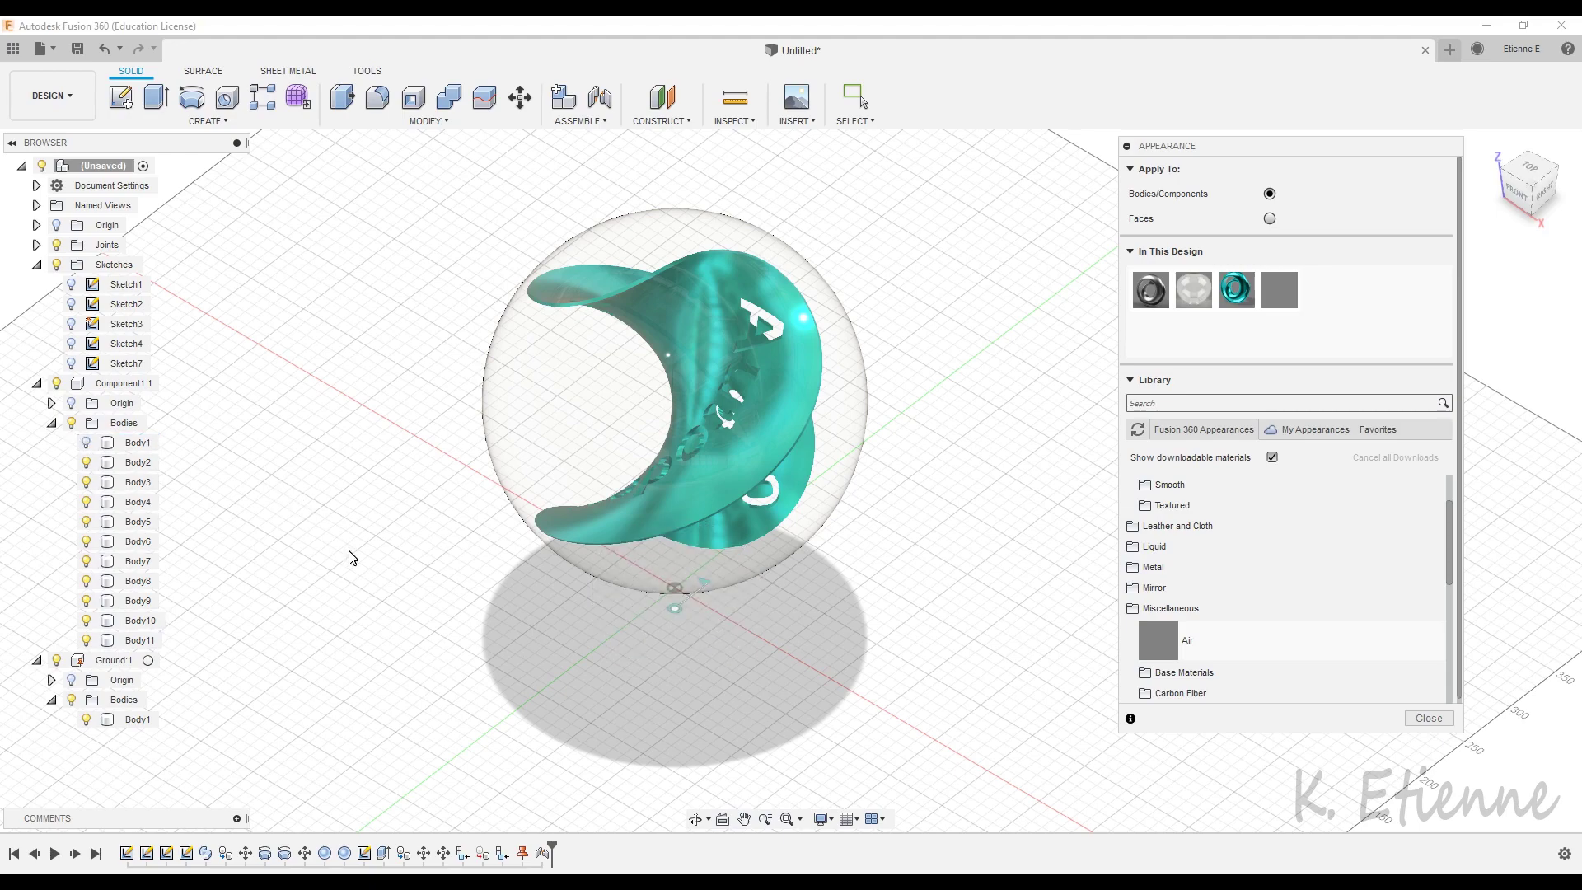
Collapse the Component1 and Sketches listings and finish editing appearances.
{"action": "left_click", "coordinate": [37, 384]}
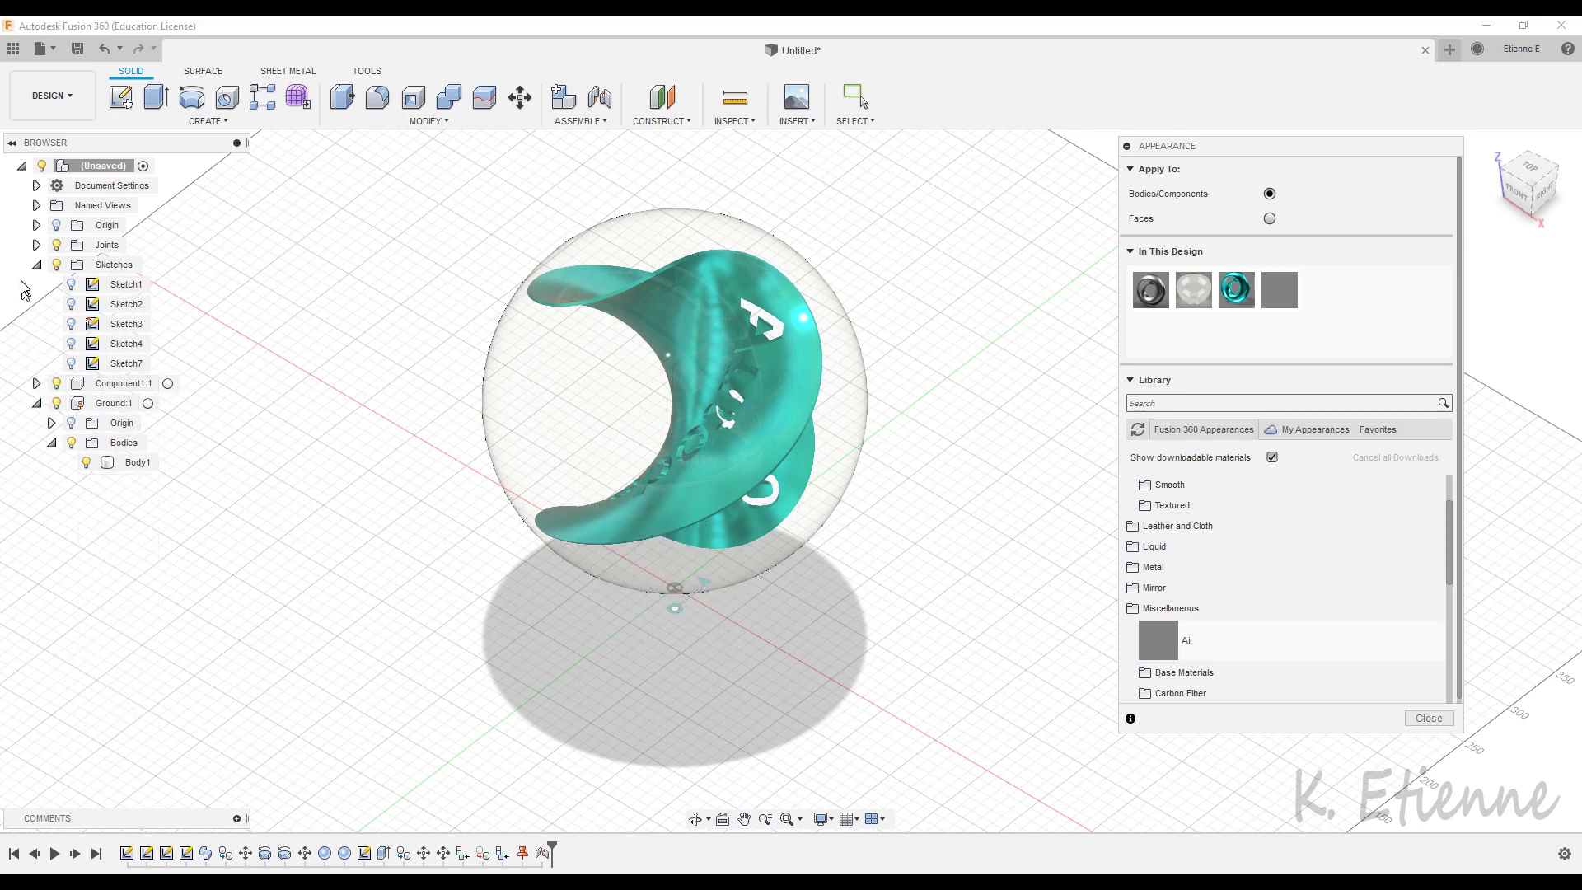
{"action": "left_click", "coordinate": [37, 264]}
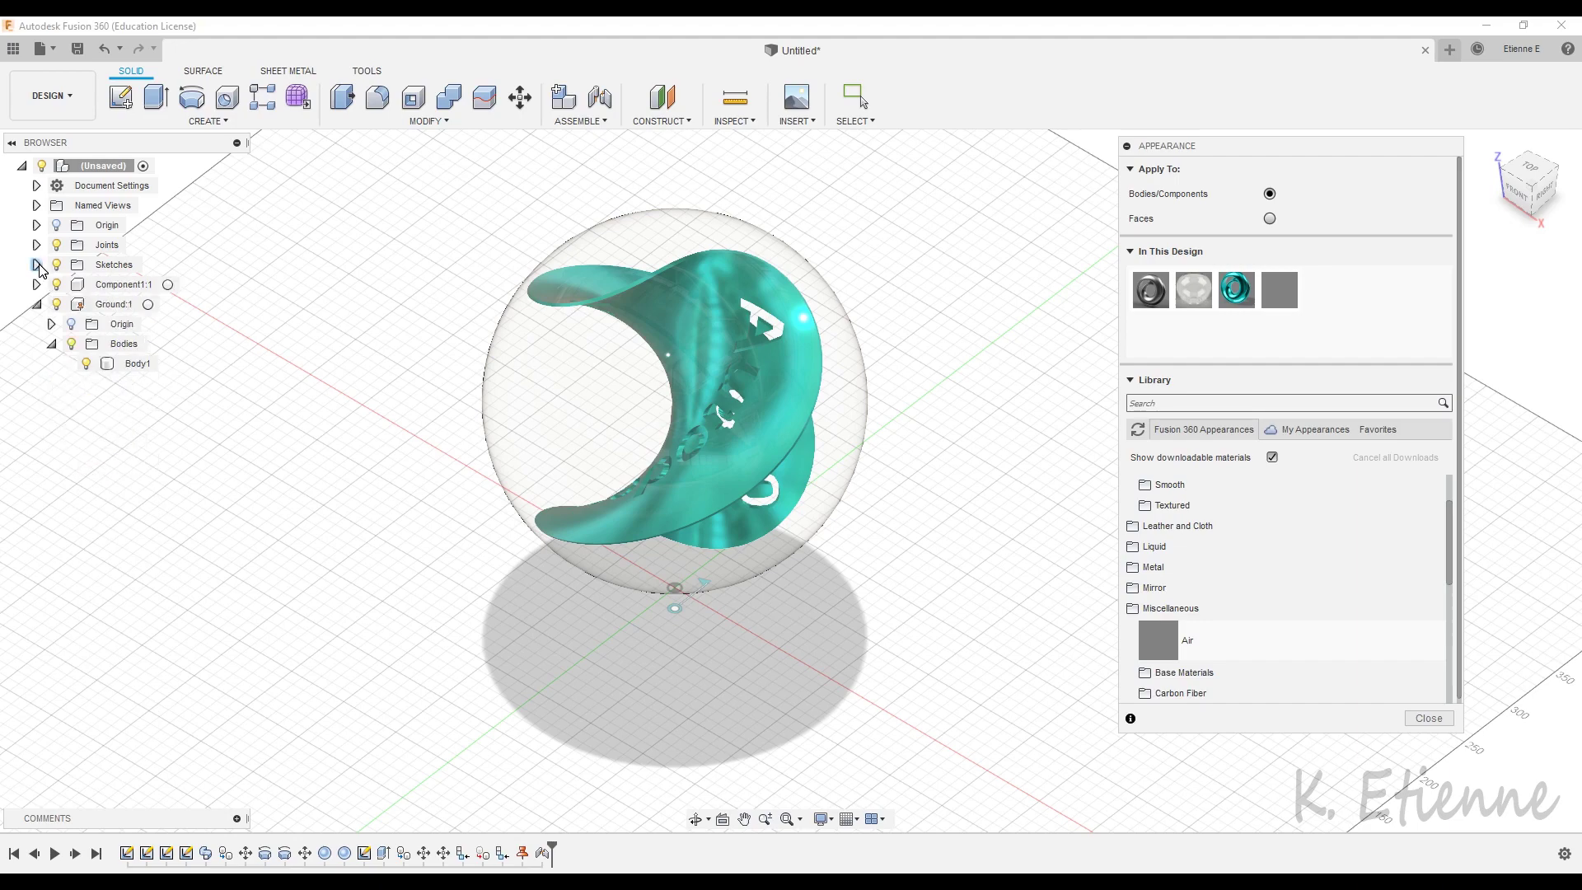
{"action": "left_click", "coordinate": [1427, 718]}
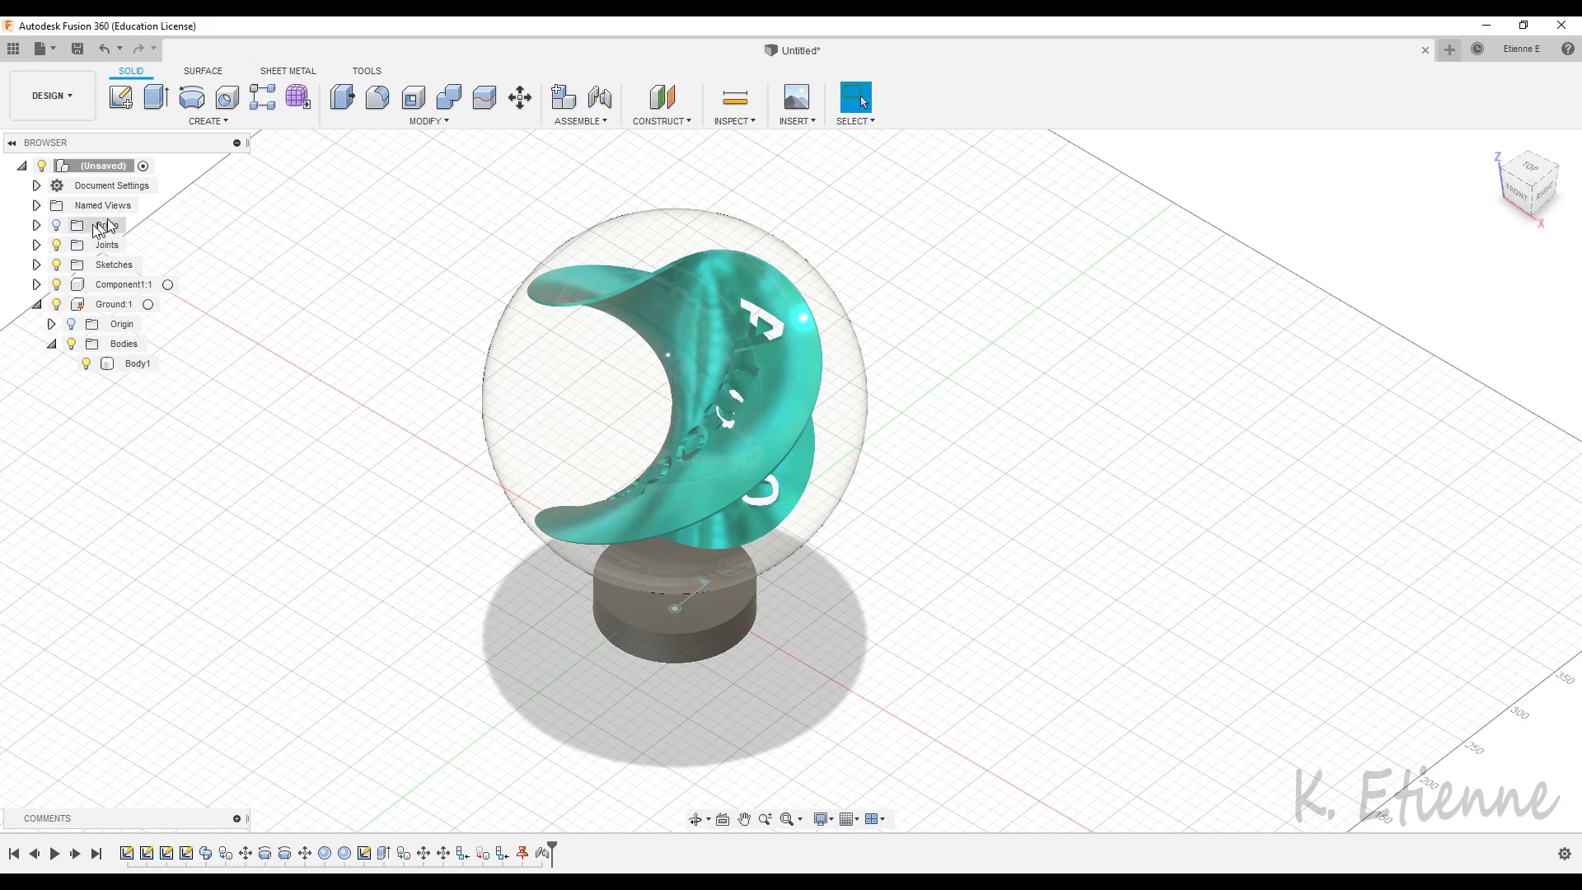
Create a motion study and add the revolute joint Rev1 to it.
{"action": "left_click", "coordinate": [37, 245]}
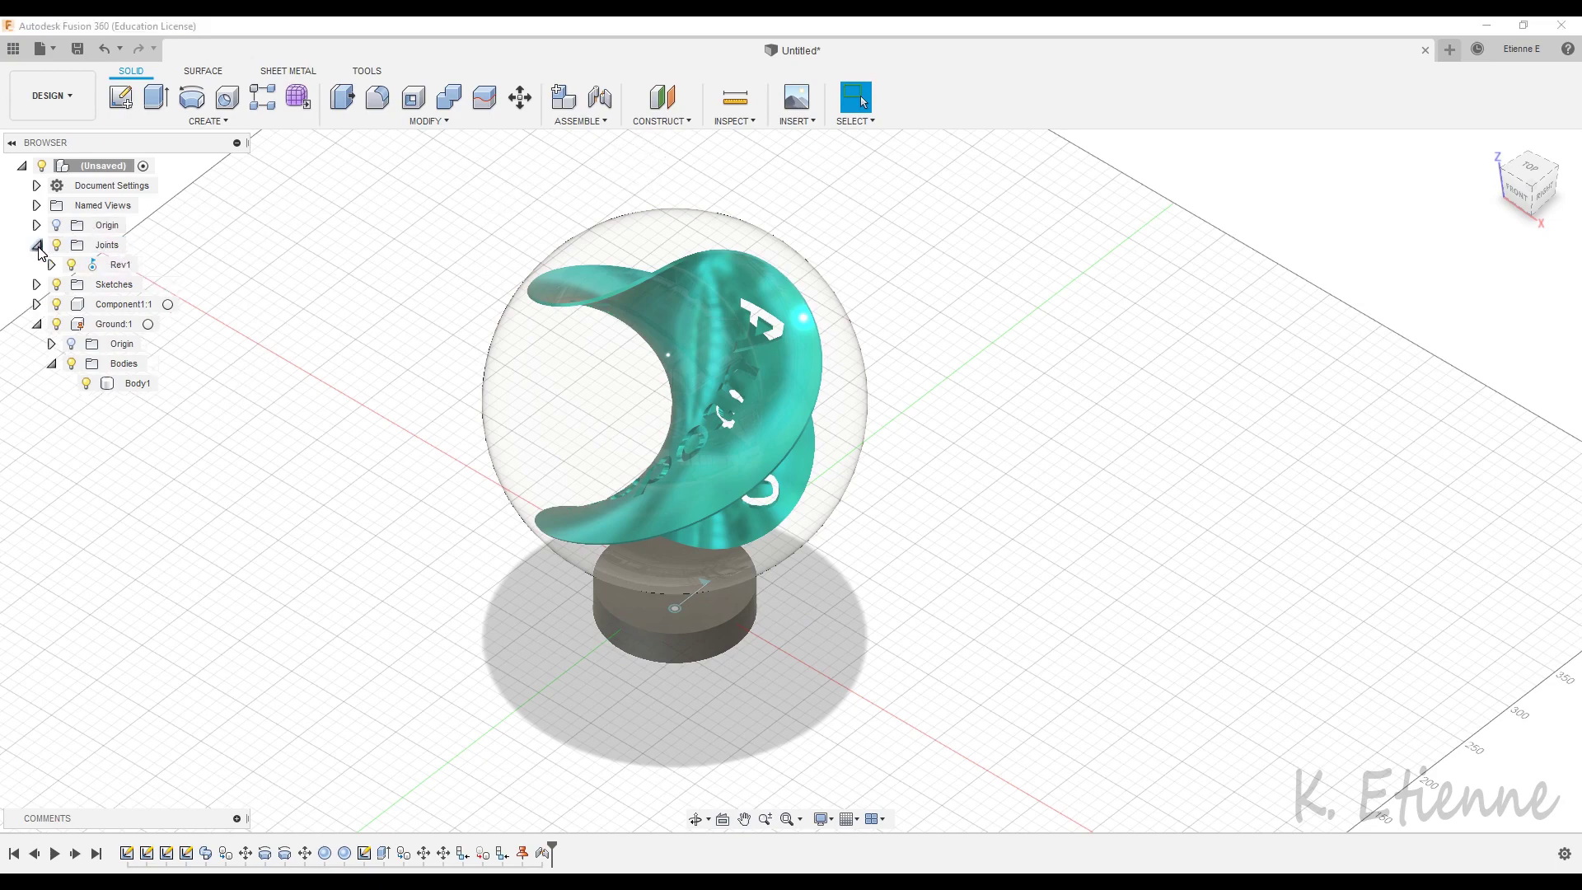
{"action": "left_click", "coordinate": [582, 121]}
{"action": "left_click", "coordinate": [586, 321]}
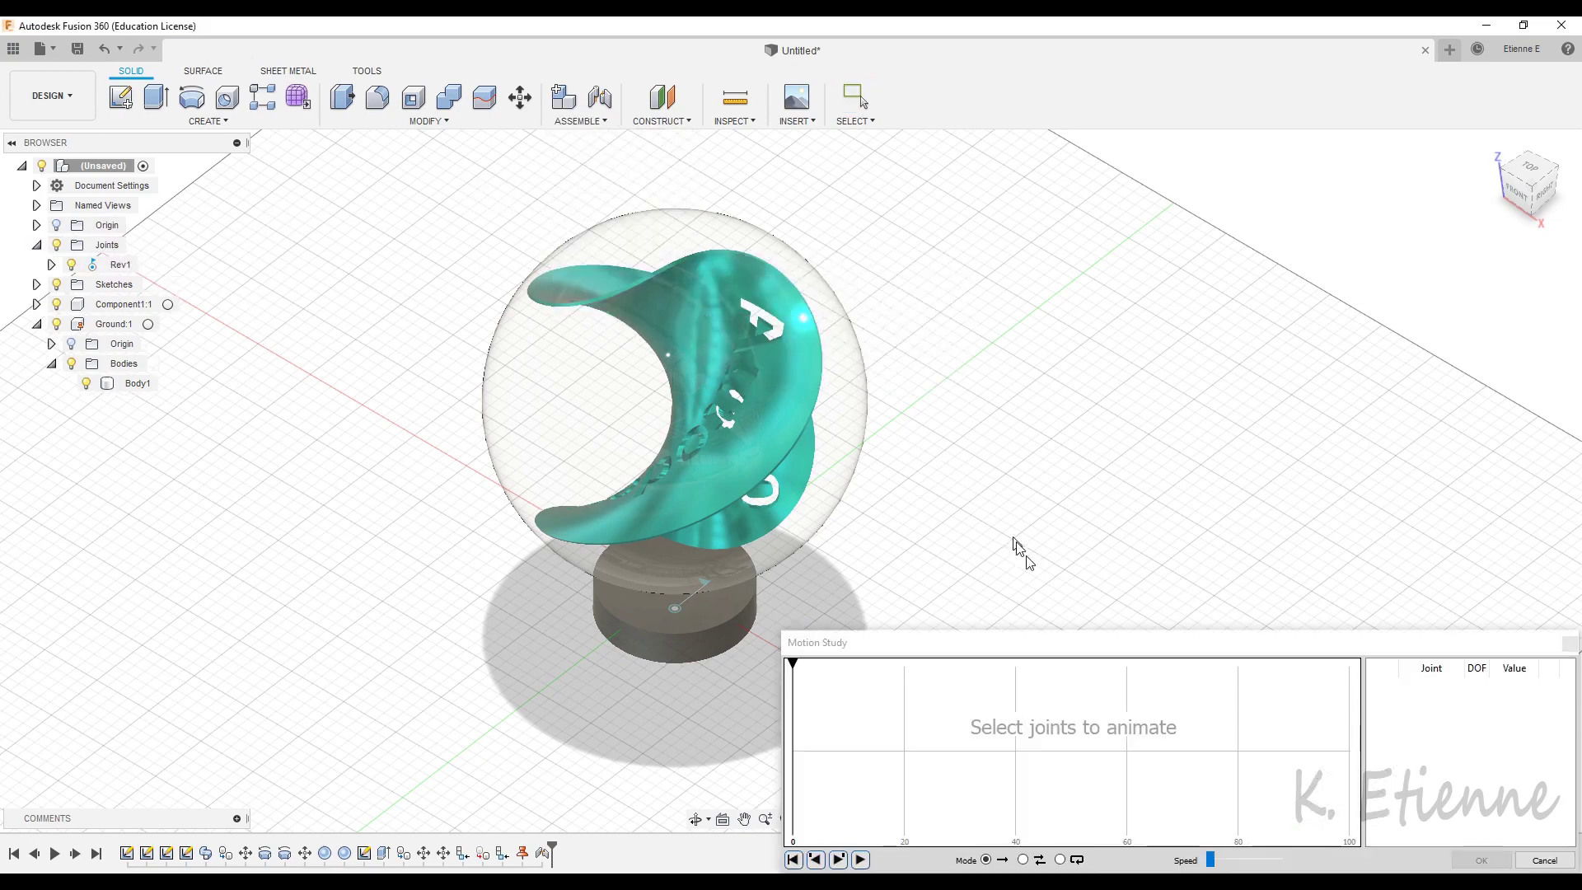
{"action": "left_click_drag", "start_coordinate": [1118, 648], "coordinate": [1034, 536]}
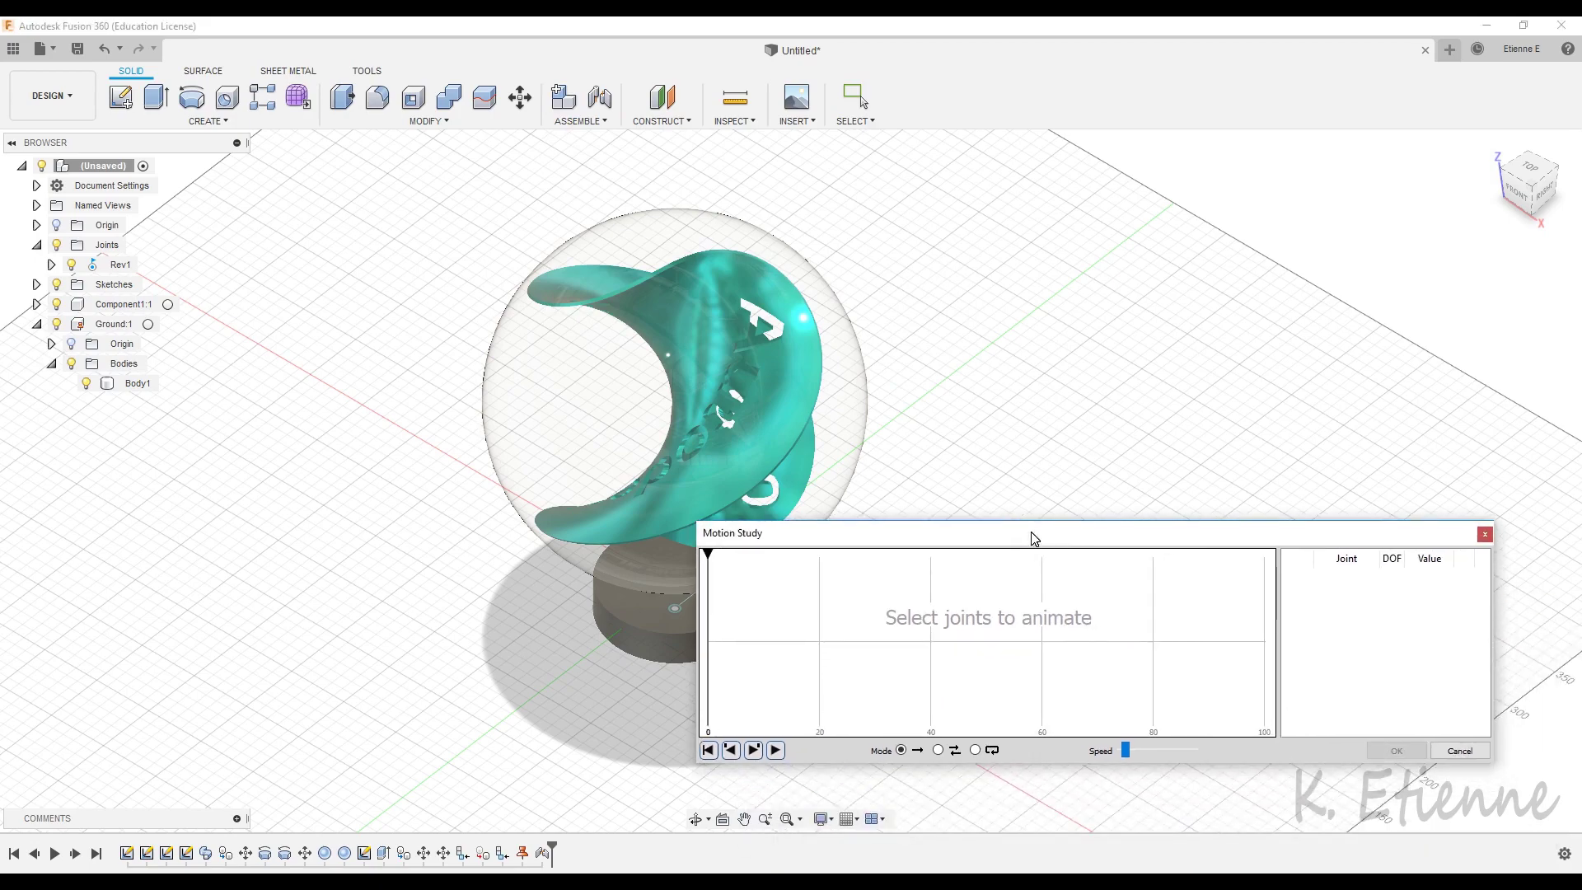
{"action": "left_click", "coordinate": [119, 266]}
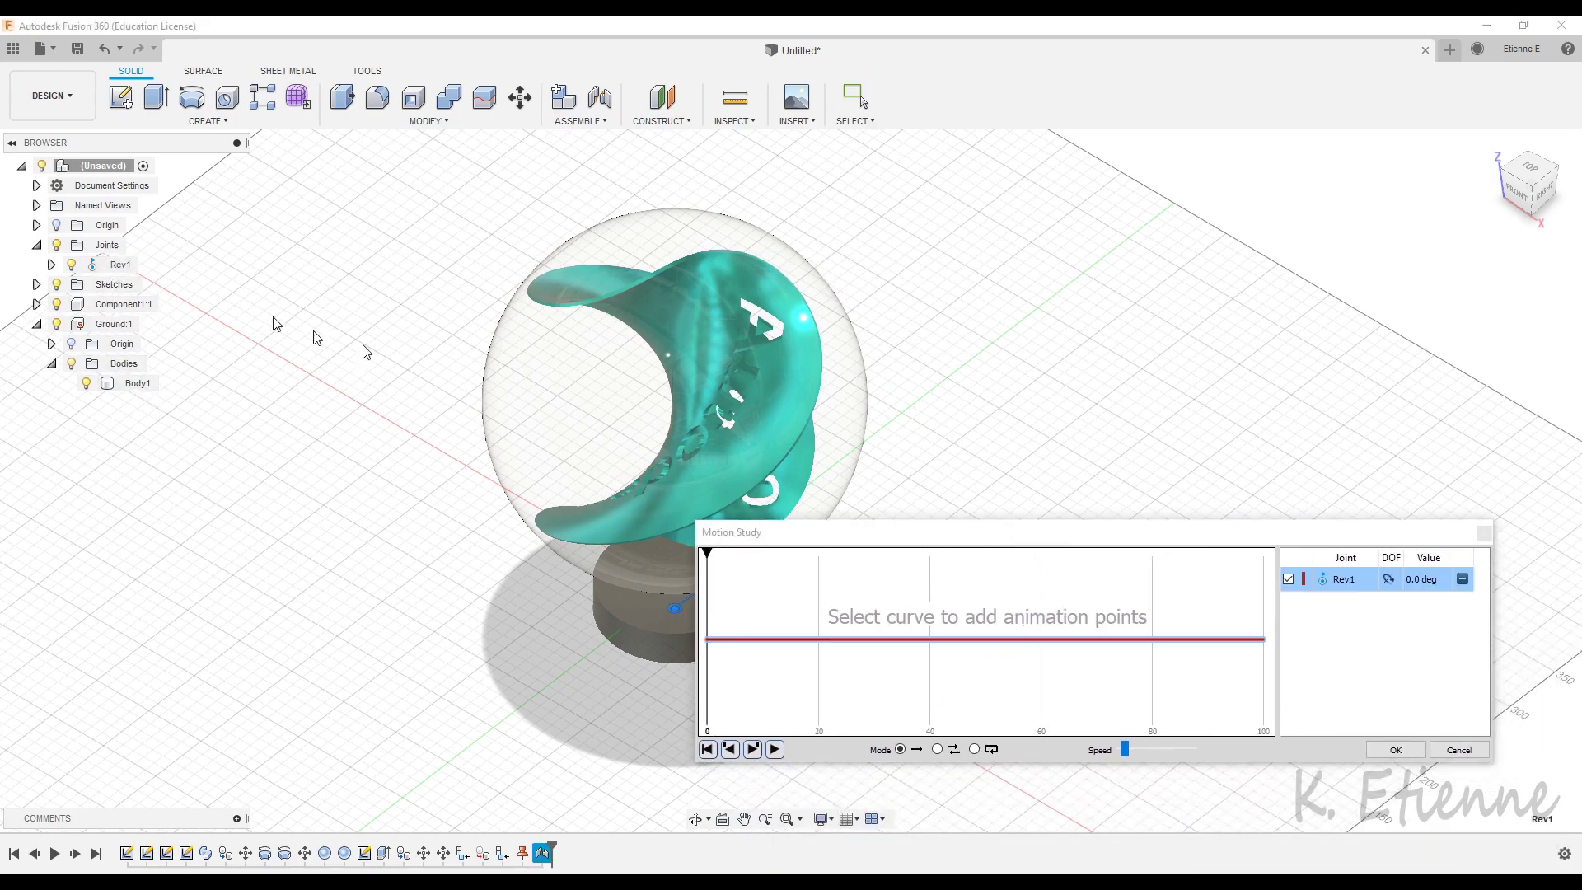
Add an animation point at step 100 of the Rev1 curve with an angle of 360 degrees.
{"action": "left_click", "coordinate": [1264, 640]}
{"action": "type", "text": "360"}
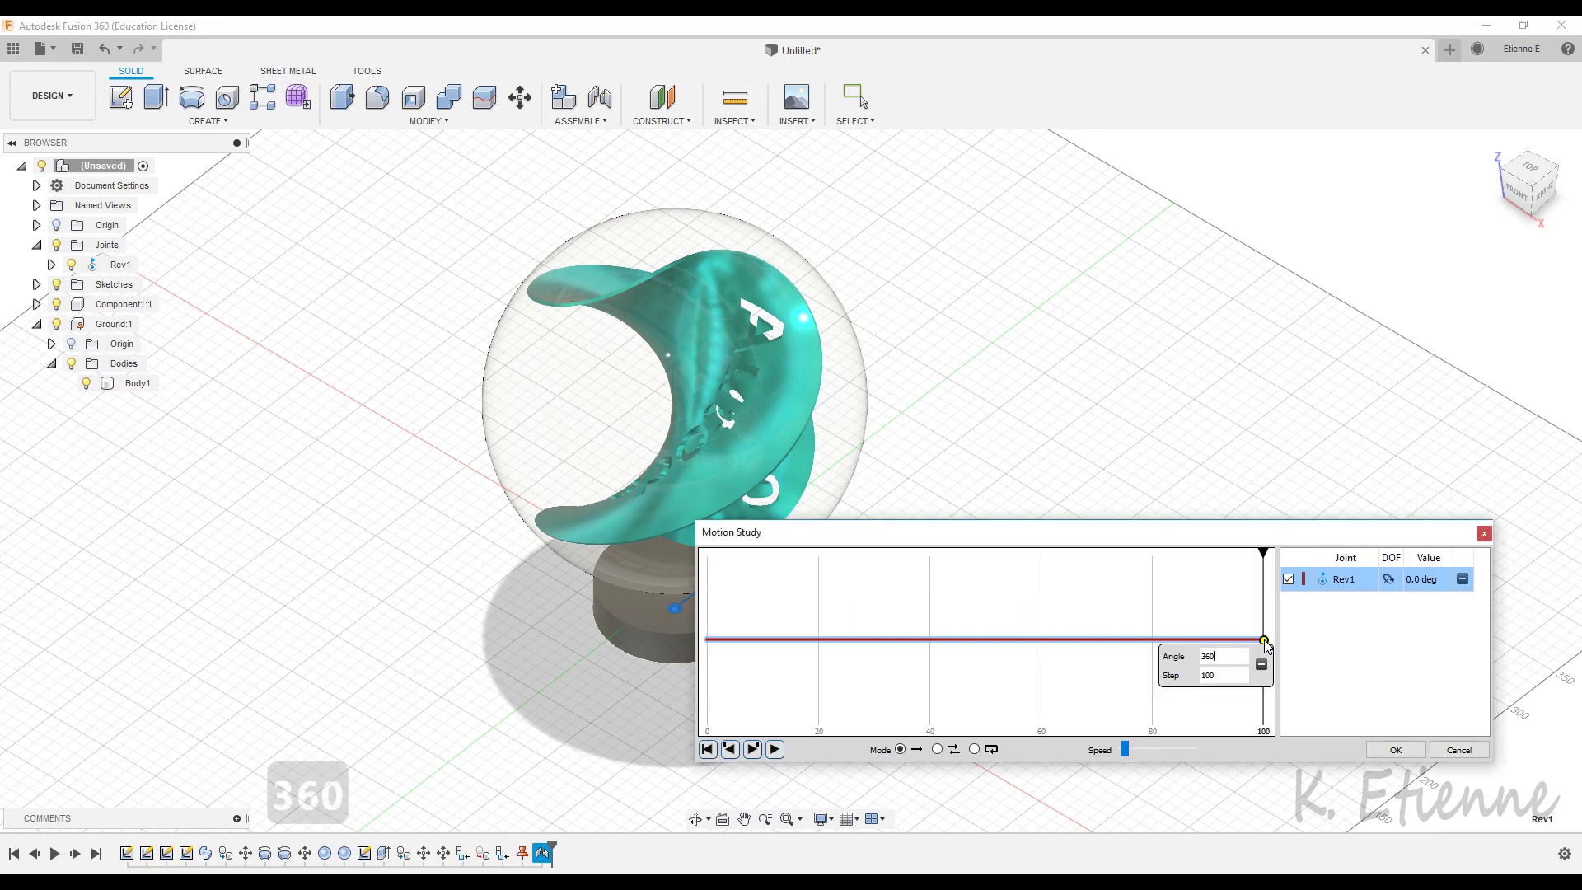
{"action": "key", "text": "Return"}
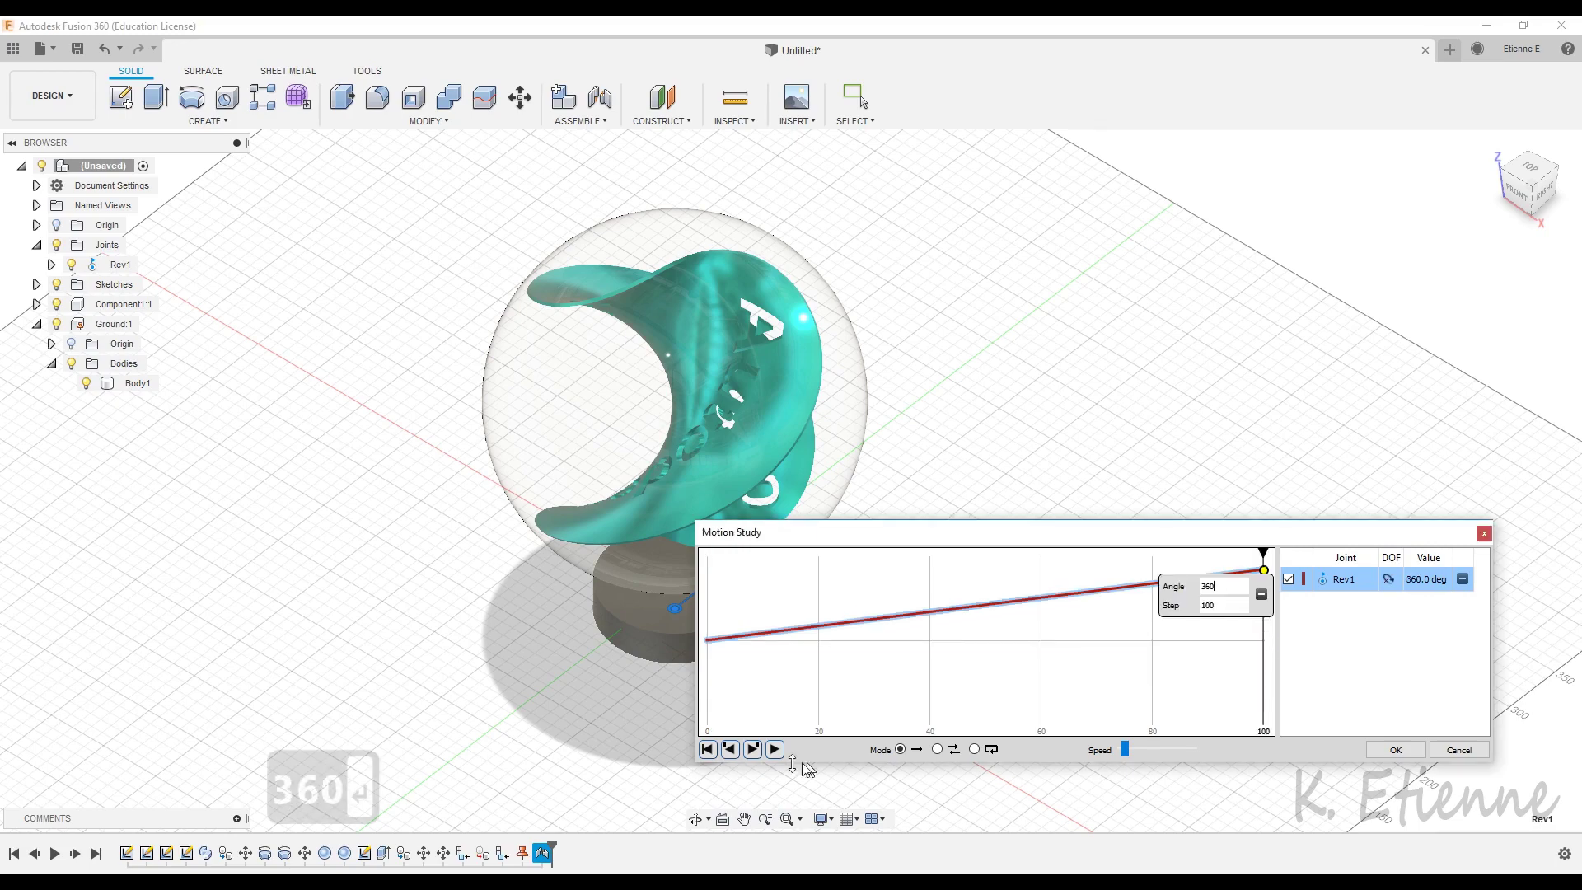
Preview the motion study in loop mode, rewind it, set the playhead to step 70 and finish the study.
{"action": "left_click", "coordinate": [775, 749]}
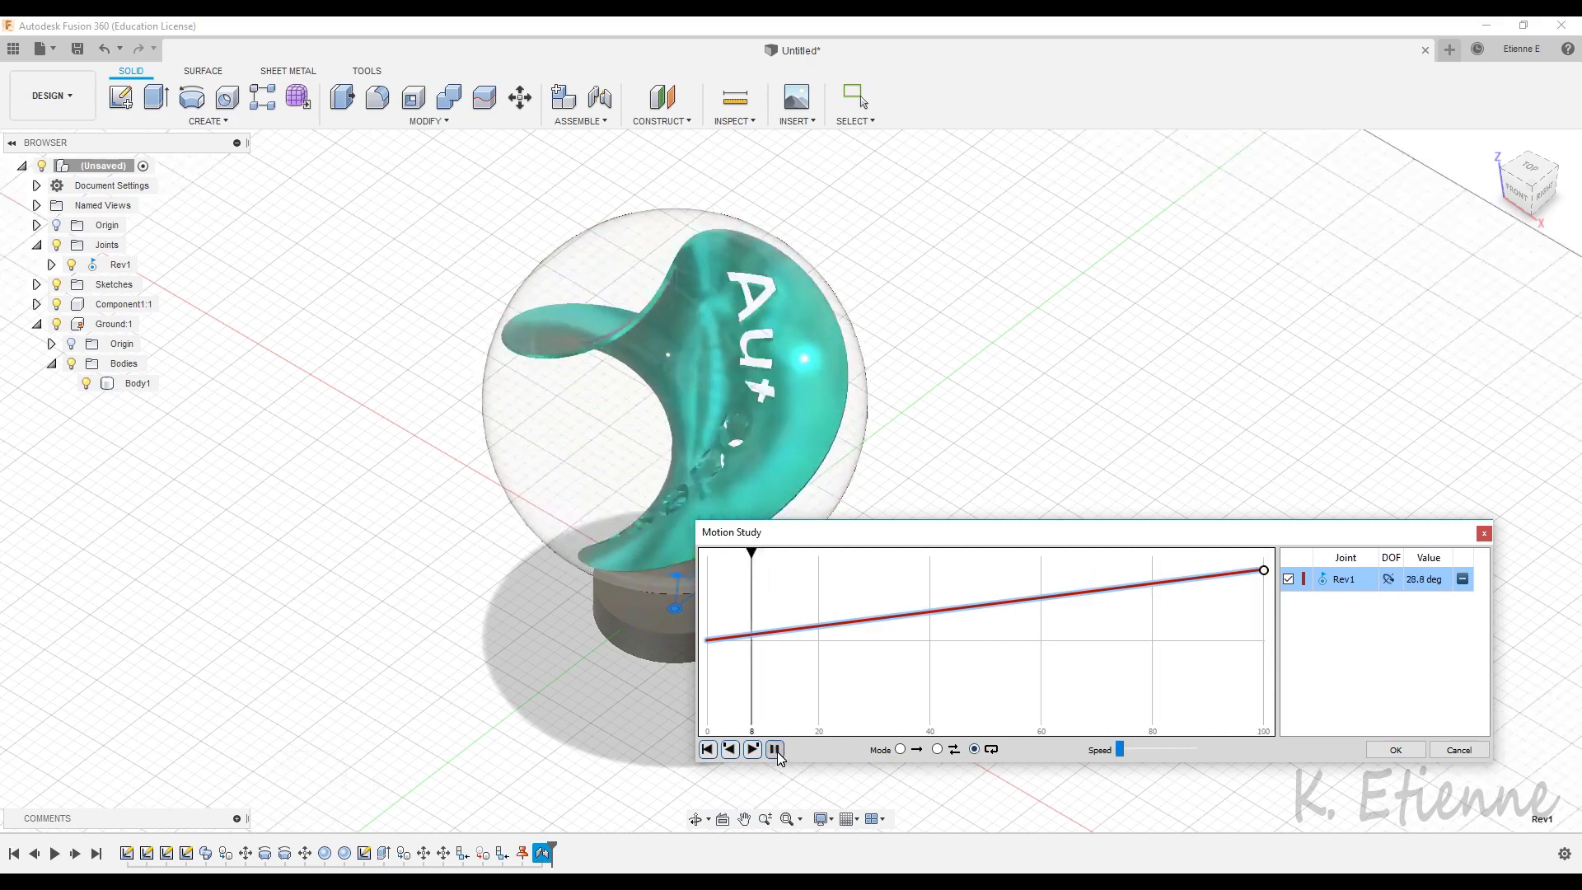
{"action": "left_click", "coordinate": [775, 748]}
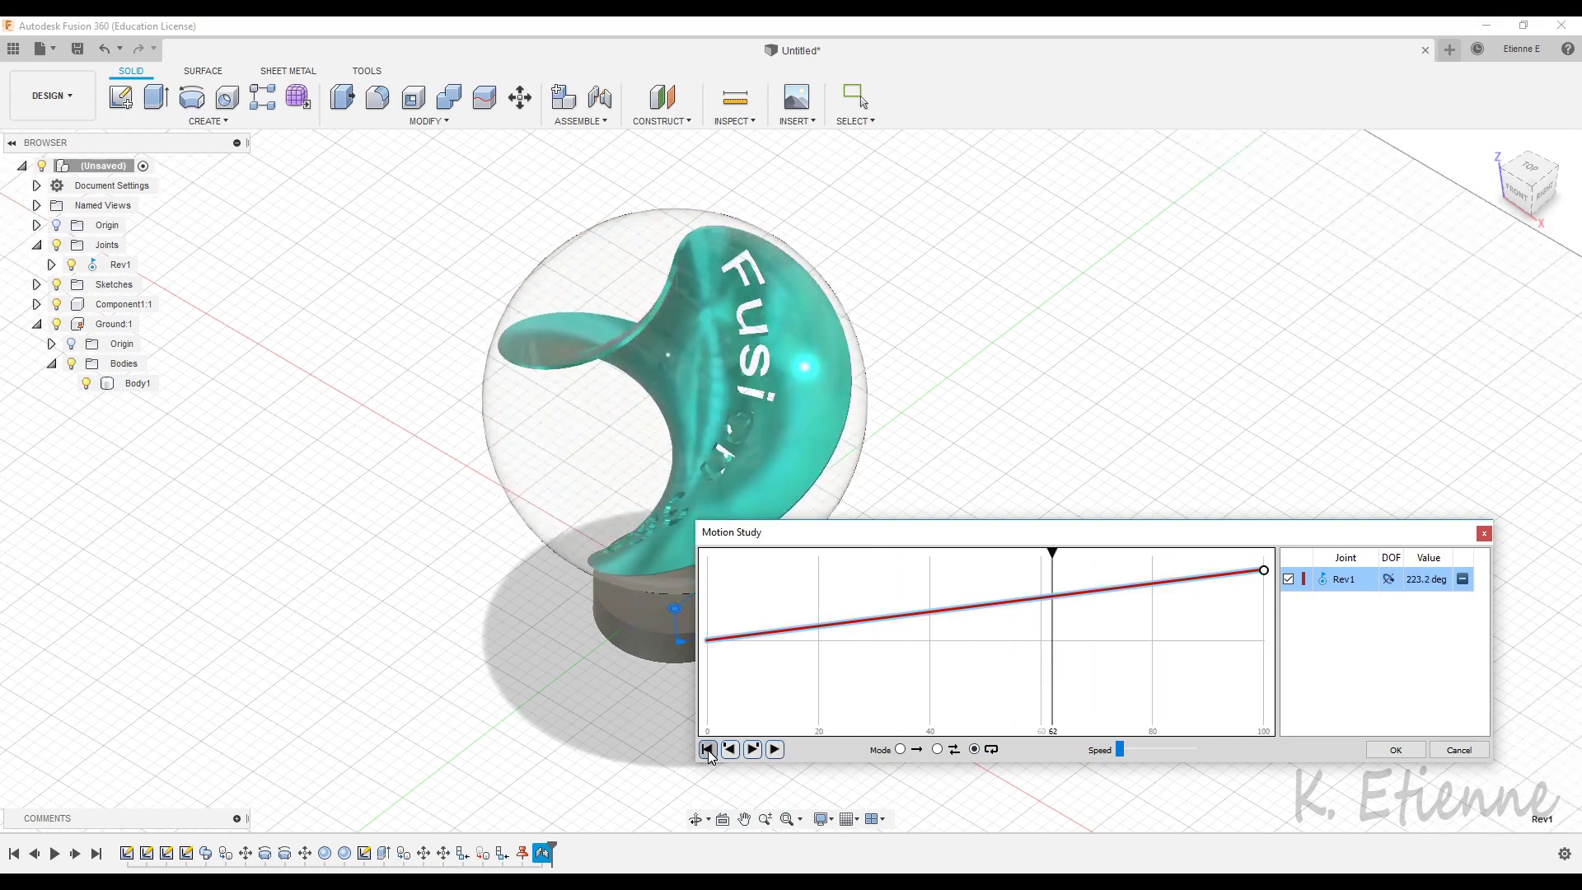
{"action": "left_click", "coordinate": [707, 749]}
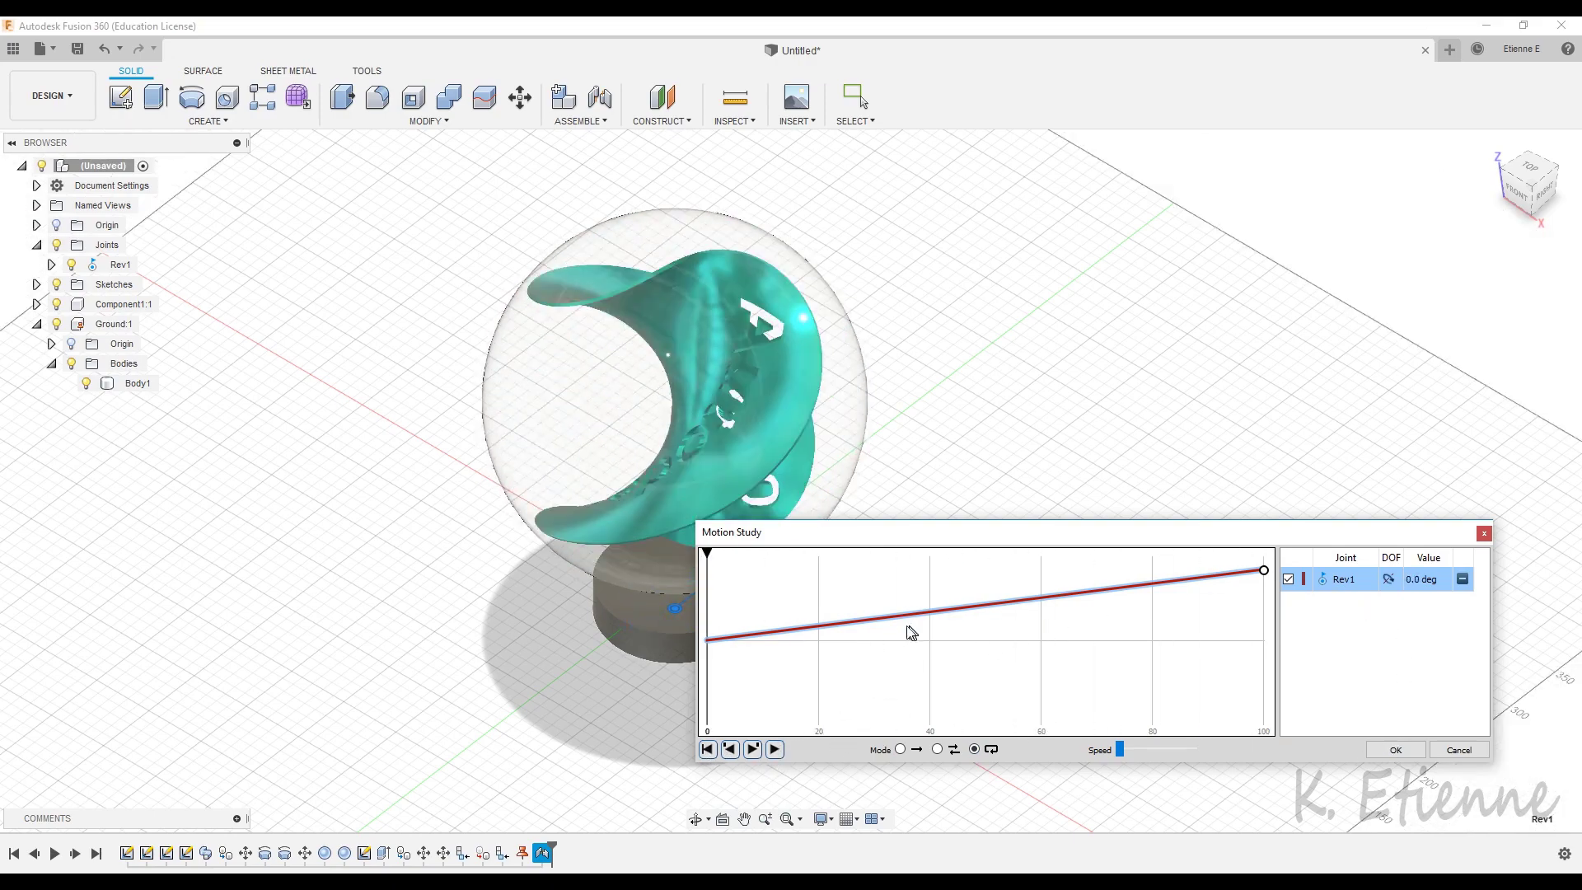
{"action": "left_click_drag", "start_coordinate": [707, 549], "coordinate": [1098, 525]}
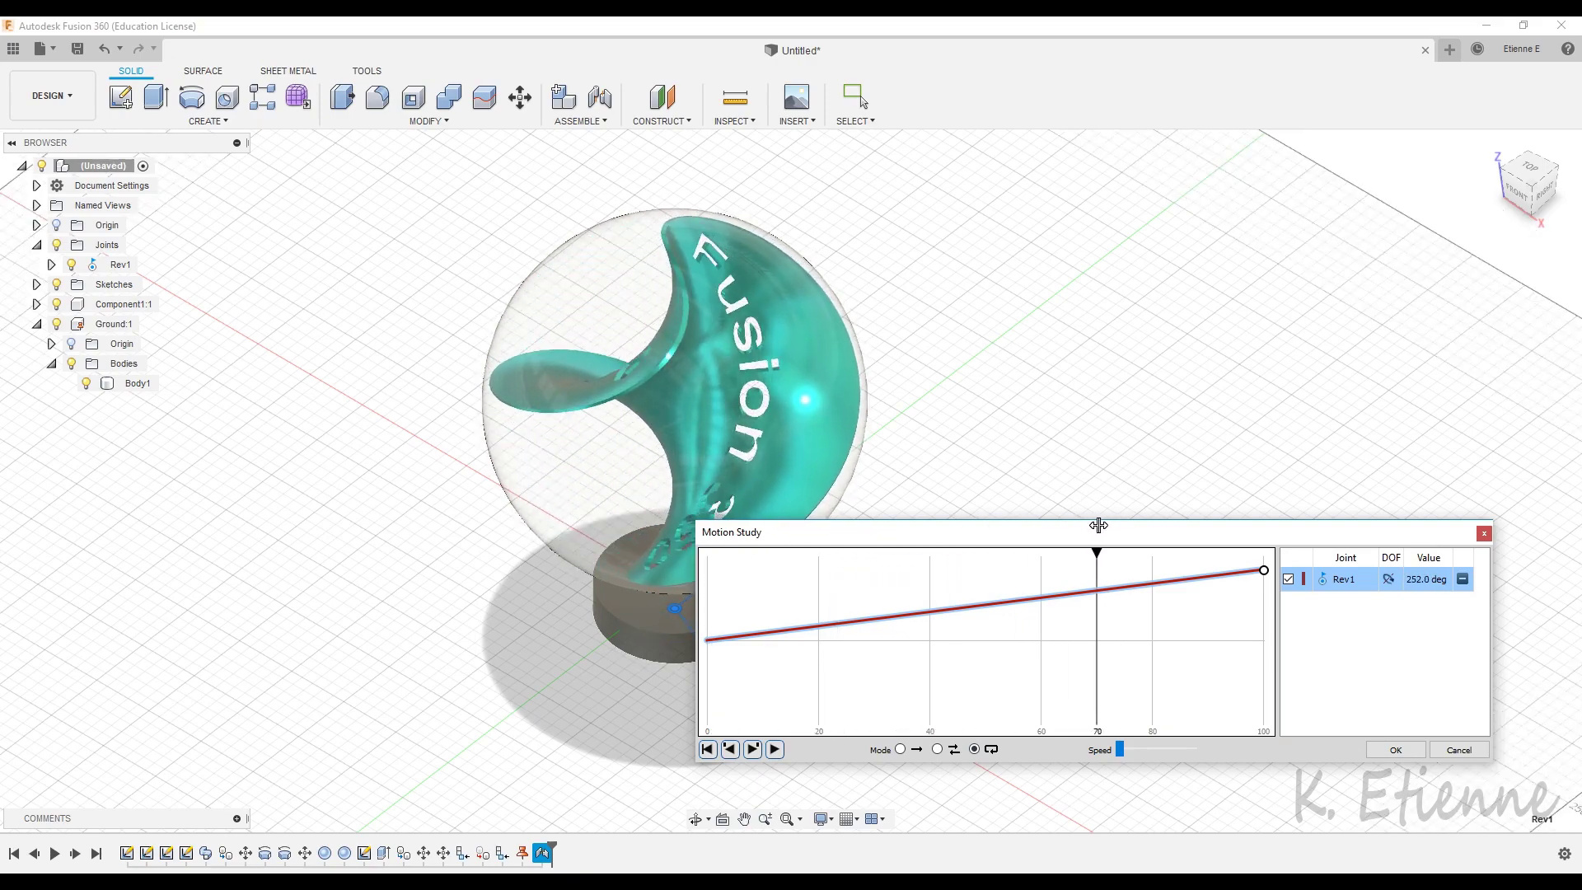
{"action": "left_click", "coordinate": [1399, 749]}
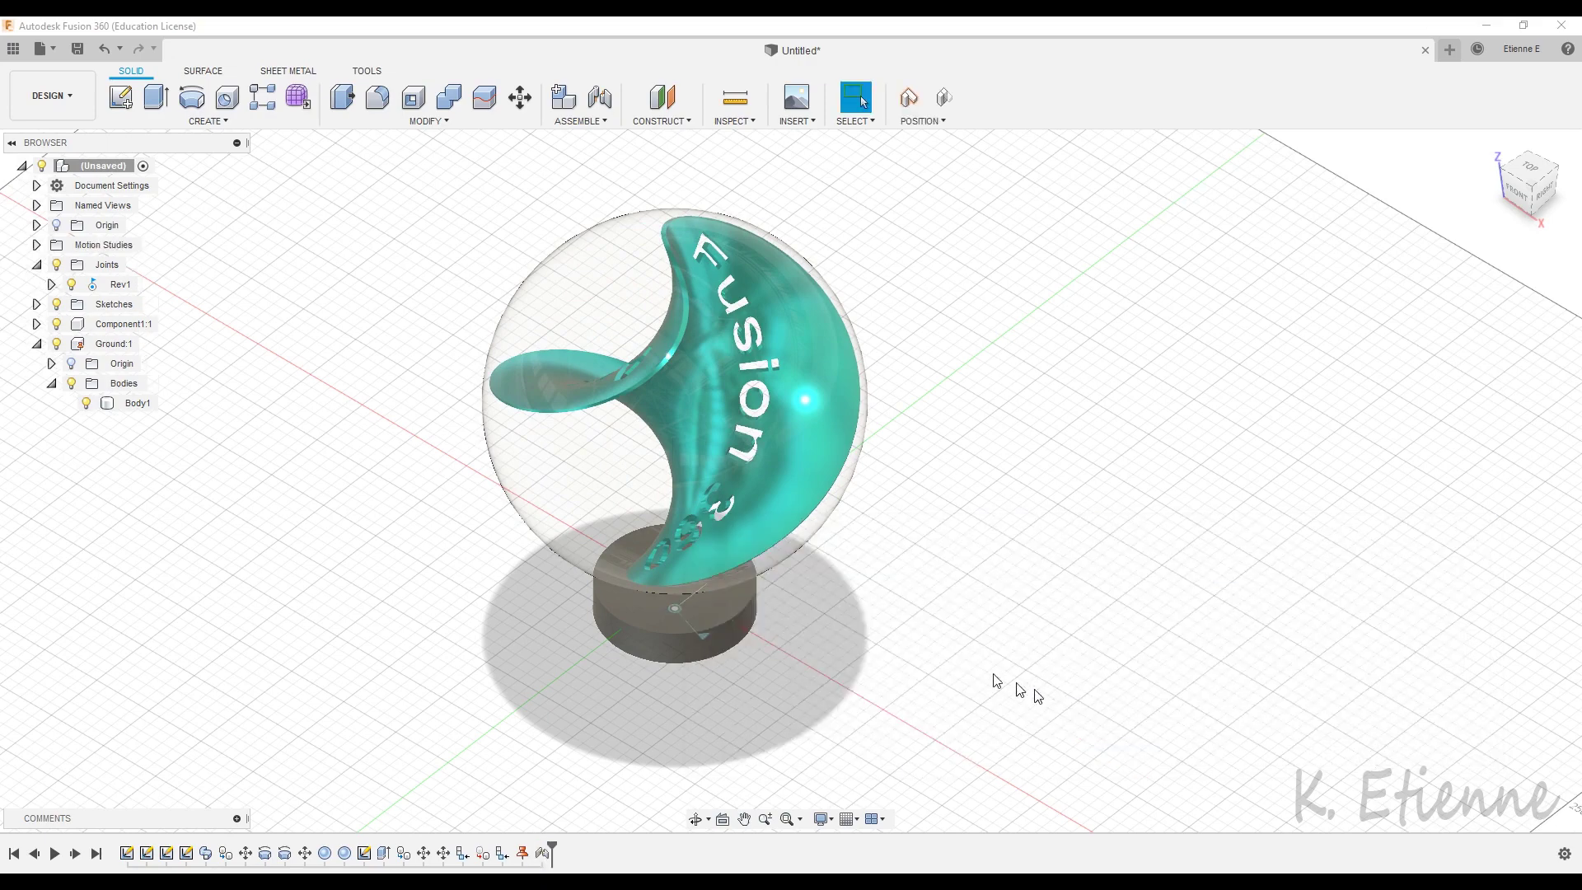
Switch to the Render workspace and collapse the rendering gallery.
{"action": "left_click", "coordinate": [31, 74]}
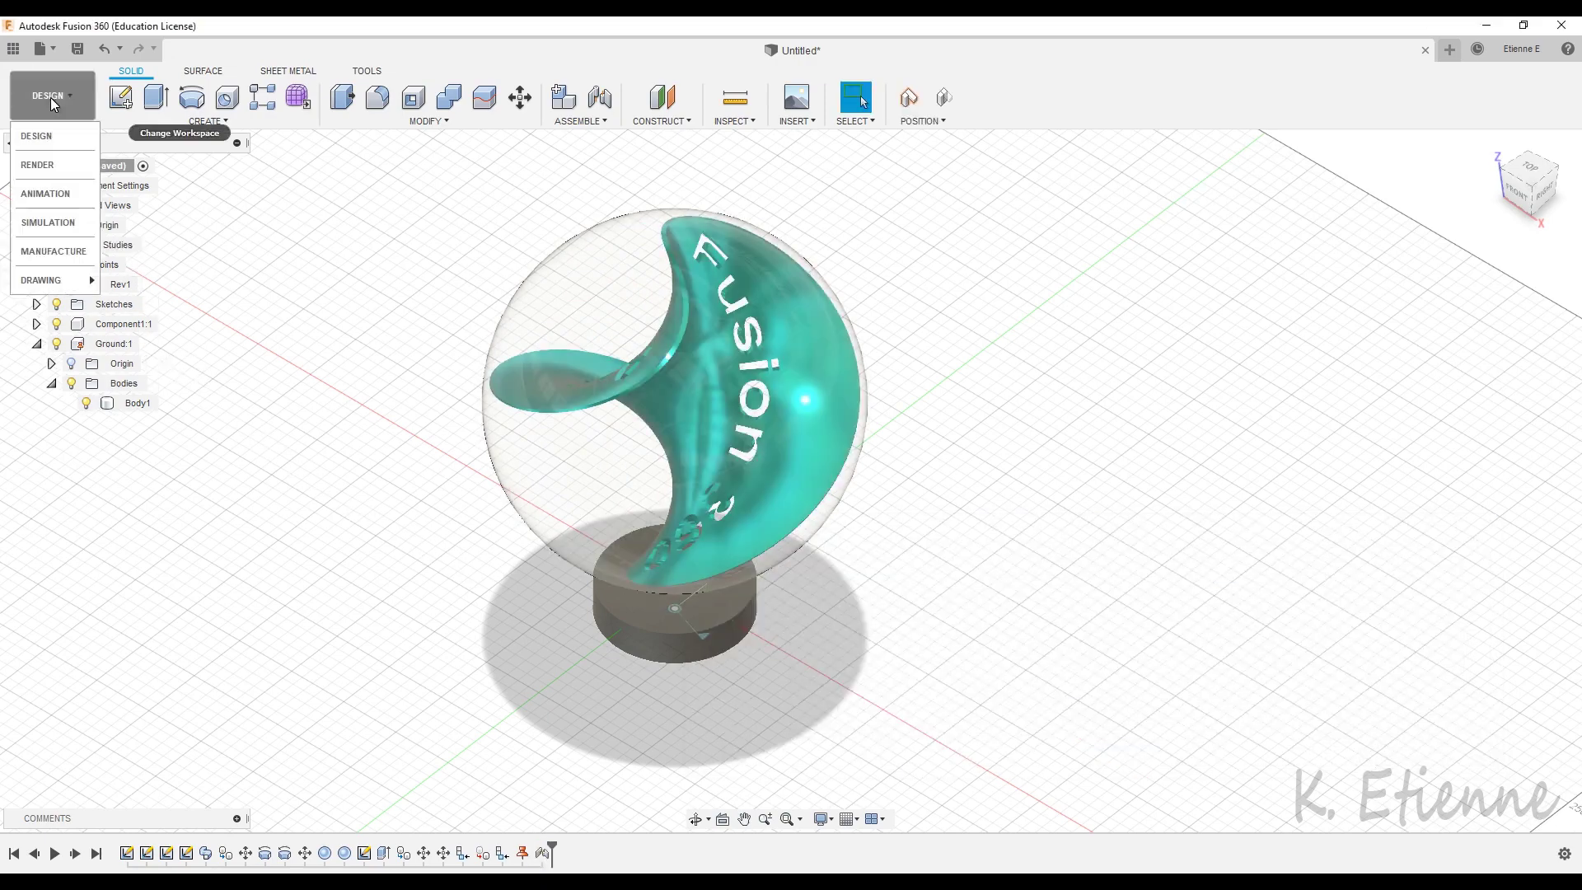
{"action": "left_click", "coordinate": [37, 173]}
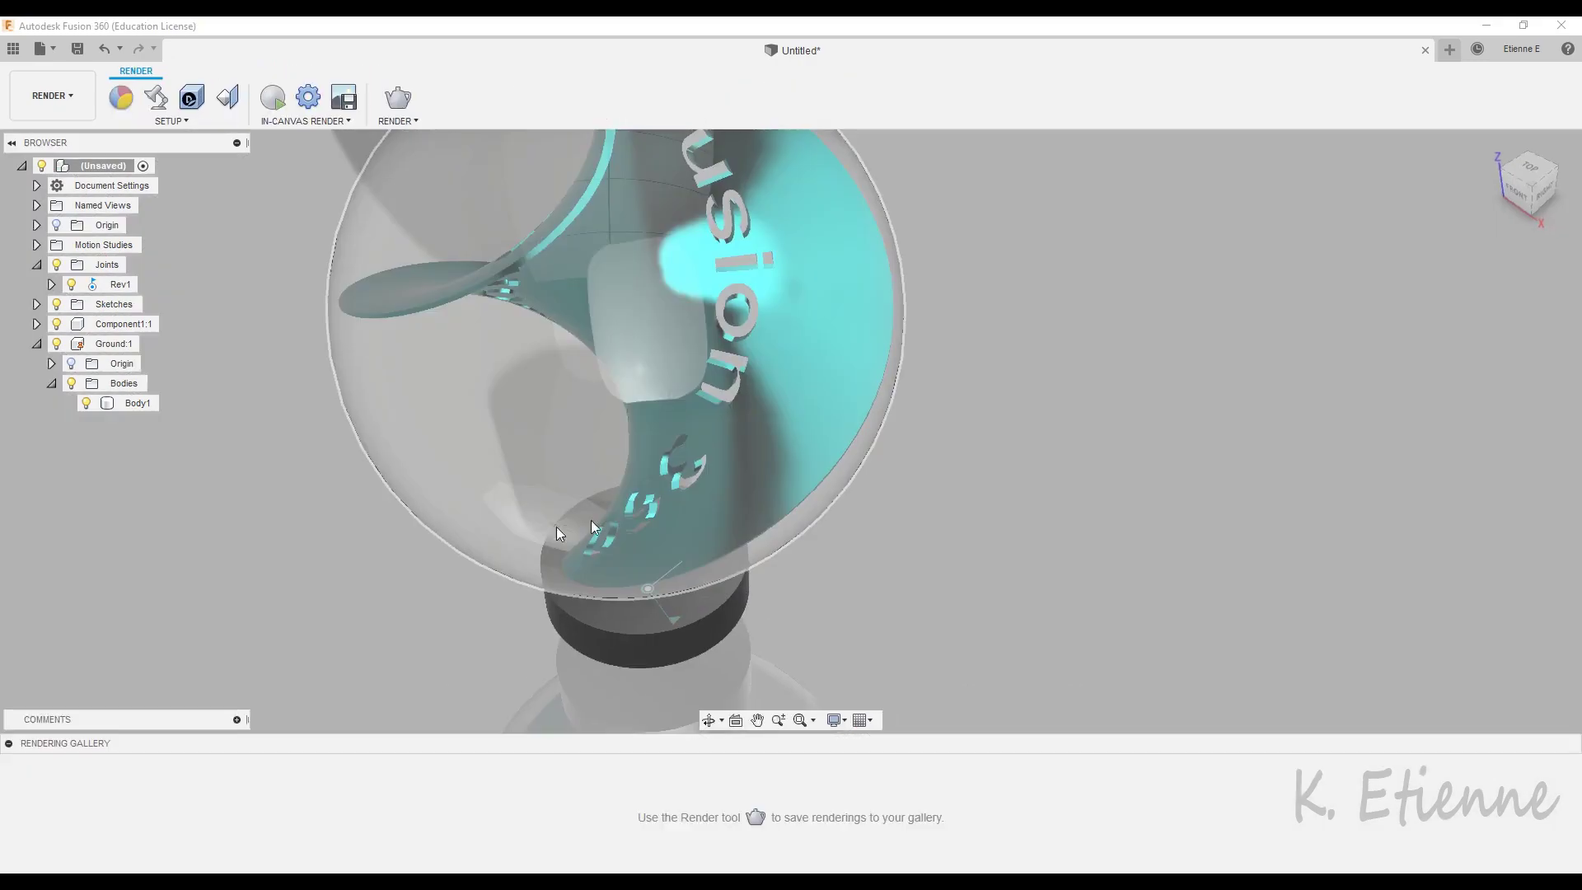
{"action": "left_click", "coordinate": [8, 743]}
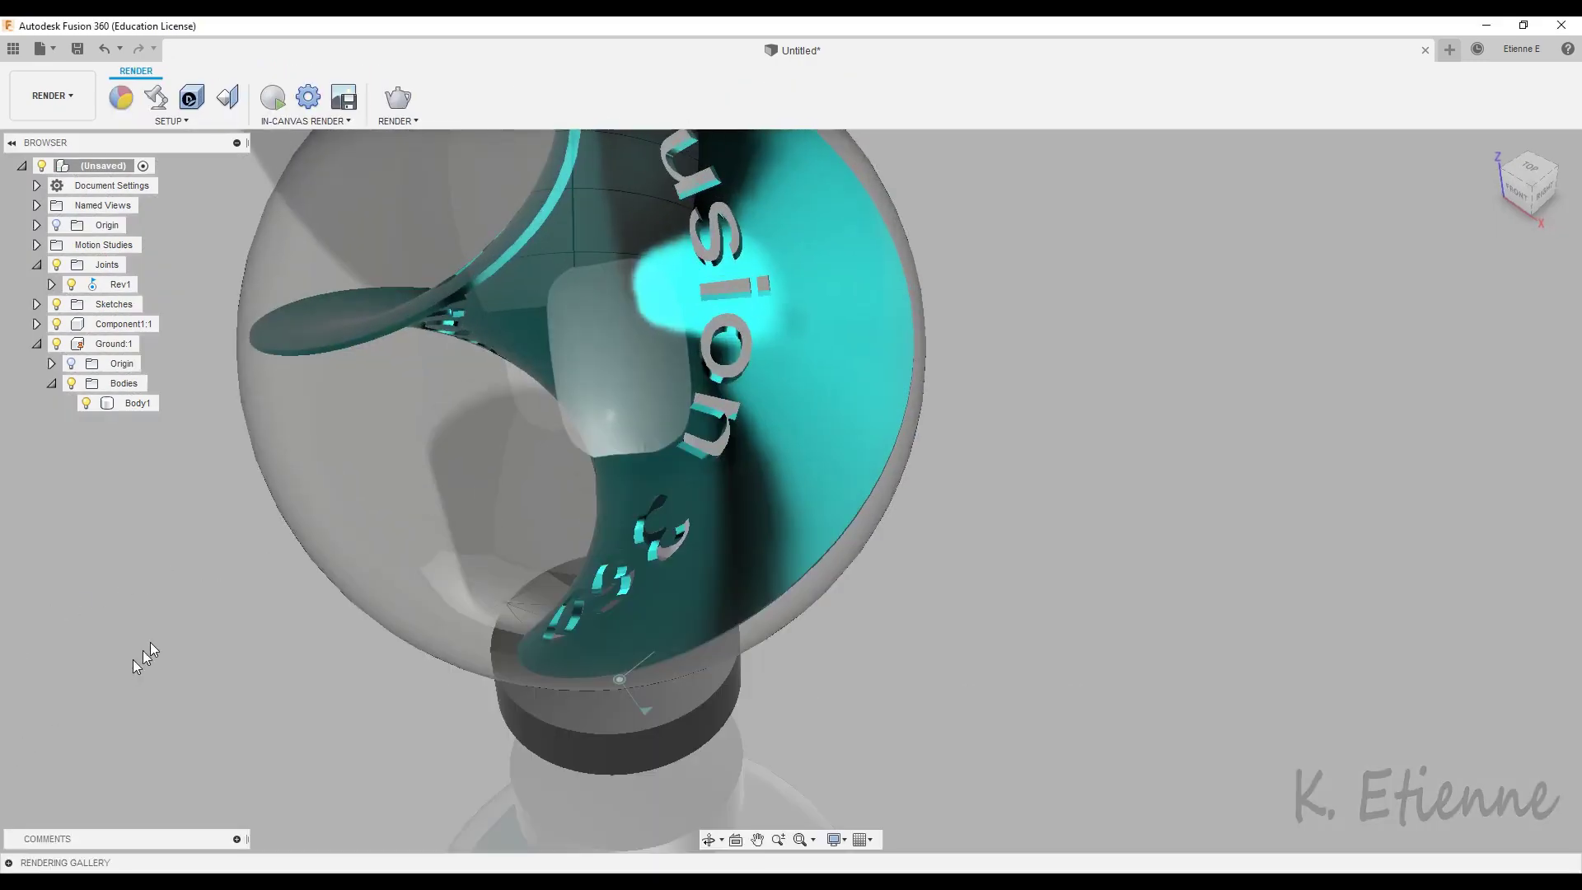
Set the scene's current environment to Dry lake bed from the Fusion 360 Library.
{"action": "middle_click_drag", "start_coordinate": [216, 587], "coordinate": [335, 505], "text": "shift"}
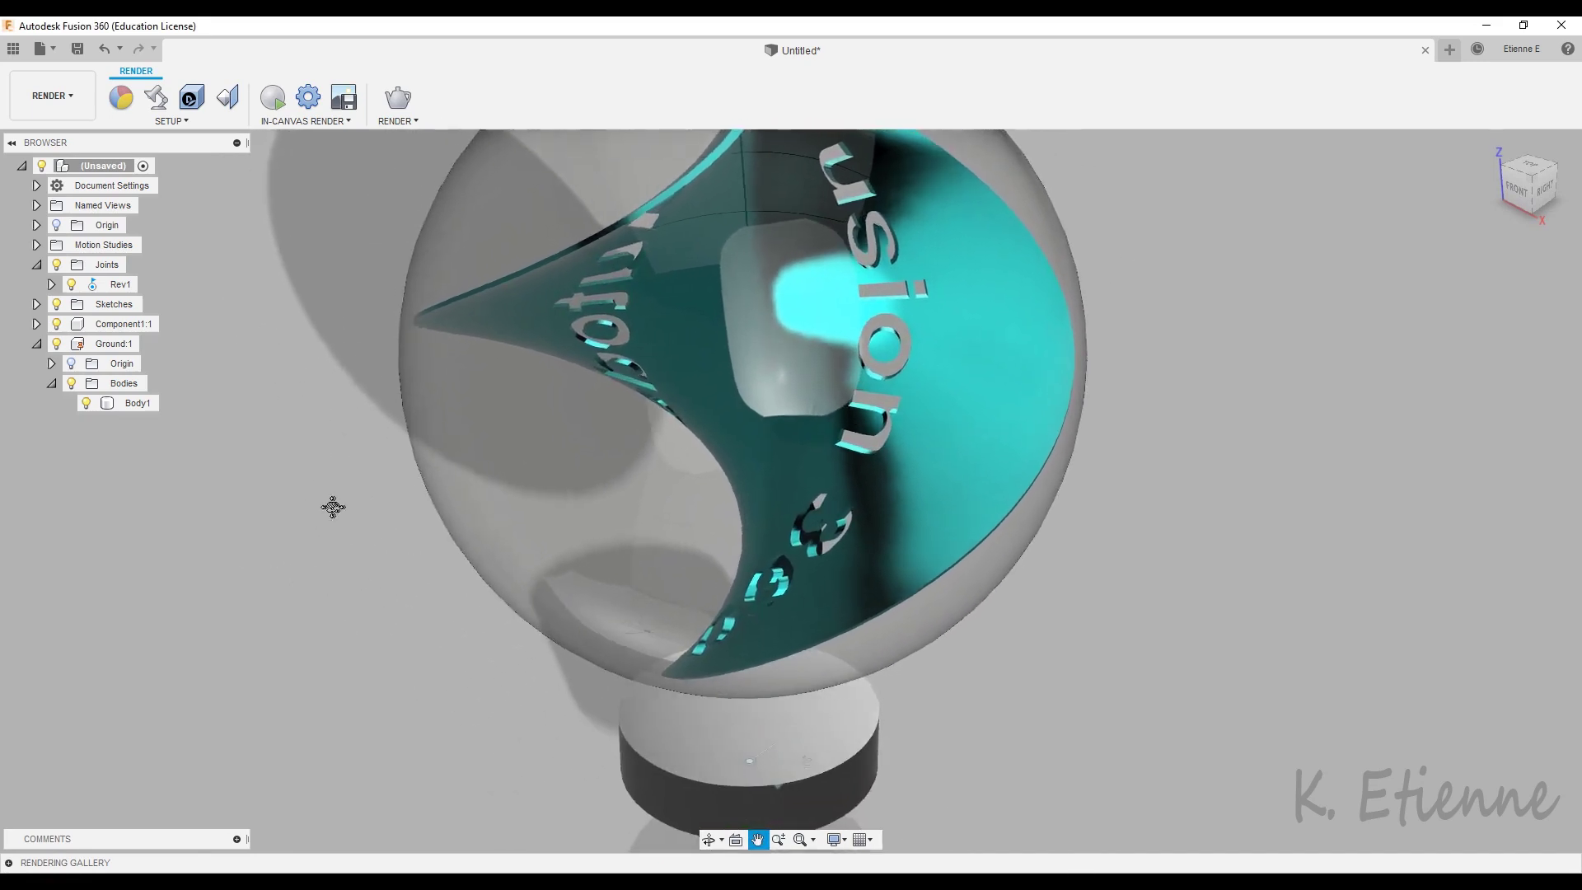
{"action": "left_click", "coordinate": [154, 97]}
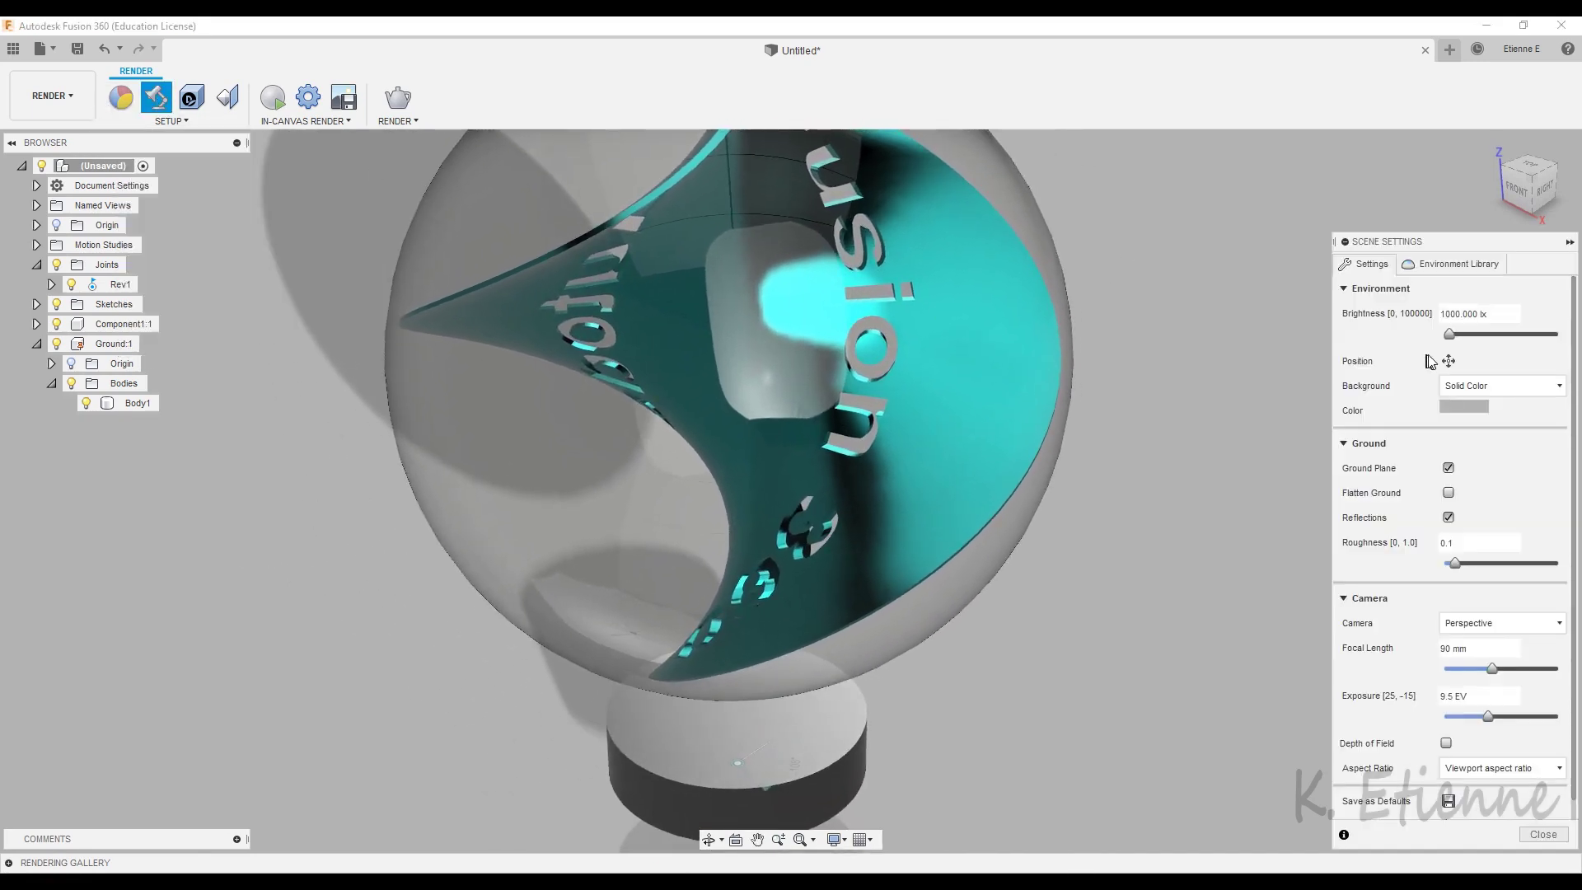
{"action": "left_click", "coordinate": [1457, 264]}
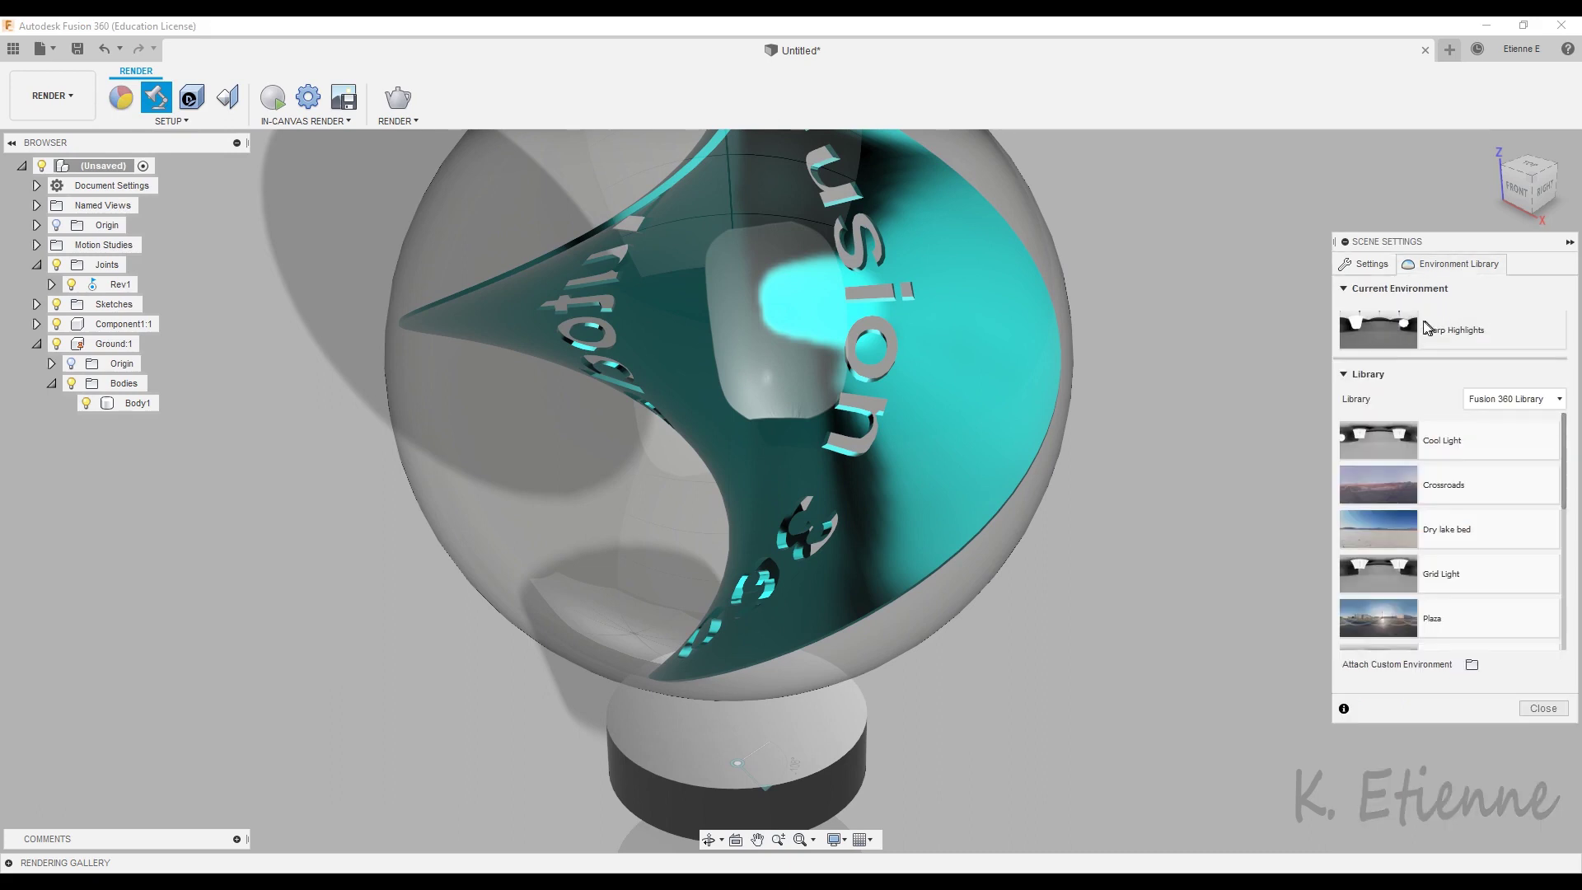
{"action": "left_click_drag", "start_coordinate": [1384, 527], "coordinate": [1390, 329]}
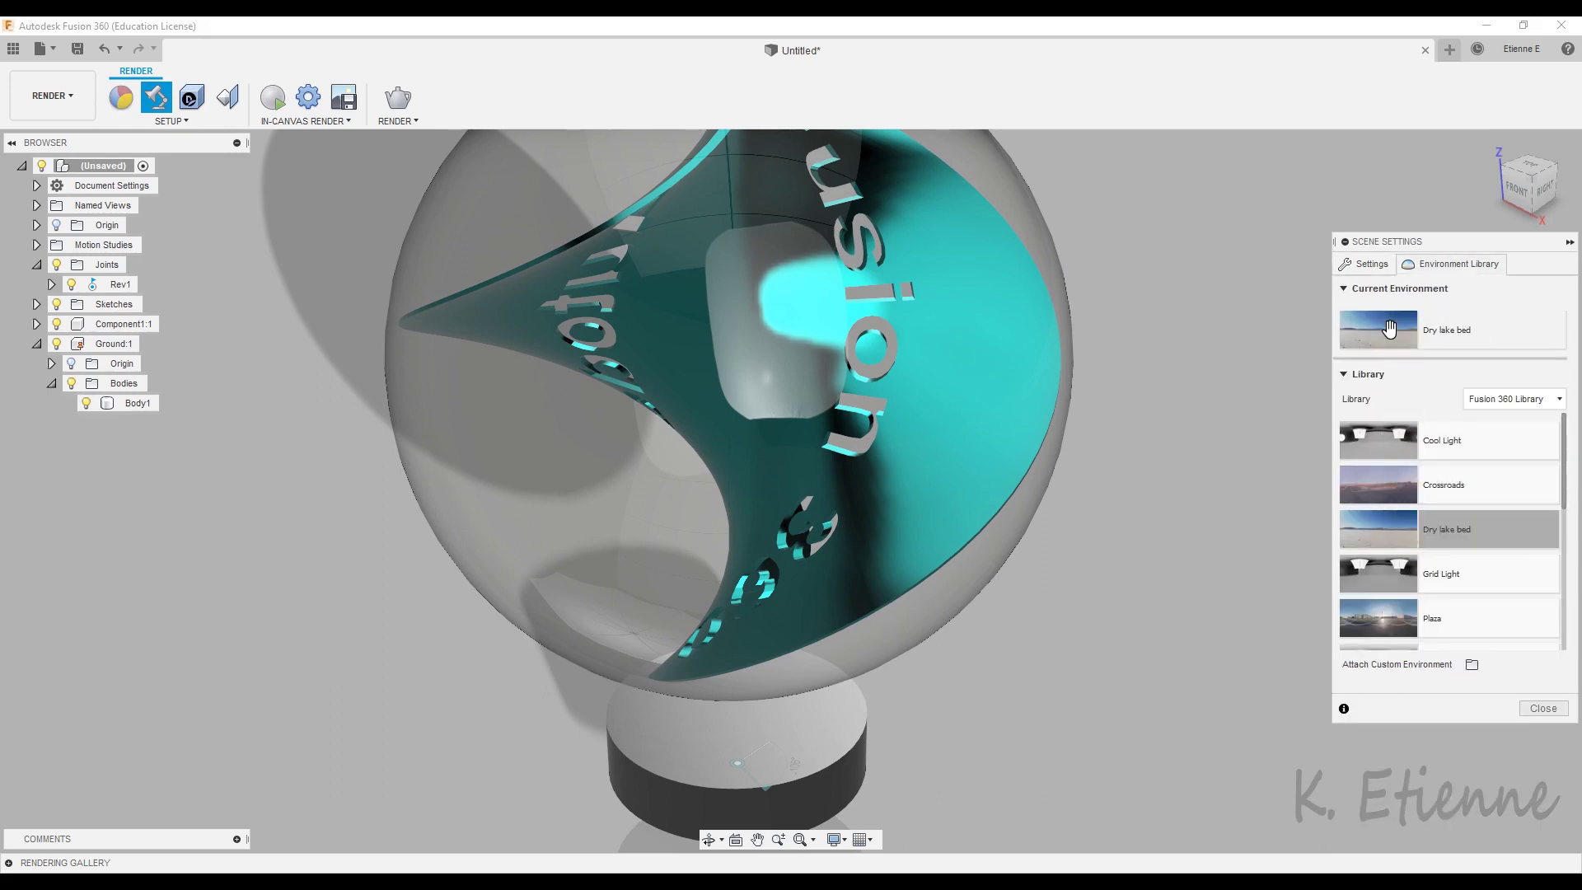
Set the scene background to Environment, enable Flatten Ground, turn off ground reflections and close the scene settings.
{"action": "left_click", "coordinate": [1366, 263]}
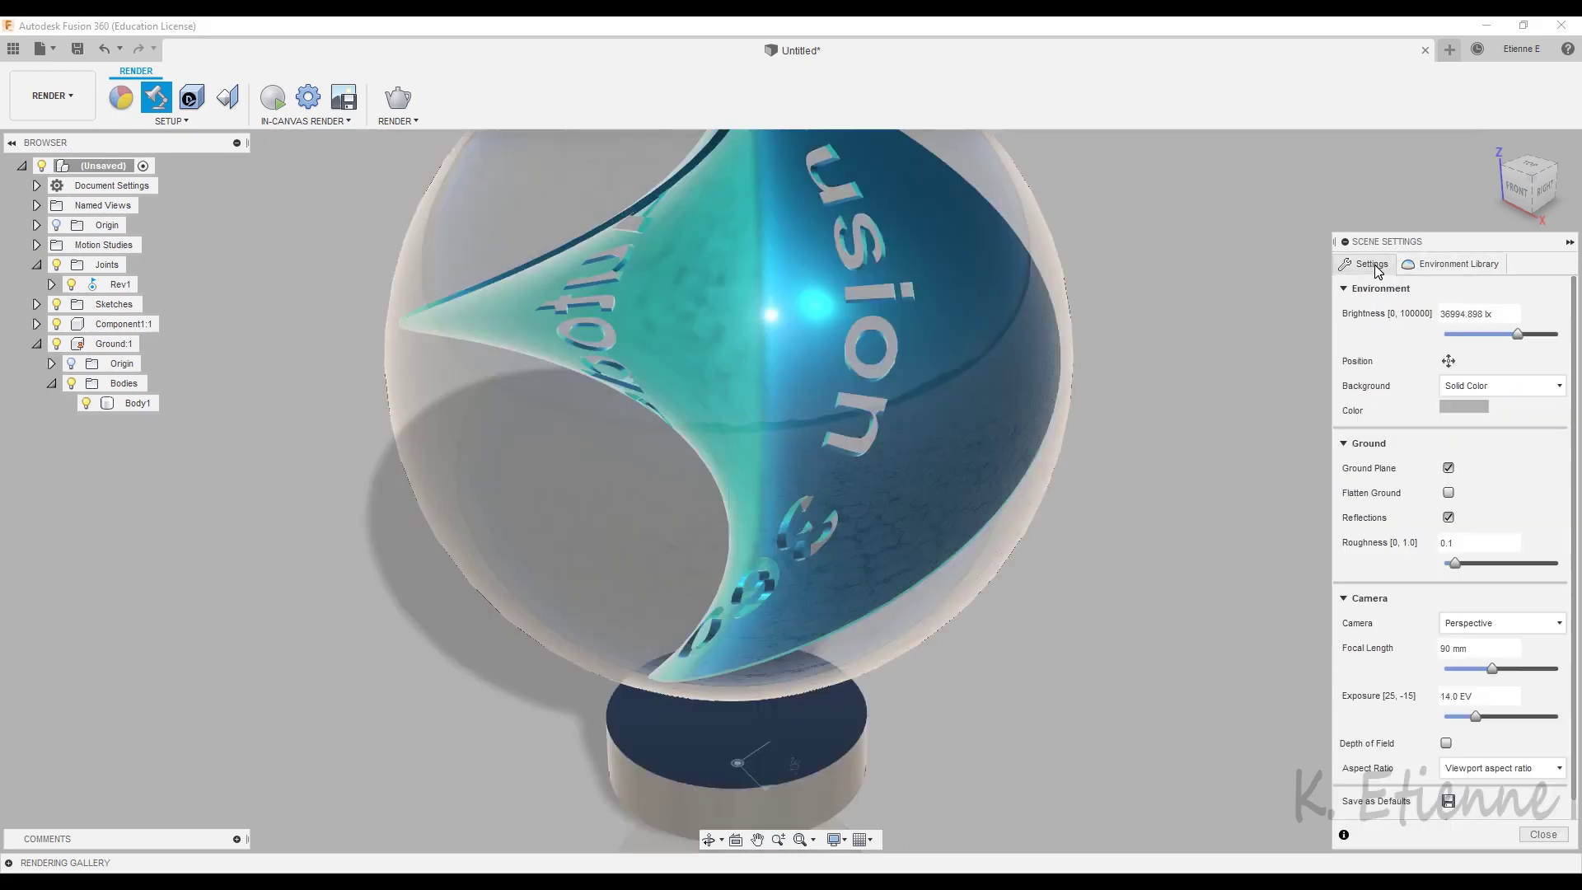
{"action": "left_click", "coordinate": [1471, 386]}
{"action": "left_click", "coordinate": [1462, 407]}
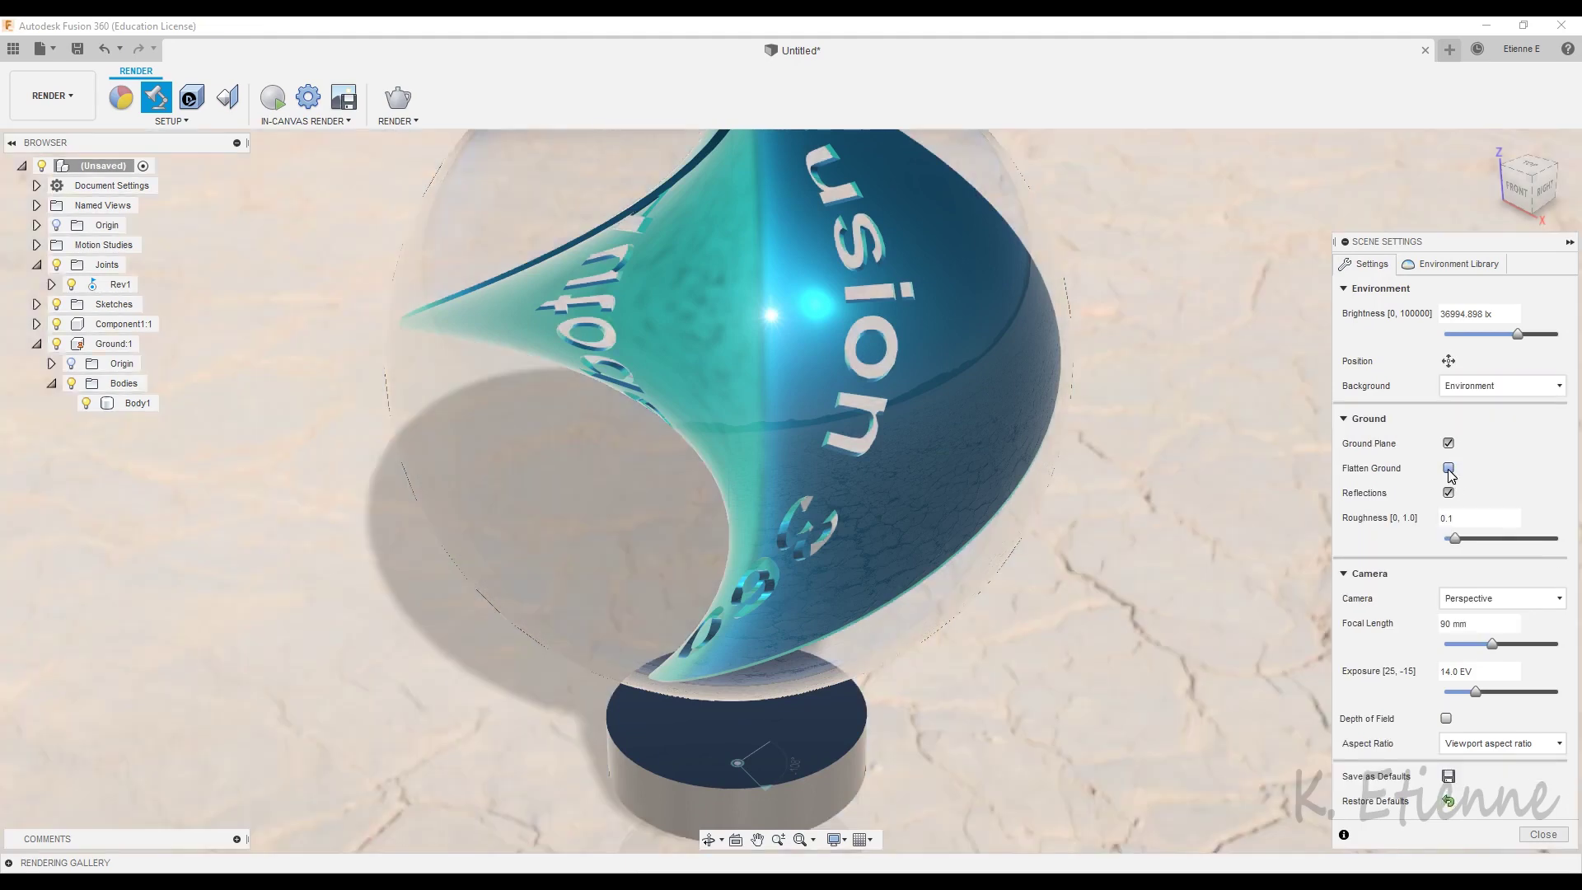
{"action": "left_click", "coordinate": [1449, 468]}
{"action": "left_click", "coordinate": [1449, 493]}
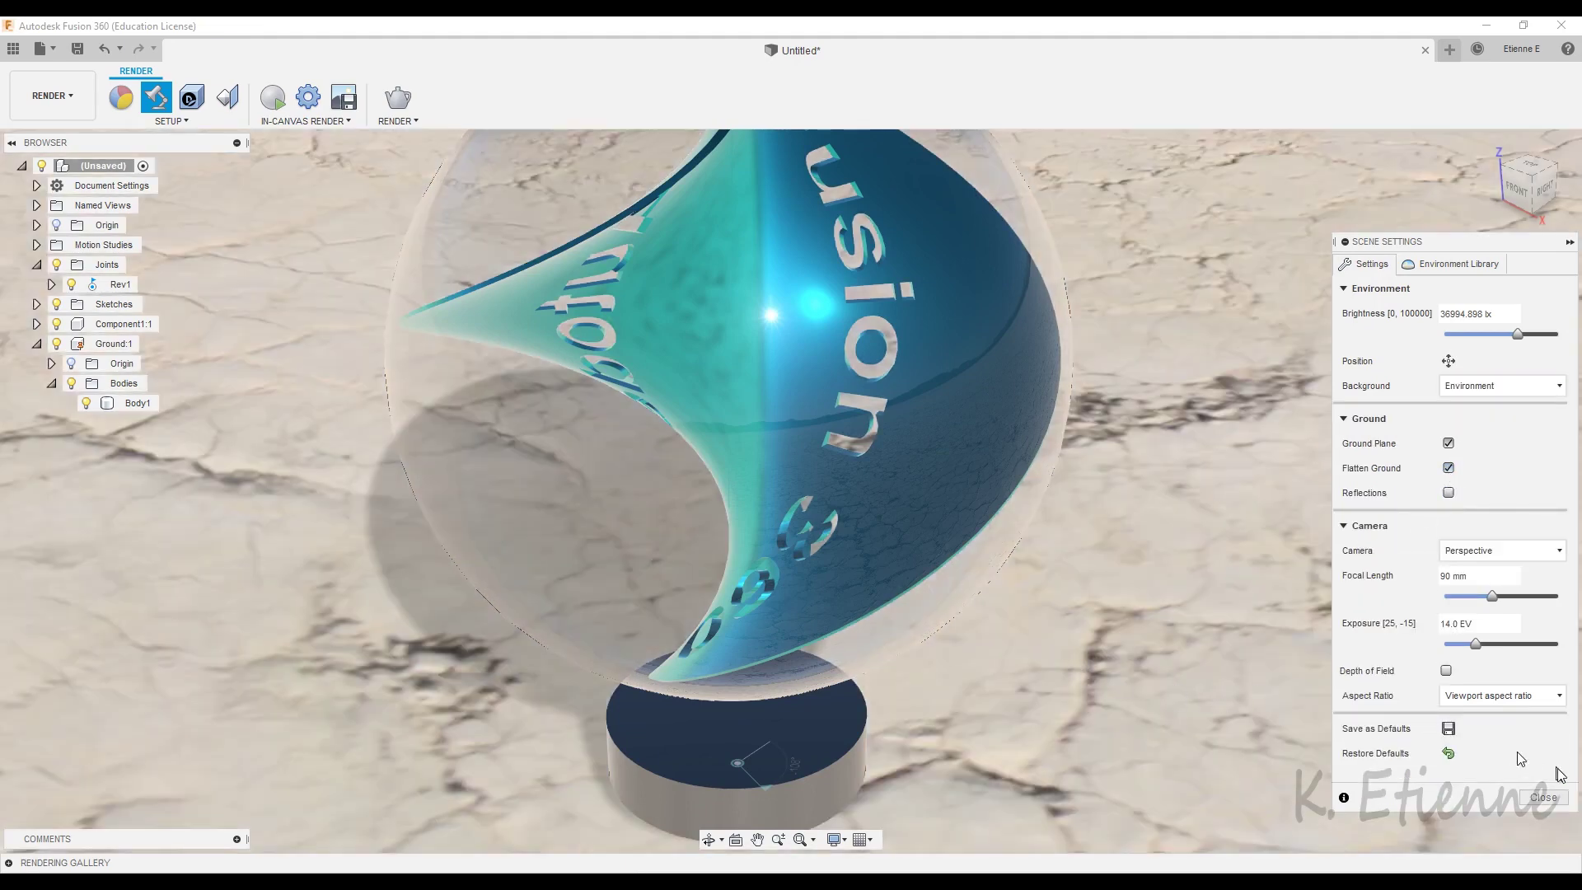
{"action": "left_click", "coordinate": [1543, 798]}
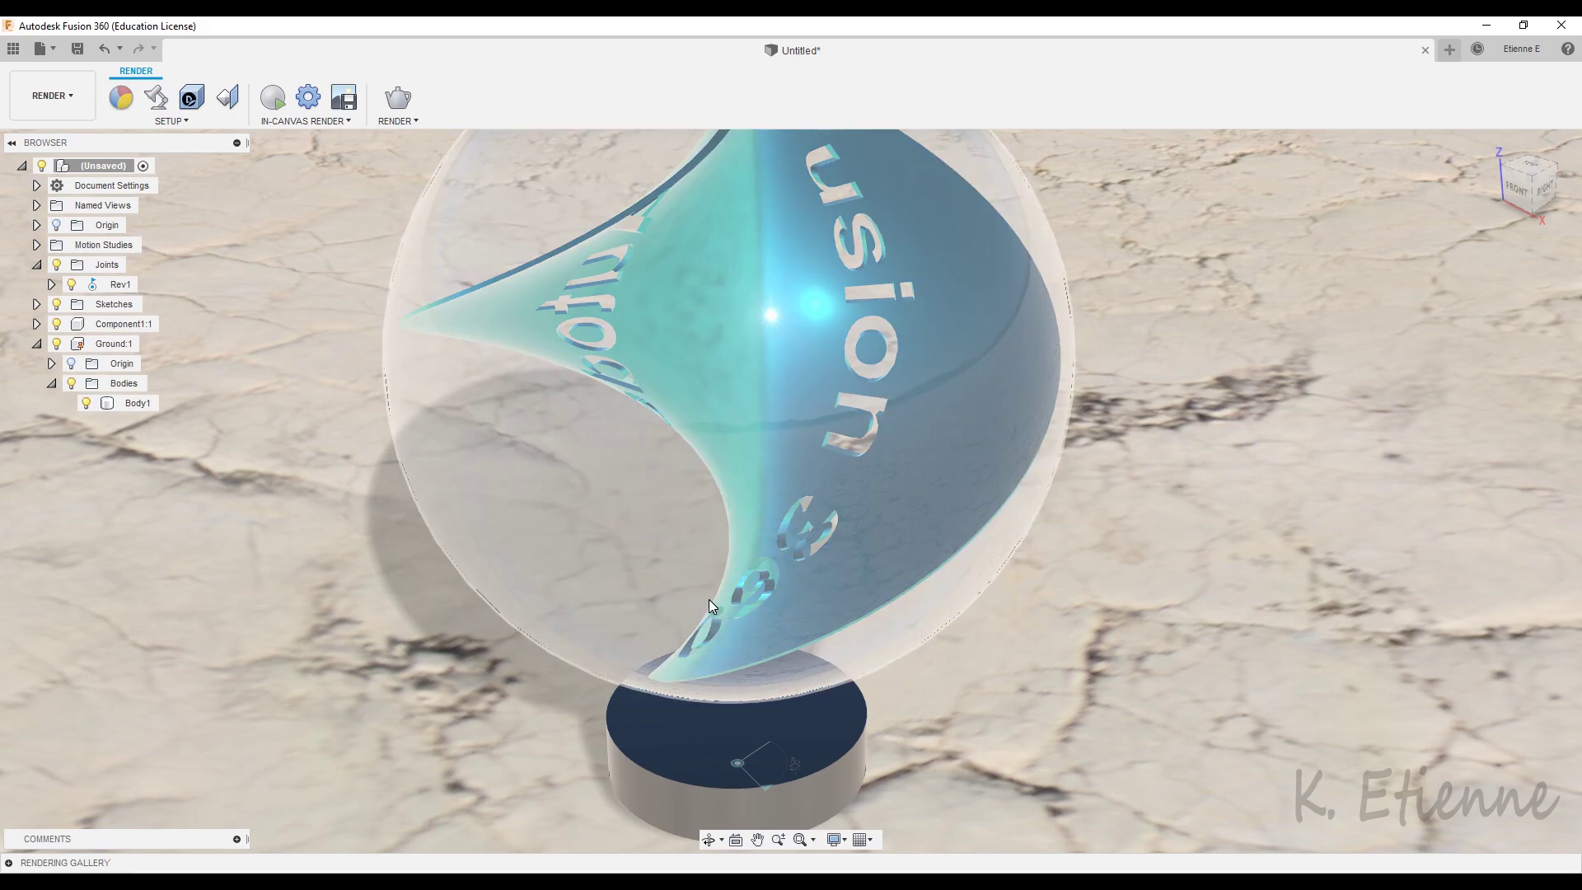
Apply the Air appearance already in this design to the cylinder base beneath the ball and close the appearance settings.
{"action": "key", "text": "a"}
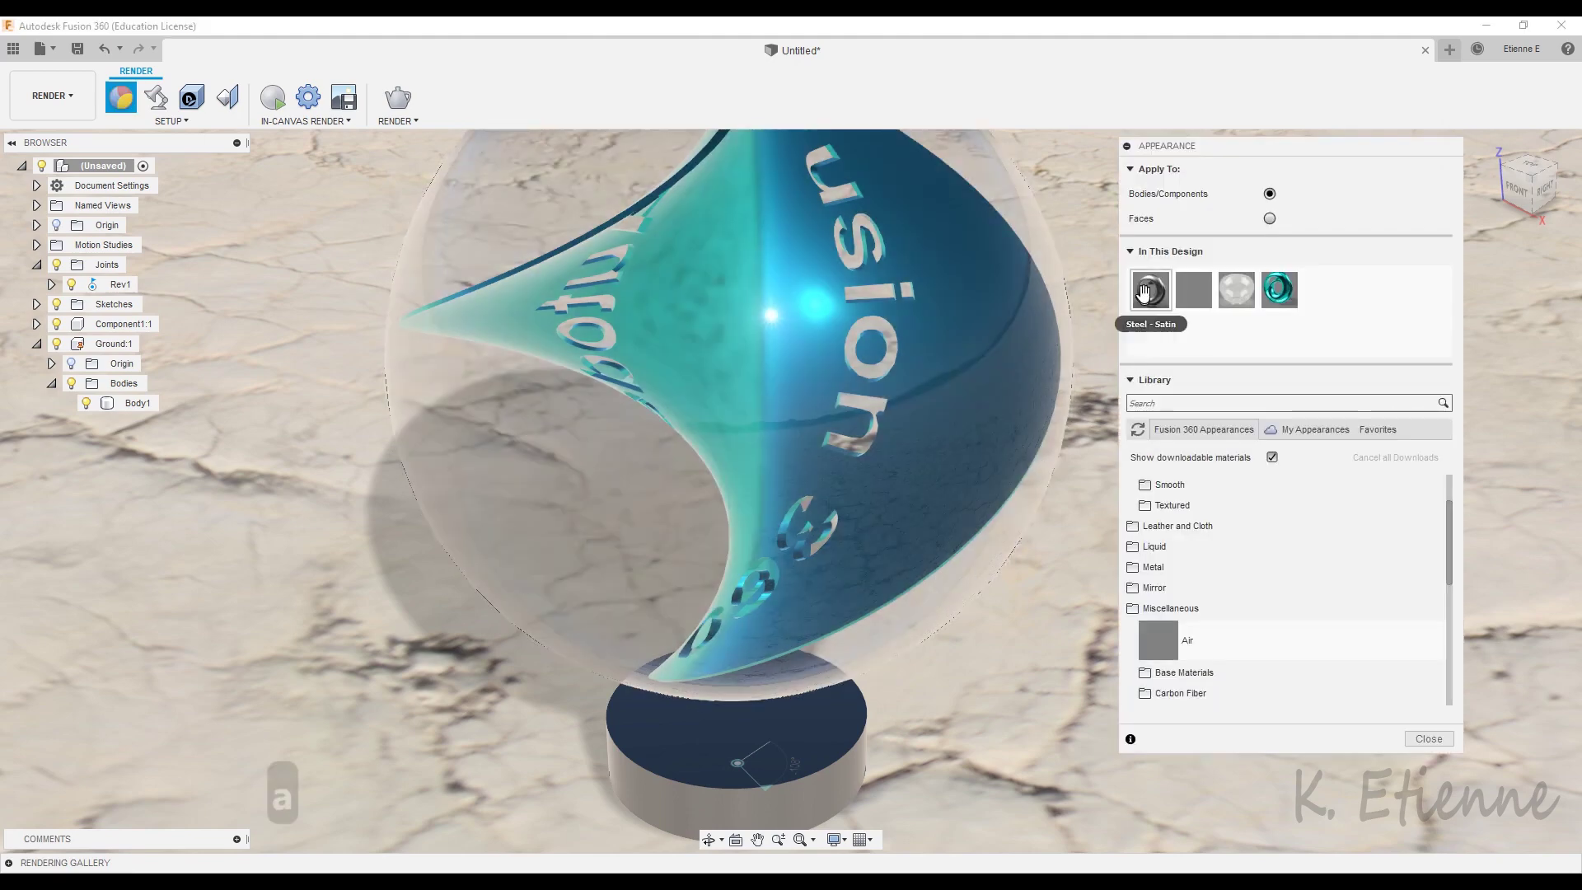
{"action": "left_click_drag", "start_coordinate": [1194, 290], "coordinate": [970, 577]}
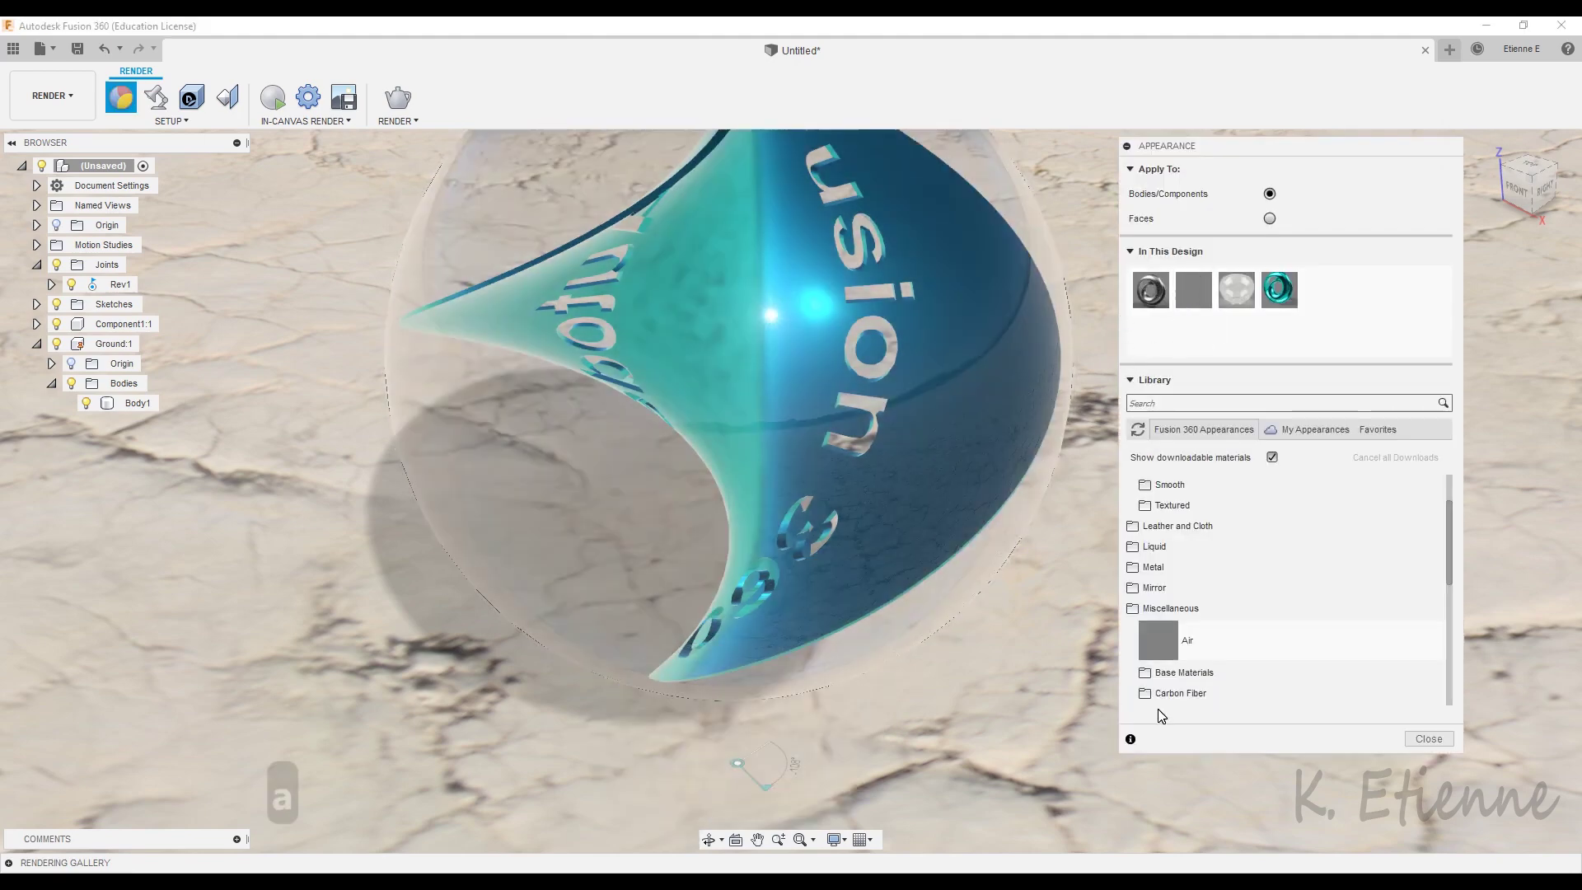
{"action": "left_click", "coordinate": [1418, 739]}
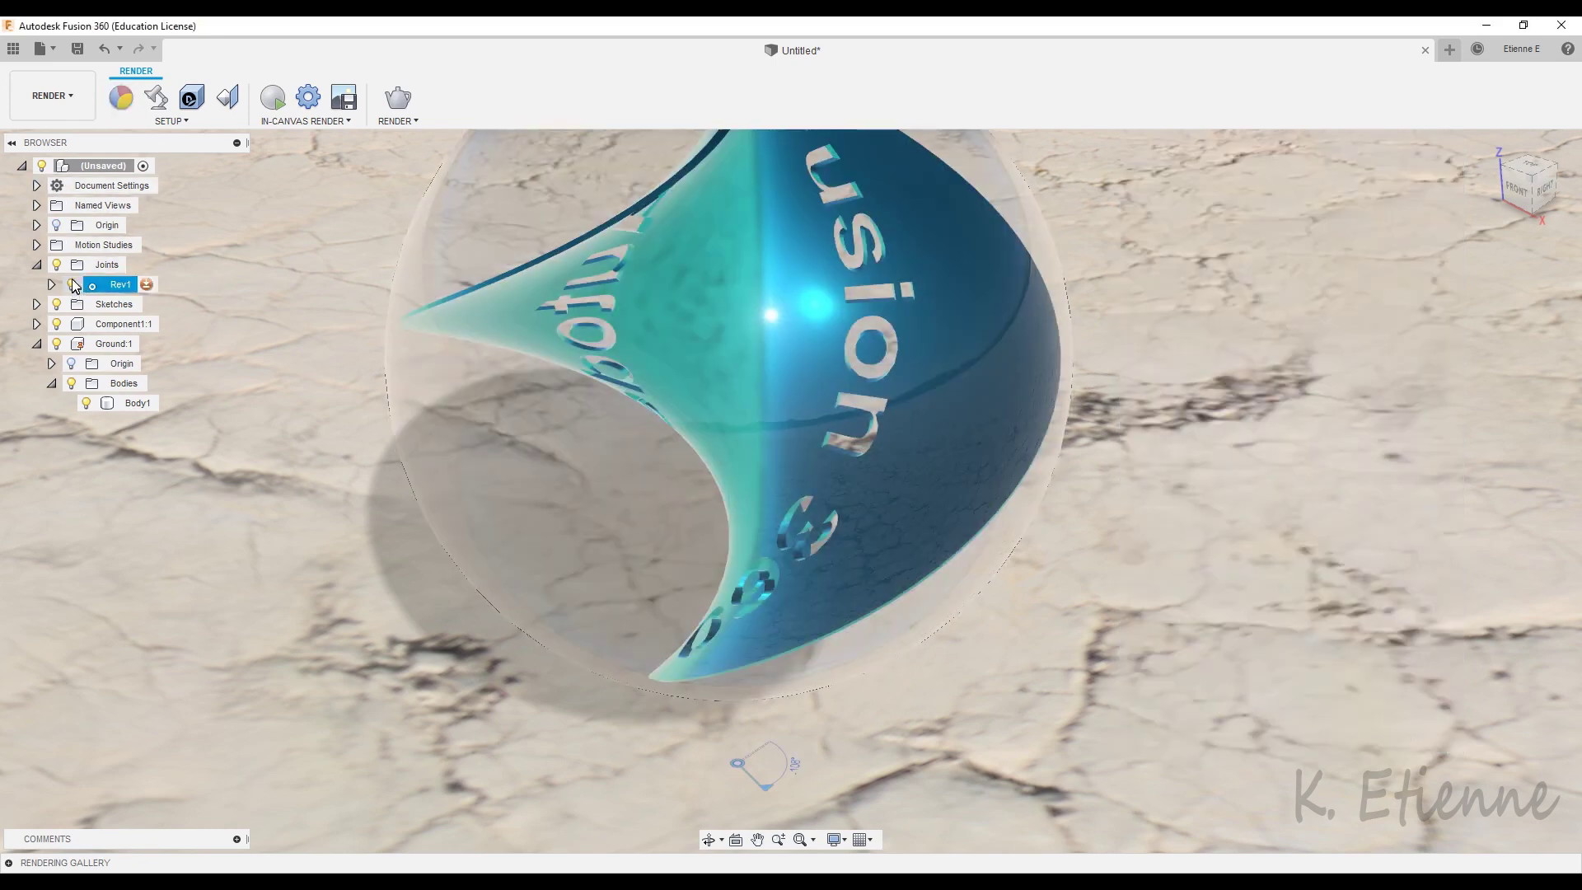
Hide the joints and start an in-canvas render of the glass ball.
{"action": "middle_click_drag", "start_coordinate": [314, 480], "coordinate": [344, 248], "text": "shift"}
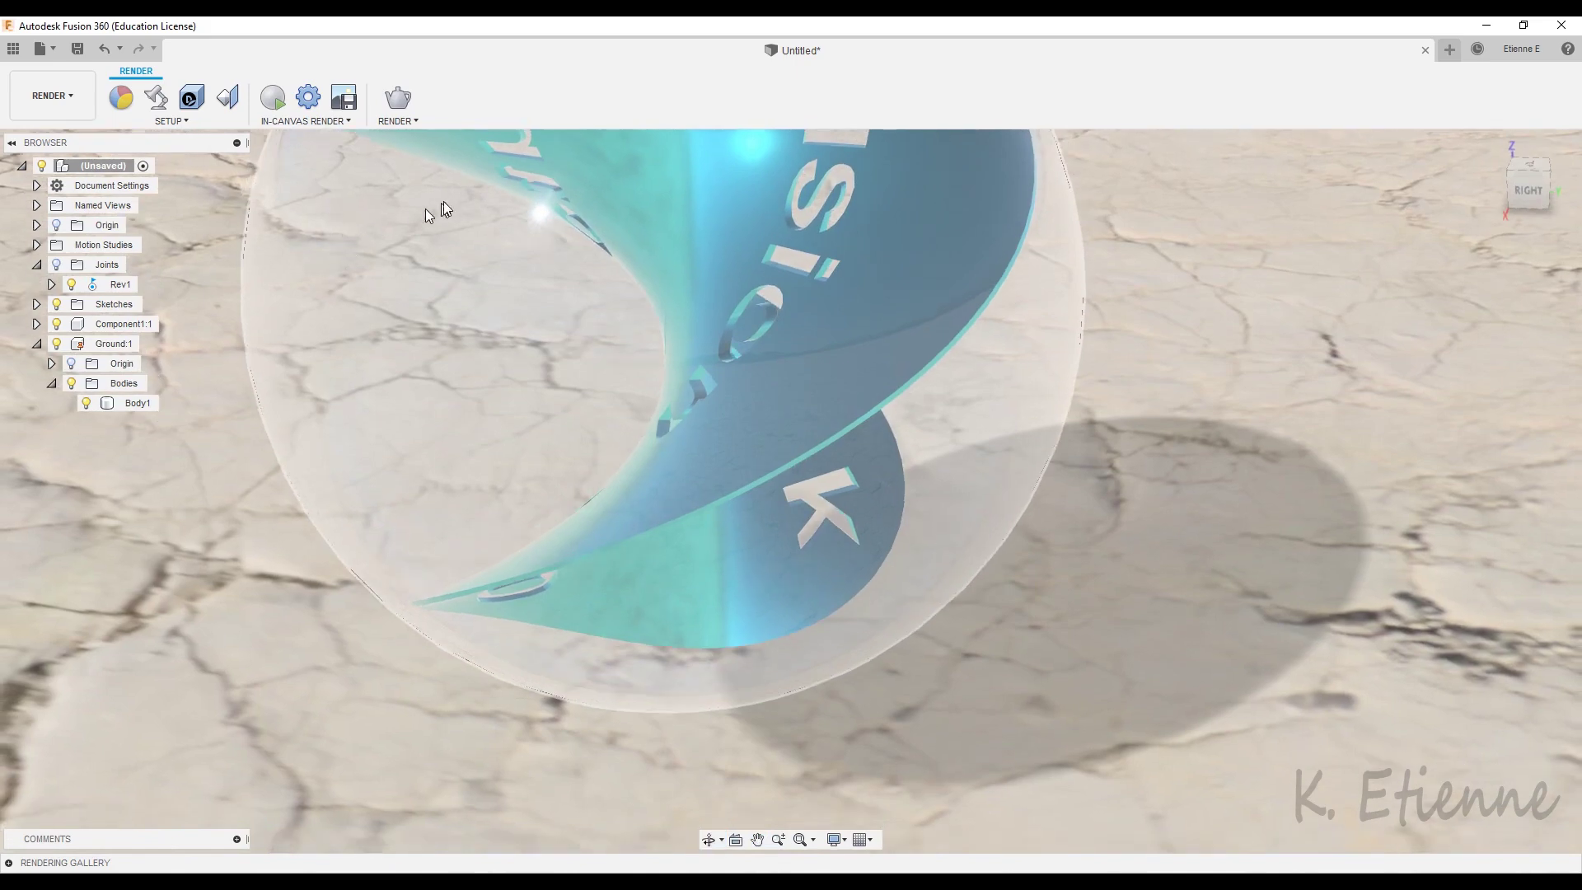
{"action": "mouse_move", "coordinate": [444, 204]}
{"action": "middle_mouse_down"}
{"action": "mouse_move", "coordinate": [424, 247]}
{"action": "mouse_move", "coordinate": [438, 237]}
{"action": "mouse_move", "coordinate": [457, 308]}
{"action": "middle_mouse_up"}
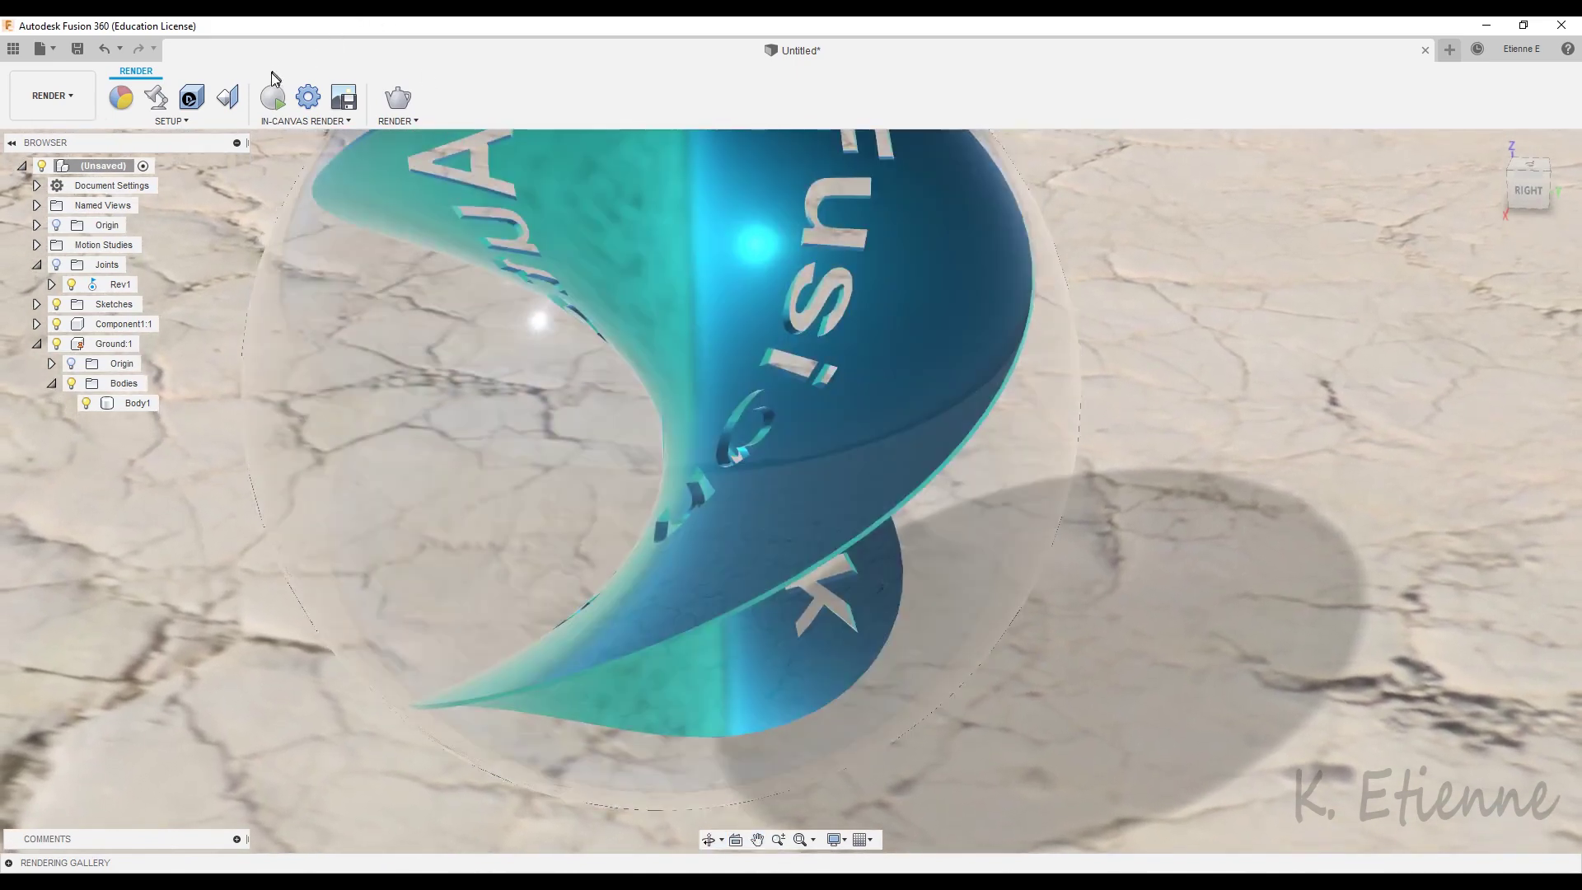
{"action": "left_click", "coordinate": [271, 99]}
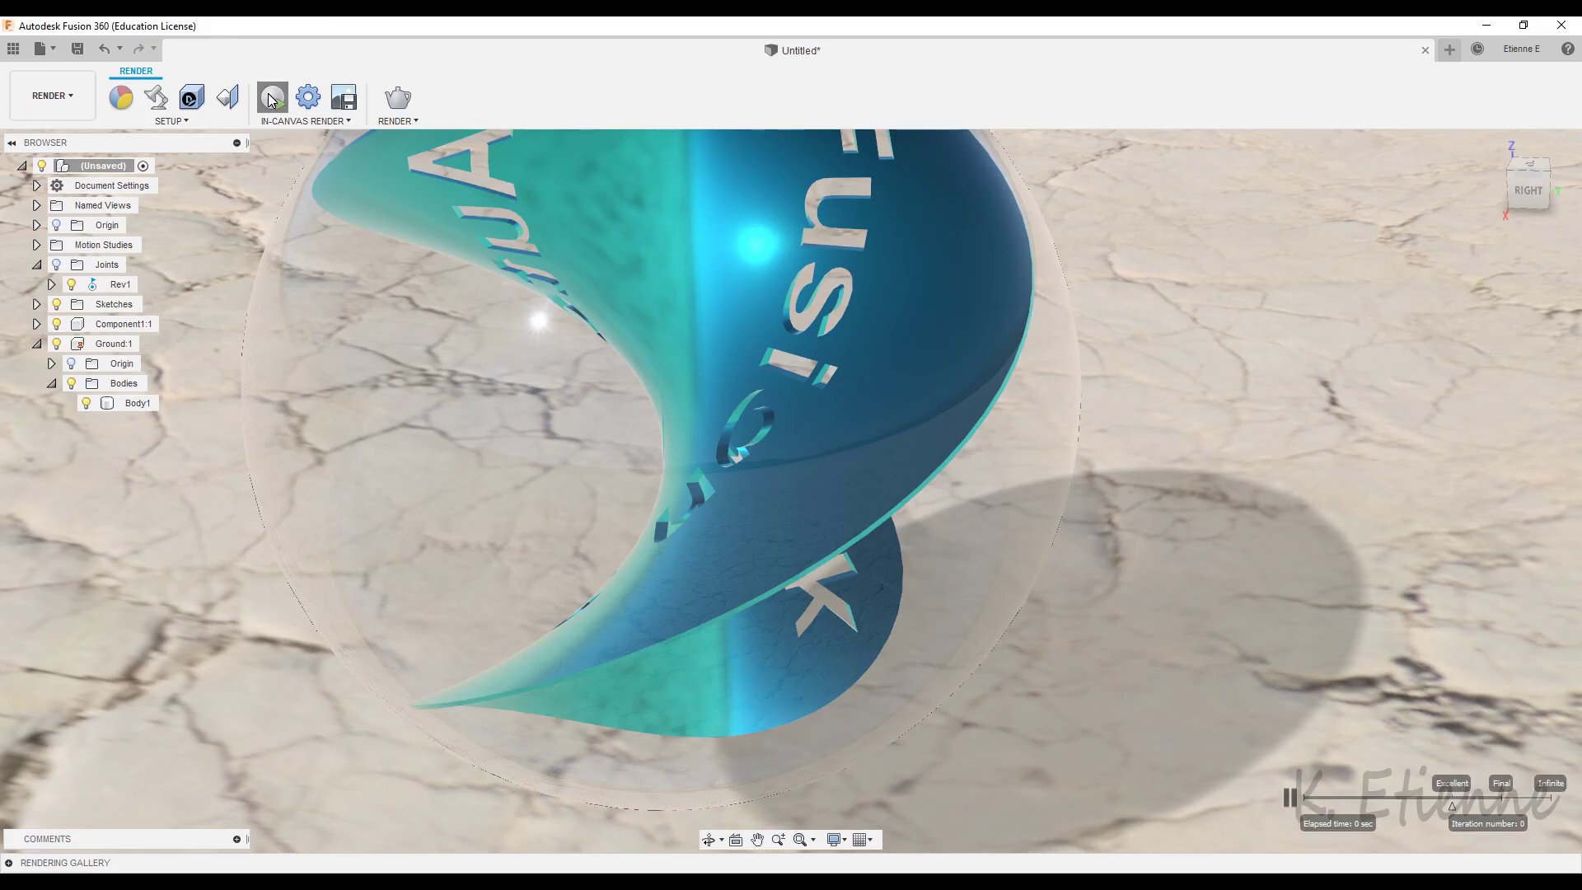